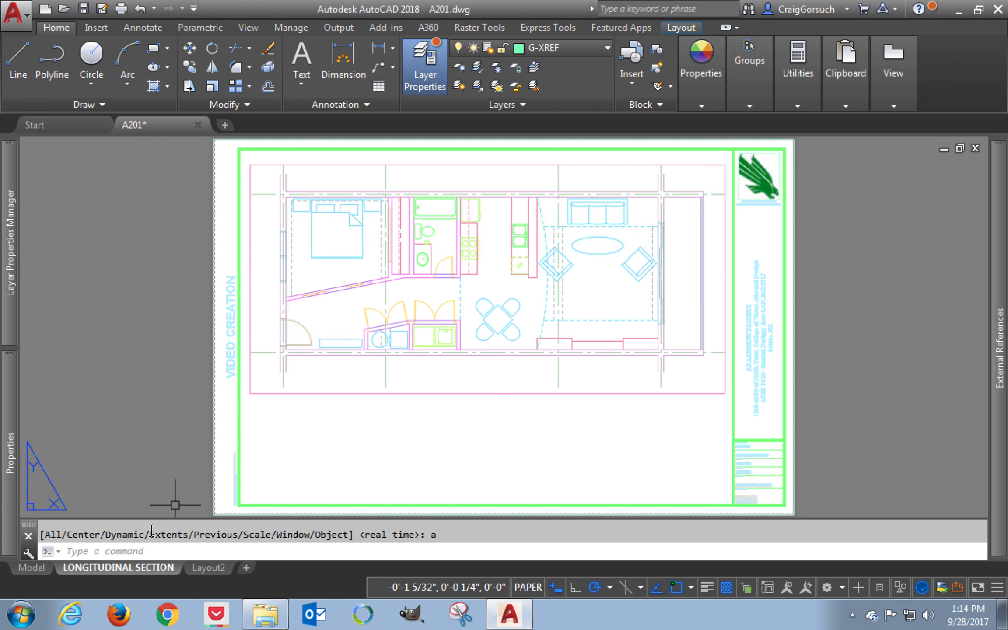
Switch to model space and make G-DETL-LW3 the current layer
{"action": "left_click", "coordinate": [33, 566]}
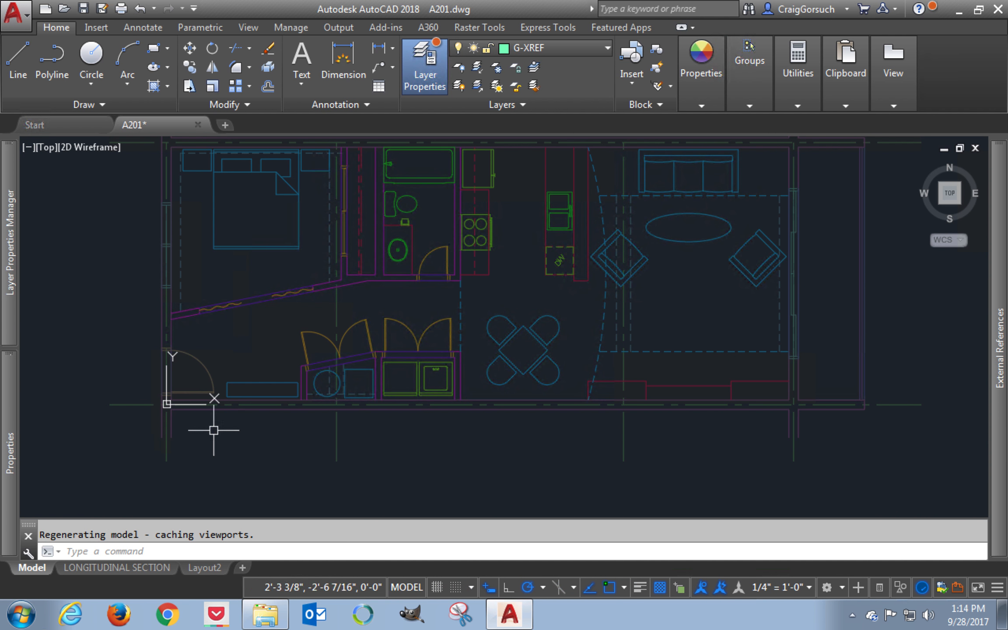
{"action": "middle_click_drag", "start_coordinate": [221, 433], "coordinate": [226, 351]}
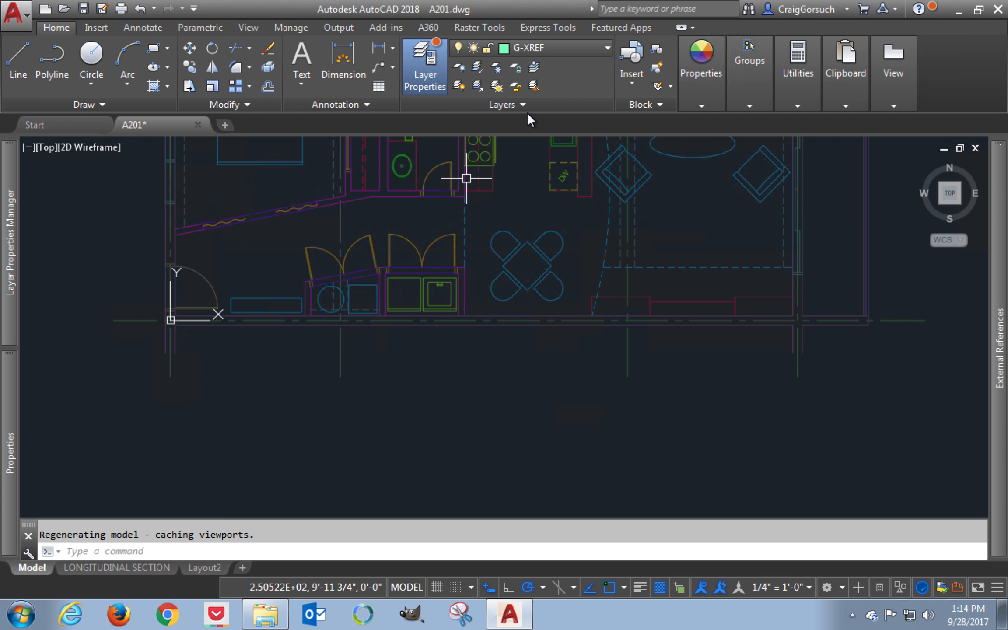
{"action": "left_click", "coordinate": [569, 48]}
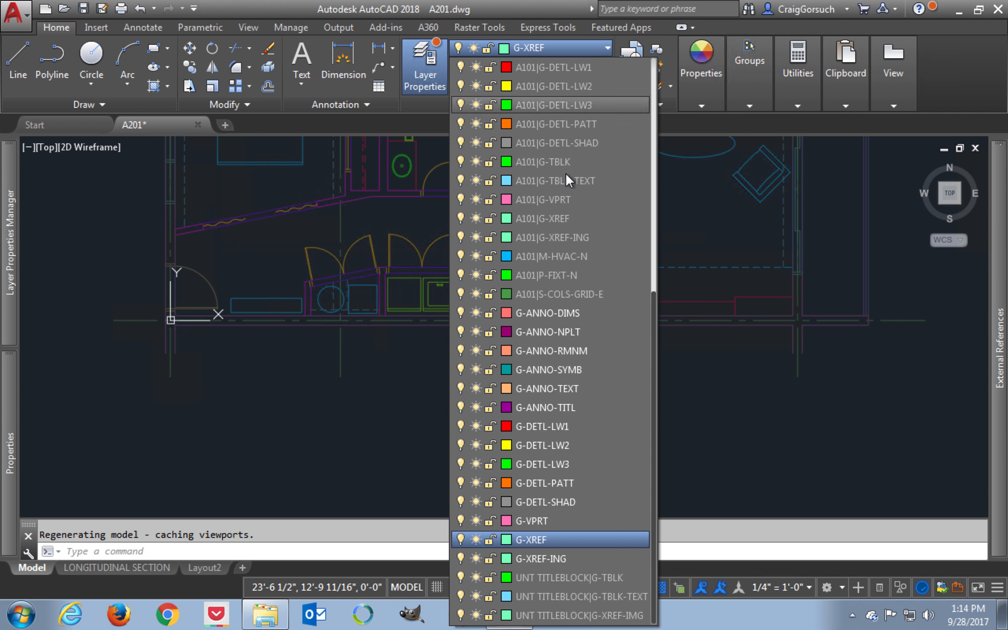
{"action": "scroll", "coordinate": [565, 176], "scroll_direction": "up", "scroll_amount": 1}
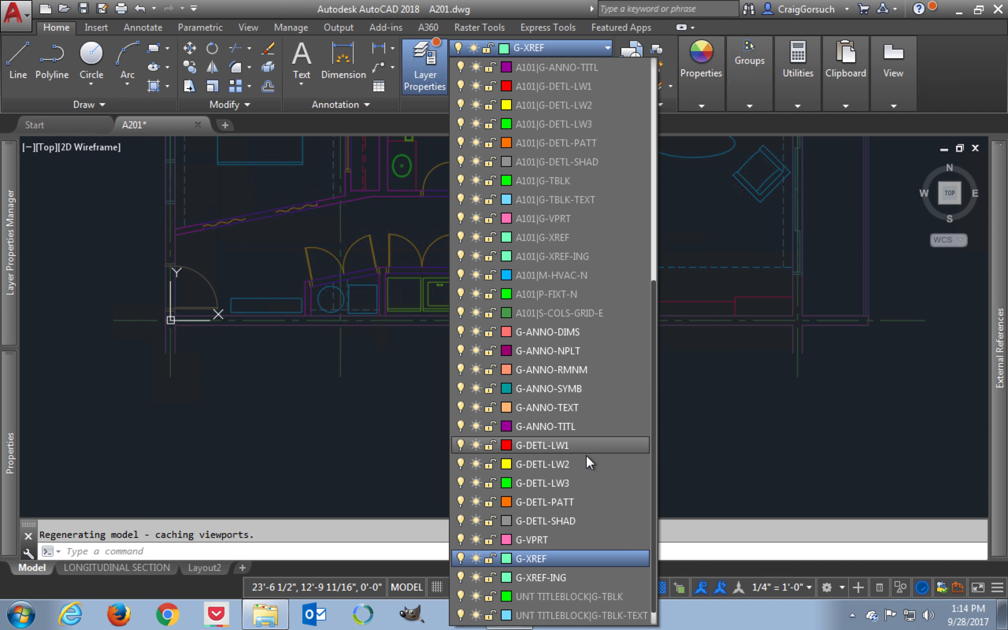
{"action": "left_click", "coordinate": [575, 479]}
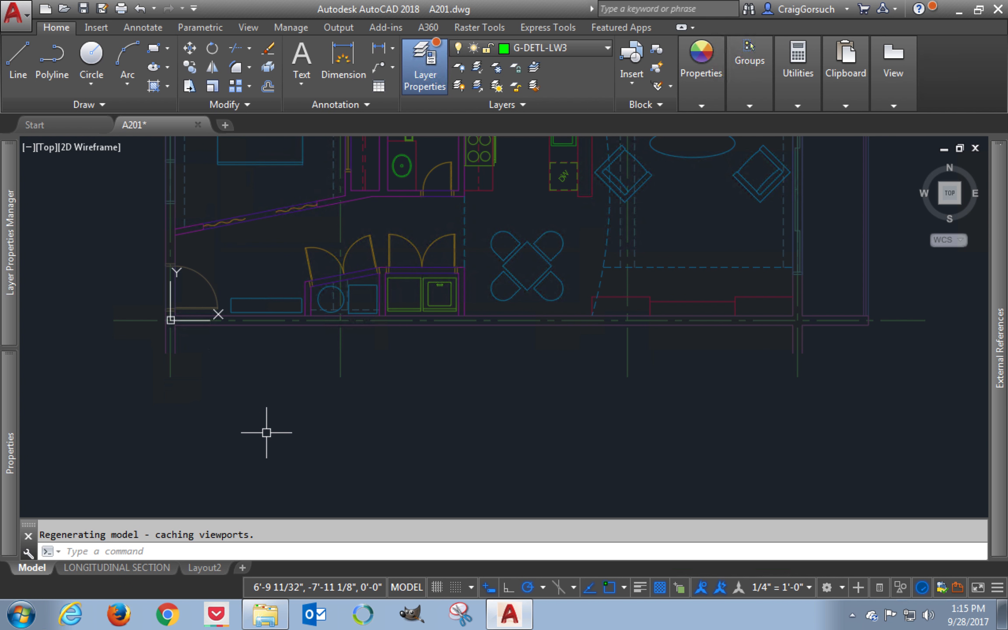
Draw a horizontal line 240" below the plan's lower gridline, running from beneath its left endpoint to beneath its right endpoint
{"action": "mouse_move", "coordinate": [321, 412]}
{"action": "middle_mouse_down"}
{"action": "mouse_move", "coordinate": [335, 380]}
{"action": "mouse_move", "coordinate": [334, 355]}
{"action": "mouse_move", "coordinate": [324, 353]}
{"action": "middle_mouse_up"}
{"action": "type", "text": "l"}
{"action": "key", "text": "Return"}
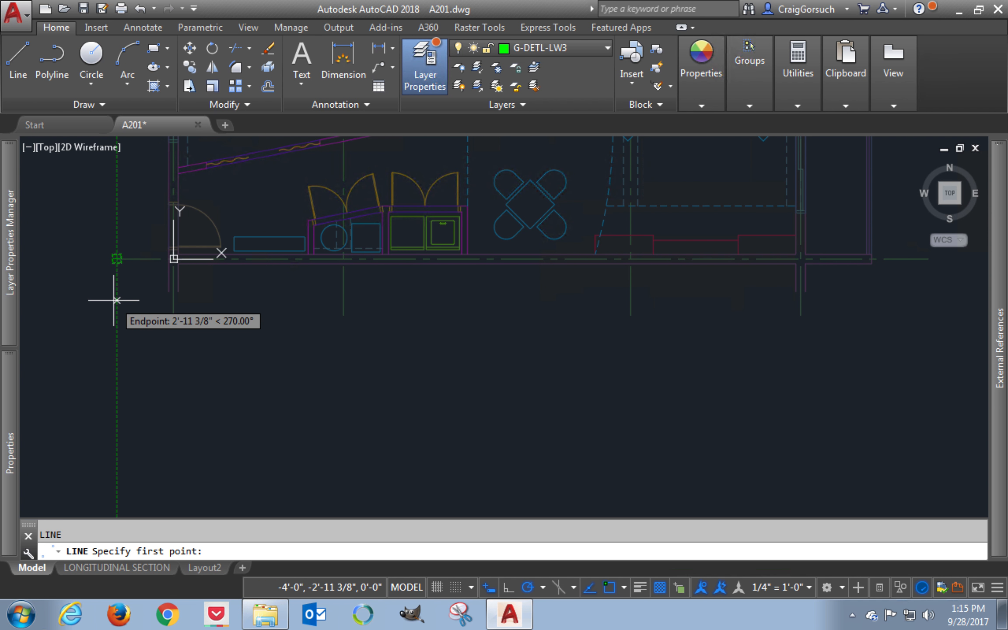
{"action": "type", "text": "20"}
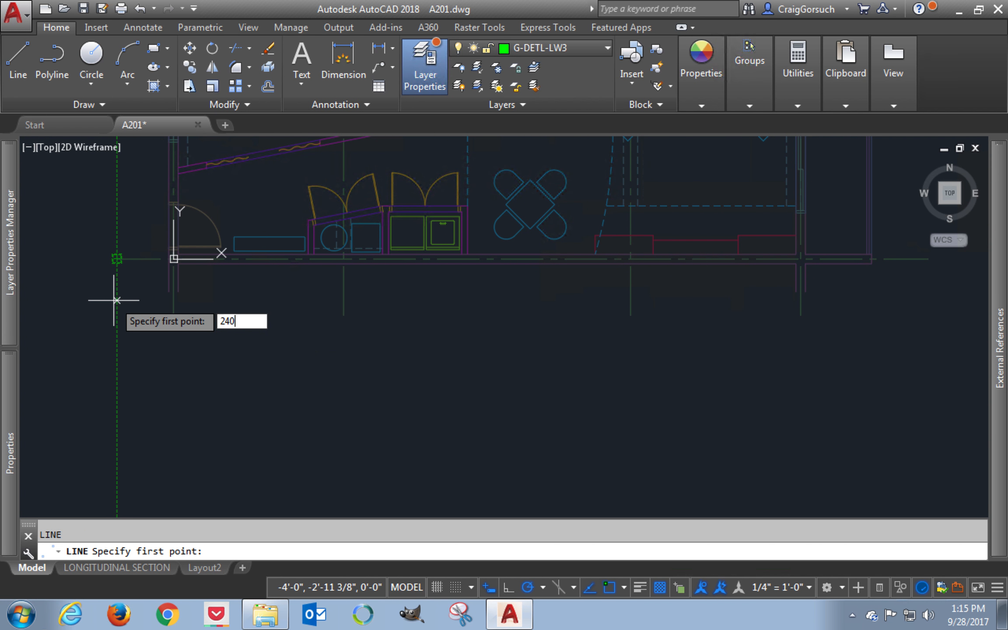
{"action": "key", "text": "Return"}
{"action": "middle_click_drag", "start_coordinate": [200, 373], "coordinate": [197, 333]}
{"action": "scroll", "coordinate": [198, 335], "scroll_direction": "down", "scroll_amount": 2}
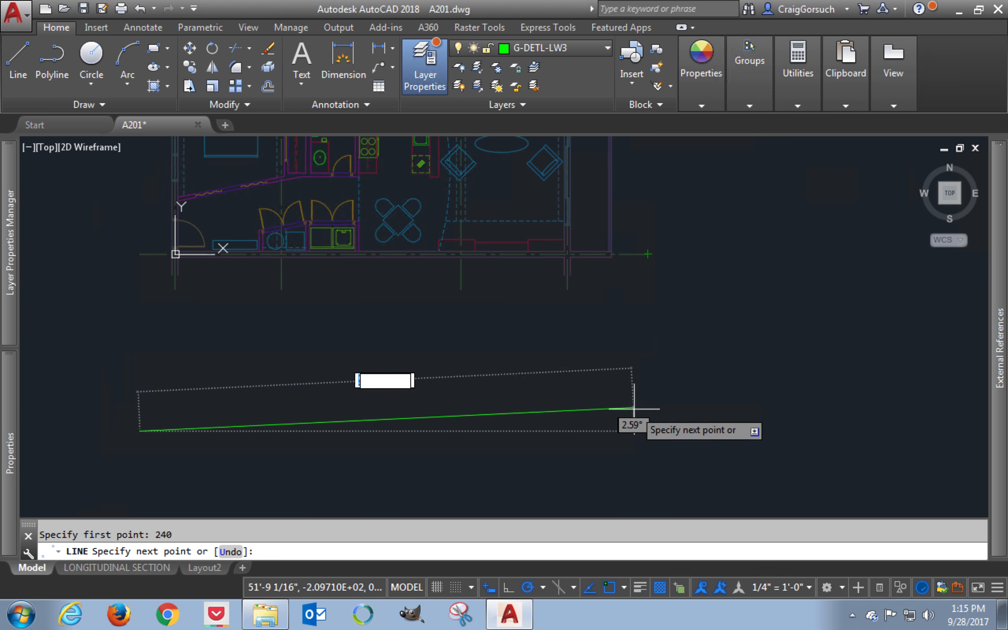
{"action": "left_click", "coordinate": [647, 431]}
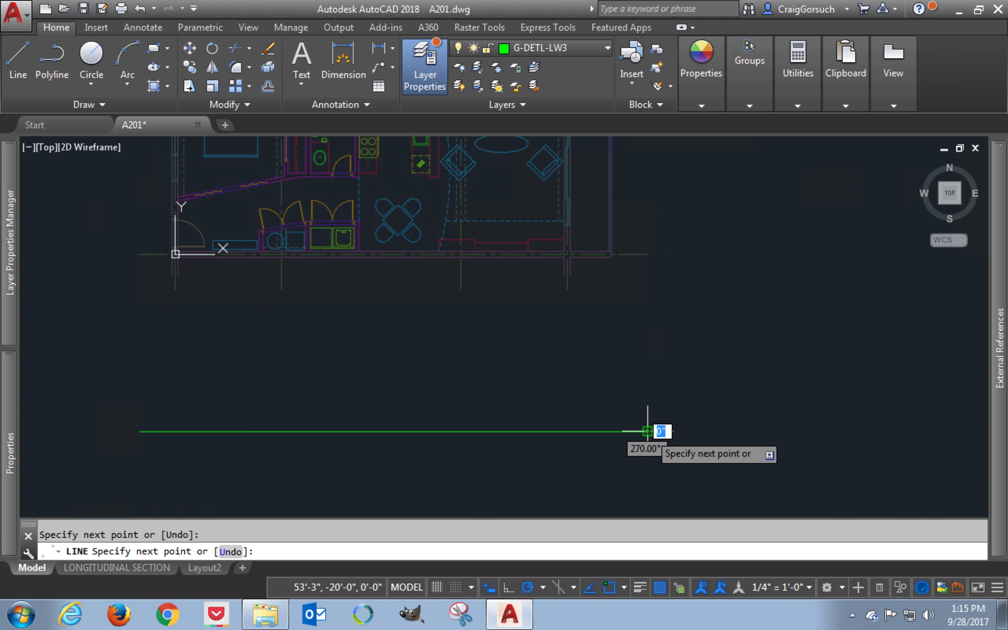
{"action": "key", "text": "Return"}
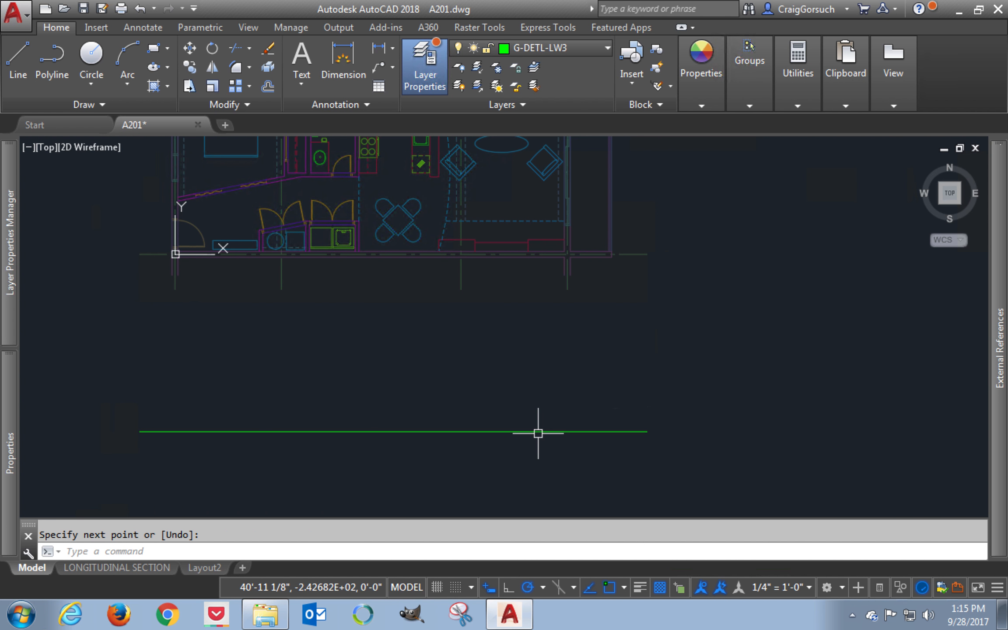
Offset the horizontal line 9' upward
{"action": "mouse_move", "coordinate": [538, 434]}
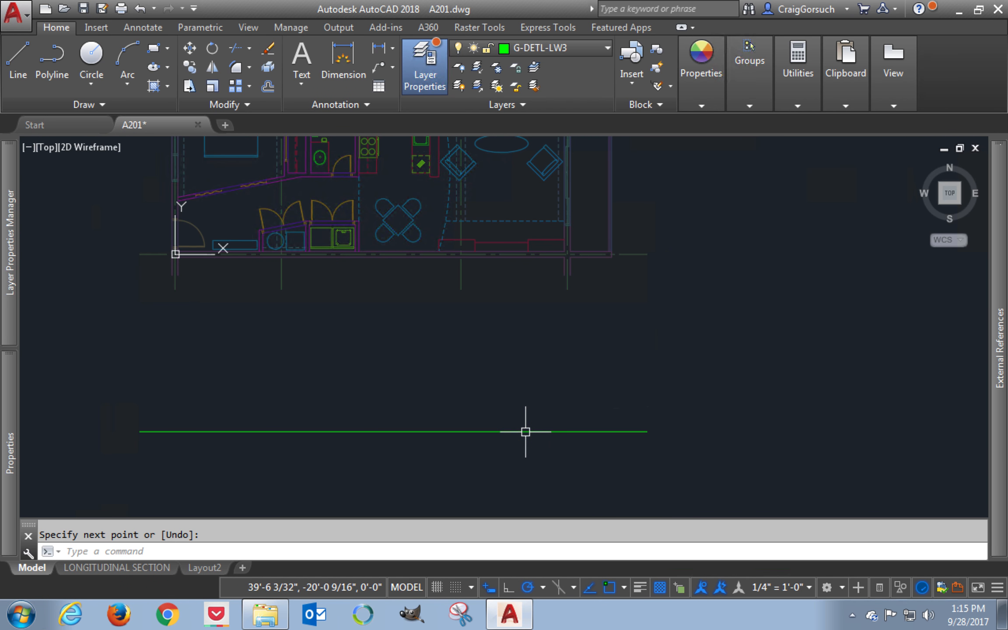
{"action": "type", "text": "o"}
{"action": "key", "text": "Return"}
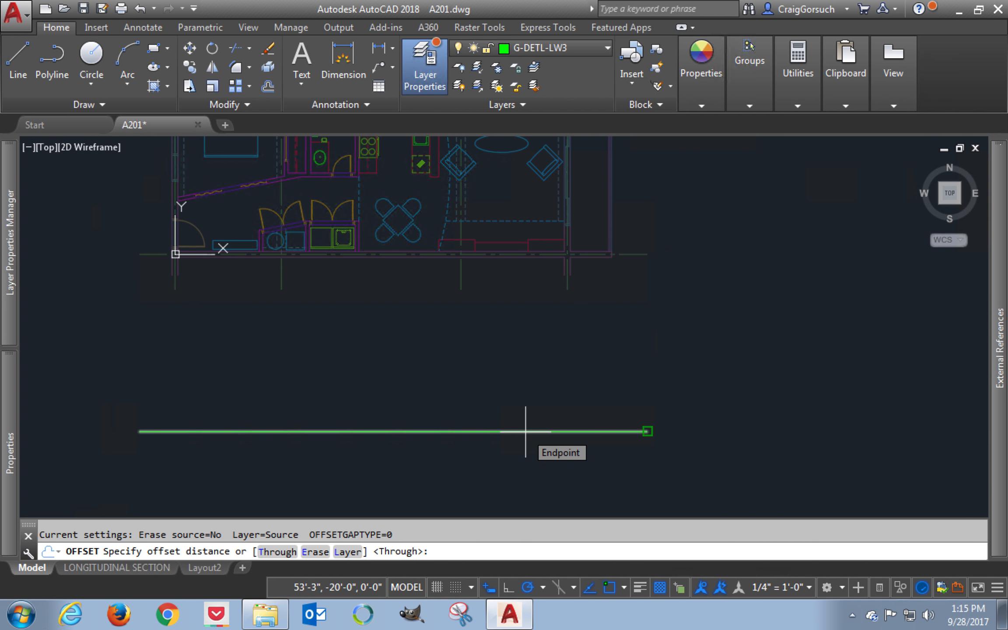
{"action": "type", "text": "9"}
{"action": "key", "text": "Return"}
{"action": "left_click", "coordinate": [526, 432]}
{"action": "left_click", "coordinate": [527, 391]}
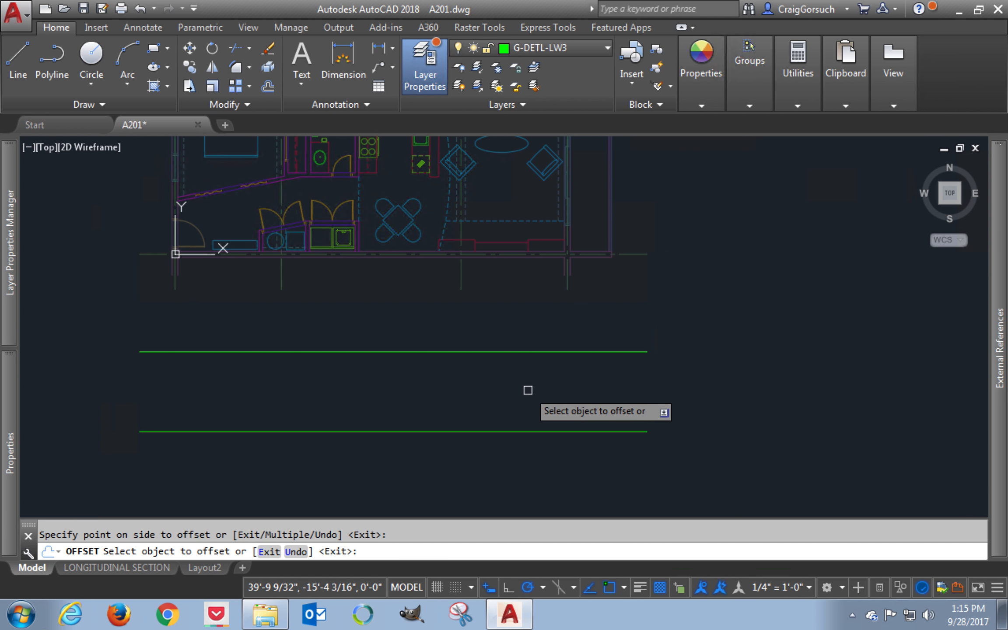
{"action": "key", "text": "Return"}
Copy both horizontal lines 6" straight down
{"action": "middle_click_drag", "start_coordinate": [526, 390], "coordinate": [587, 371]}
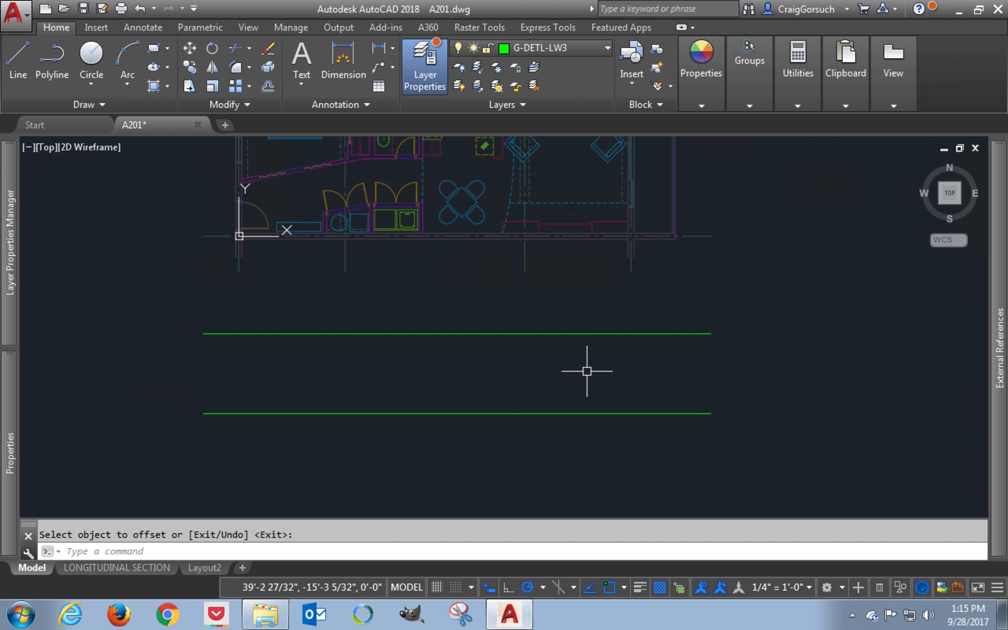
{"action": "type", "text": "co"}
{"action": "key", "text": "Return"}
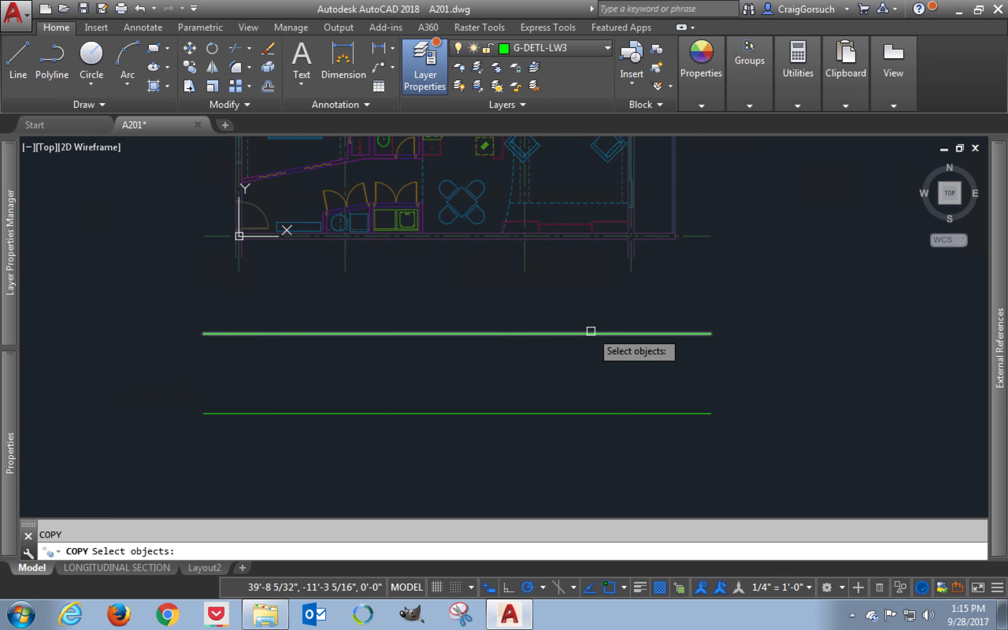
{"action": "left_click", "coordinate": [592, 316]}
{"action": "left_click", "coordinate": [573, 424]}
{"action": "key", "text": "Return"}
{"action": "left_click", "coordinate": [563, 441]}
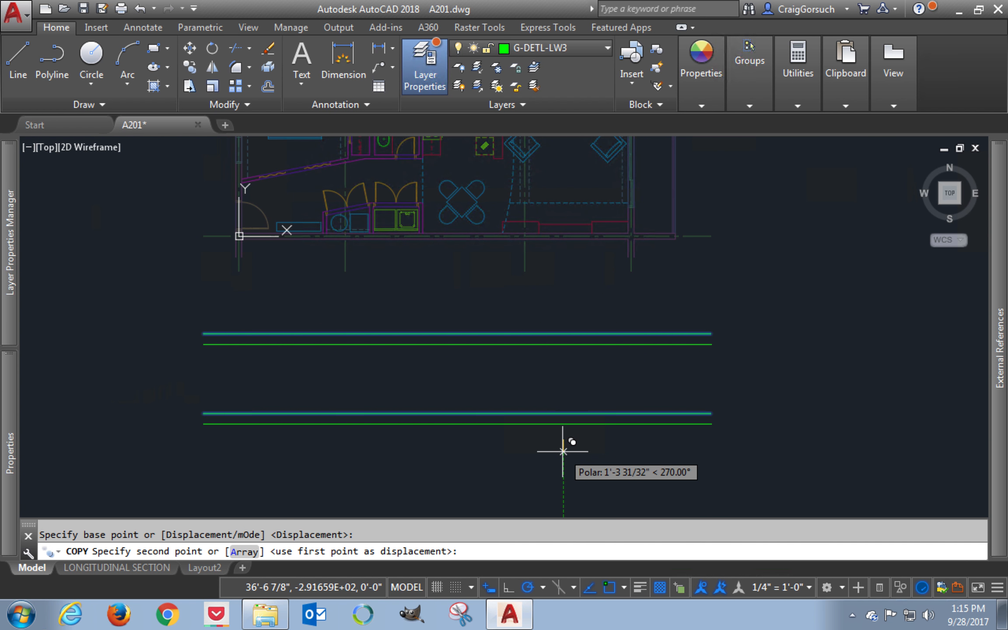
{"action": "type", "text": "6"}
{"action": "key", "text": "Return"}
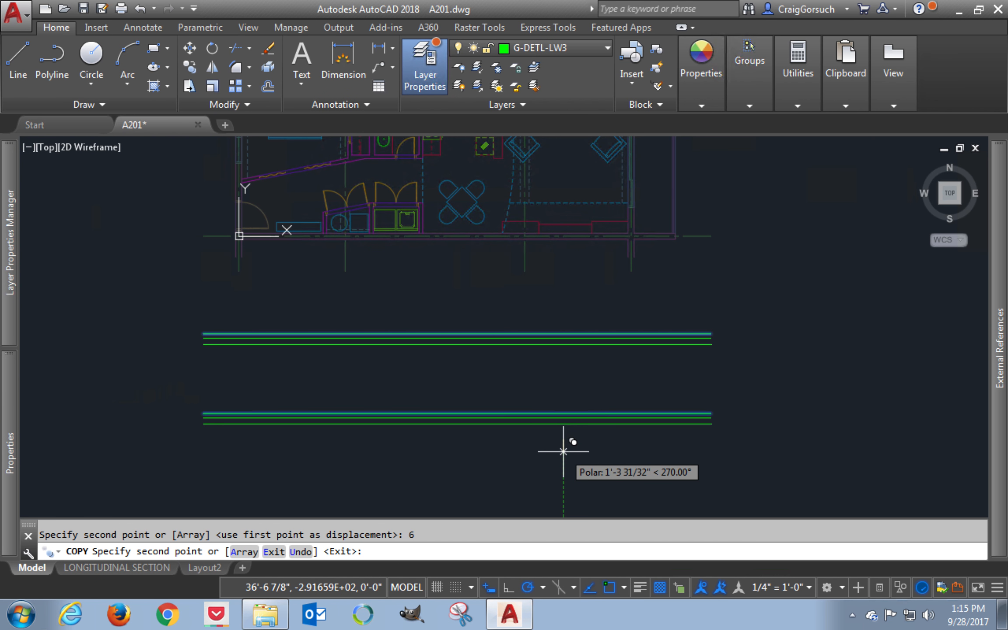
{"action": "key", "text": "Return"}
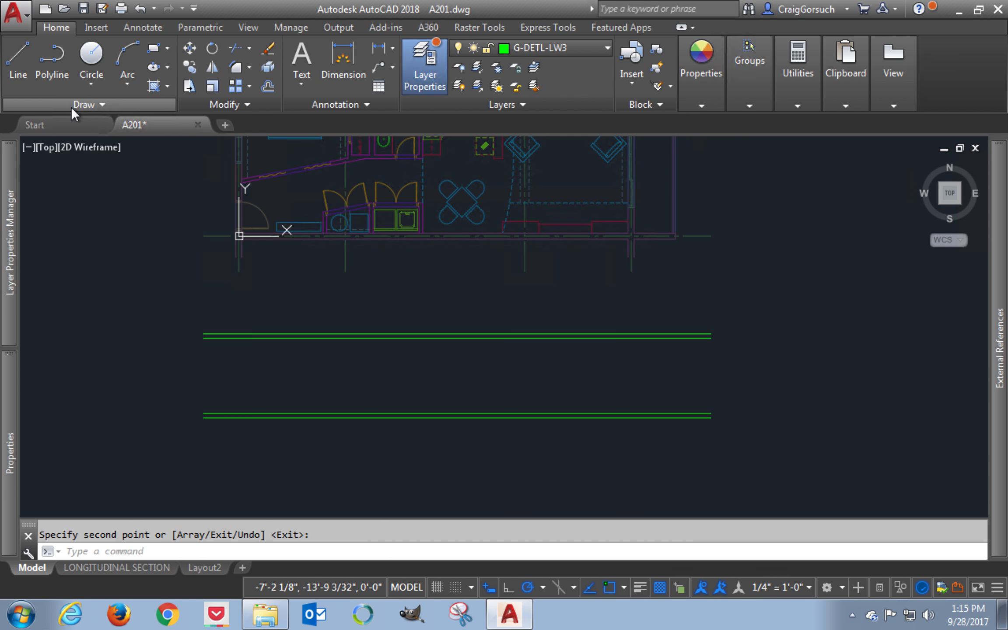
Draw a vertical ray downward from the lower endpoint of the left wall's outer face, crossing the horizontal lines
{"action": "left_click", "coordinate": [71, 106]}
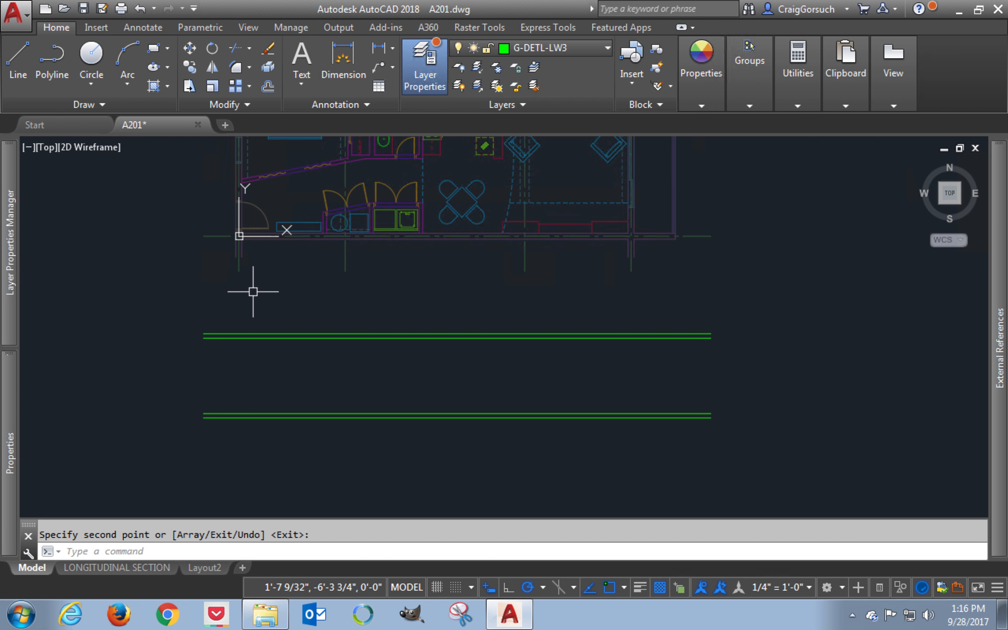
{"action": "scroll", "coordinate": [232, 279], "scroll_direction": "up", "scroll_amount": 5}
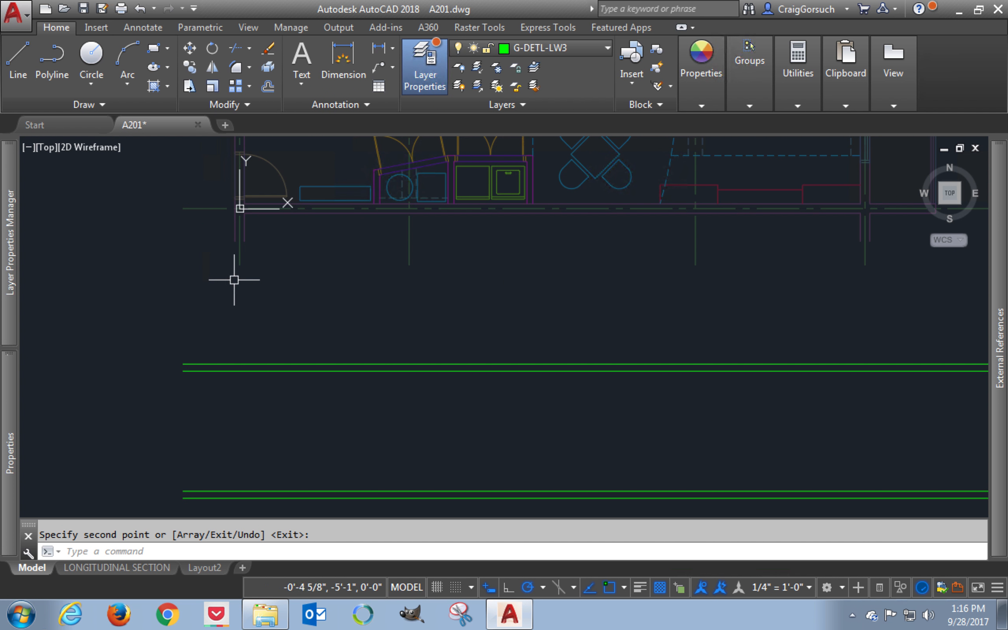
{"action": "middle_click_drag", "start_coordinate": [216, 226], "coordinate": [223, 239]}
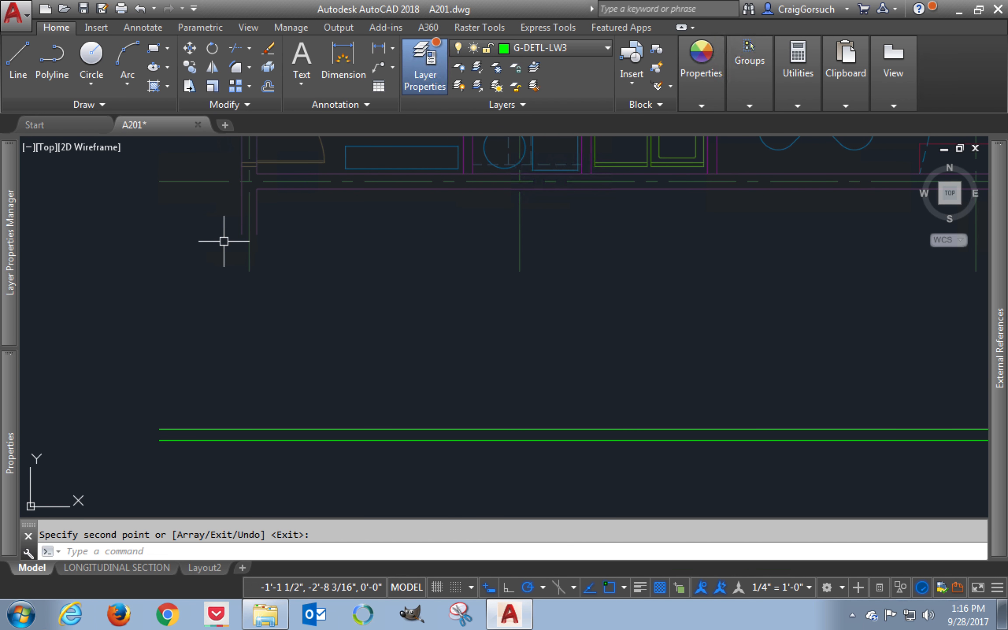
{"action": "left_click", "coordinate": [133, 104]}
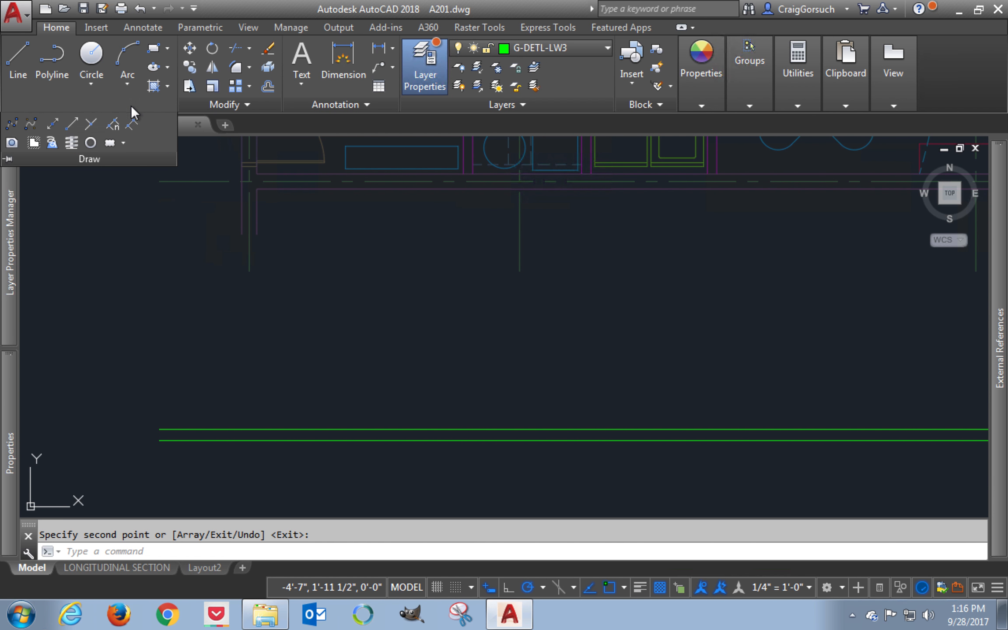
{"action": "left_click", "coordinate": [71, 125]}
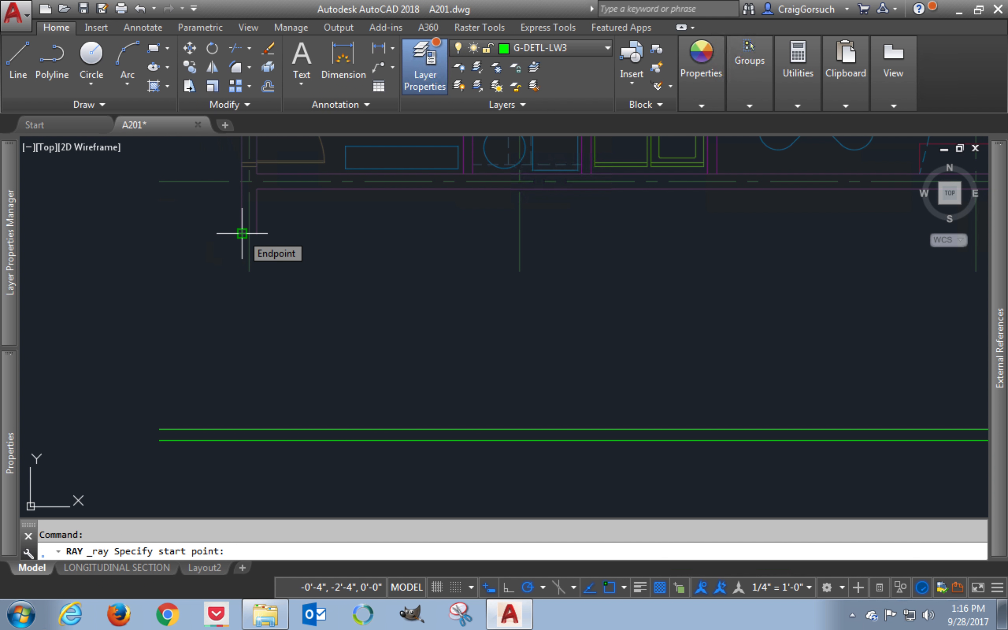
{"action": "left_click", "coordinate": [242, 234]}
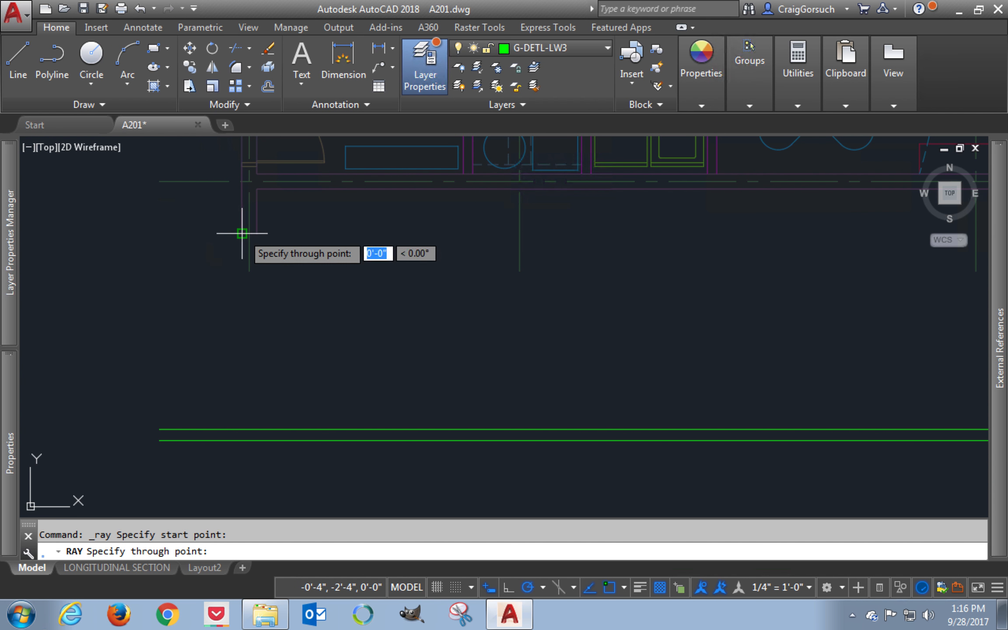
{"action": "left_click", "coordinate": [242, 272]}
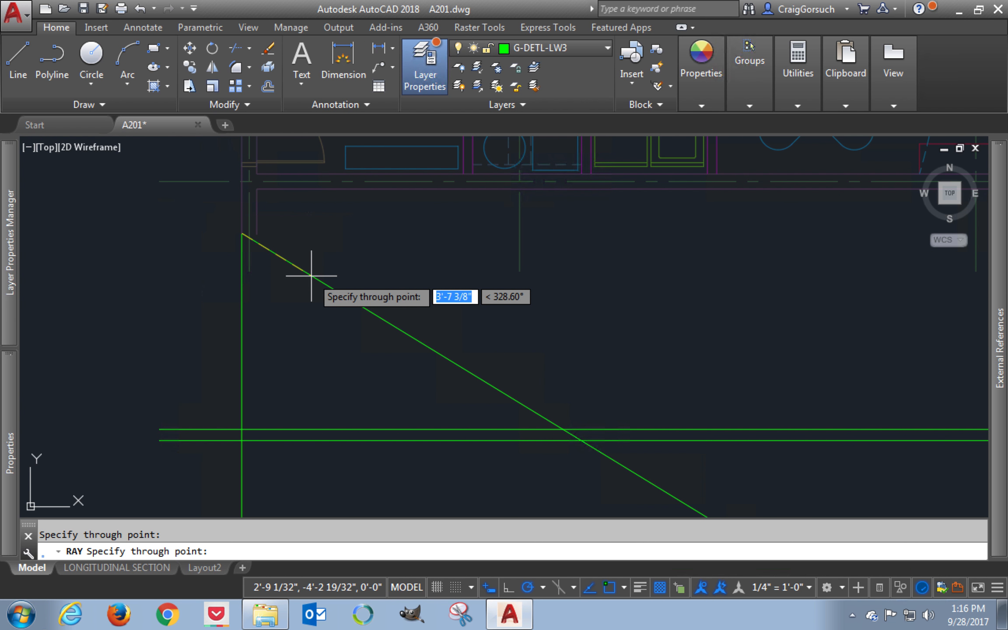
{"action": "key", "text": "Return"}
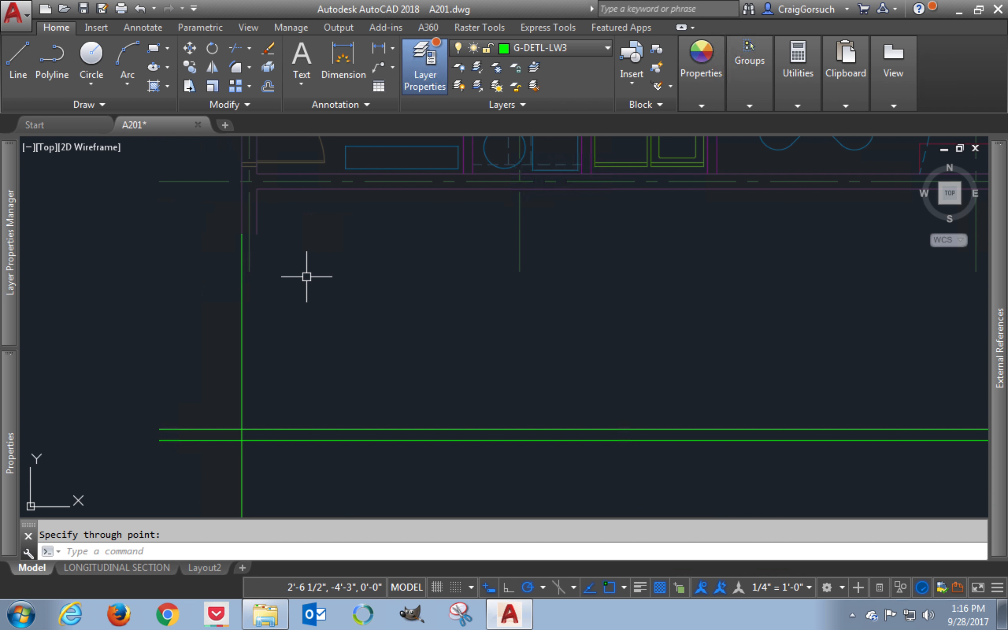
Try to draw a vertical ray downward from the lower endpoint of the right wall's outer face
{"action": "middle_click_drag", "start_coordinate": [563, 300], "coordinate": [103, 295]}
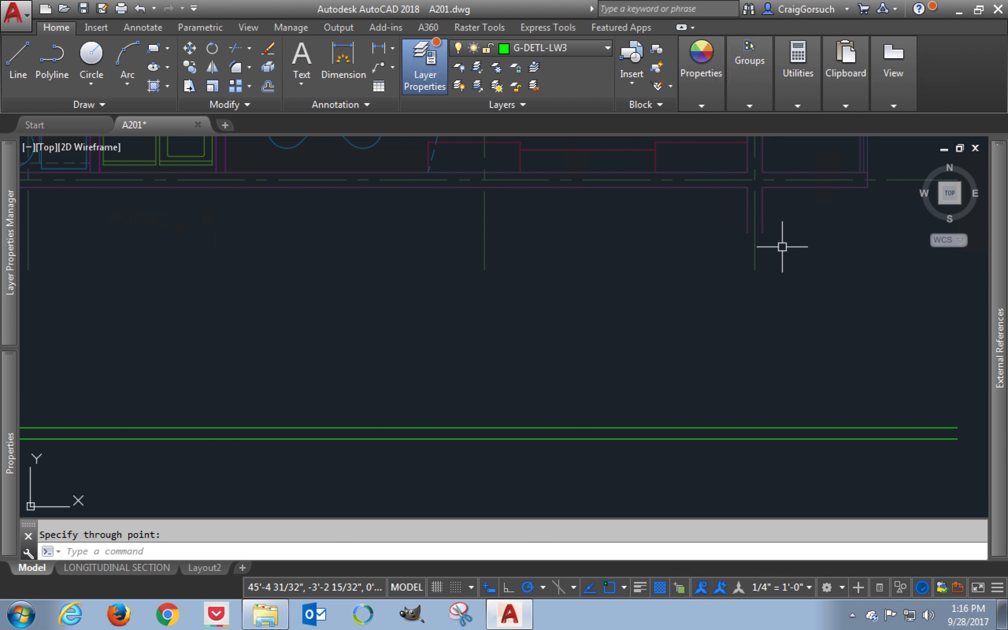
{"action": "key", "text": "Return"}
{"action": "left_click", "coordinate": [764, 231]}
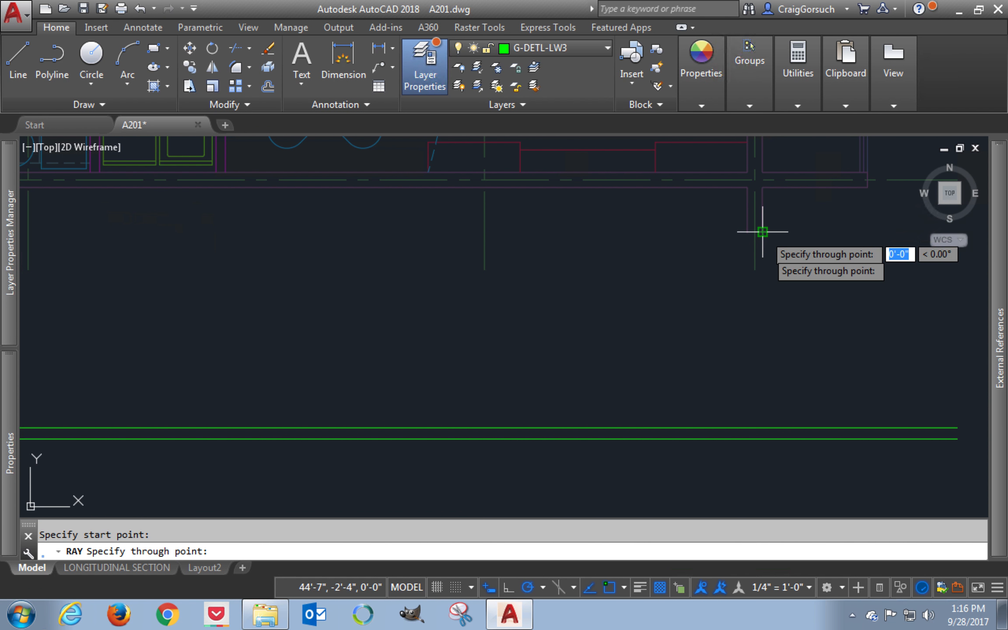
{"action": "left_click", "coordinate": [768, 279]}
{"action": "key", "text": "Return"}
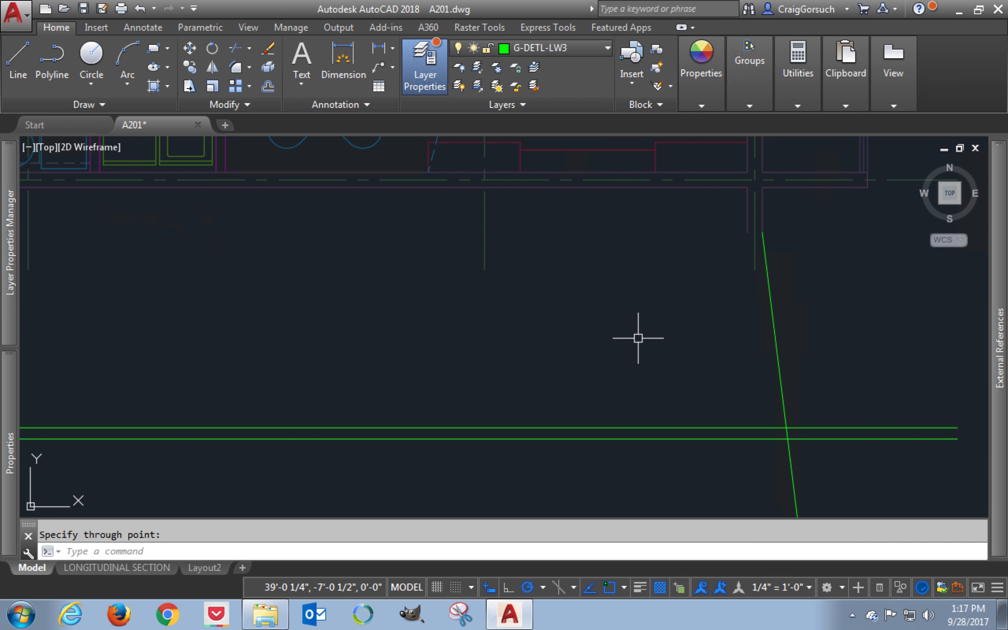
Erase the slanted ray below the right wall
{"action": "left_click", "coordinate": [803, 287]}
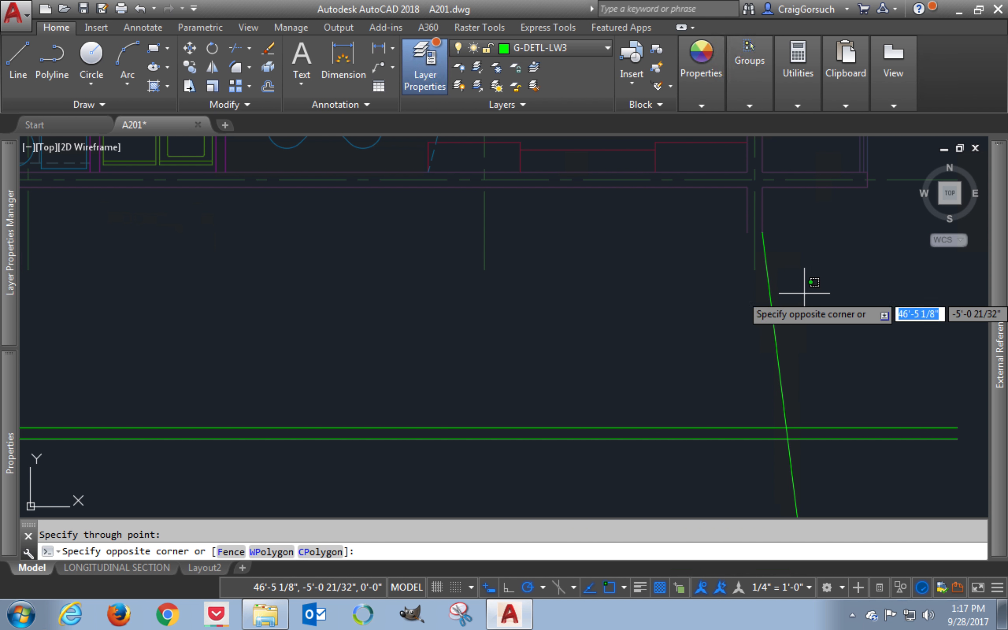
{"action": "left_click", "coordinate": [767, 304]}
{"action": "key", "text": "Delete"}
Draw a vertical ray straight down from the lower endpoint of the right wall's outer face
{"action": "type", "text": "r"}
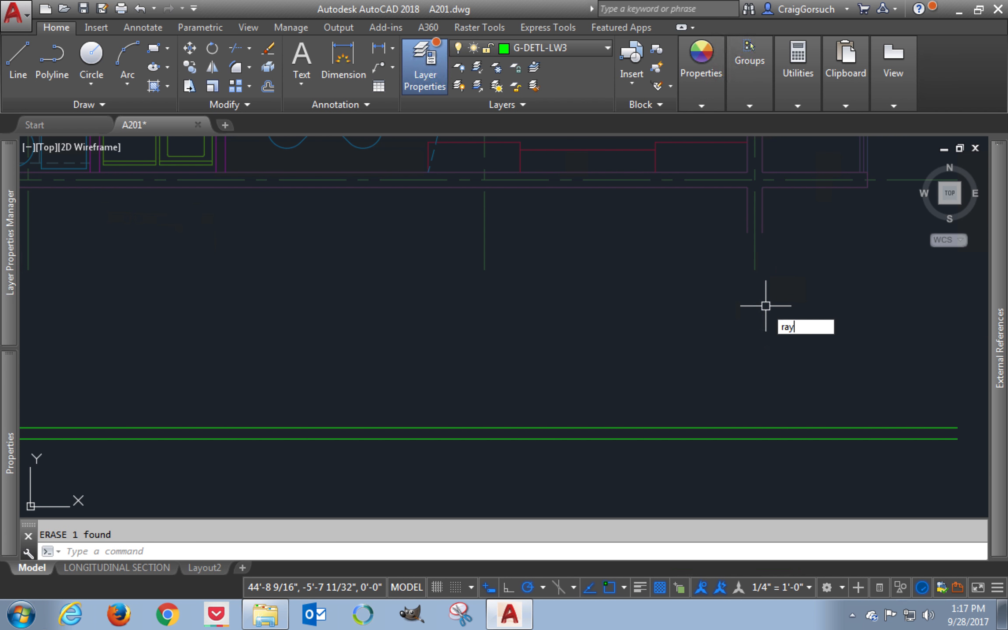
{"action": "type", "text": "ay"}
{"action": "key", "text": "Return"}
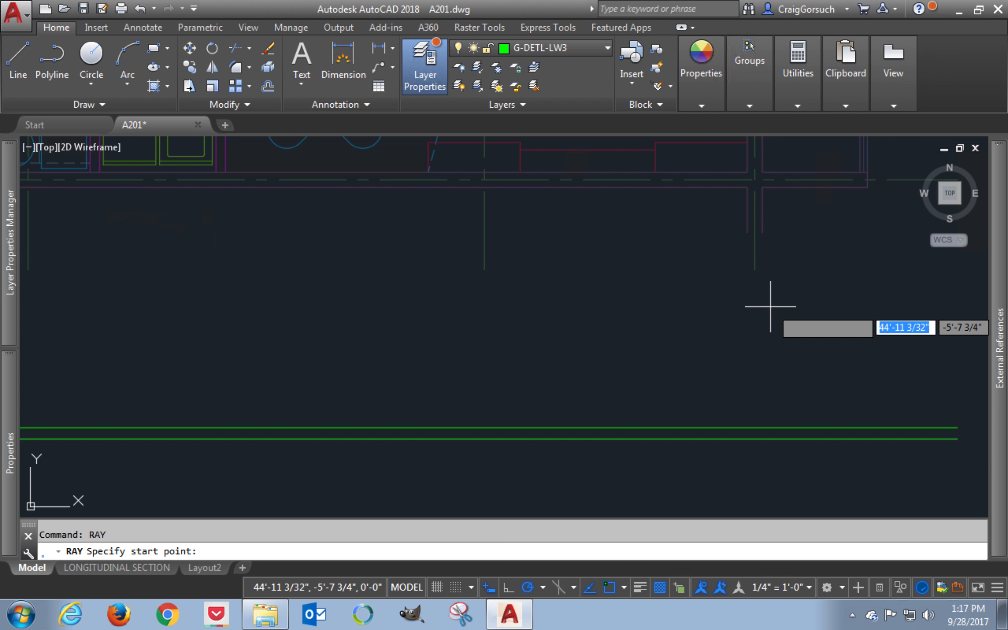
{"action": "left_click", "coordinate": [764, 232]}
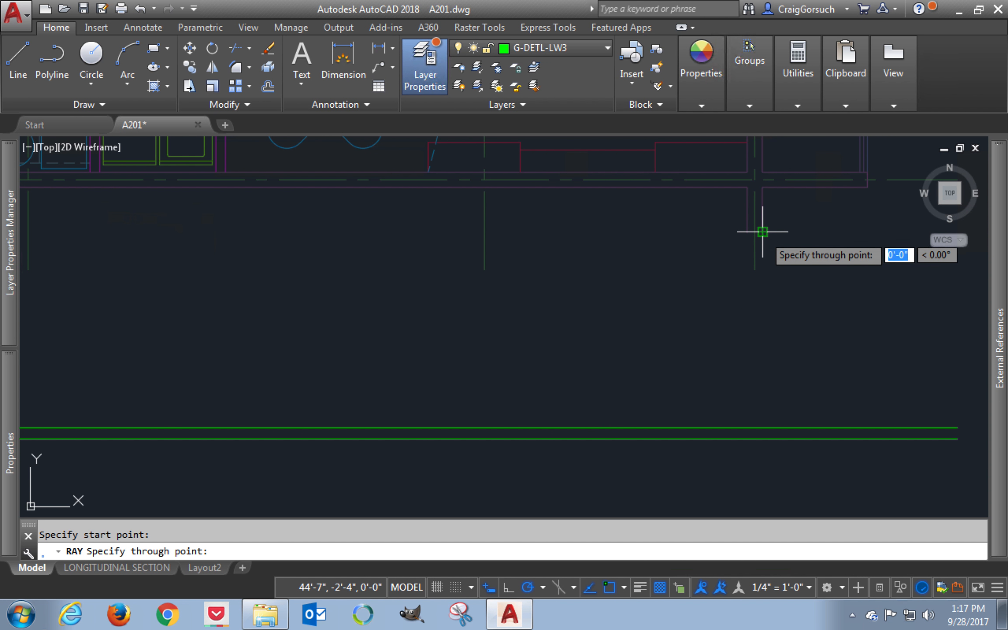
{"action": "left_click", "coordinate": [763, 265]}
{"action": "key", "text": "Return"}
{"action": "middle_click_drag", "start_coordinate": [786, 351], "coordinate": [773, 294]}
{"action": "scroll", "coordinate": [774, 295], "scroll_direction": "down", "scroll_amount": 4}
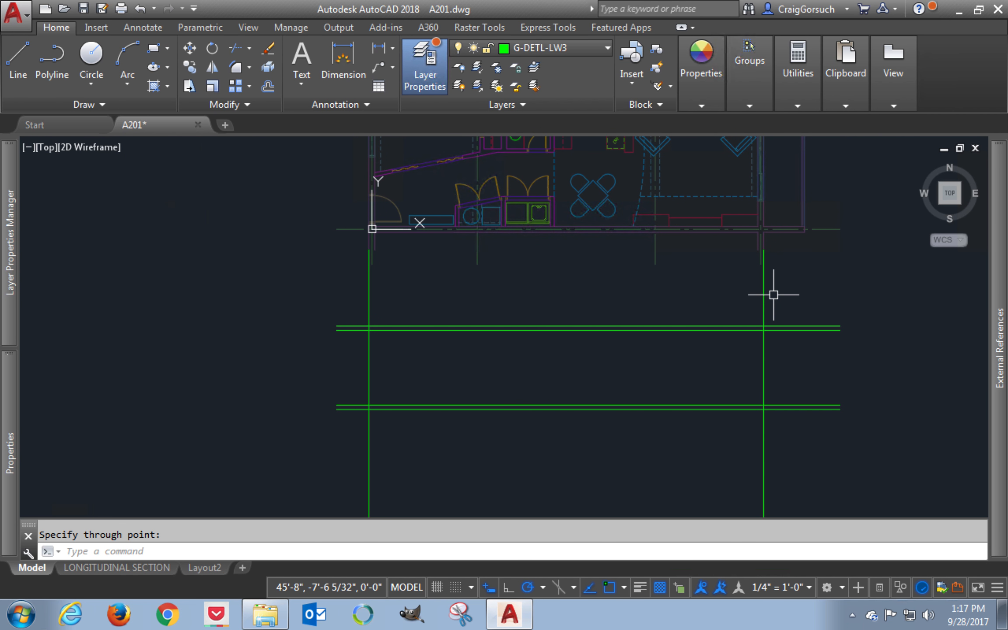
Trim away the parts of both vertical rays above the topmost horizontal line
{"action": "type", "text": "tr"}
{"action": "key", "text": "Return"}
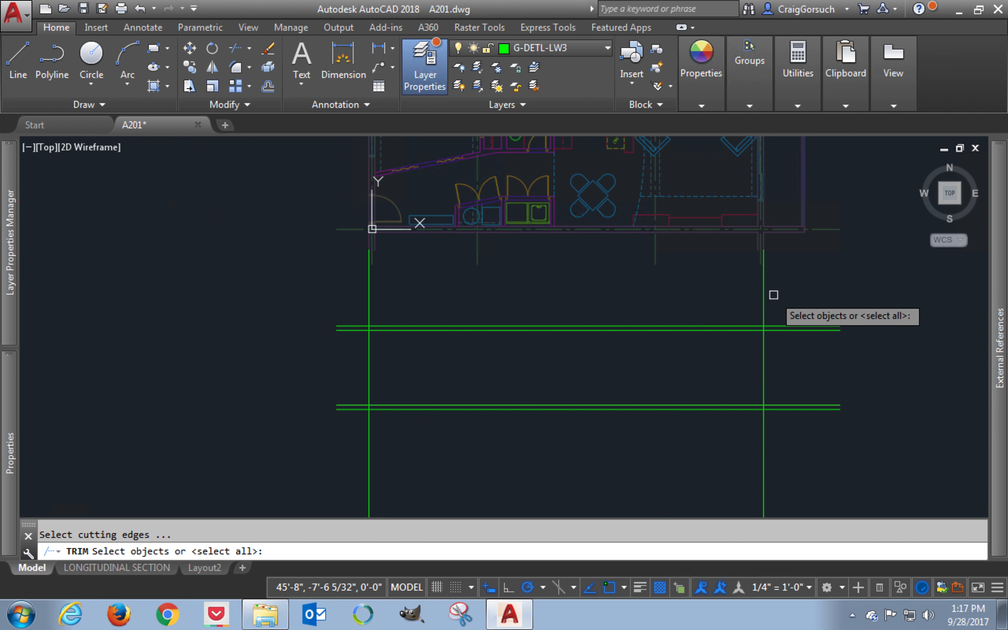
{"action": "key", "text": "Return"}
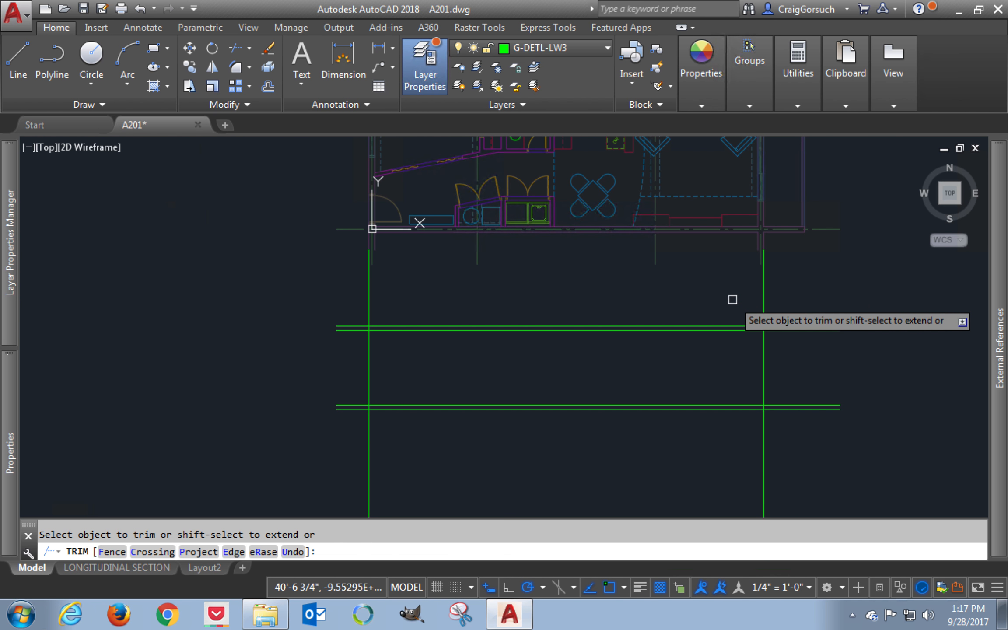
{"action": "left_click", "coordinate": [797, 305]}
{"action": "left_click", "coordinate": [361, 301]}
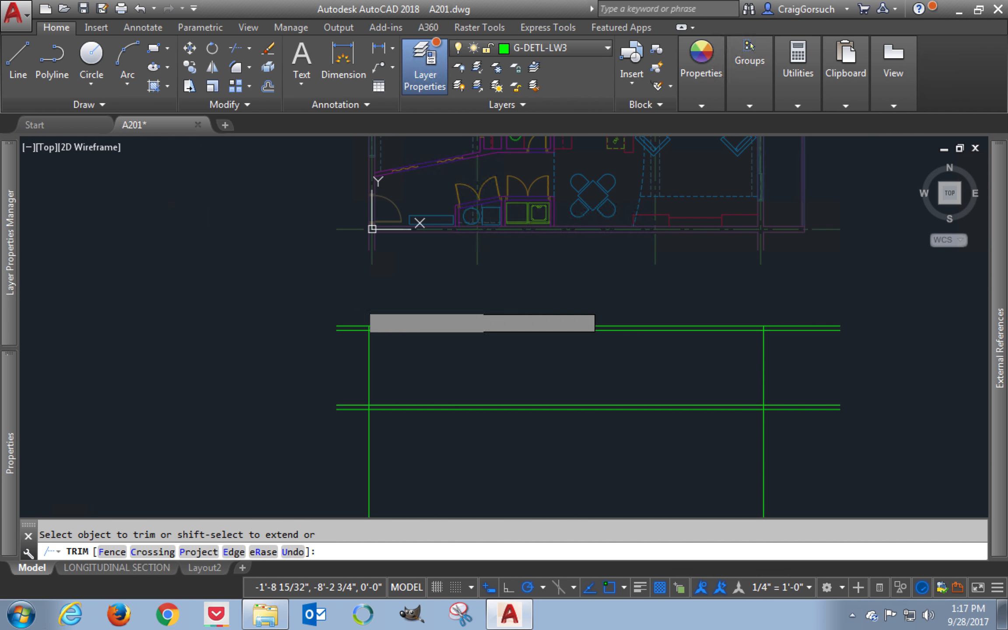
Trim the horizontal lines' ends beyond the left ray and both rays' parts below the lowest line
{"action": "left_click", "coordinate": [357, 301]}
{"action": "left_click", "coordinate": [325, 431]}
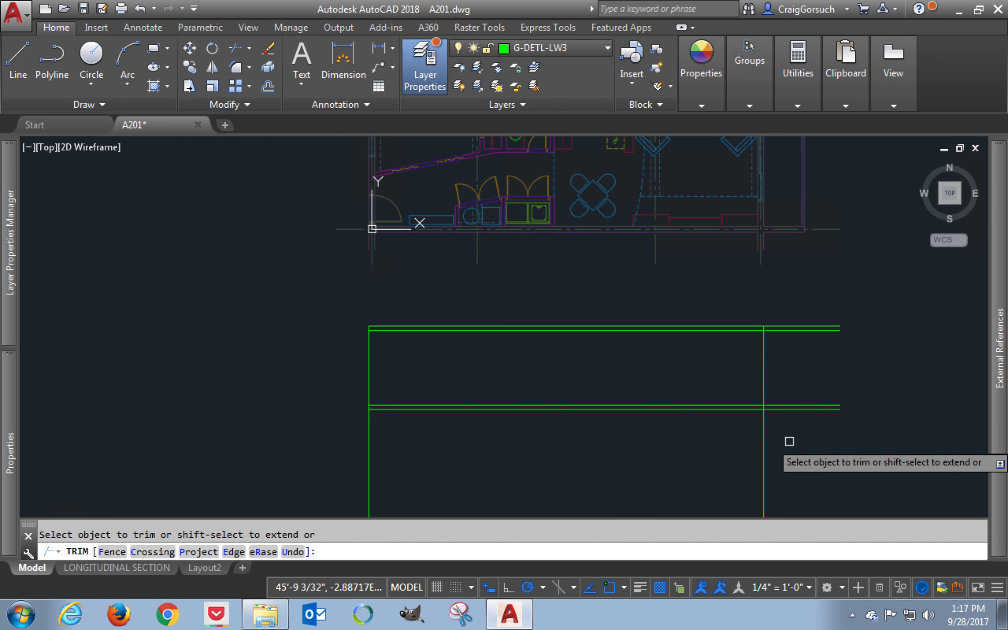
{"action": "left_click", "coordinate": [804, 442]}
{"action": "left_click", "coordinate": [252, 497]}
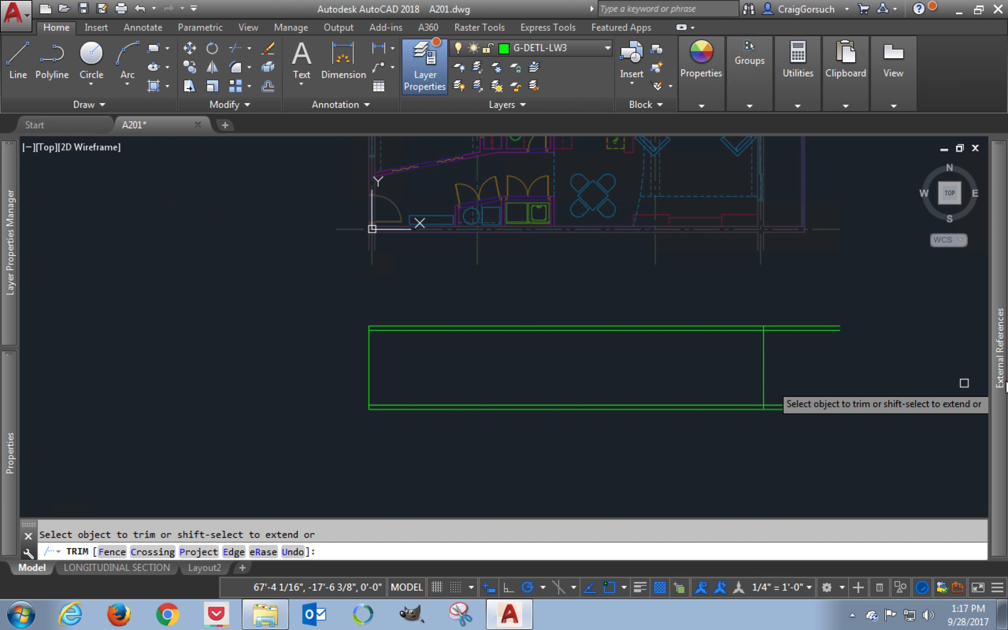
Trim the horizontal lines' ends beyond the right ray and the vertical pieces between the two slabs, leaving two closed slab outlines
{"action": "mouse_move", "coordinate": [1000, 376]}
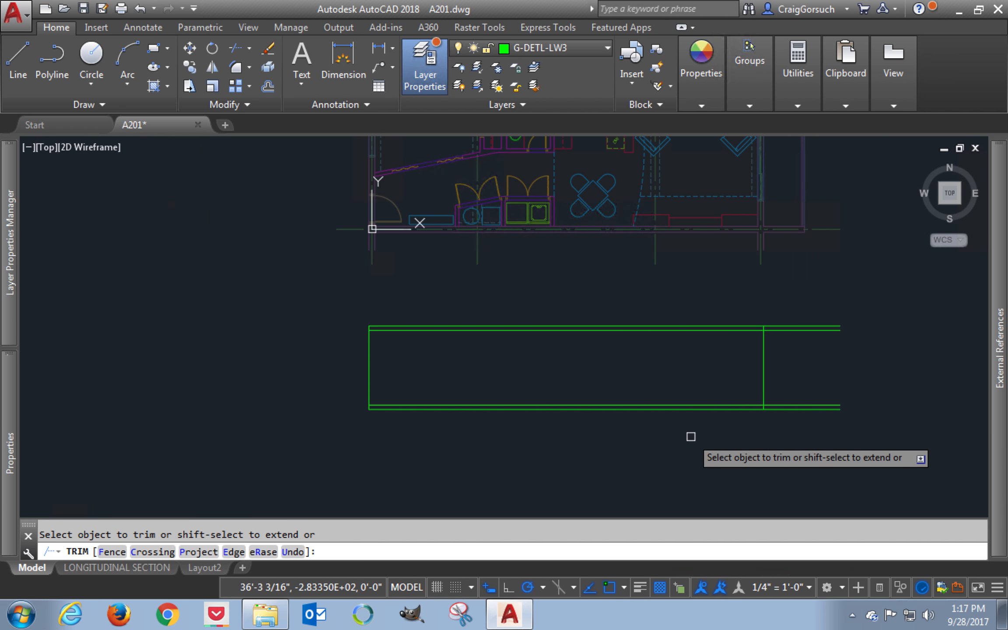
{"action": "left_click", "coordinate": [845, 430]}
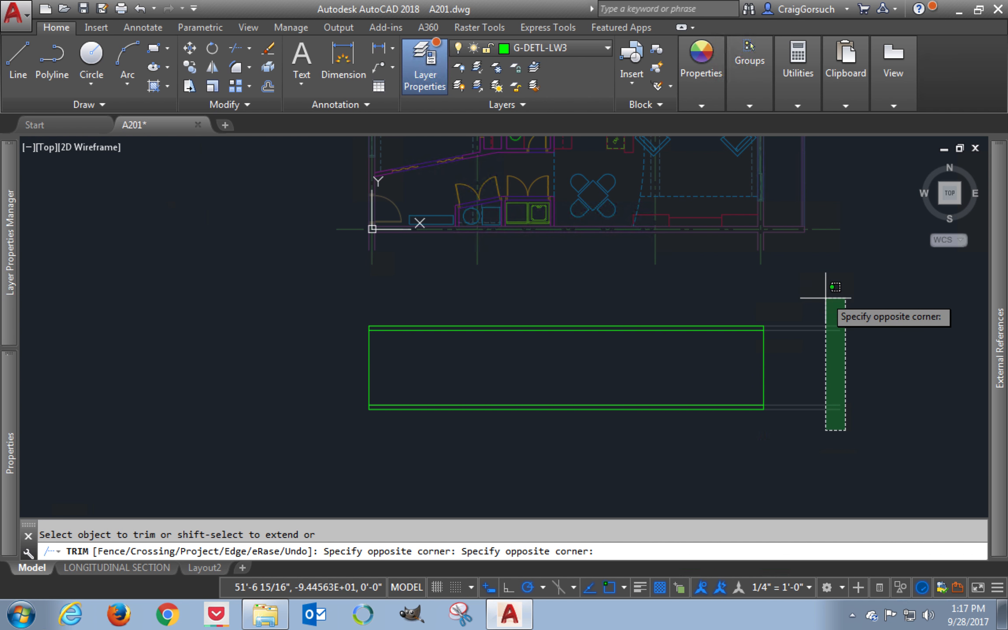
{"action": "left_click", "coordinate": [831, 283]}
{"action": "left_click", "coordinate": [811, 357]}
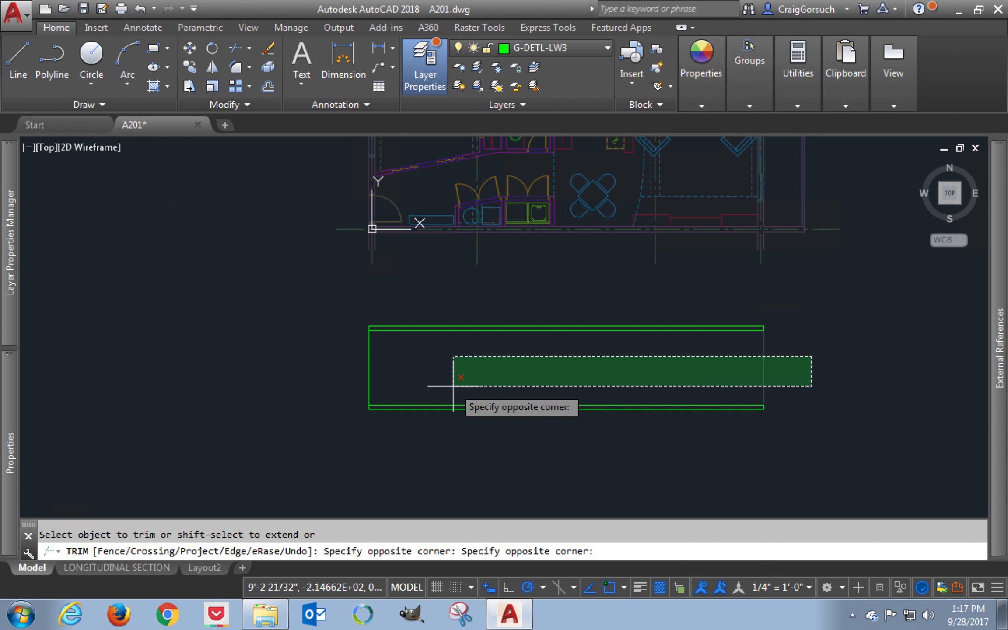
{"action": "left_click", "coordinate": [361, 386]}
{"action": "key", "text": "Return"}
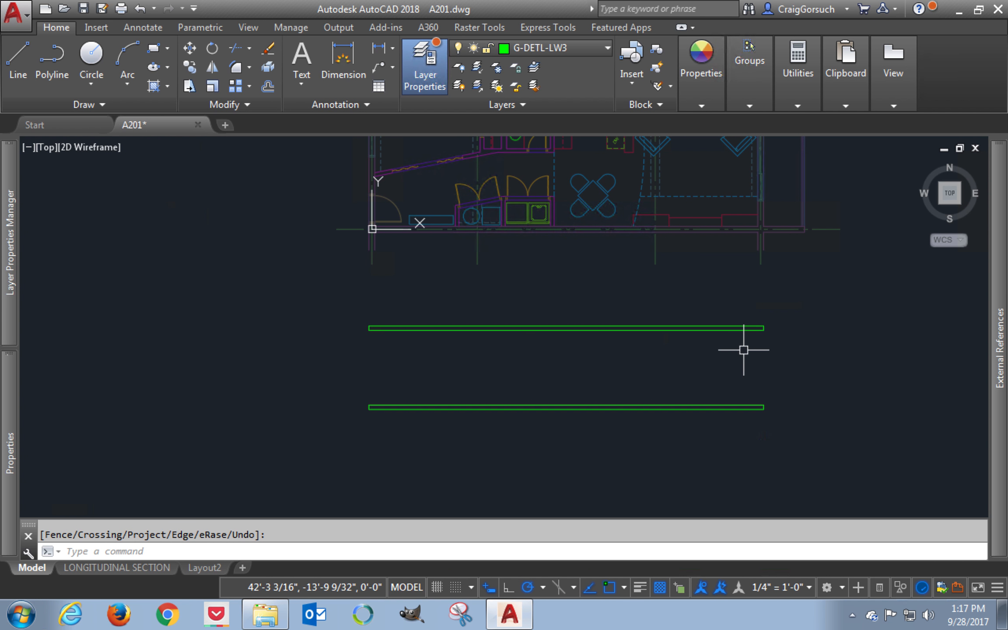
Draw a vertical line about 25 feet long straight down from the plan's lower-right outer corner, past both slabs
{"action": "type", "text": "l"}
{"action": "key", "text": "Return"}
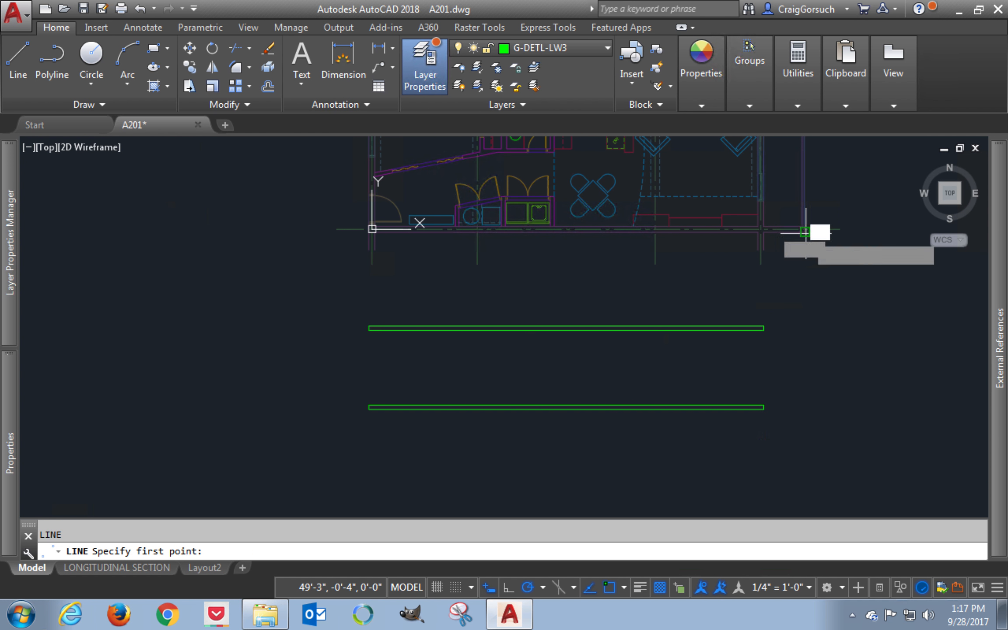
{"action": "left_click", "coordinate": [805, 230]}
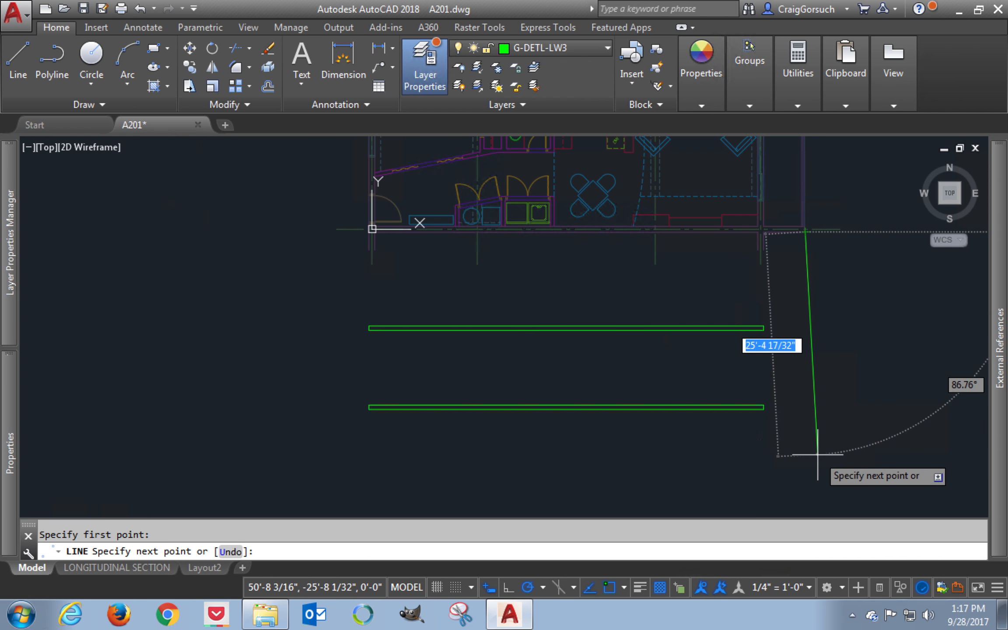
{"action": "left_click", "coordinate": [806, 451]}
{"action": "key", "text": "Return"}
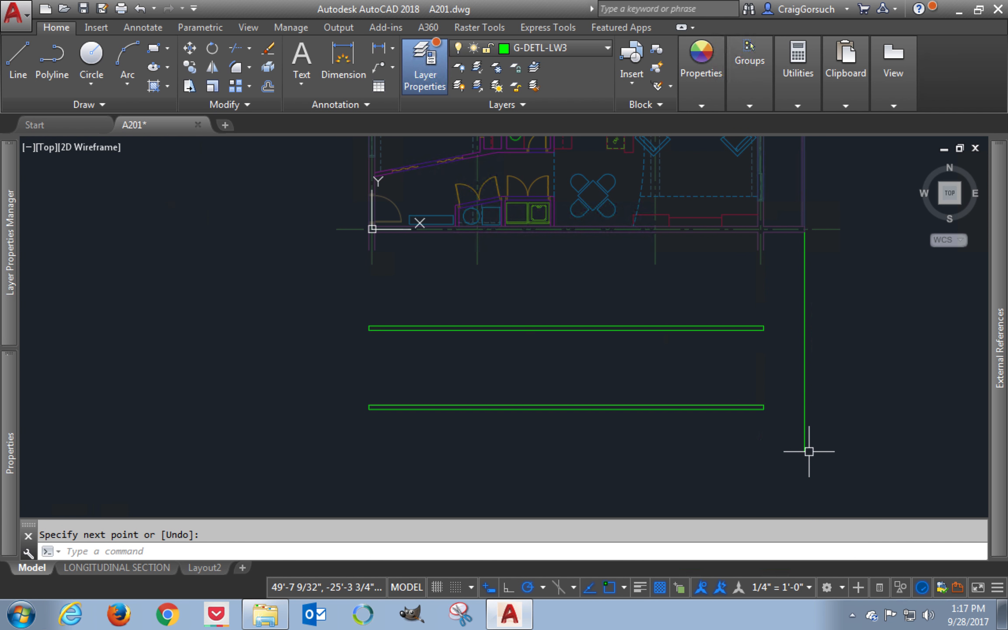
Draw a horizontal line from the midpoint of the lower slab's right end to the new vertical line
{"action": "type", "text": "z"}
{"action": "key", "text": "Return"}
{"action": "left_click", "coordinate": [729, 443]}
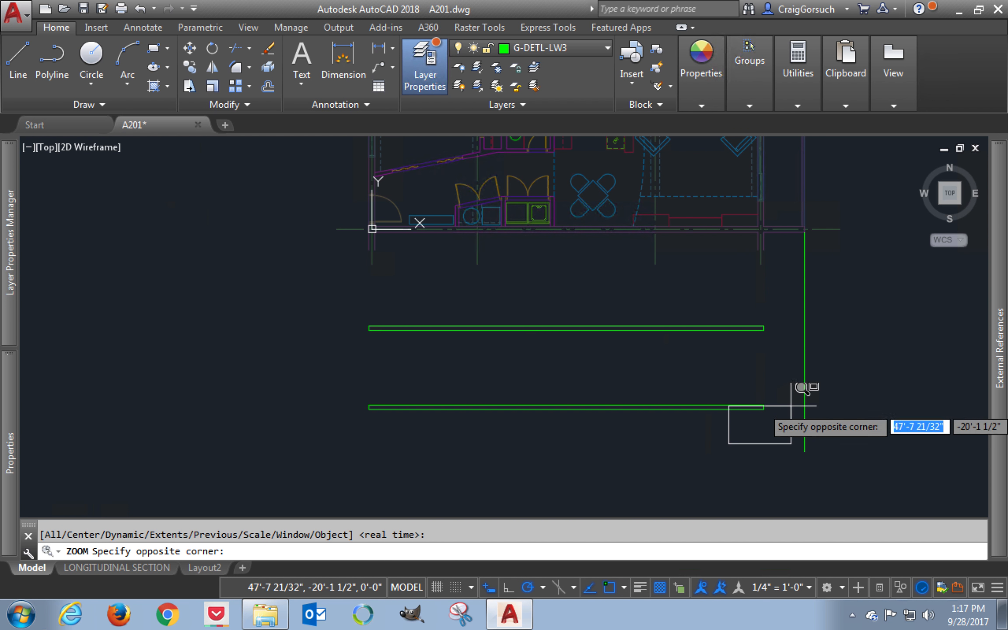
{"action": "left_click", "coordinate": [834, 371]}
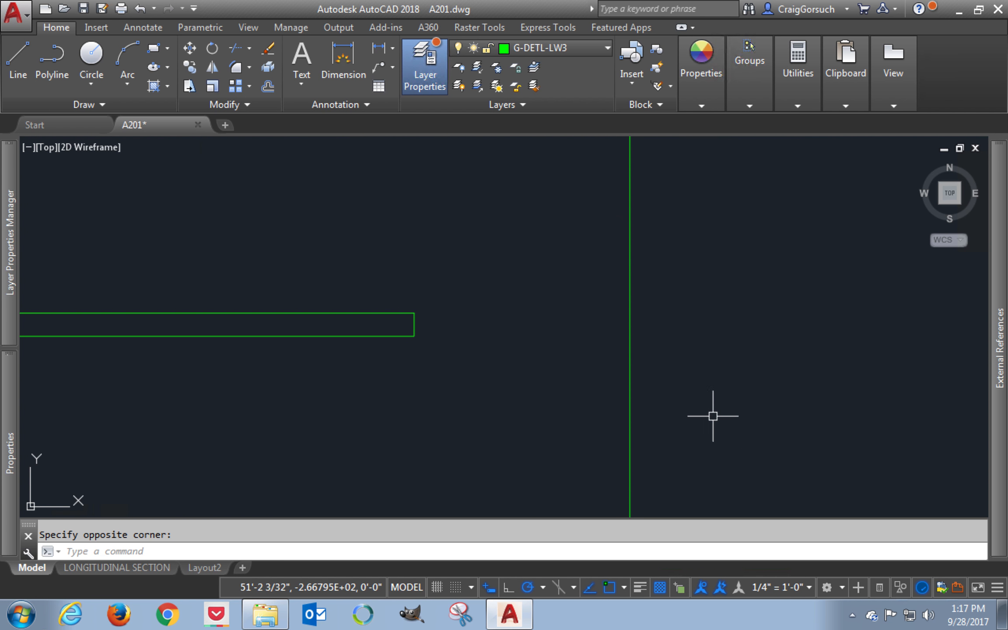
{"action": "type", "text": "l"}
{"action": "key", "text": "Return"}
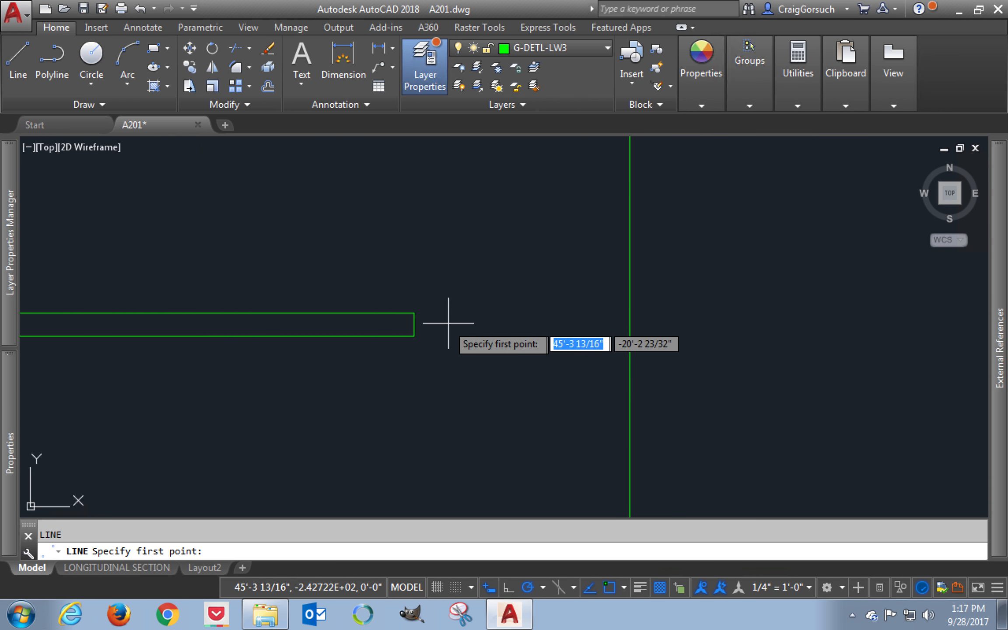
{"action": "left_click", "coordinate": [415, 325]}
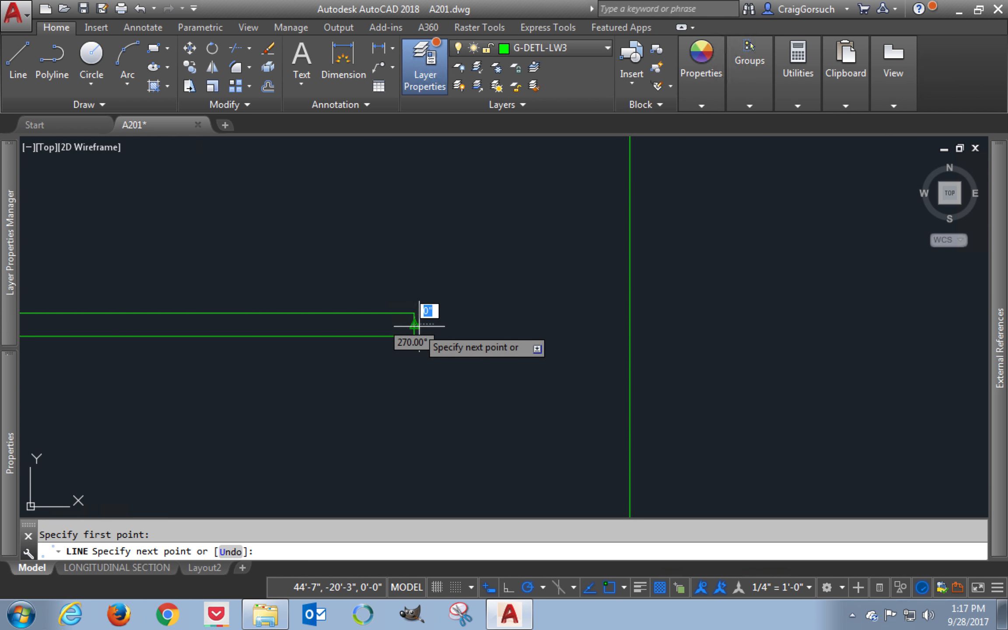
{"action": "left_click", "coordinate": [630, 324]}
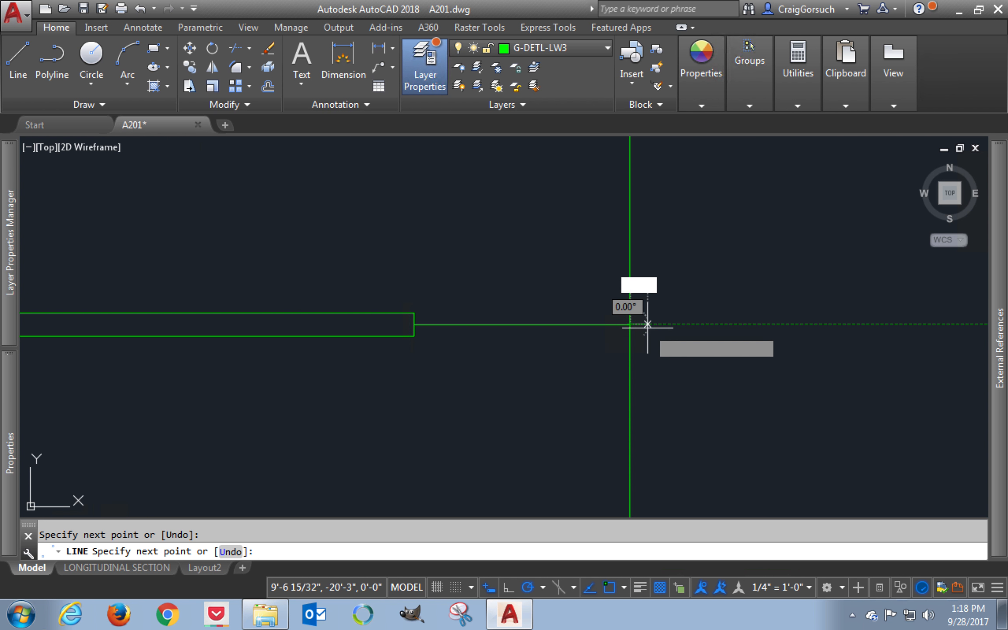
{"action": "key", "text": "Return"}
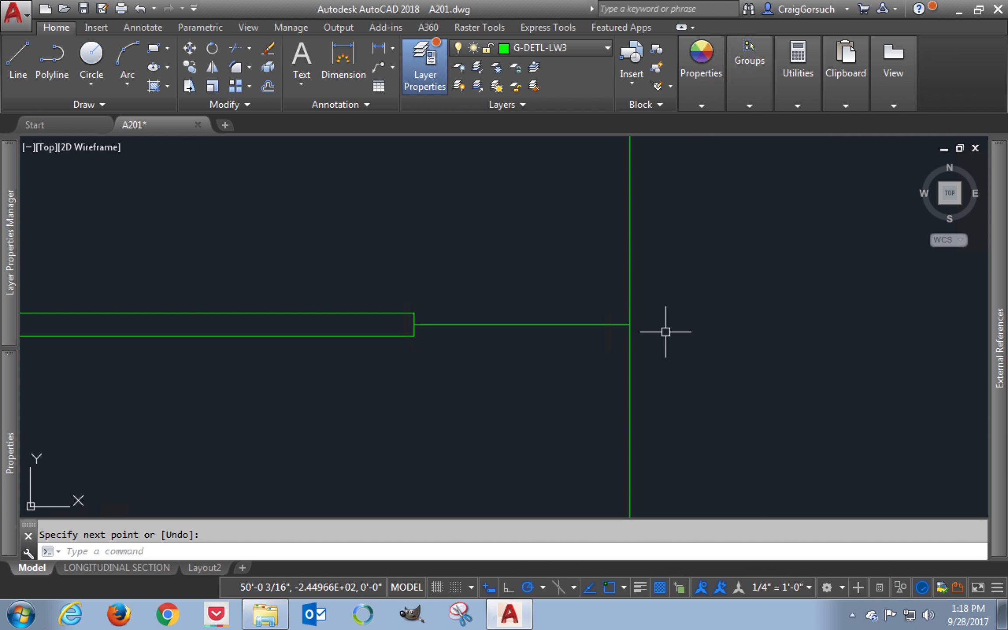
Offset the short horizontal line beside the lower slab 4 inches downward
{"action": "type", "text": "o"}
{"action": "key", "text": "Return"}
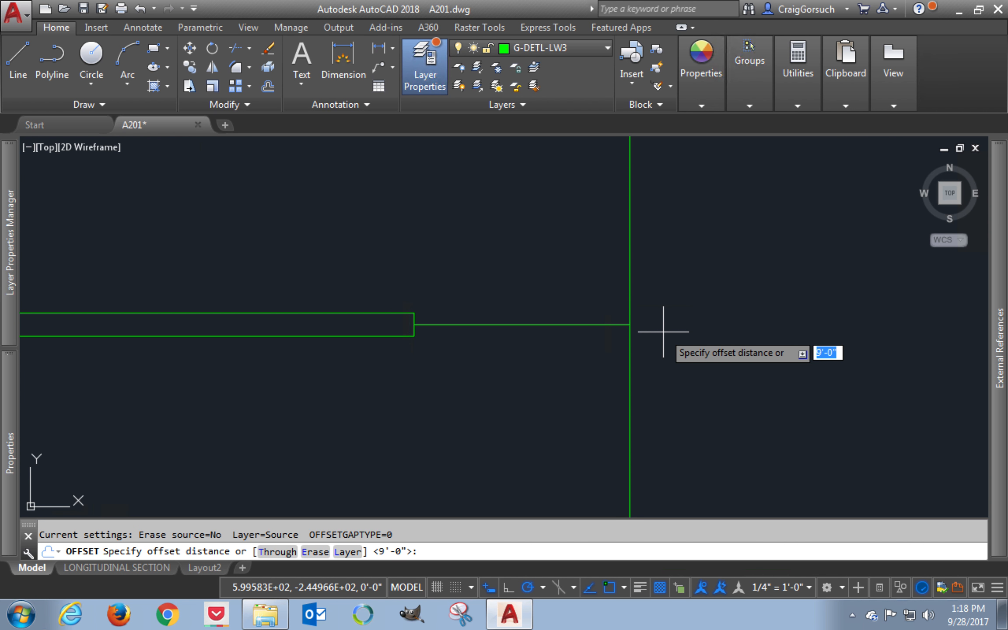
{"action": "type", "text": "4"}
{"action": "key", "text": "Return"}
{"action": "left_click", "coordinate": [589, 325]}
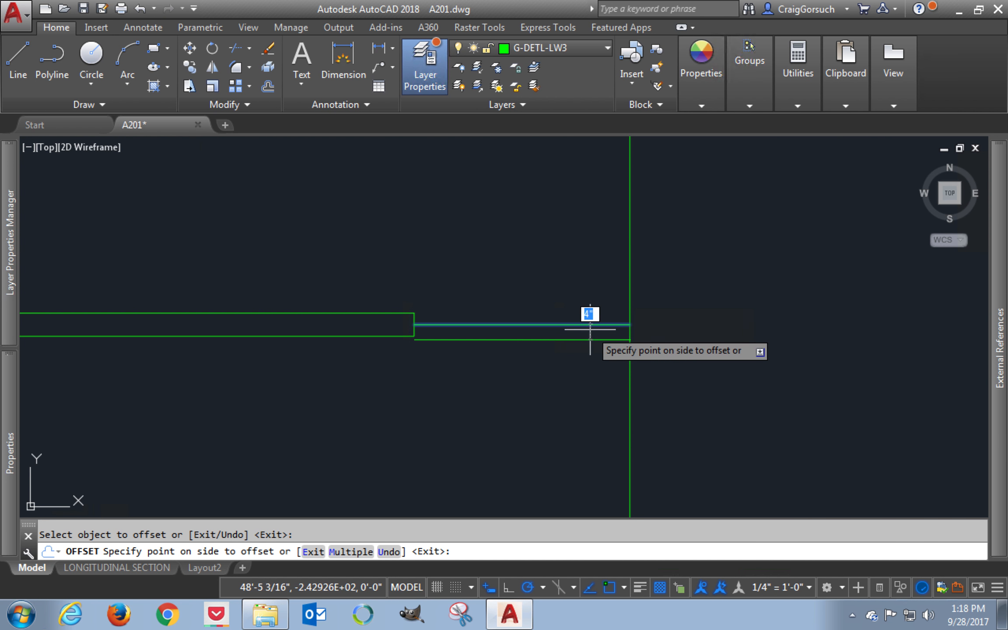
{"action": "left_click", "coordinate": [581, 369]}
{"action": "key", "text": "Return"}
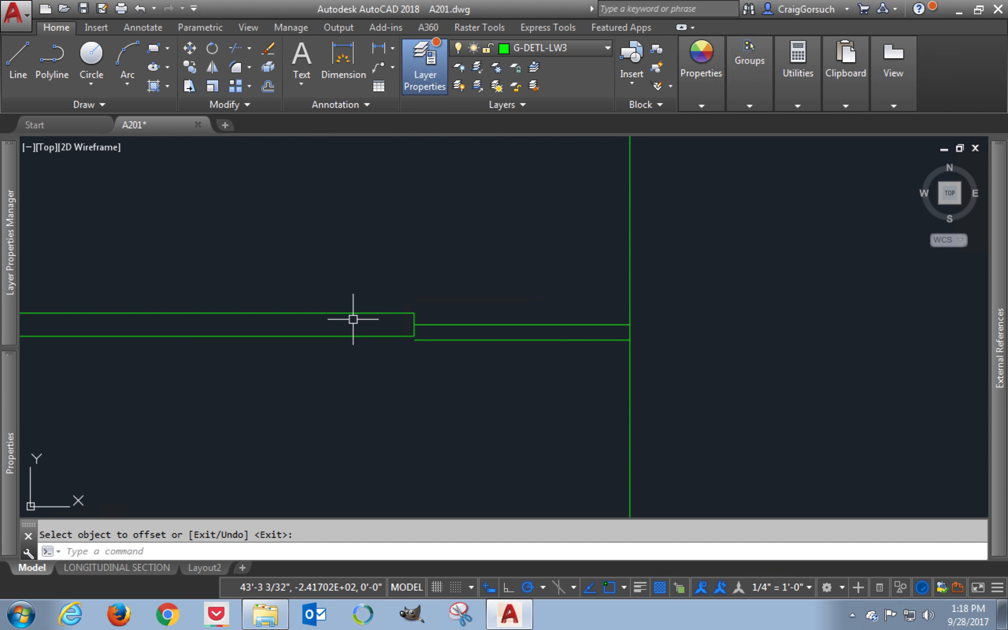
Trim the vertical line to the two short horizontal lines and extend the lower slab's end edge down to the lower one
{"action": "scroll", "coordinate": [331, 331], "scroll_direction": "up", "scroll_amount": 1}
{"action": "scroll", "coordinate": [333, 332], "scroll_direction": "down", "scroll_amount": 2}
{"action": "middle_click_drag", "start_coordinate": [333, 331], "coordinate": [583, 392]}
{"action": "scroll", "coordinate": [582, 391], "scroll_direction": "down", "scroll_amount": 1}
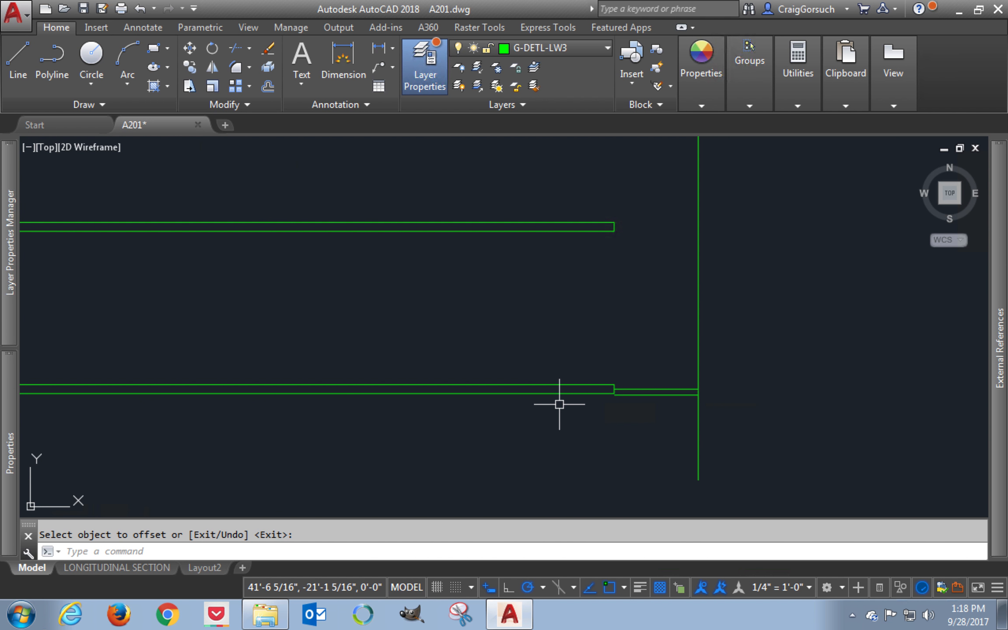
{"action": "key", "text": "Return"}
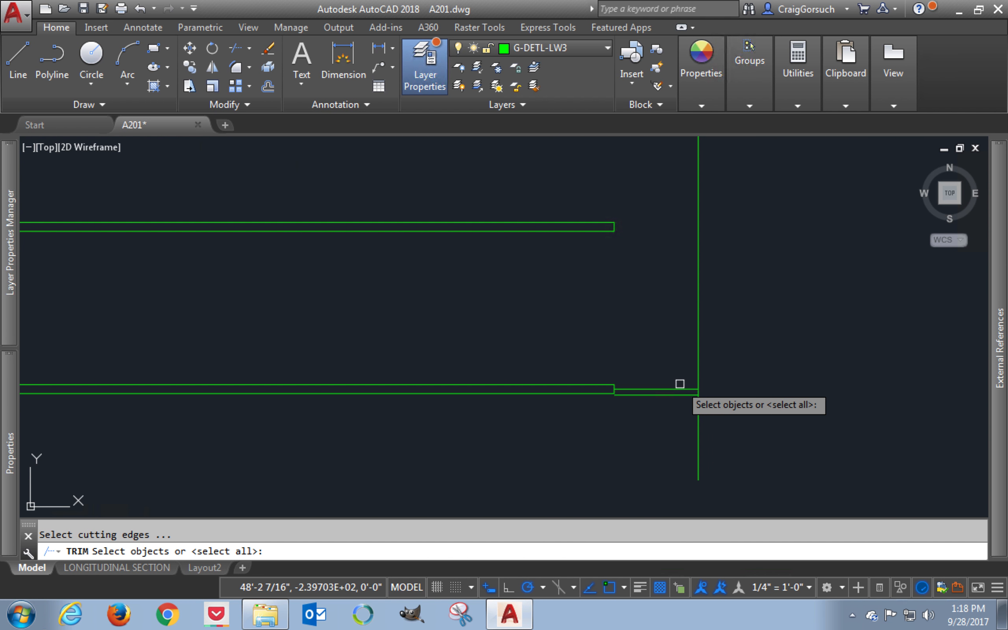
{"action": "left_click", "coordinate": [694, 363]}
{"action": "left_click", "coordinate": [663, 416]}
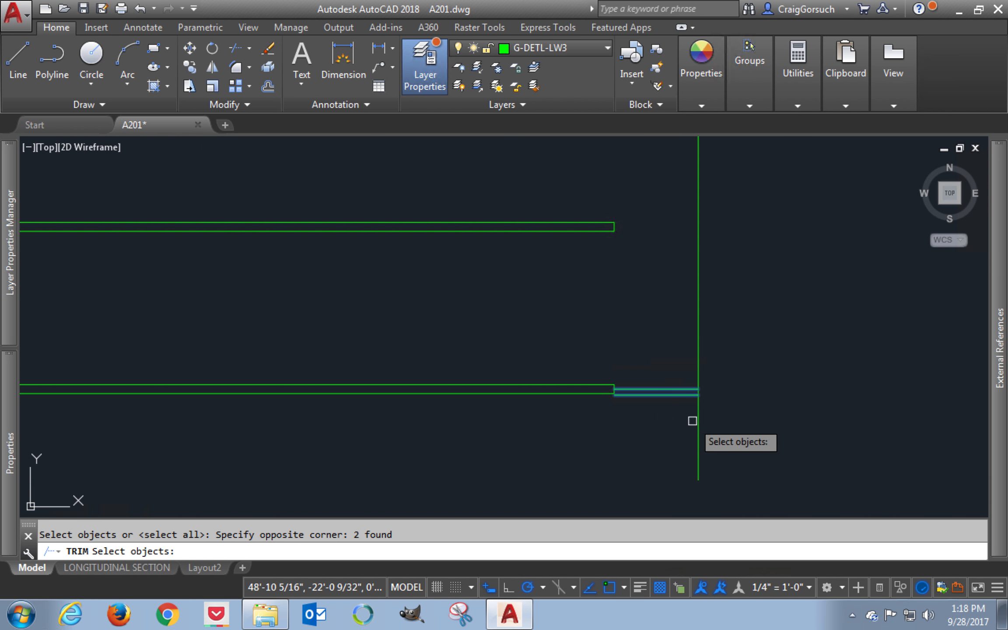
{"action": "key", "text": "Return"}
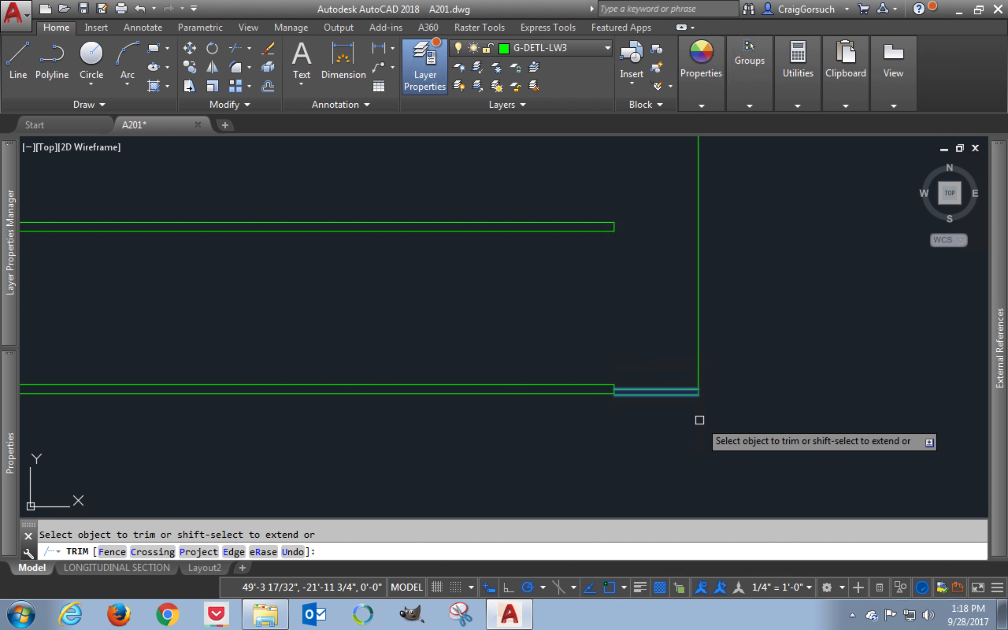
{"action": "left_click", "coordinate": [699, 366]}
{"action": "scroll", "coordinate": [637, 396], "scroll_direction": "up", "scroll_amount": 8}
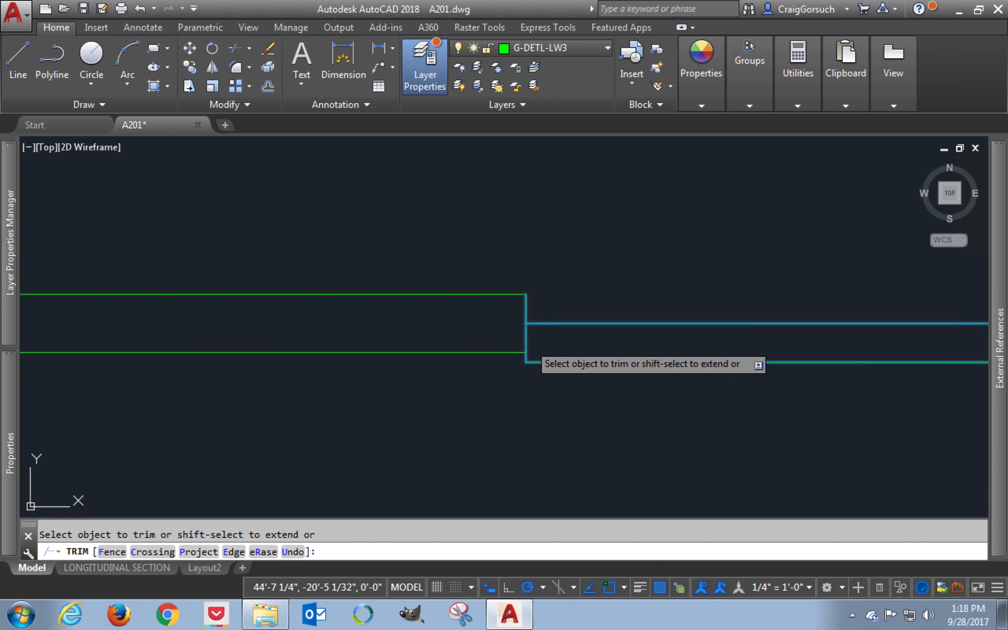
{"action": "key", "text": "Escape"}
Copy the thin slab extension from the lower slab to the upper slab, using the main slabs' upper-right corners as reference points
{"action": "scroll", "coordinate": [566, 352], "scroll_direction": "down", "scroll_amount": 6}
{"action": "type", "text": "co"}
{"action": "key", "text": "Return"}
{"action": "left_click", "coordinate": [719, 327]}
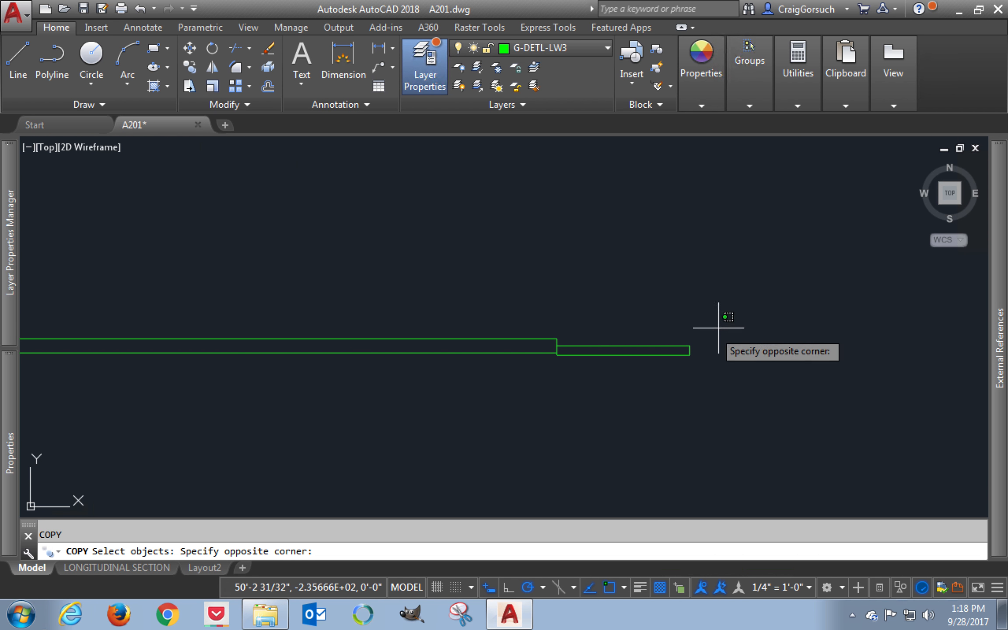
{"action": "left_click", "coordinate": [646, 393]}
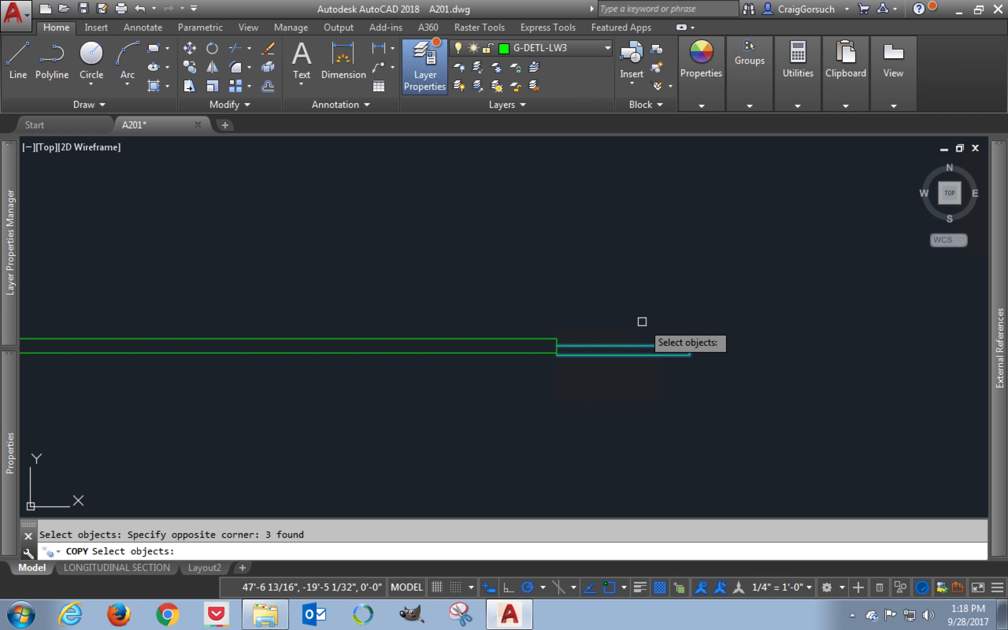
{"action": "key", "text": "Return"}
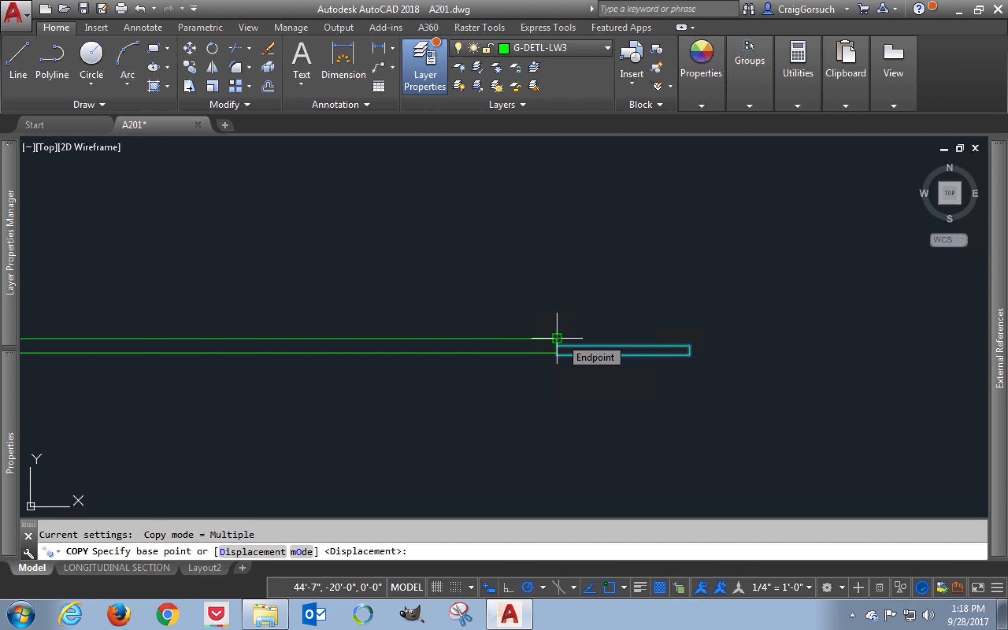
{"action": "left_click", "coordinate": [557, 338]}
{"action": "middle_click_drag", "start_coordinate": [566, 298], "coordinate": [597, 528]}
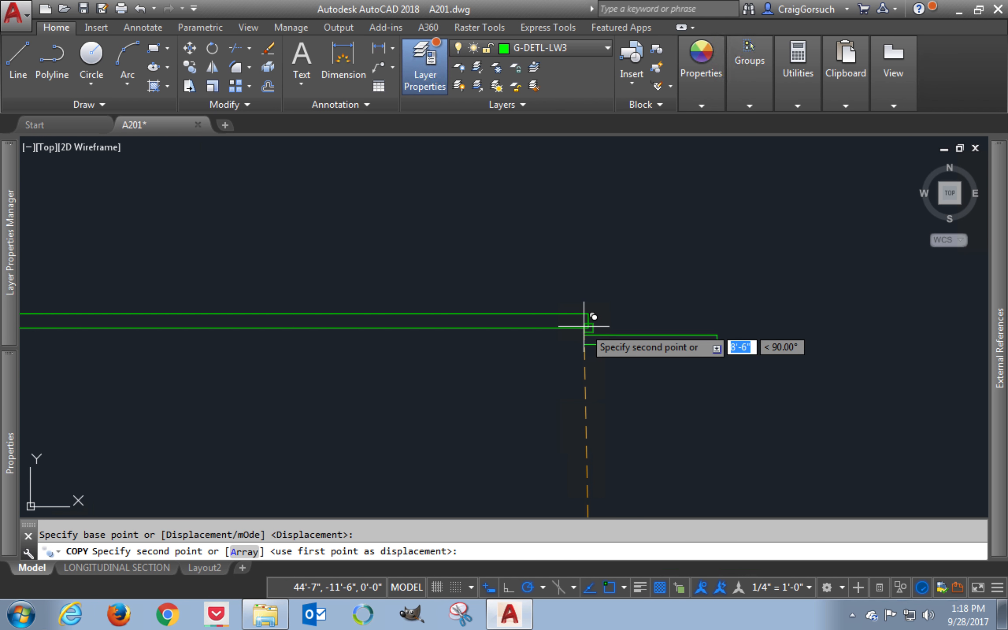
{"action": "left_click", "coordinate": [588, 314]}
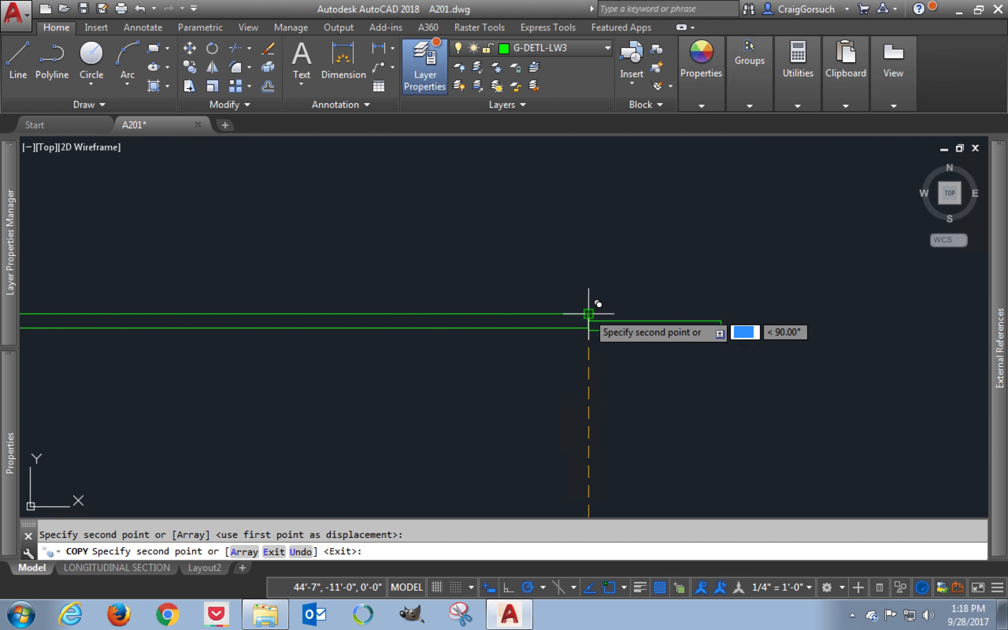
{"action": "key", "text": "Return"}
Mirror both thin slab extensions to the main slabs' left ends about a vertical line through the slab's midpoint, keeping the originals
{"action": "scroll", "coordinate": [570, 369], "scroll_direction": "up", "scroll_amount": 1}
{"action": "scroll", "coordinate": [569, 368], "scroll_direction": "down", "scroll_amount": 2}
{"action": "middle_click_drag", "start_coordinate": [569, 366], "coordinate": [679, 328]}
{"action": "type", "text": "mi"}
{"action": "key", "text": "Return"}
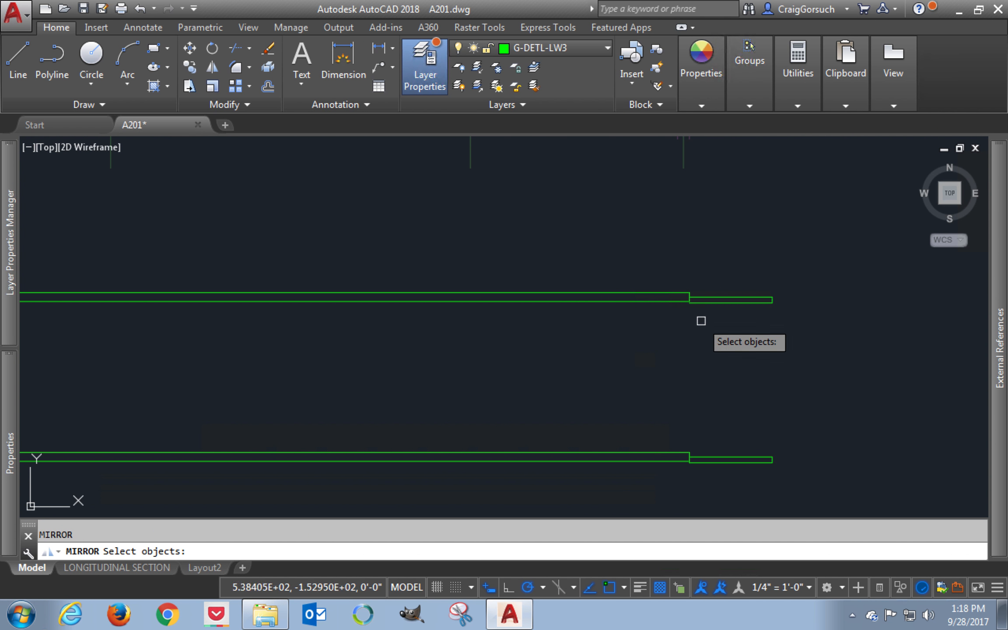
{"action": "left_click", "coordinate": [738, 266]}
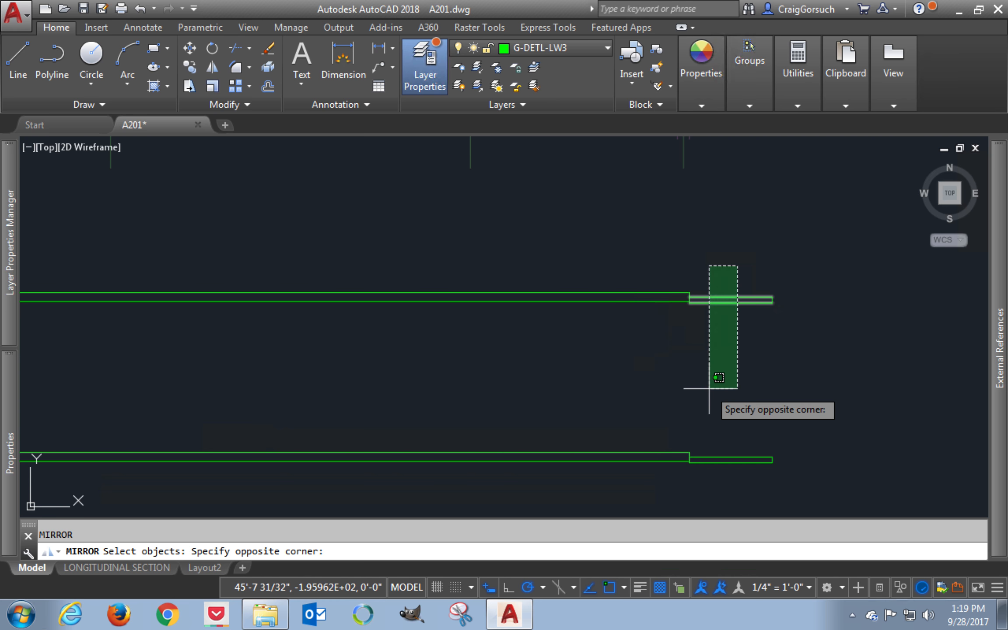
{"action": "left_click", "coordinate": [713, 497]}
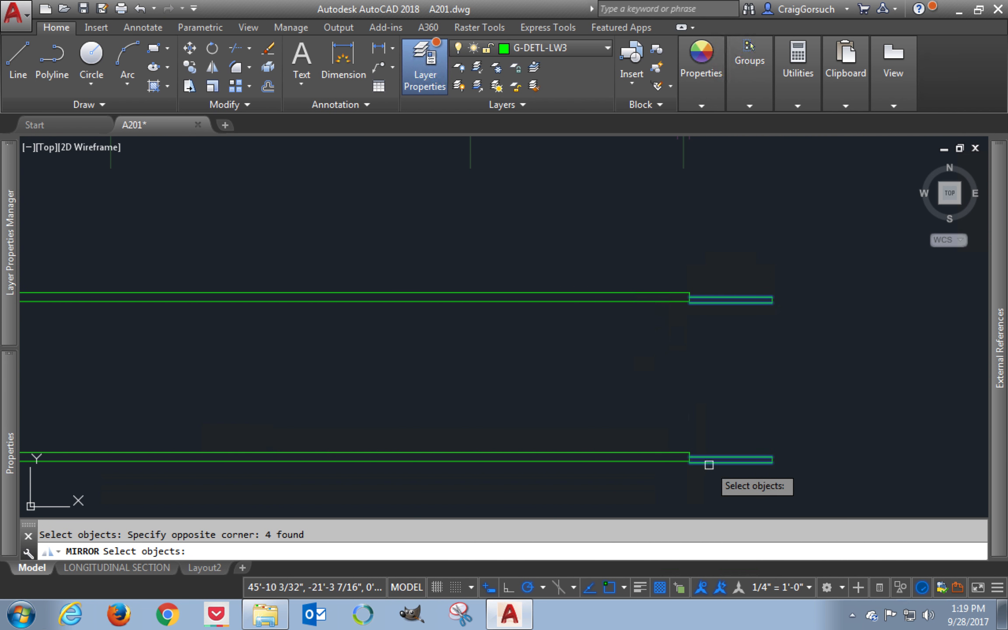
{"action": "middle_click_drag", "start_coordinate": [586, 373], "coordinate": [659, 354]}
{"action": "scroll", "coordinate": [486, 329], "scroll_direction": "down", "scroll_amount": 2}
{"action": "key", "text": "Return"}
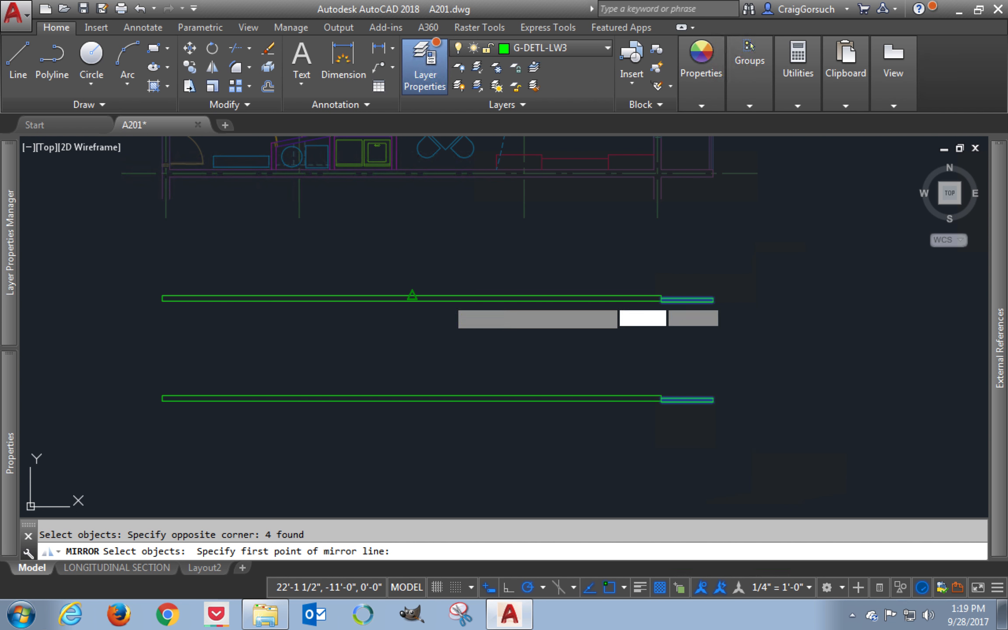
{"action": "left_click", "coordinate": [445, 297]}
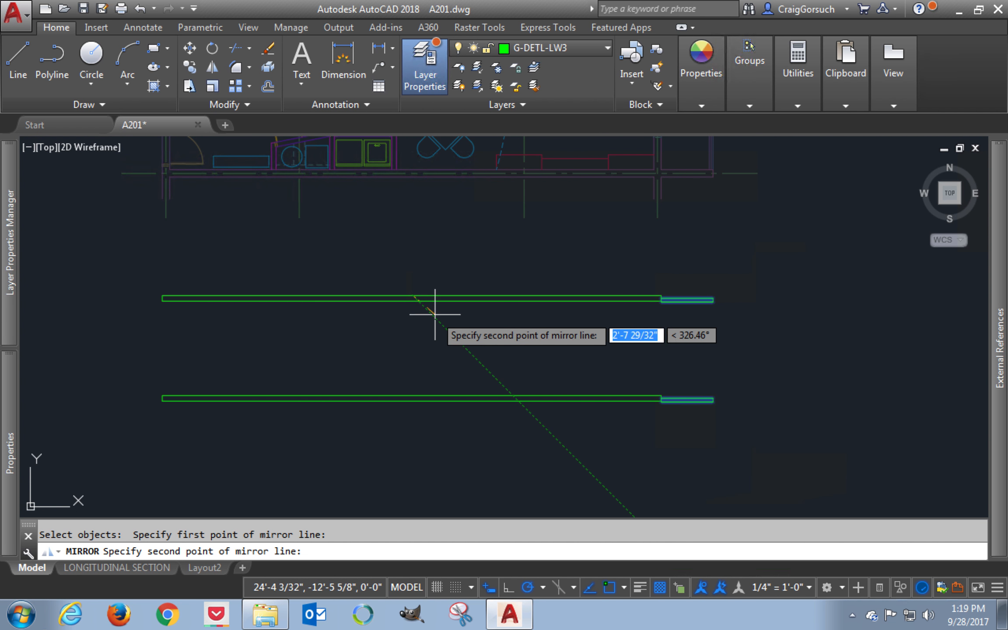
{"action": "left_click", "coordinate": [412, 338]}
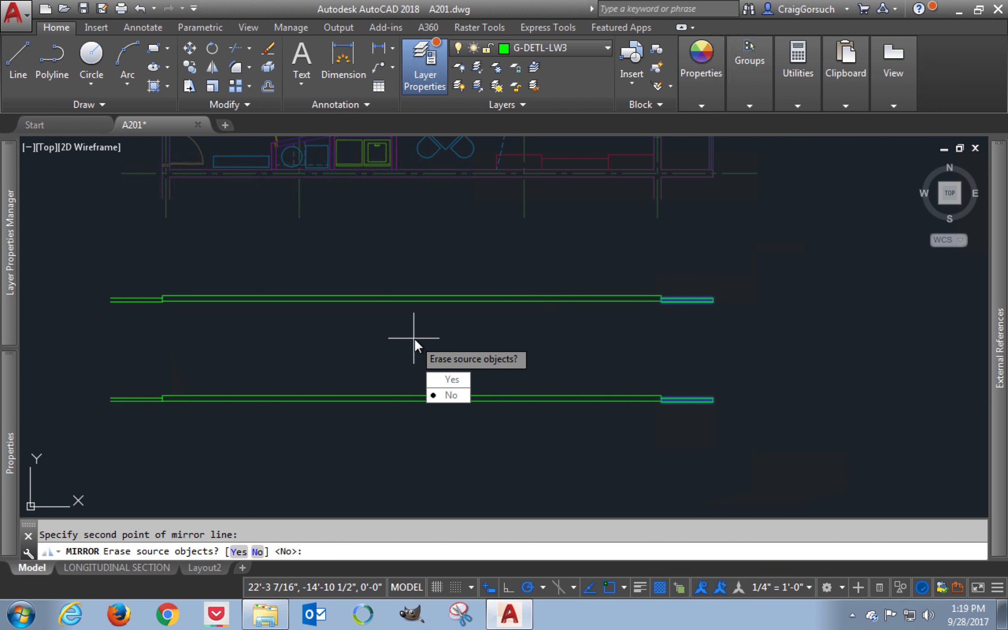
{"action": "key", "text": "Return"}
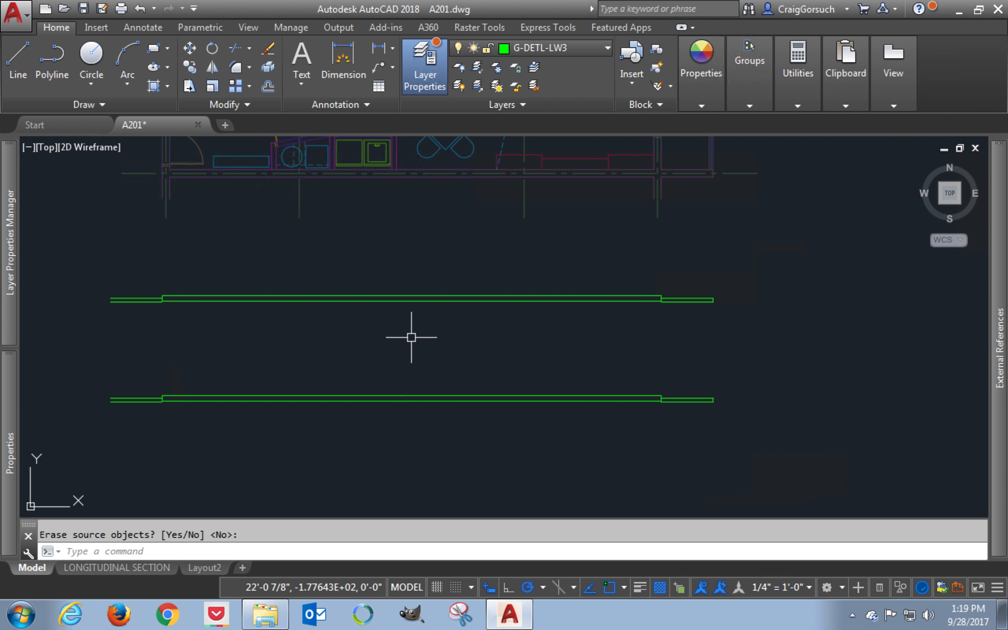
Draw a vertical ray downward from the midpoint of the bedroom's left dashed line in the floor plan
{"action": "middle_click_drag", "start_coordinate": [340, 337], "coordinate": [353, 379]}
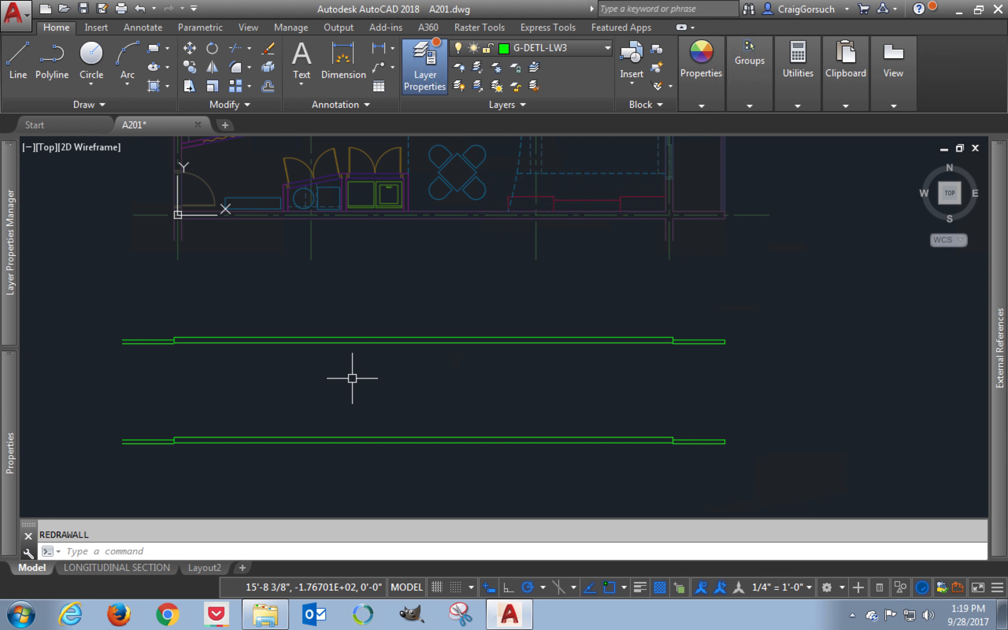
{"action": "key", "text": "Return"}
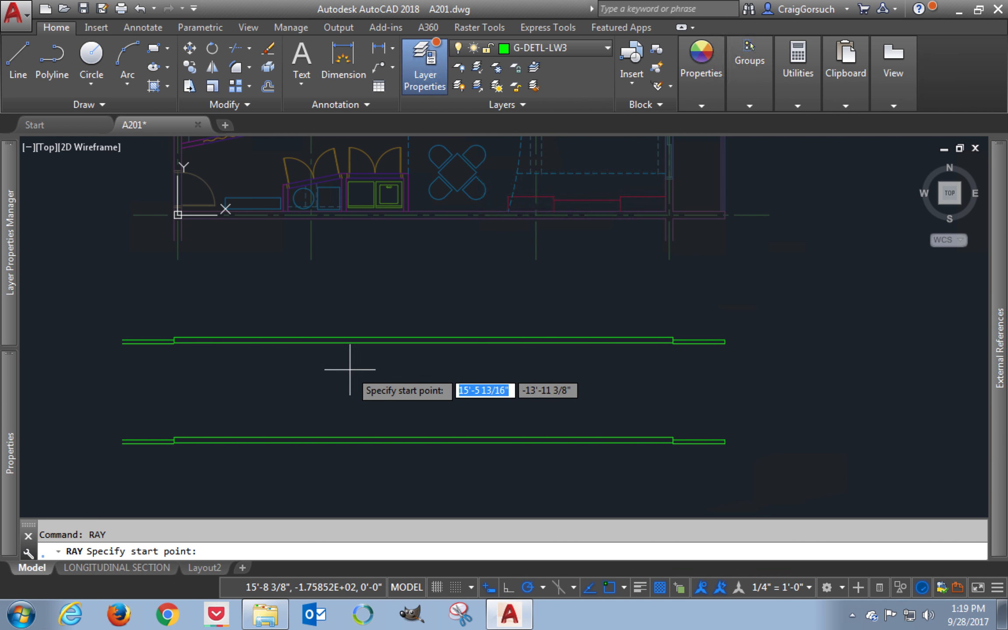
{"action": "middle_click_drag", "start_coordinate": [184, 231], "coordinate": [210, 346]}
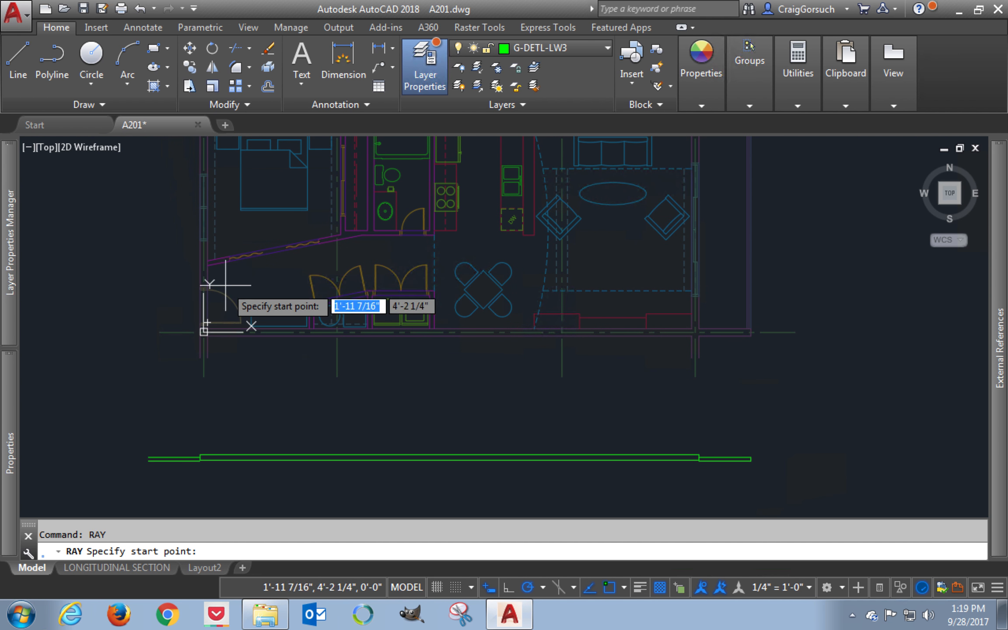
{"action": "scroll", "coordinate": [213, 233], "scroll_direction": "up", "scroll_amount": 2}
{"action": "scroll", "coordinate": [213, 233], "scroll_direction": "up", "scroll_amount": 2}
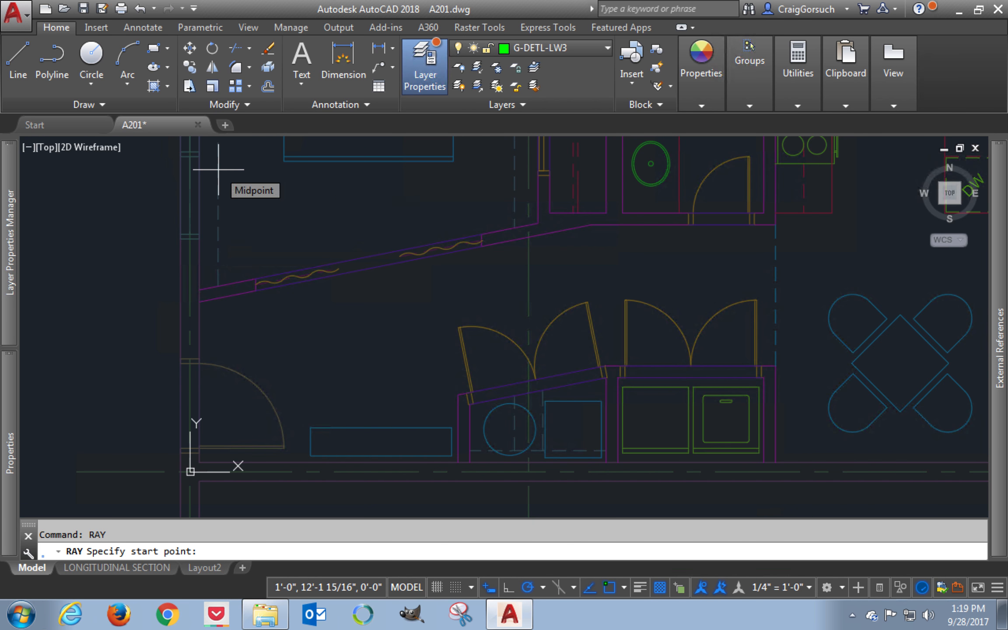
{"action": "left_click", "coordinate": [219, 206]}
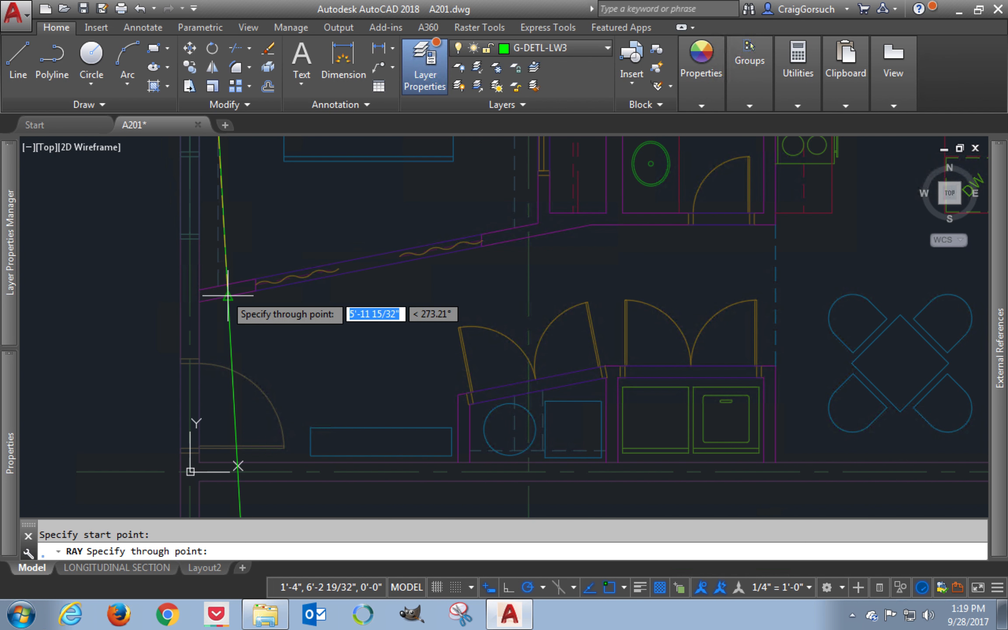
{"action": "left_click", "coordinate": [218, 322]}
{"action": "key", "text": "Return"}
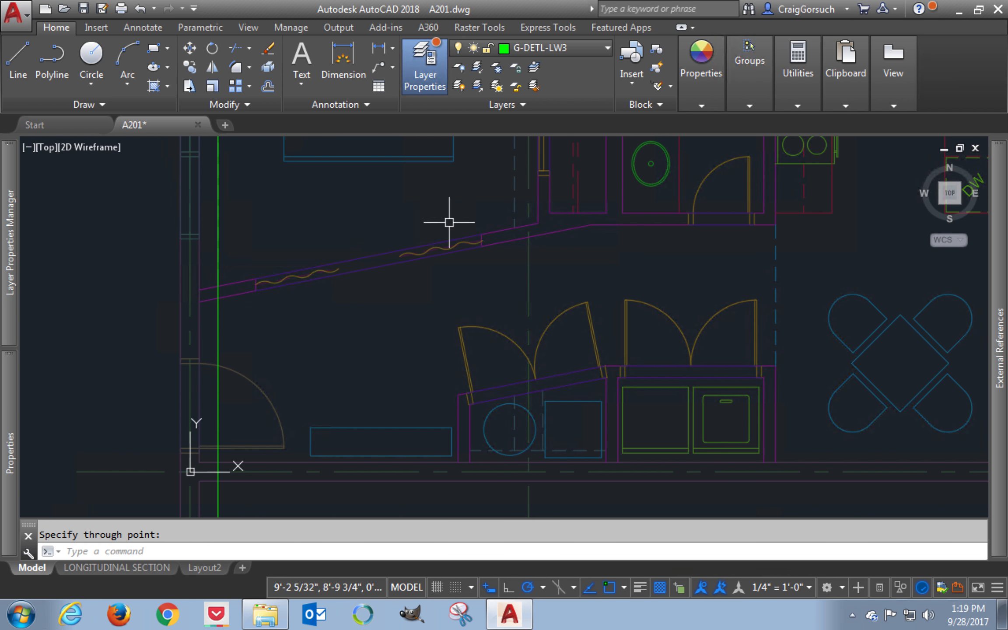
Draw a vertical ray downward from the lower end of the bedroom's right dashed line at the sloped wall
{"action": "key", "text": "Return"}
{"action": "left_click", "coordinate": [512, 226]}
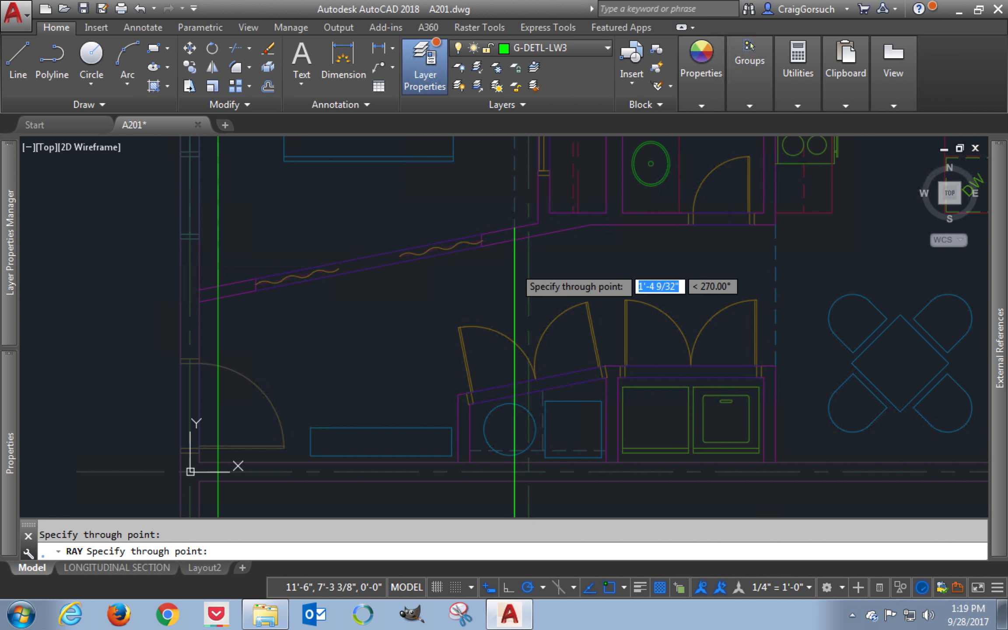
{"action": "left_click", "coordinate": [515, 264]}
{"action": "key", "text": "Return"}
Draw a vertical ray downward from the midpoint of the short closet wall segment beside the bedroom's lower-right corner
{"action": "middle_click_drag", "start_coordinate": [512, 268], "coordinate": [451, 356]}
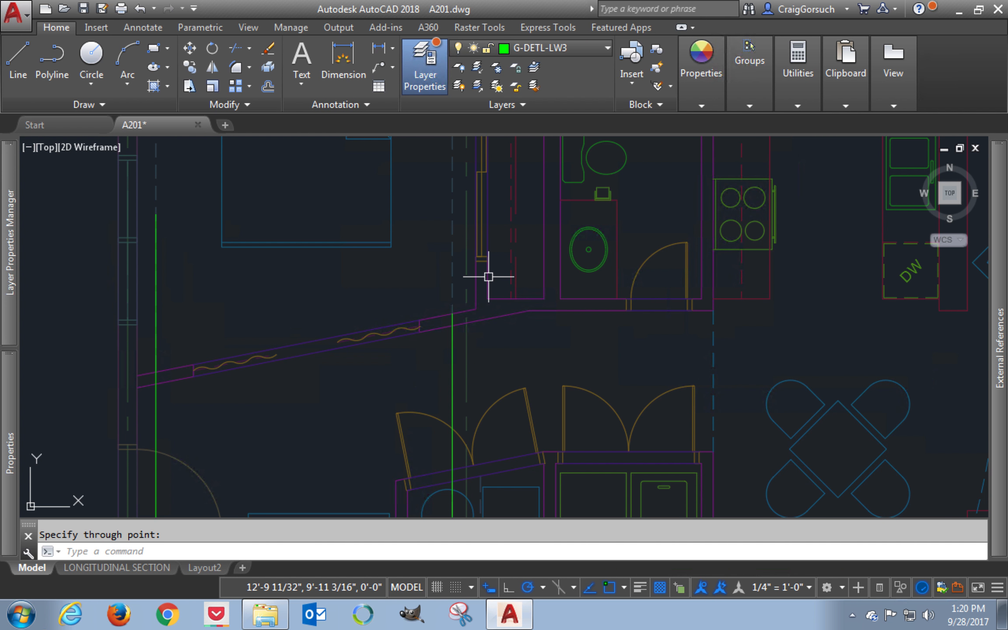
{"action": "type", "text": "y"}
{"action": "key", "text": "Return"}
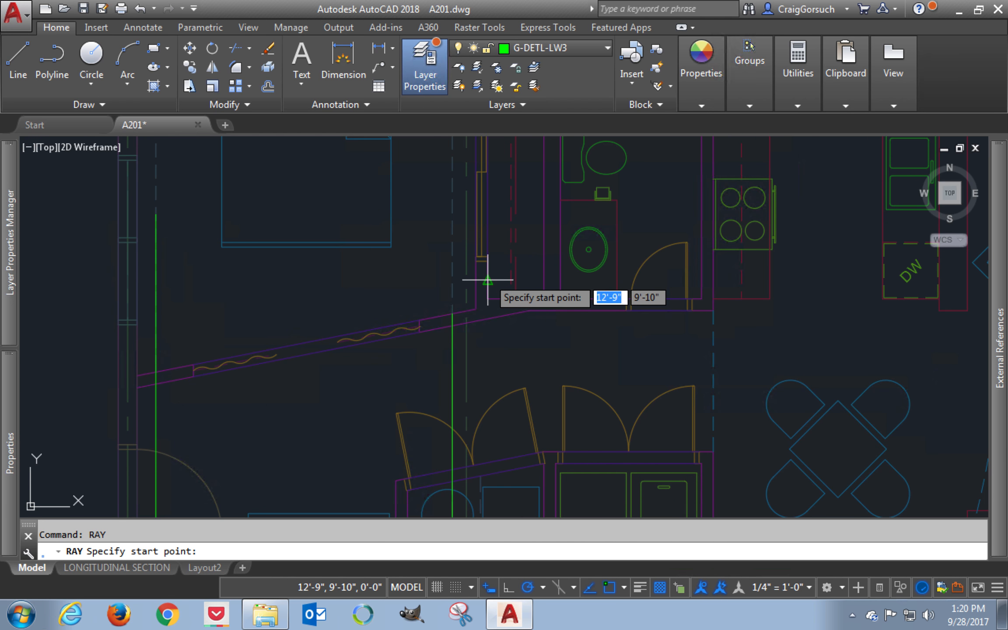
{"action": "left_click", "coordinate": [487, 279]}
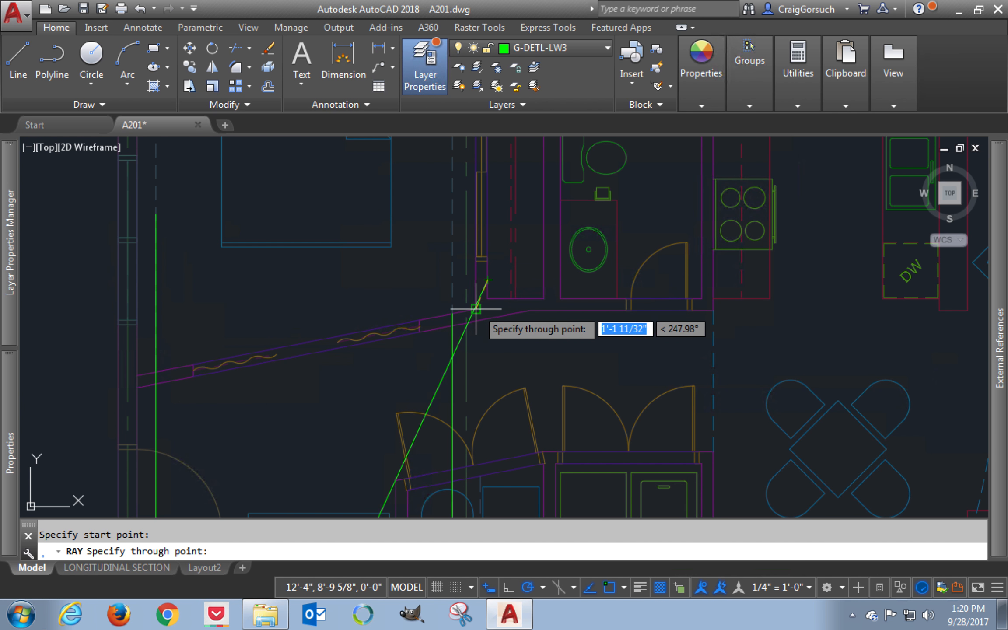
{"action": "left_click", "coordinate": [487, 351]}
{"action": "key", "text": "Return"}
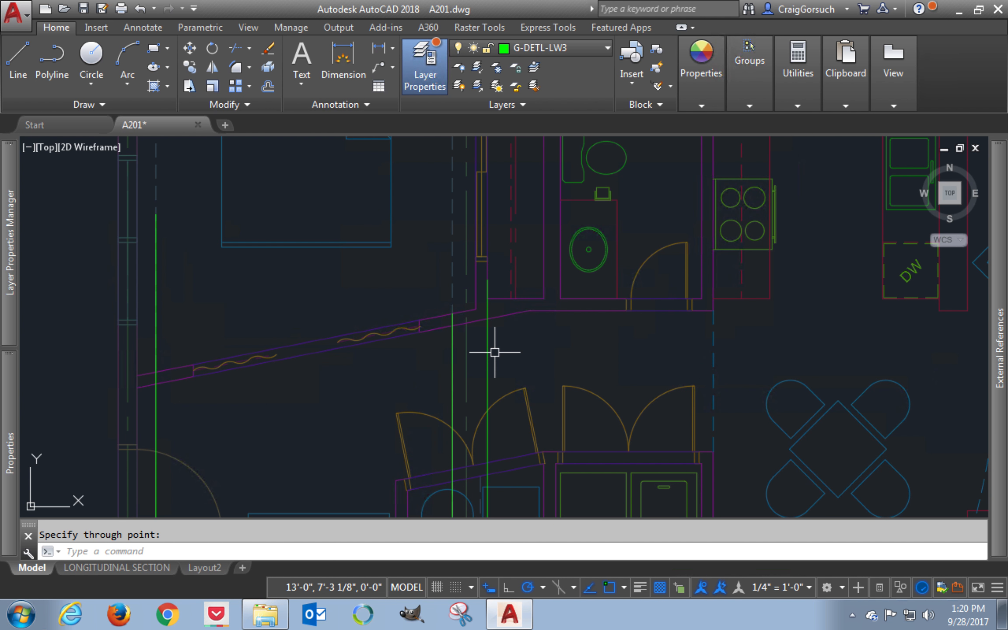
Erase the vertical ray projected from the closet wall
{"action": "middle_click_drag", "start_coordinate": [495, 351], "coordinate": [493, 374]}
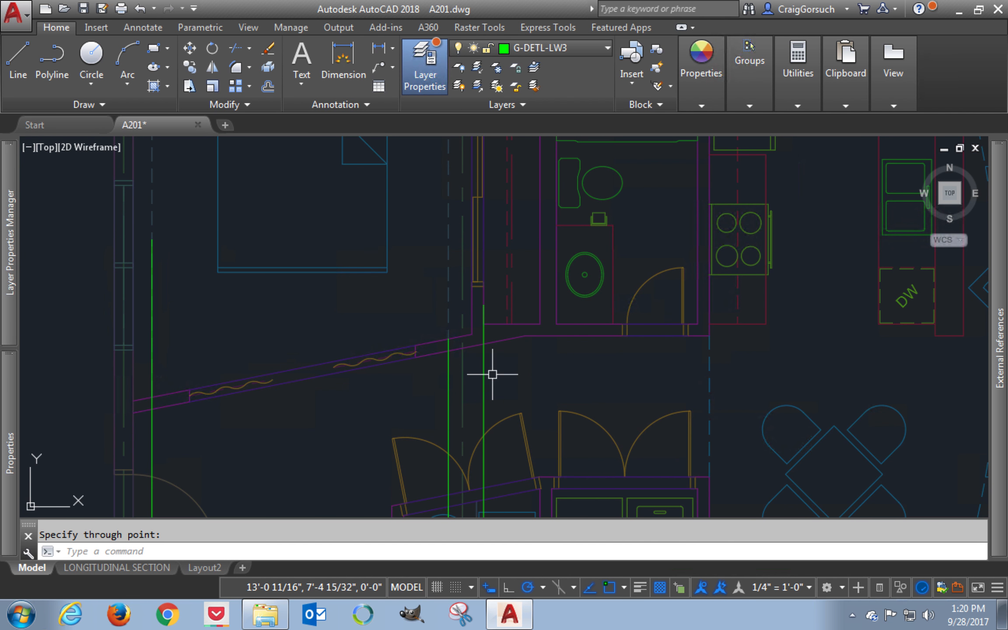
{"action": "type", "text": "e"}
{"action": "key", "text": "Return"}
{"action": "left_click", "coordinate": [494, 374]}
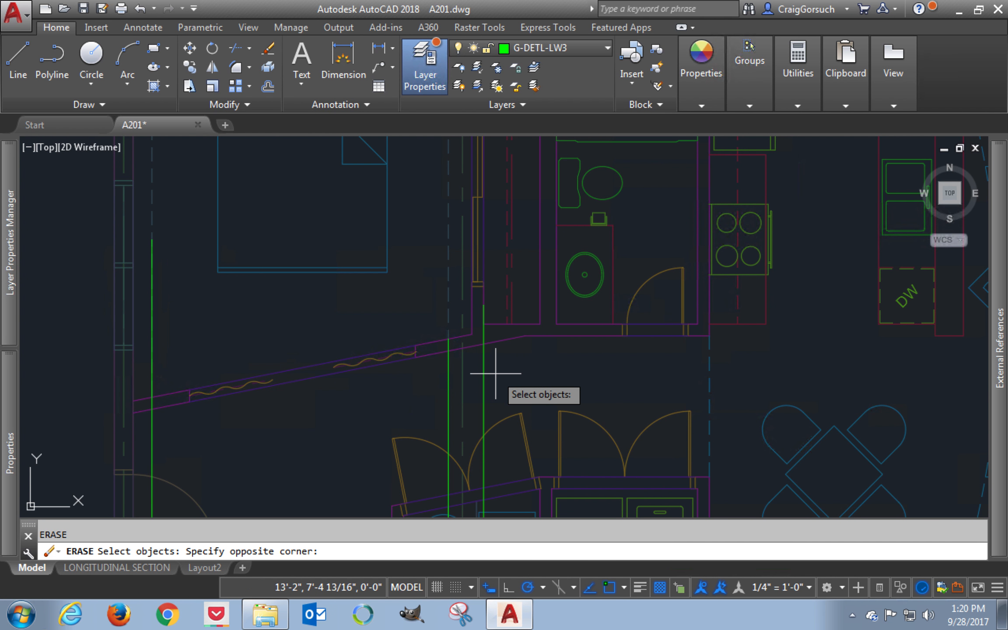
{"action": "left_click", "coordinate": [473, 374]}
{"action": "key", "text": "Return"}
Mirror the ray from the bedroom's right dashed line about the adjacent vertical grid line, keeping the original
{"action": "type", "text": "mi"}
{"action": "key", "text": "Return"}
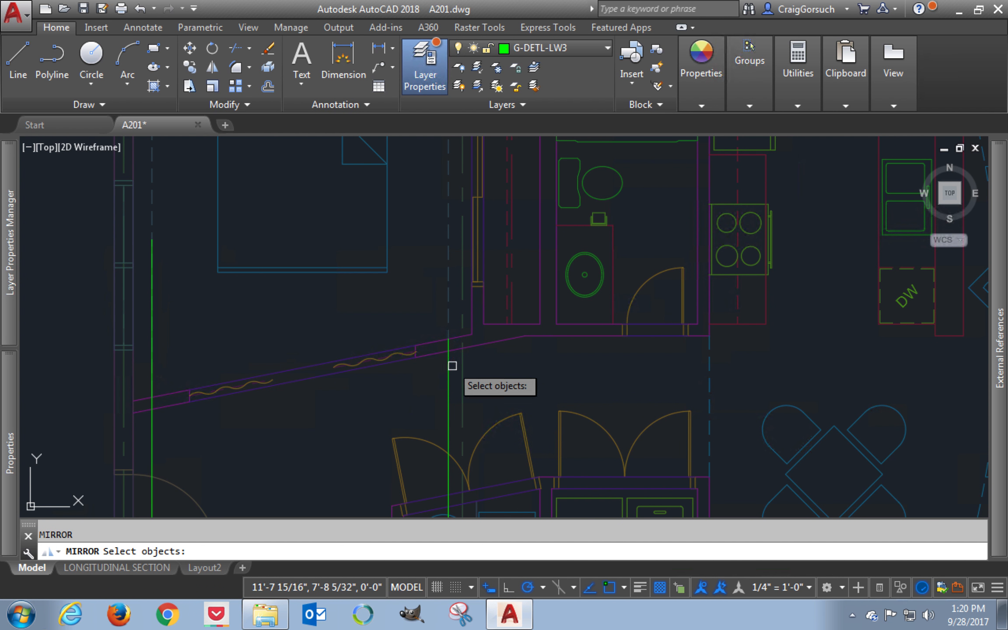
{"action": "left_click", "coordinate": [449, 359]}
{"action": "key", "text": "Return"}
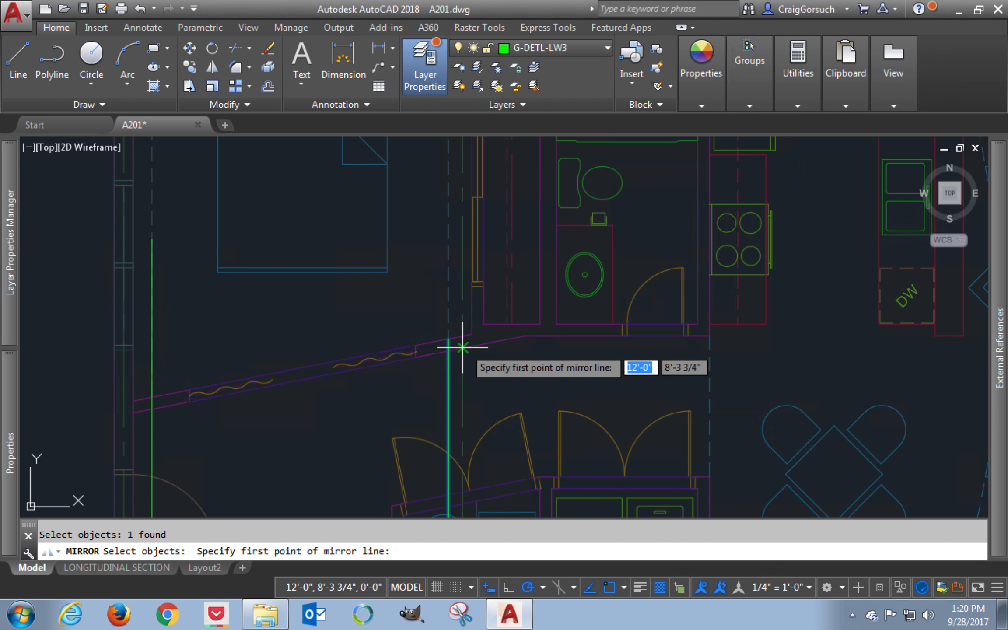
{"action": "left_click", "coordinate": [462, 348]}
{"action": "left_click", "coordinate": [462, 375]}
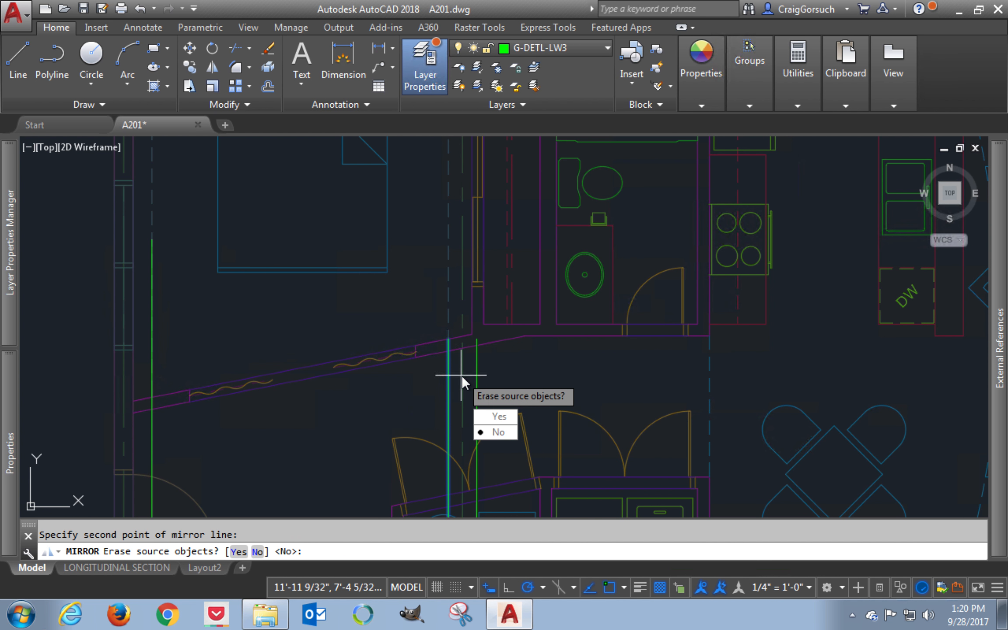
{"action": "key", "text": "Return"}
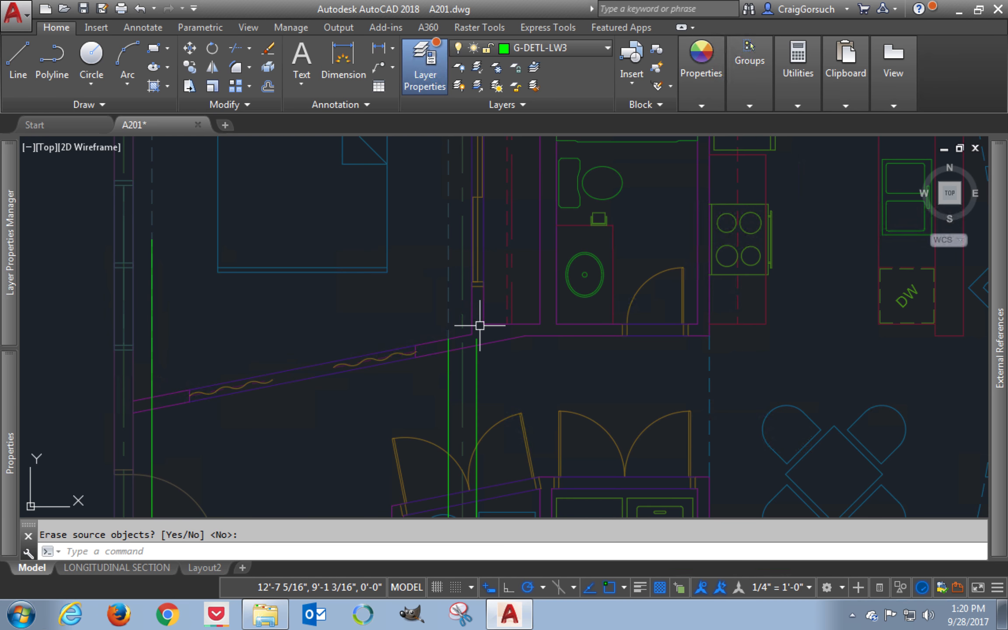
Draw a vertical ray downward from the lower end of the left dashed line in the living area's closely spaced pair
{"action": "scroll", "coordinate": [475, 327], "scroll_direction": "up", "scroll_amount": 6}
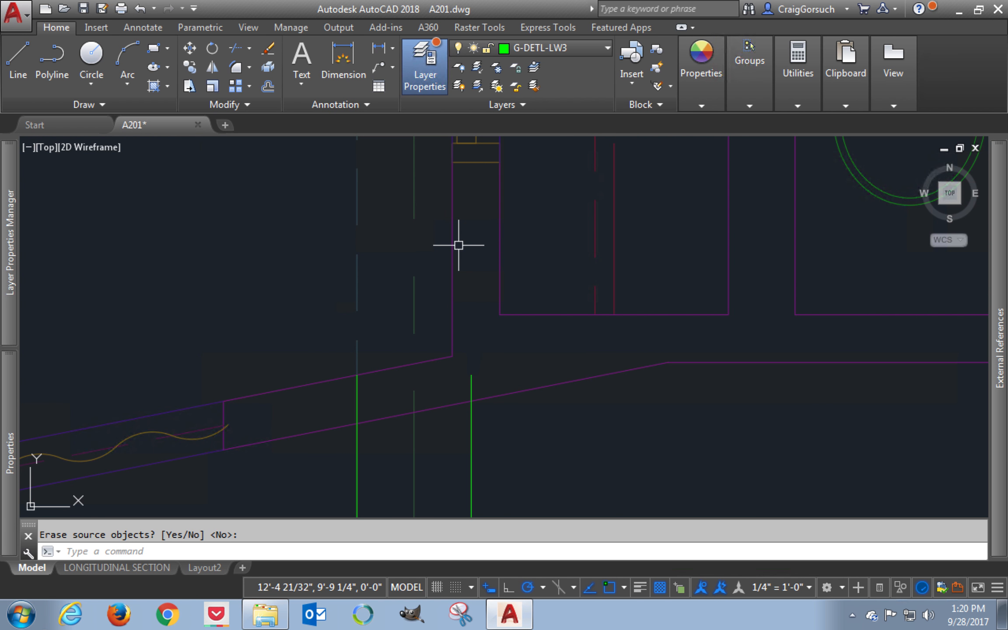
{"action": "scroll", "coordinate": [463, 245], "scroll_direction": "down", "scroll_amount": 7}
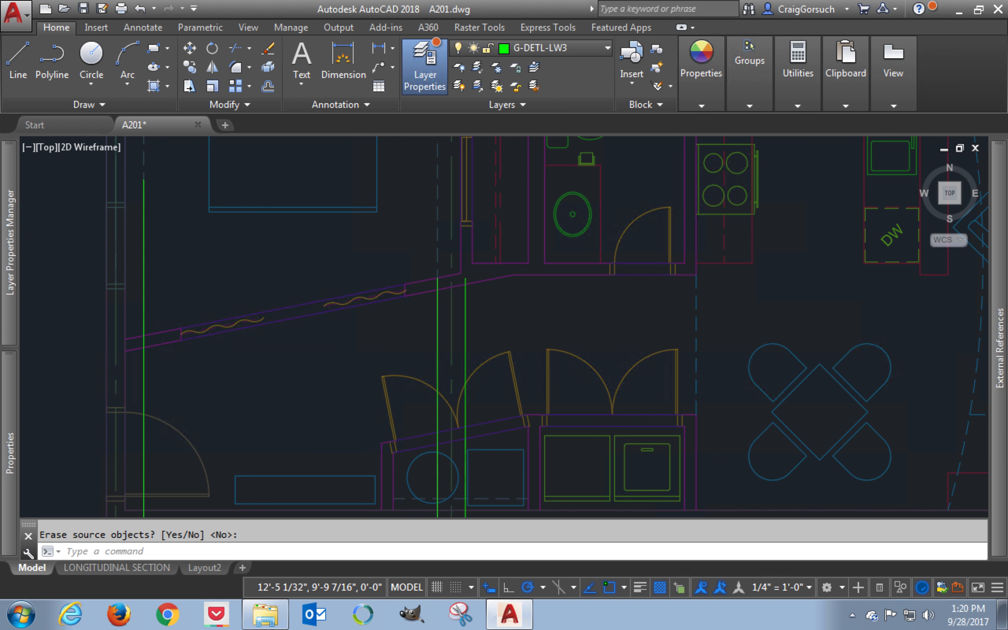
{"action": "middle_click_drag", "start_coordinate": [487, 268], "coordinate": [412, 262]}
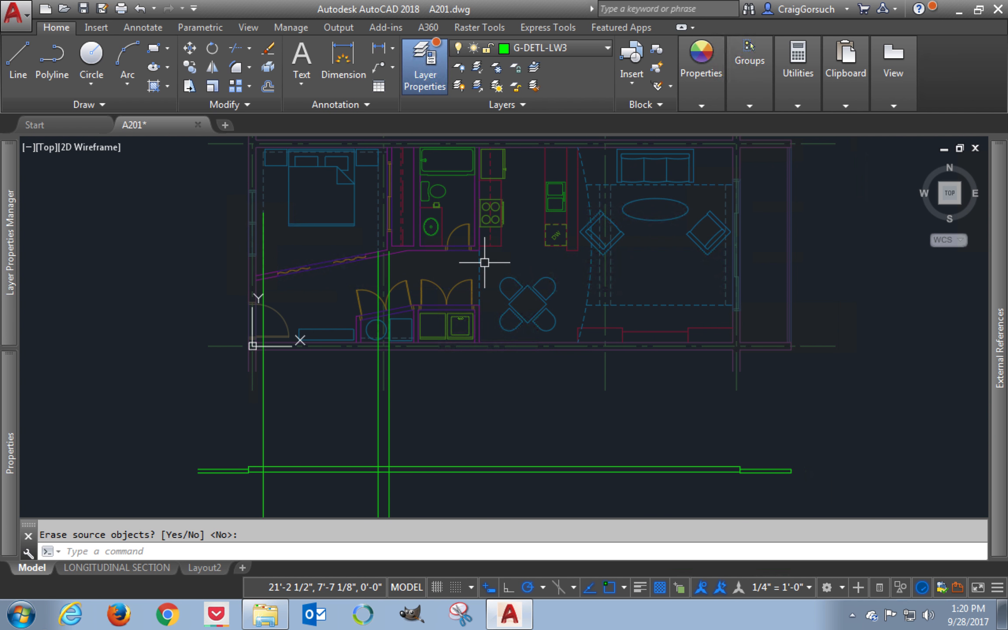
{"action": "scroll", "coordinate": [585, 280], "scroll_direction": "up", "scroll_amount": 2}
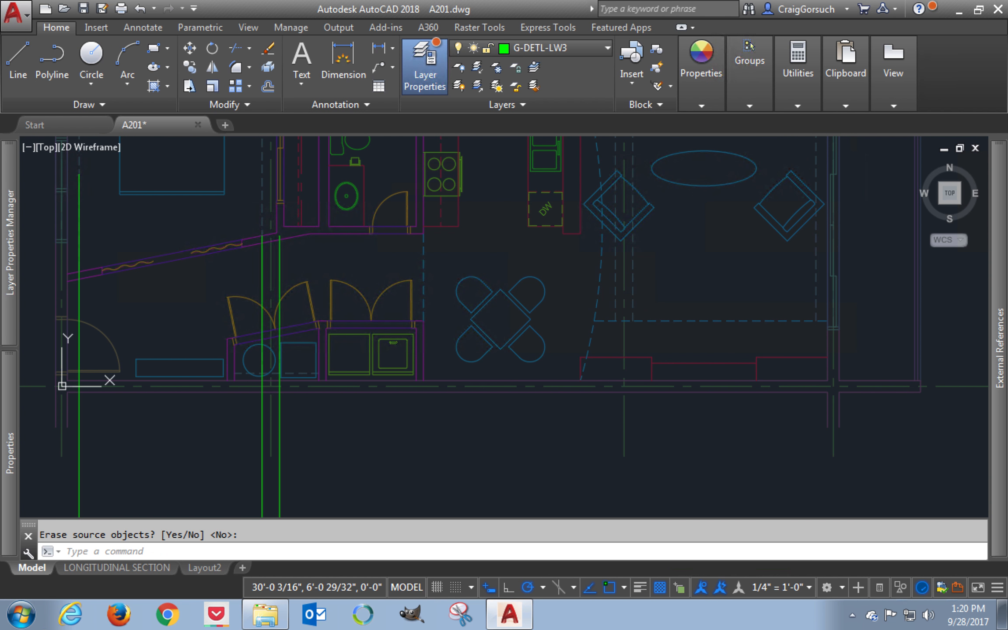
{"action": "type", "text": "ray"}
{"action": "key", "text": "Return"}
{"action": "left_click", "coordinate": [615, 277]}
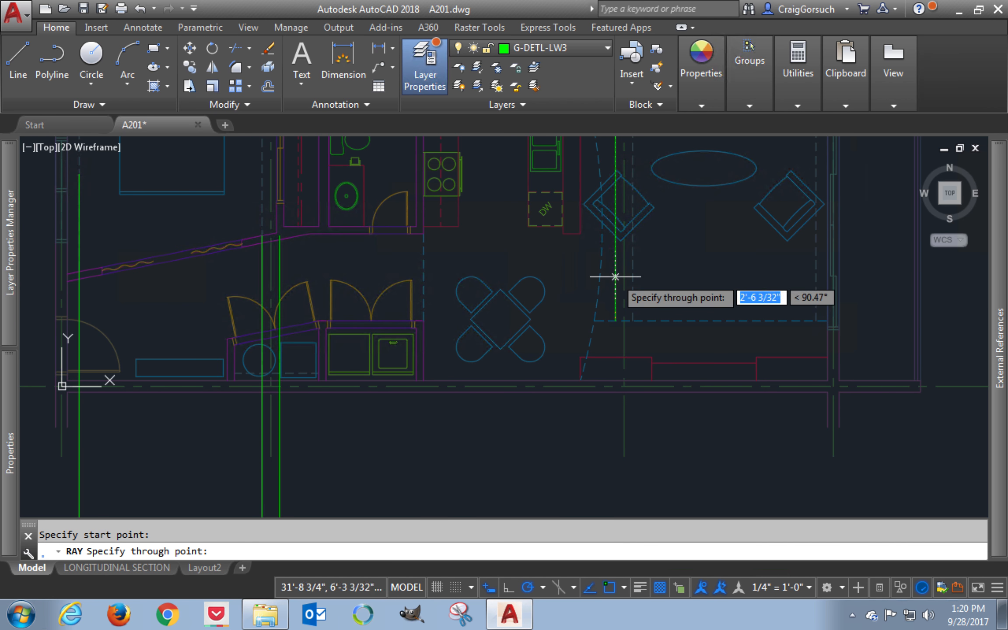
{"action": "left_click", "coordinate": [614, 487]}
{"action": "key", "text": "Return"}
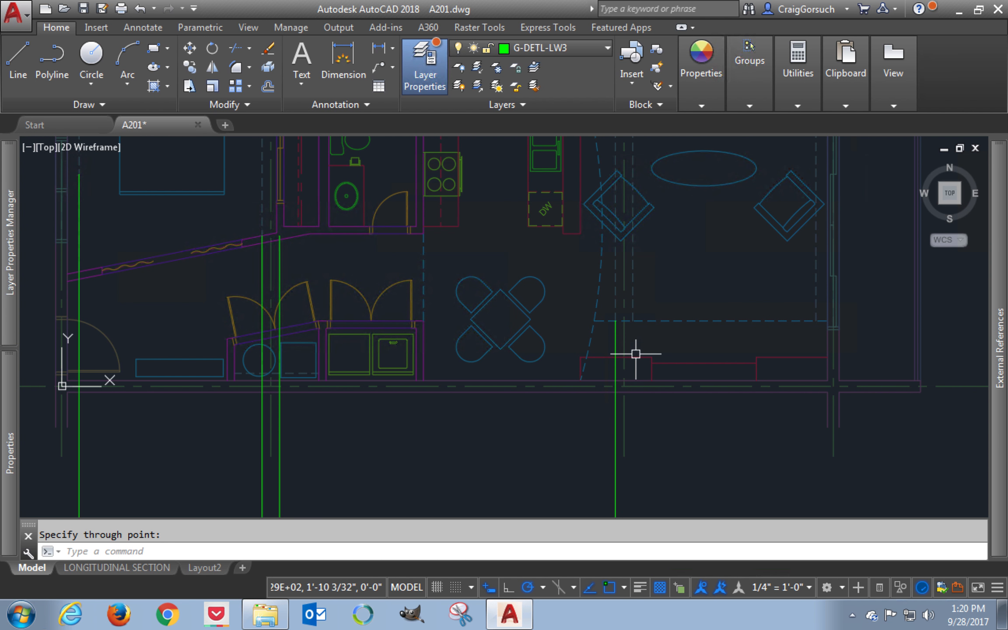
Draw a vertical ray downward from the lower end of the right dashed line in the same living-area pair
{"action": "key", "text": "Return"}
{"action": "left_click", "coordinate": [633, 321]}
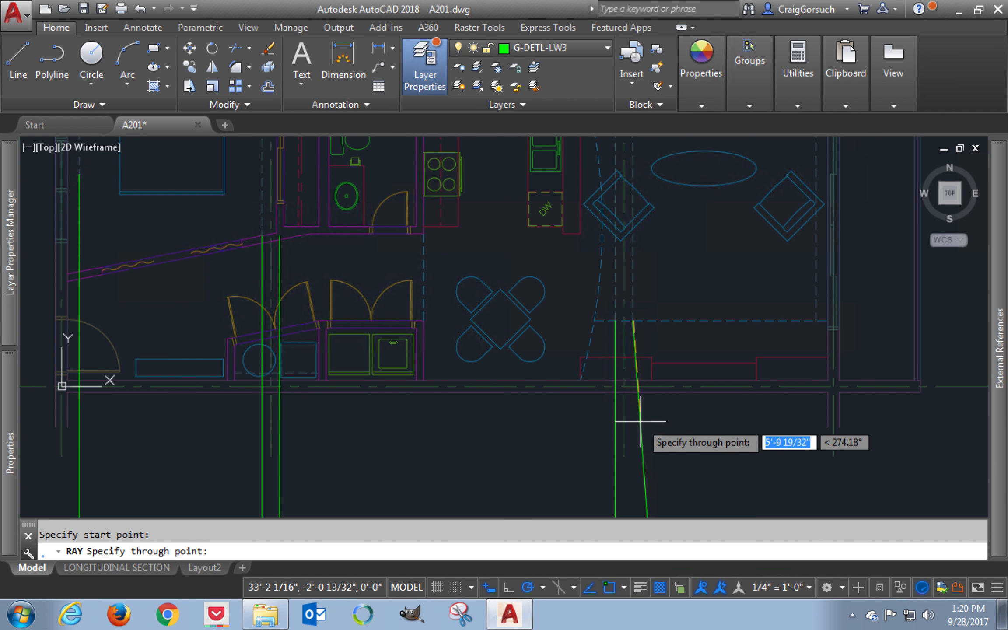
{"action": "left_click", "coordinate": [643, 428]}
{"action": "key", "text": "Return"}
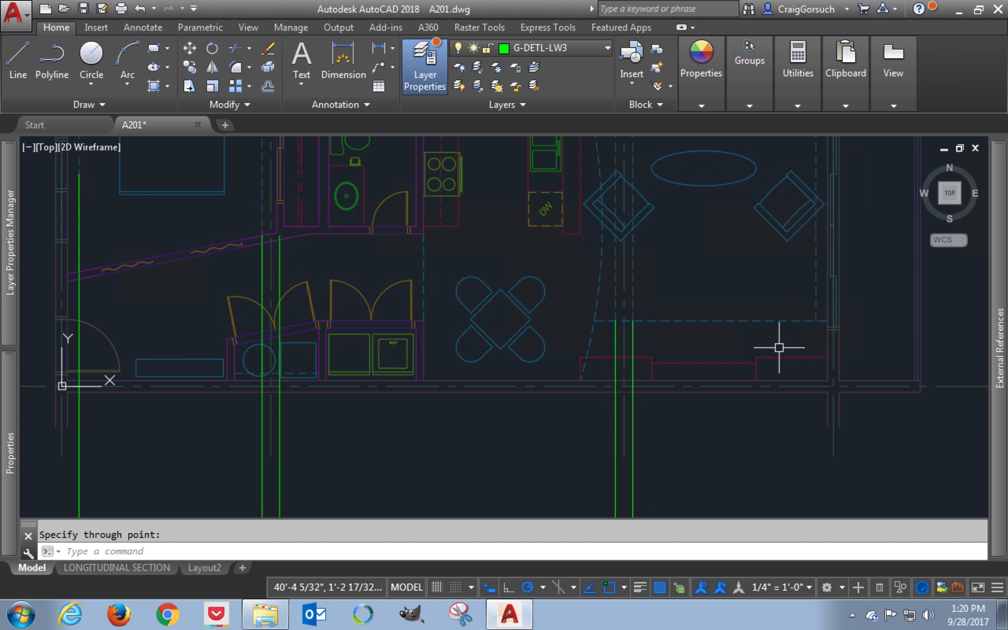
Draw a vertical ray downward from the lower-right corner of the living area's dashed outline, through both section slabs
{"action": "key", "text": "Return"}
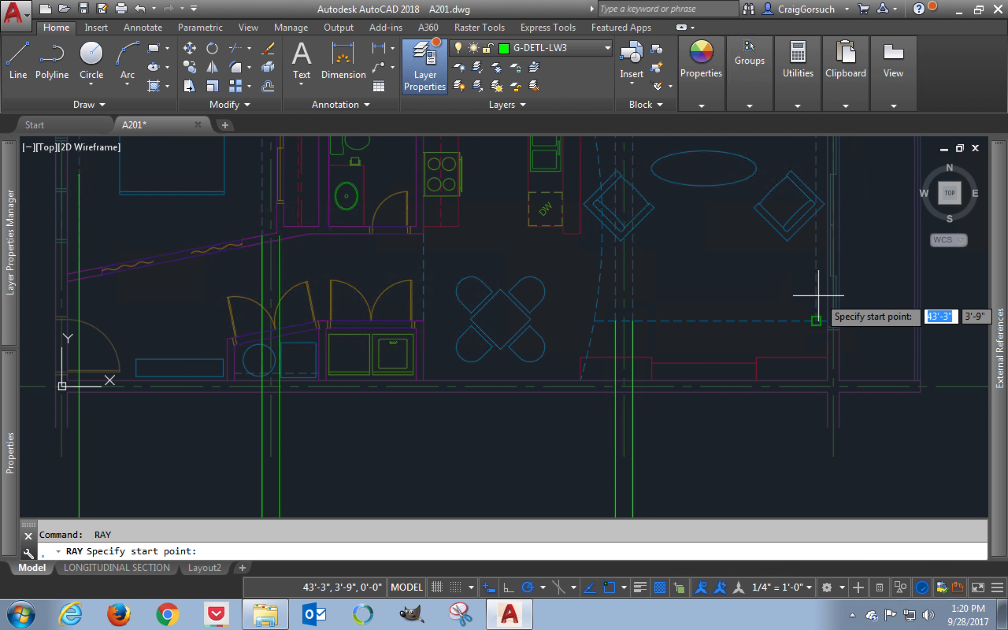
{"action": "left_click", "coordinate": [816, 321]}
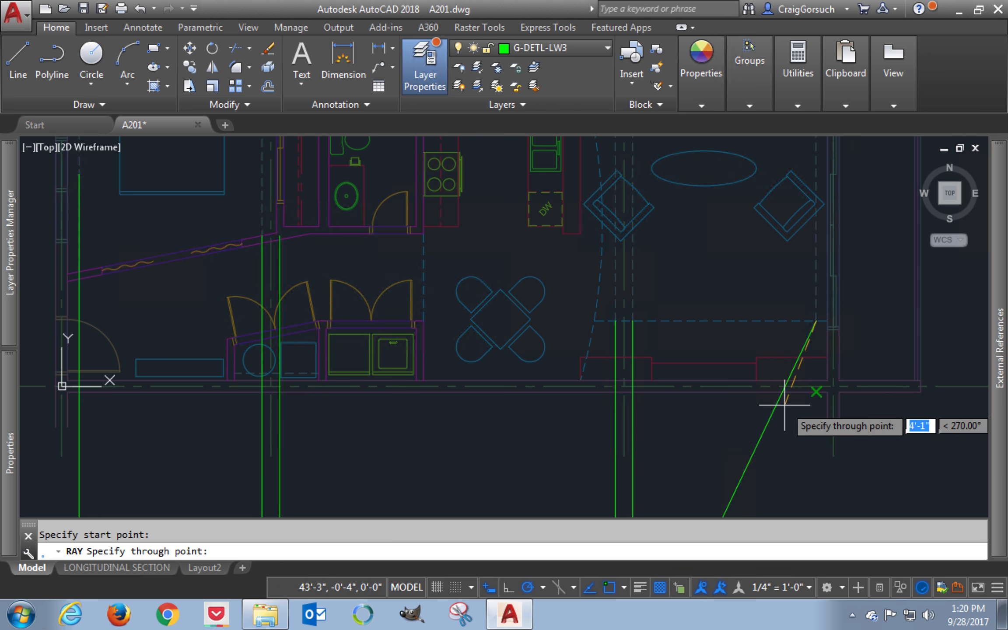
{"action": "left_click", "coordinate": [818, 419]}
{"action": "key", "text": "Return"}
{"action": "middle_click_drag", "start_coordinate": [743, 449], "coordinate": [787, 232]}
{"action": "middle_click_drag", "start_coordinate": [779, 343], "coordinate": [785, 300]}
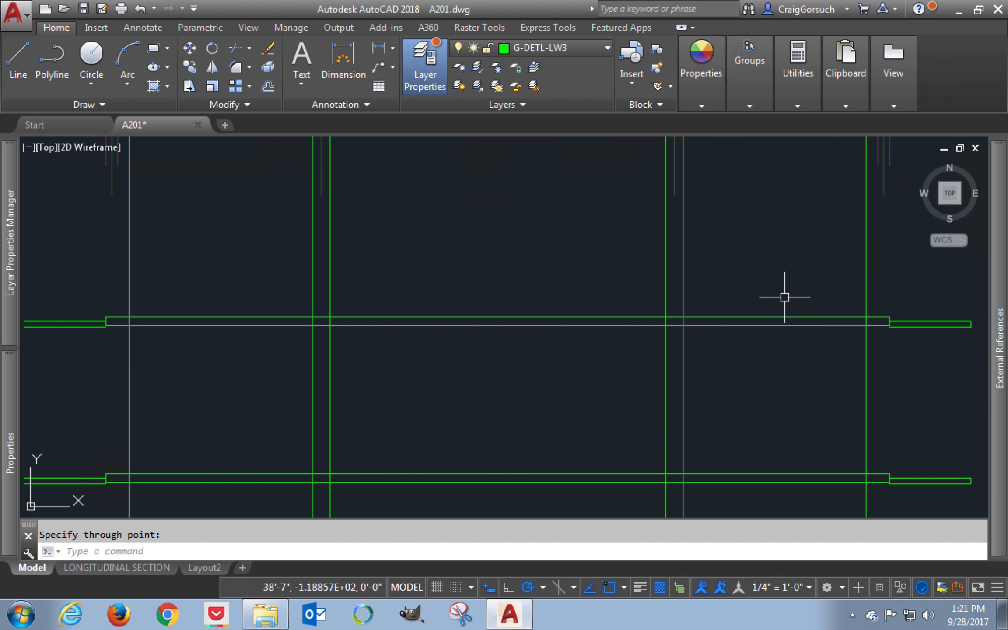
Offset the upper slab's underside line 6" downward and regenerate the drawing
{"action": "type", "text": "o"}
{"action": "key", "text": "Return"}
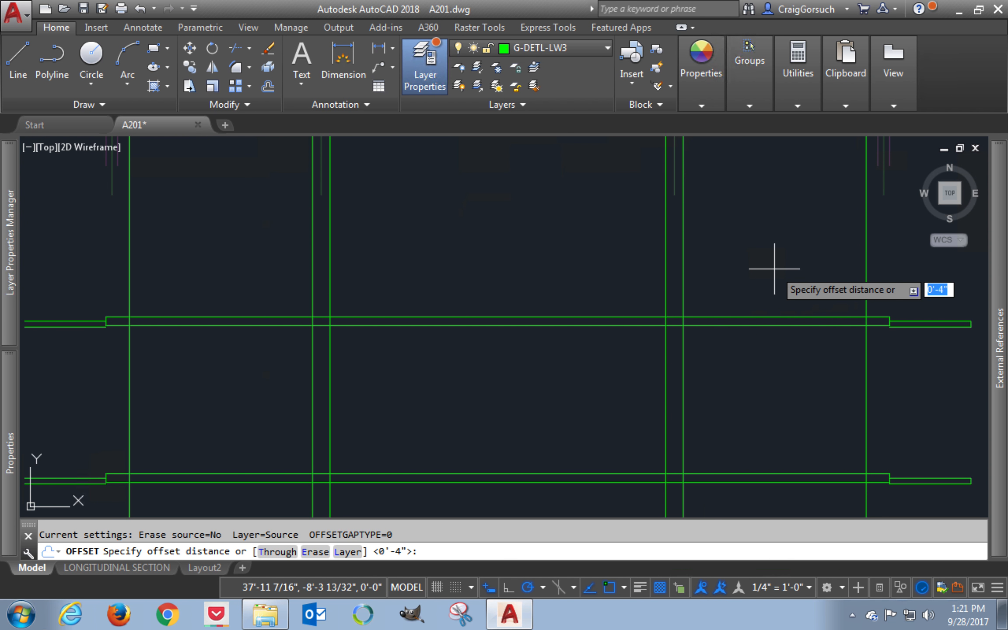
{"action": "type", "text": "6"}
{"action": "key", "text": "Return"}
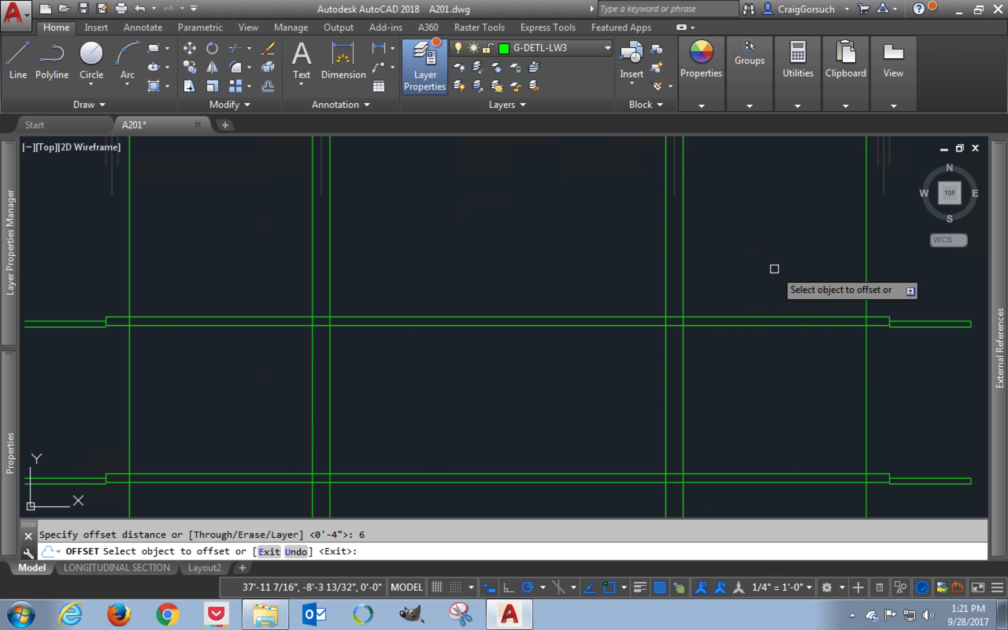
{"action": "left_click", "coordinate": [766, 325]}
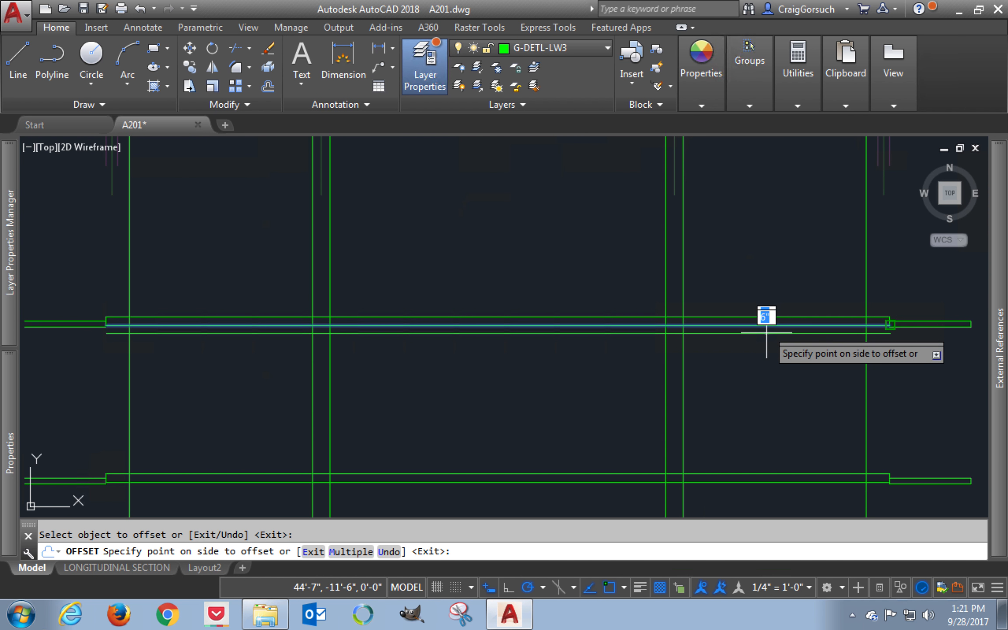
{"action": "left_click", "coordinate": [767, 362]}
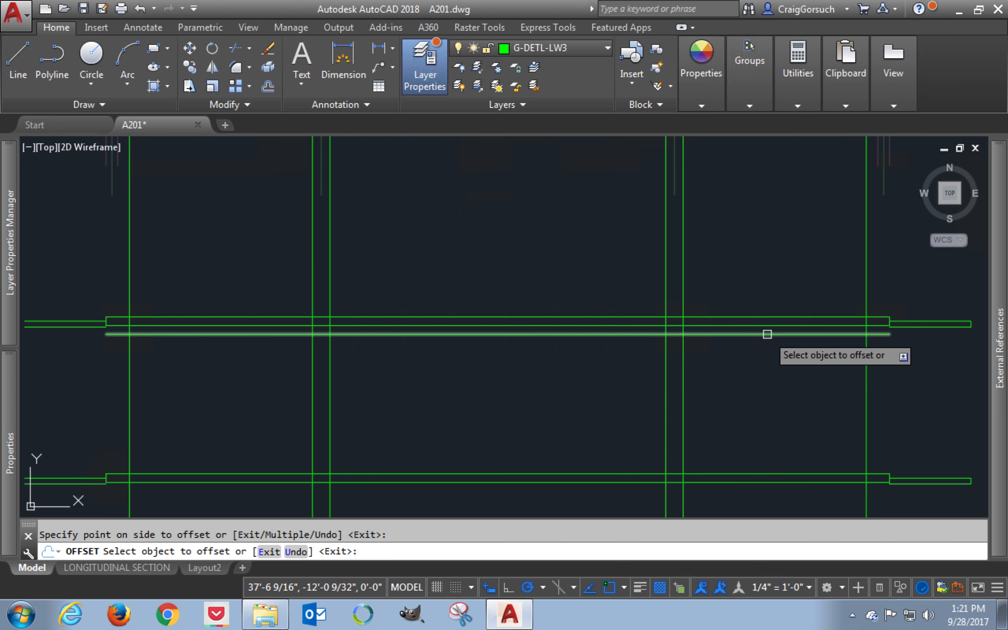
{"action": "left_click", "coordinate": [768, 334]}
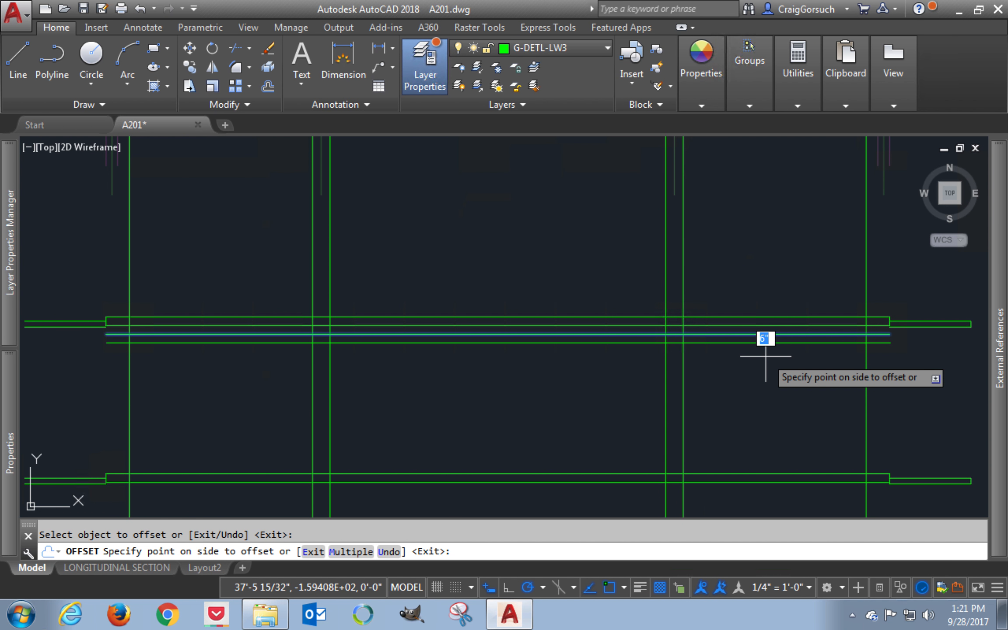
{"action": "key", "text": "Escape"}
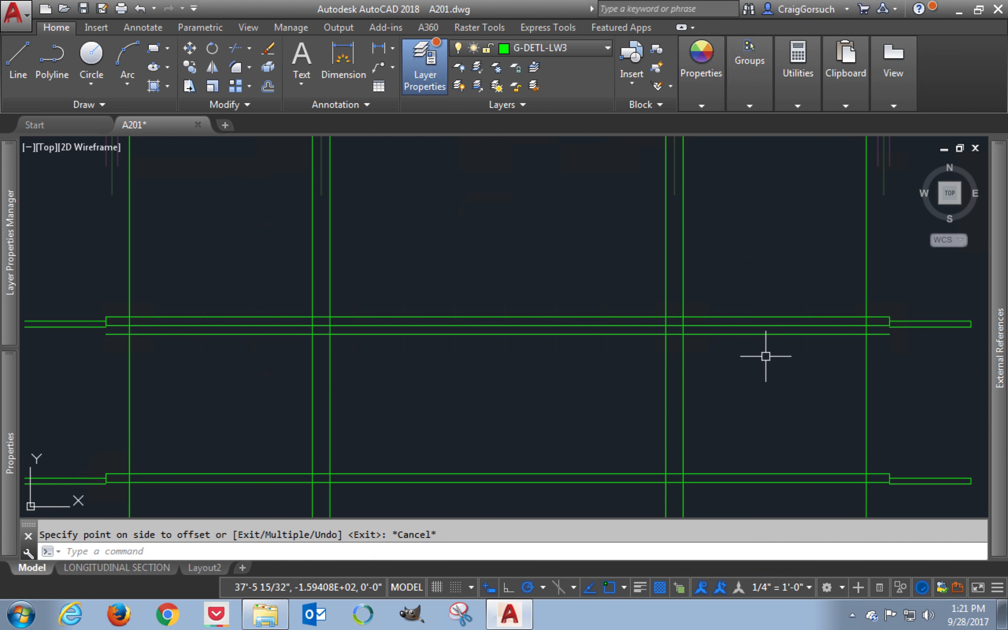
{"action": "key", "text": "Escape"}
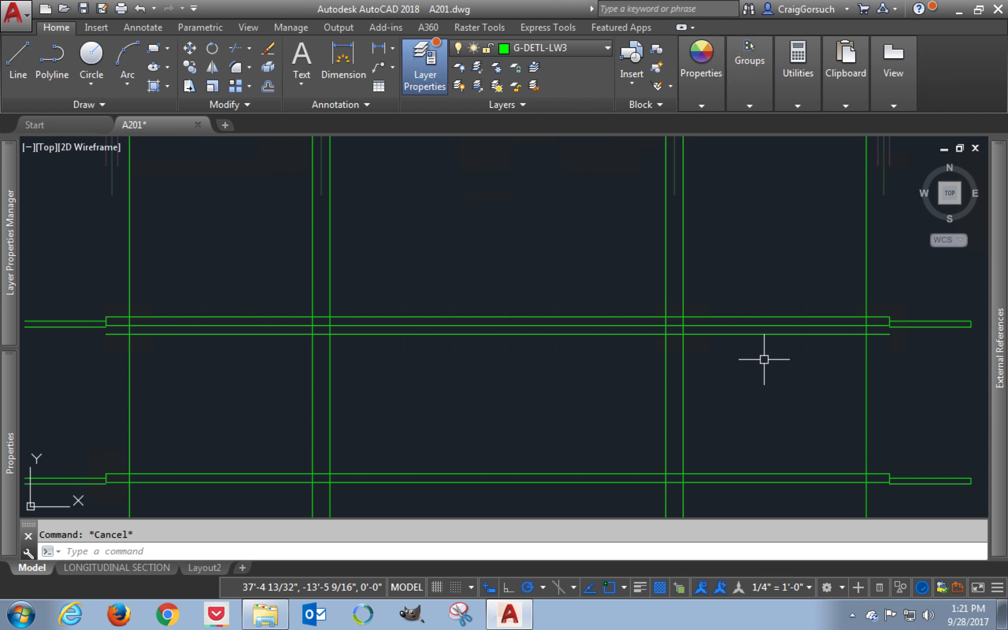
{"action": "type", "text": "re"}
{"action": "key", "text": "Return"}
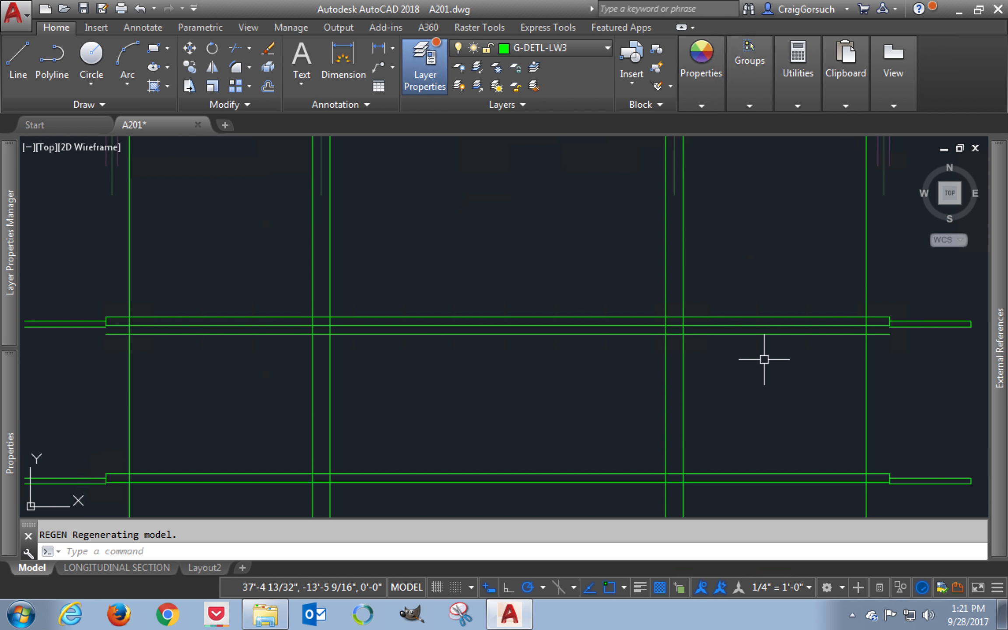
Trim all six projected rays below the new offset line under the upper slab
{"action": "type", "text": "tr"}
{"action": "key", "text": "Return"}
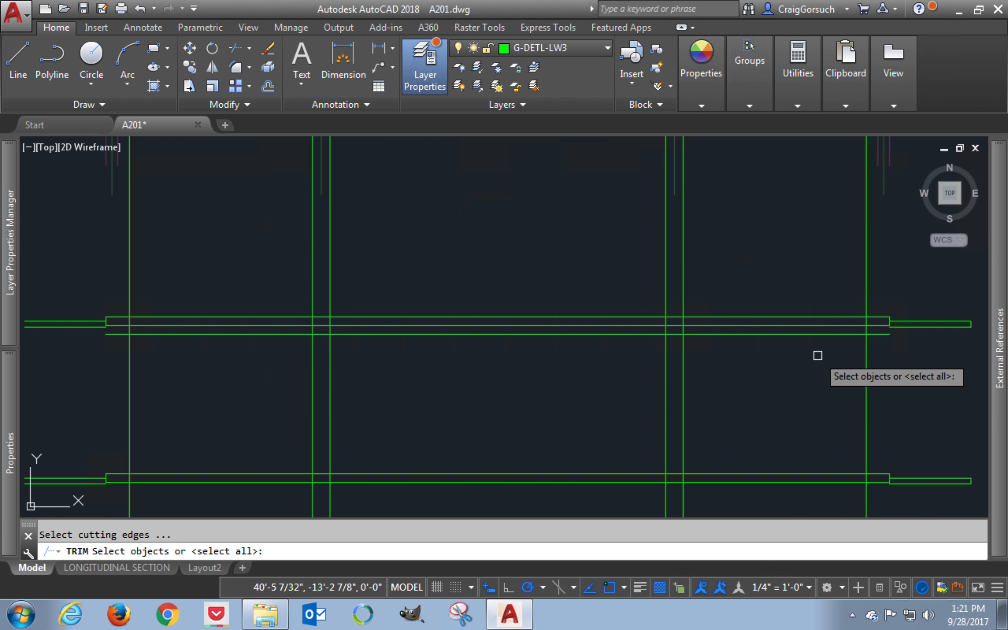
{"action": "key", "text": "Return"}
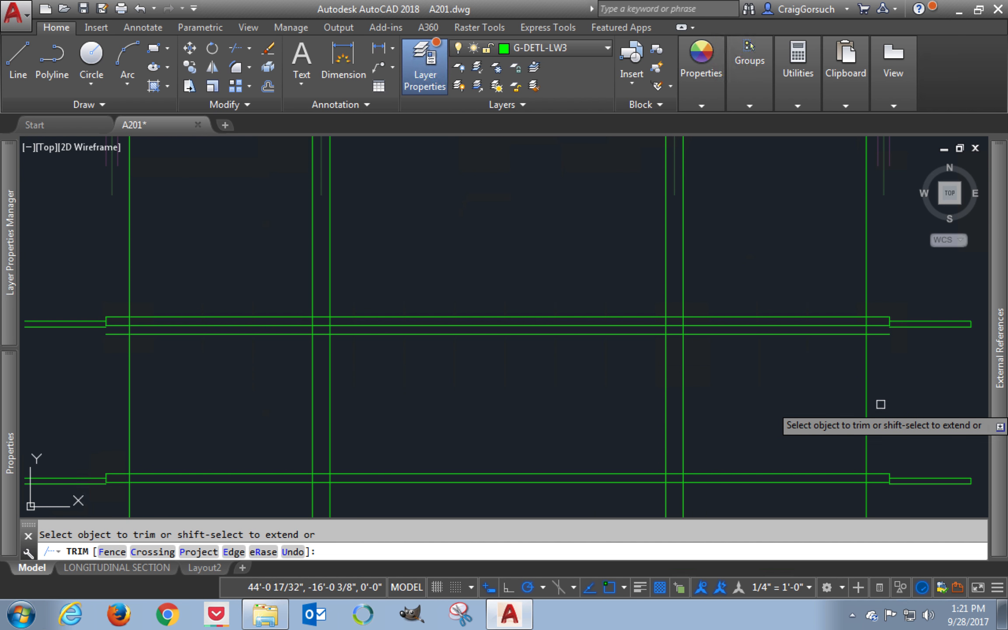
{"action": "middle_click_drag", "start_coordinate": [772, 396], "coordinate": [785, 459]}
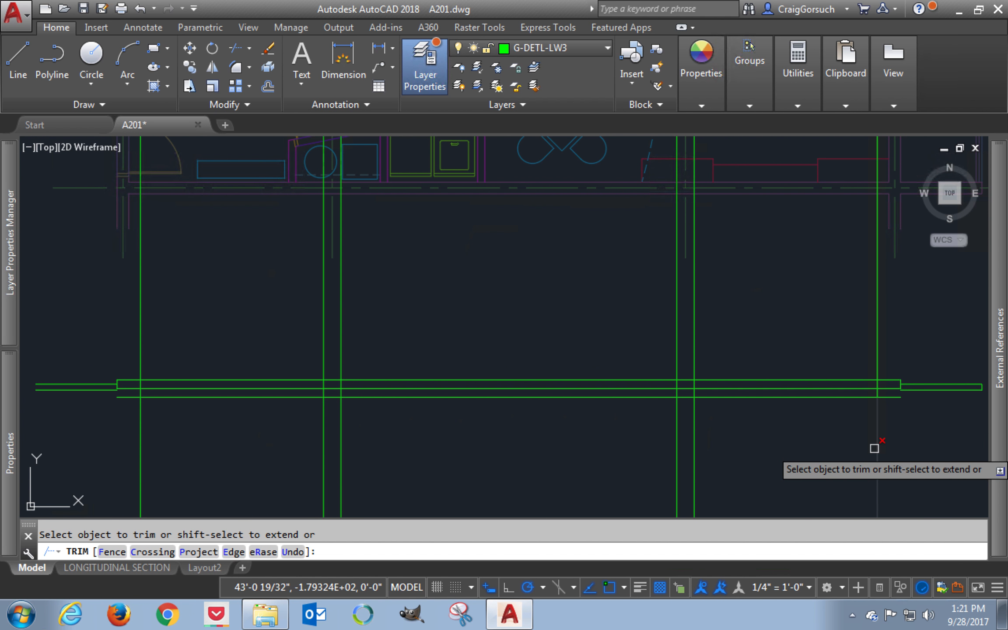
{"action": "left_click", "coordinate": [893, 428]}
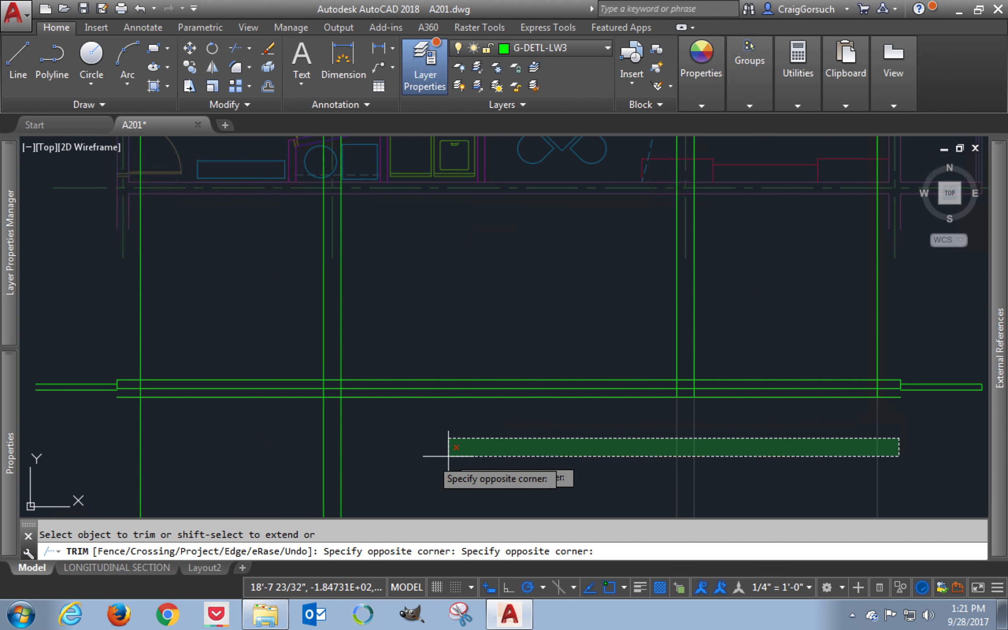
{"action": "left_click", "coordinate": [59, 464]}
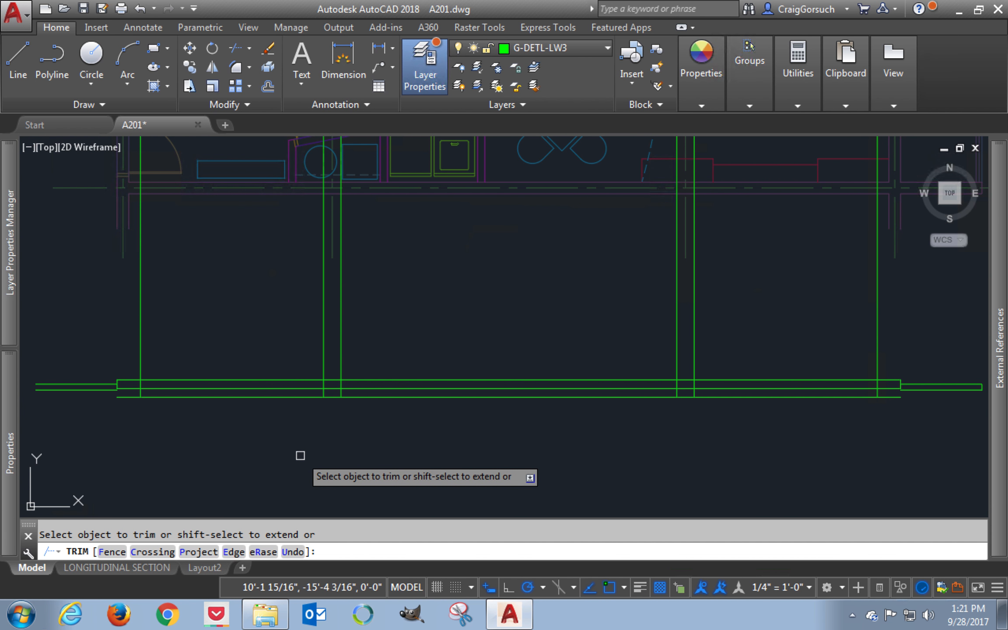
Trim away the portions of the six projected rays above the upper slab's top line
{"action": "middle_click_drag", "start_coordinate": [397, 442], "coordinate": [404, 303]}
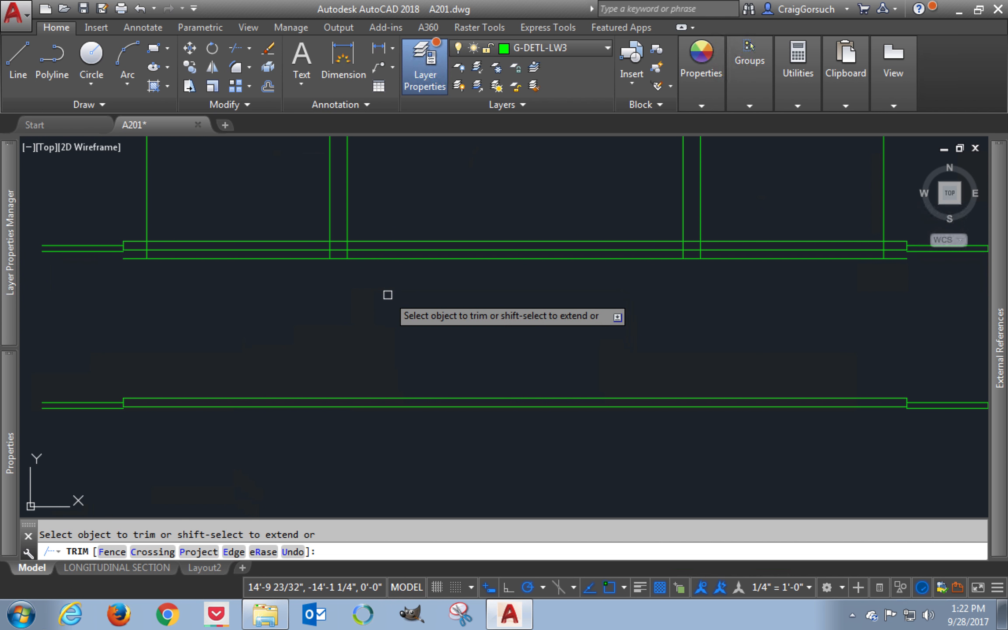
{"action": "middle_click_drag", "start_coordinate": [403, 336], "coordinate": [403, 314]}
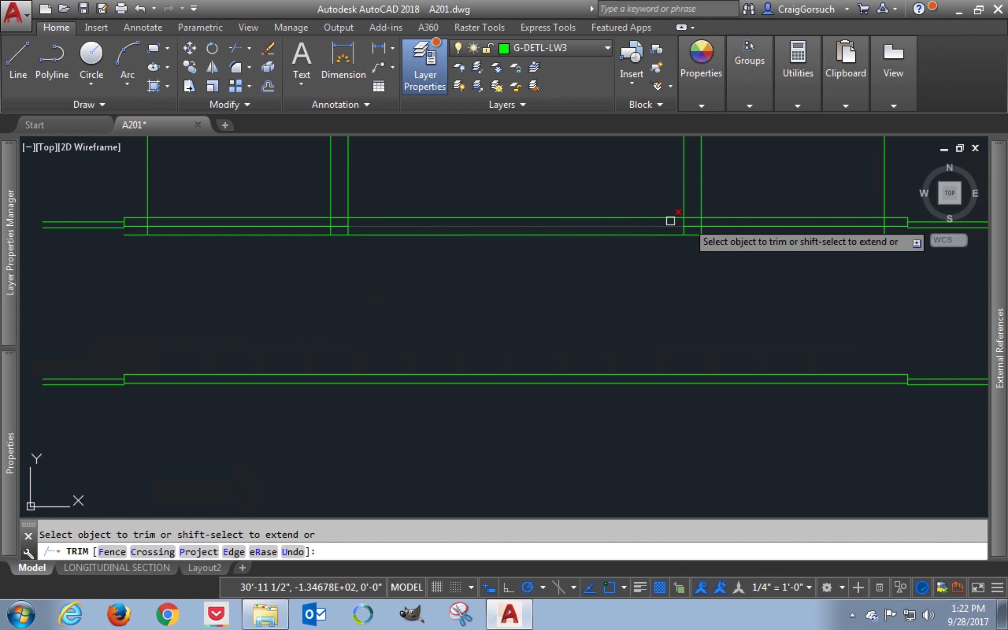
{"action": "left_click", "coordinate": [899, 193]}
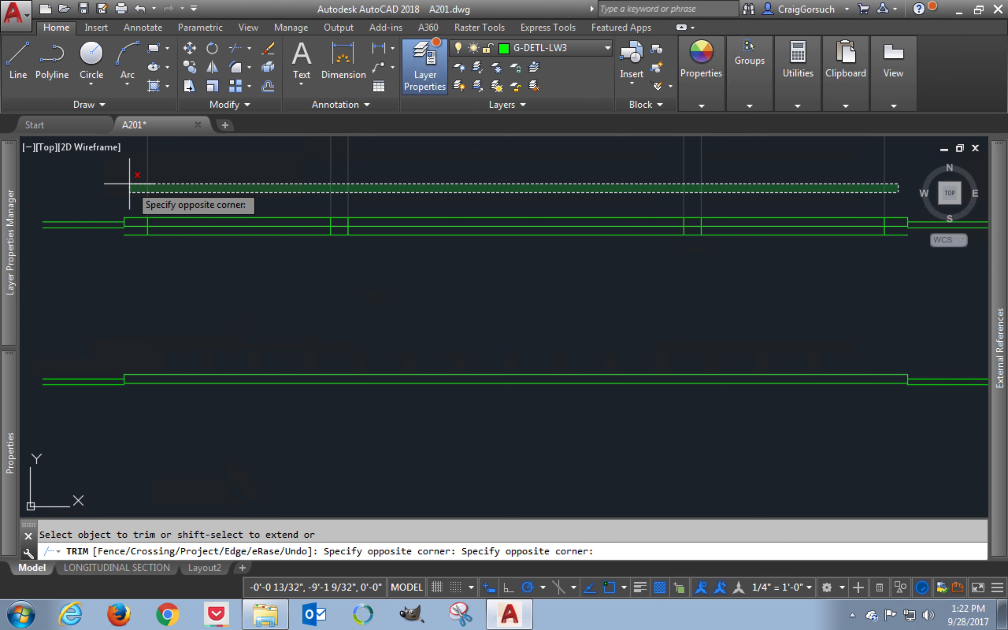
{"action": "left_click", "coordinate": [77, 179]}
Trim the offset line between the four beam drops and the slab underside inside each drop
{"action": "mouse_move", "coordinate": [231, 313]}
{"action": "middle_mouse_down"}
{"action": "mouse_move", "coordinate": [246, 445]}
{"action": "mouse_move", "coordinate": [239, 402]}
{"action": "middle_mouse_up"}
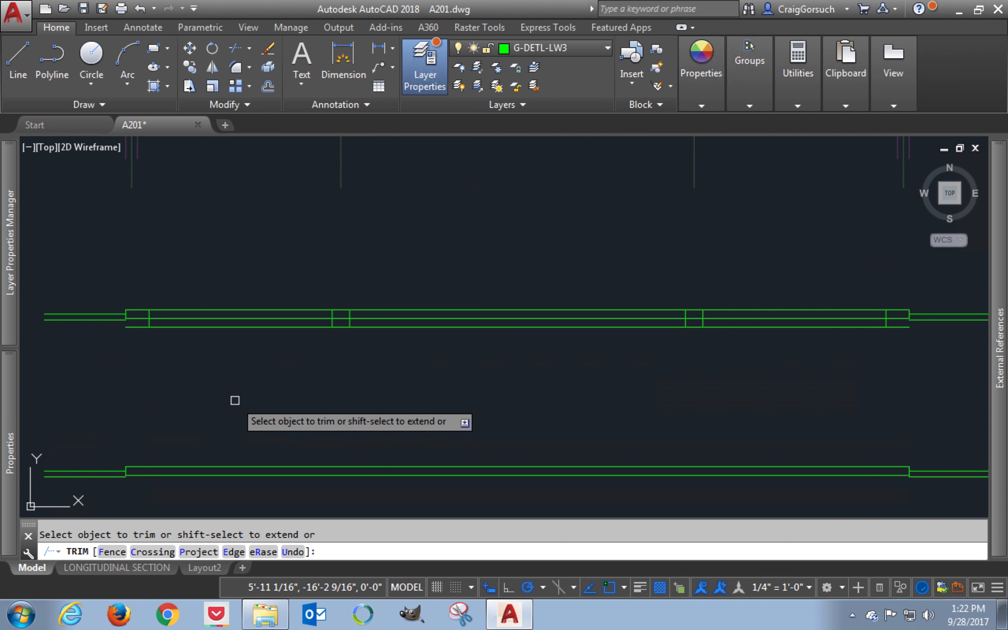
{"action": "left_click", "coordinate": [133, 317]}
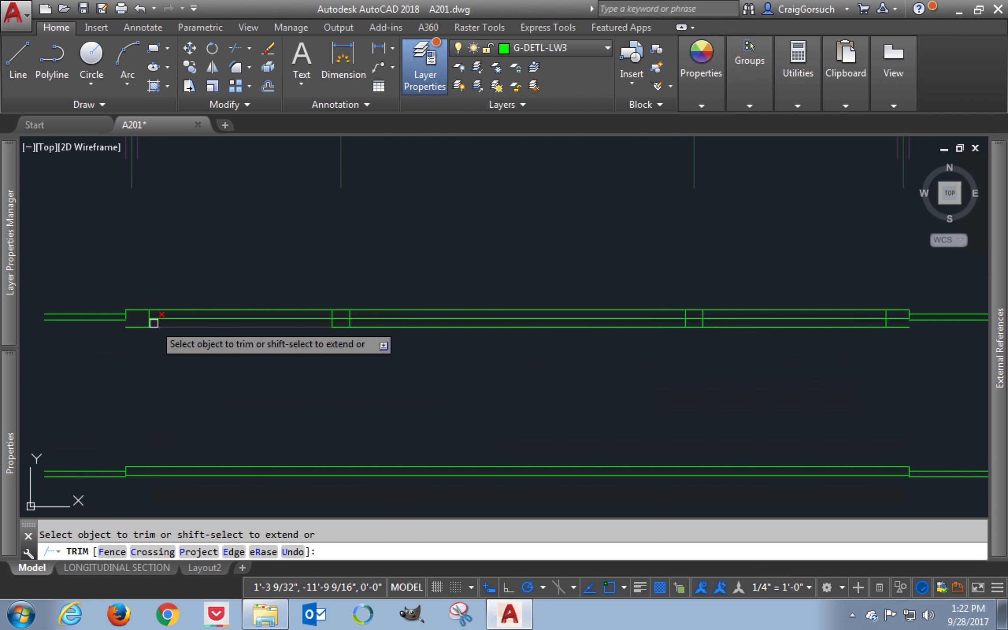
{"action": "left_click", "coordinate": [173, 324]}
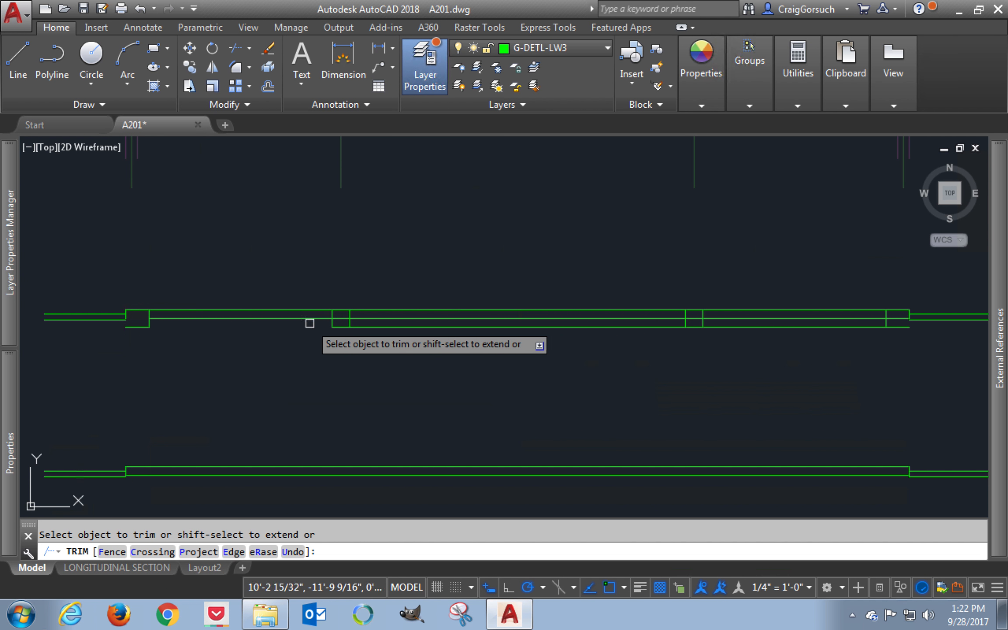
{"action": "left_click", "coordinate": [339, 318]}
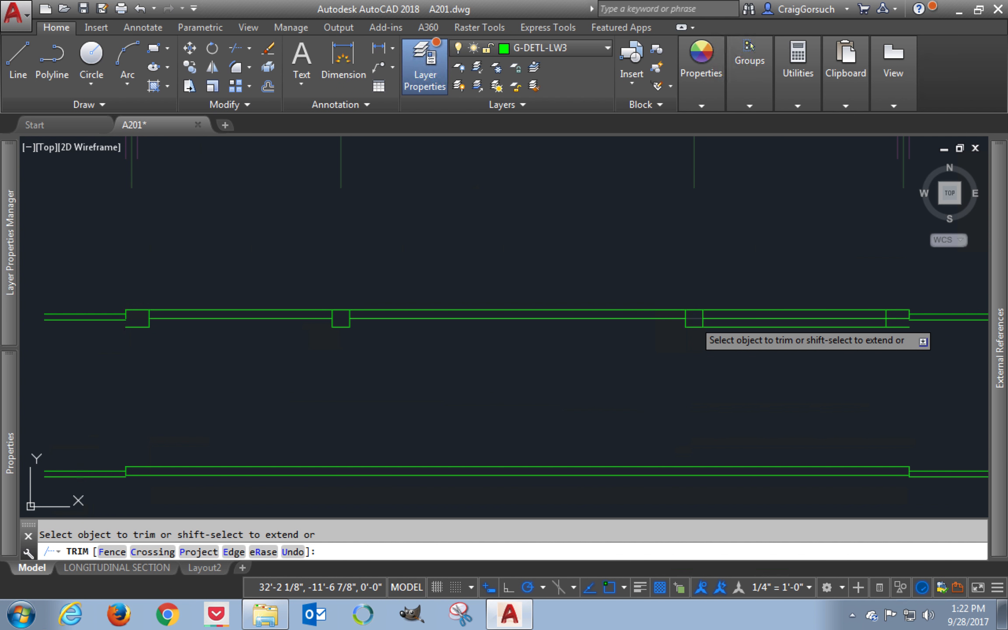
{"action": "left_click", "coordinate": [722, 329]}
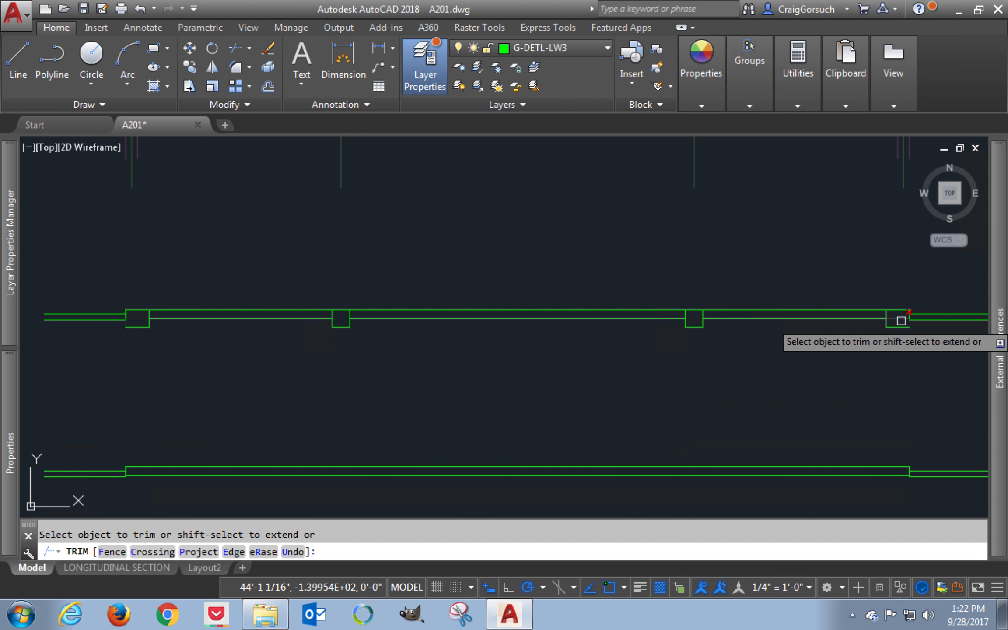
Turn off dynamic input, trim the inner vertical within the slab thickness at the right-end drop, and extend the slab's end line to its bottom
{"action": "scroll", "coordinate": [901, 321], "scroll_direction": "up", "scroll_amount": 6}
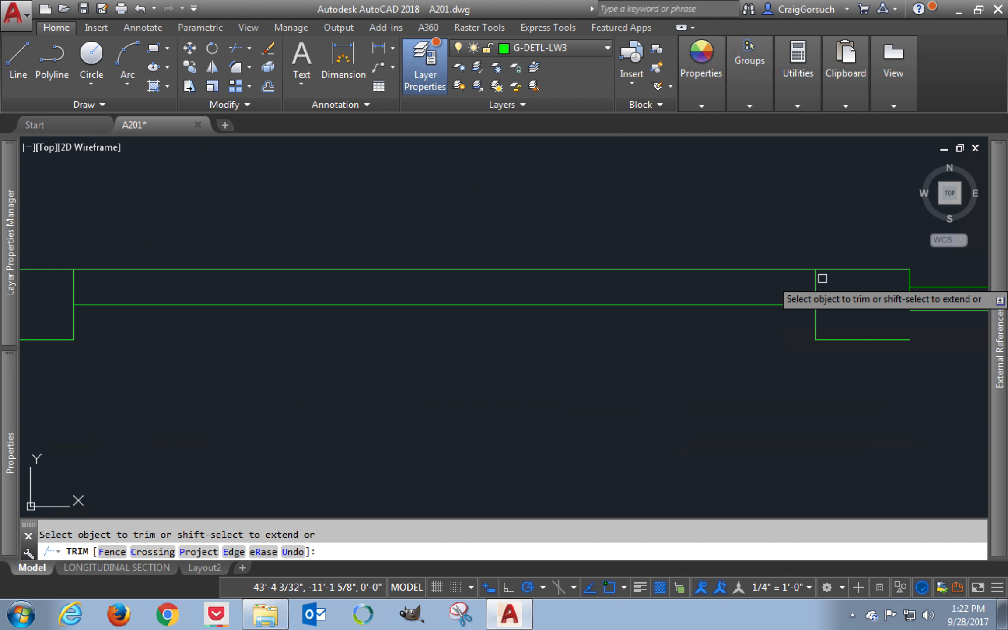
{"action": "left_click", "coordinate": [489, 588]}
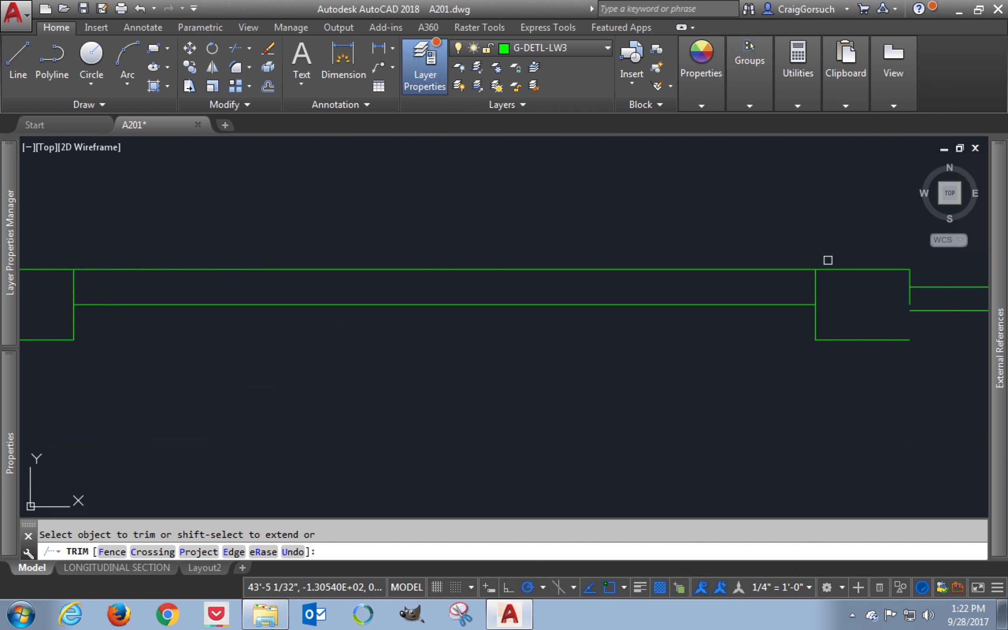
{"action": "left_click", "coordinate": [815, 281]}
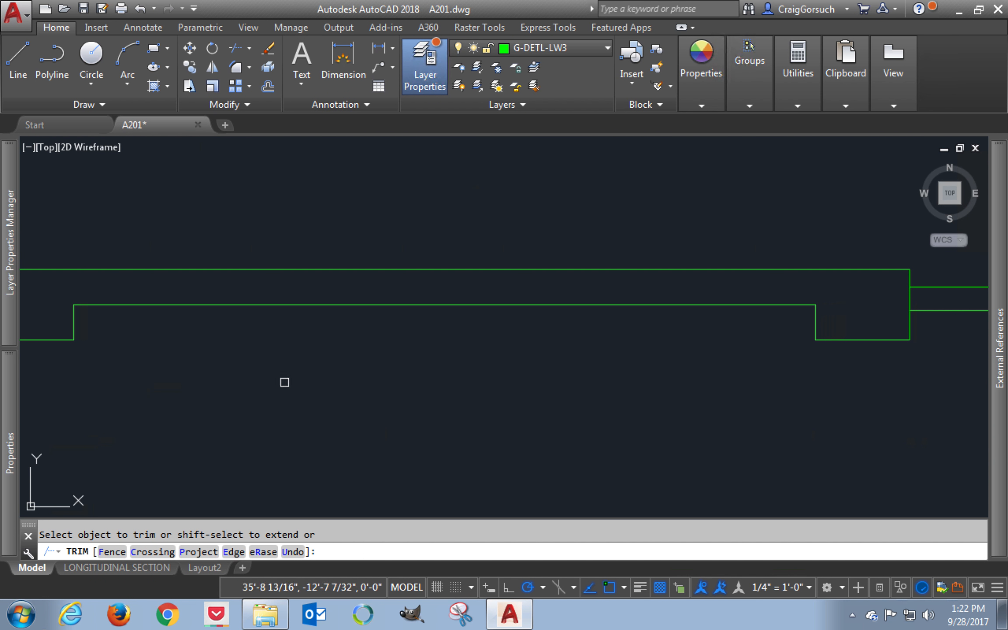
Trim the remaining drop verticals within the upper slab's thickness and extend the left end line down to close the left drop
{"action": "middle_click_drag", "start_coordinate": [259, 384], "coordinate": [759, 384]}
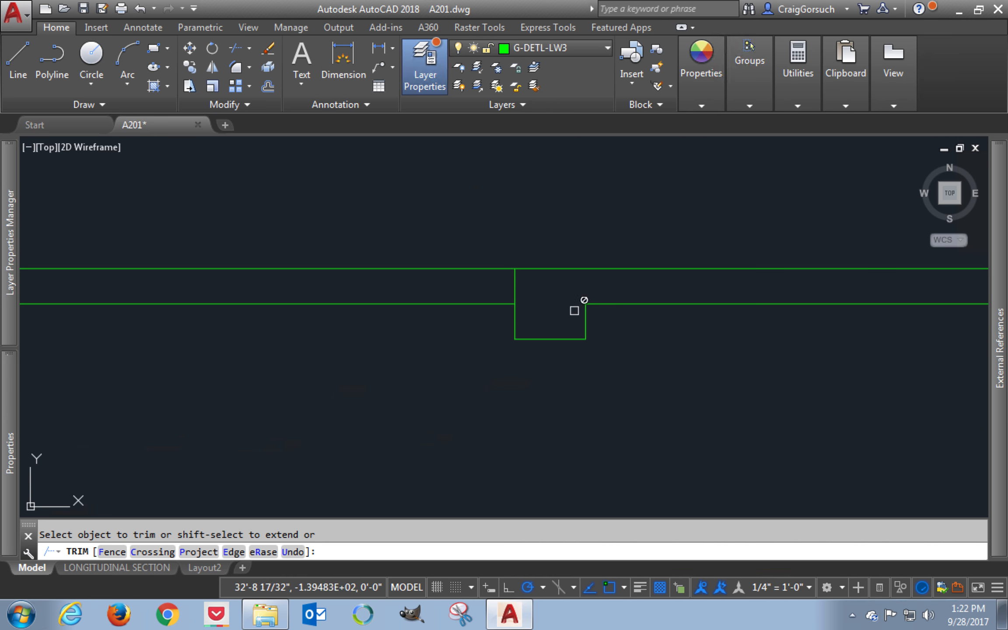
{"action": "middle_click_drag", "start_coordinate": [508, 291], "coordinate": [902, 296]}
{"action": "middle_click_drag", "start_coordinate": [358, 305], "coordinate": [841, 317]}
{"action": "mouse_move", "coordinate": [391, 317]}
{"action": "middle_mouse_down"}
{"action": "mouse_move", "coordinate": [593, 316]}
{"action": "mouse_move", "coordinate": [821, 337]}
{"action": "middle_mouse_up"}
{"action": "left_click", "coordinate": [553, 316]}
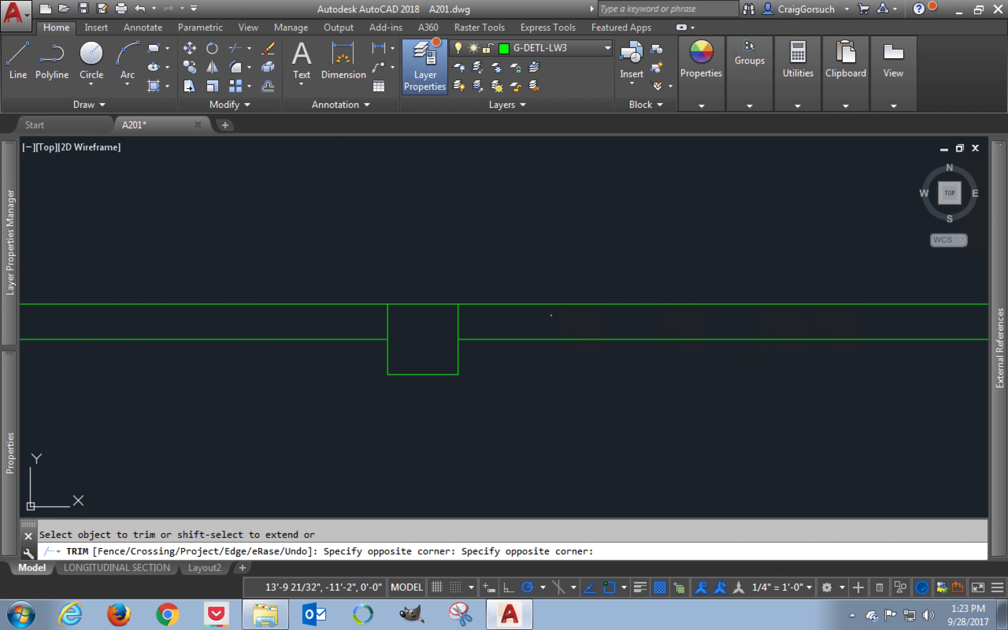
{"action": "left_click", "coordinate": [342, 320]}
{"action": "middle_click_drag", "start_coordinate": [327, 328], "coordinate": [1007, 344]}
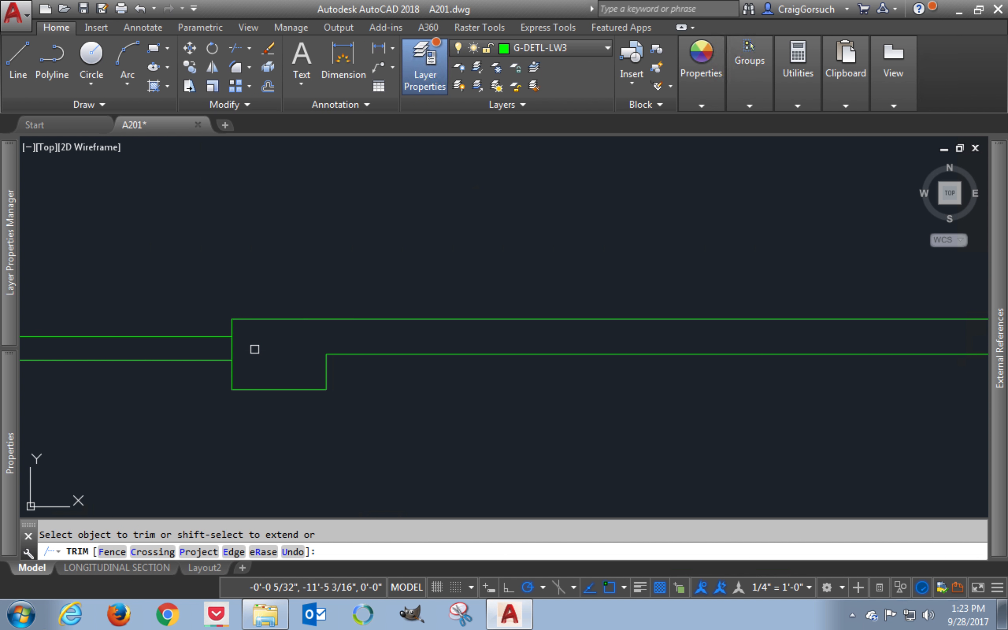
{"action": "key", "text": "Return"}
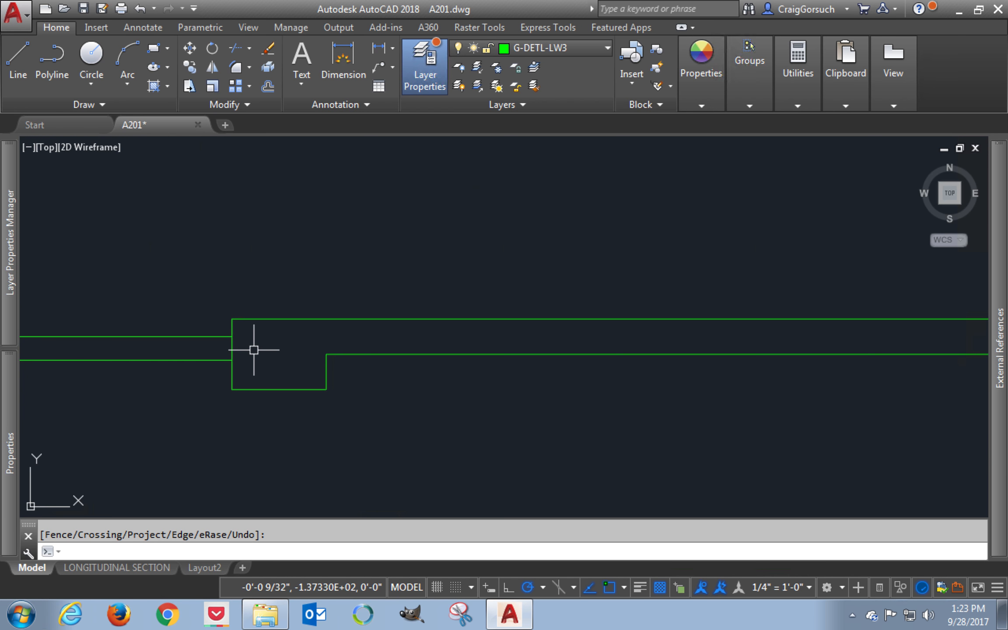
Draw a vertical ray downward from the lower end of the plan's left wall inner line, through both section slabs
{"action": "scroll", "coordinate": [412, 401], "scroll_direction": "down", "scroll_amount": 4}
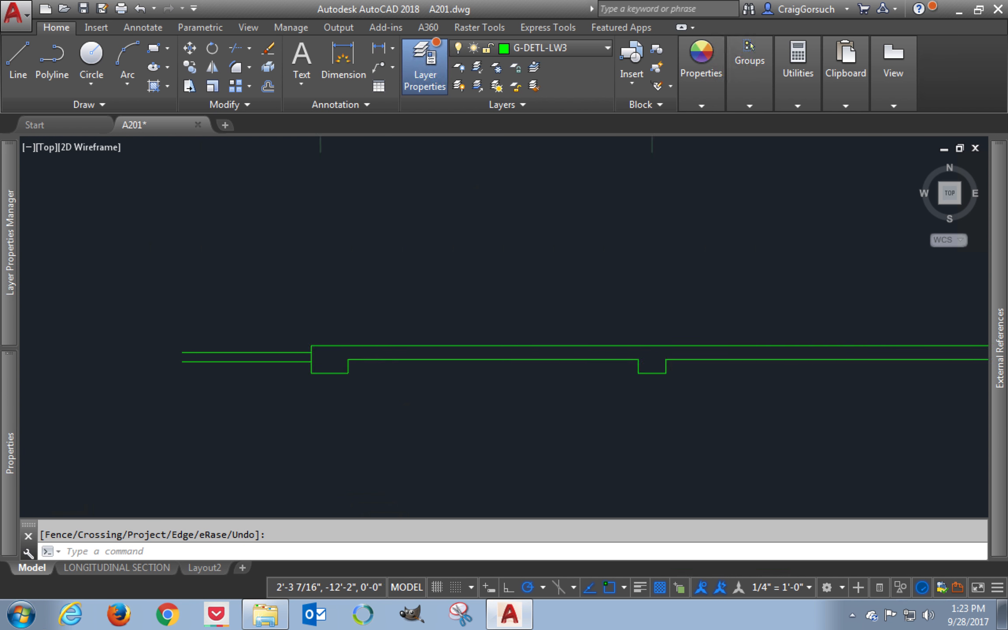
{"action": "scroll", "coordinate": [431, 386], "scroll_direction": "down", "scroll_amount": 2}
{"action": "mouse_move", "coordinate": [432, 386]}
{"action": "middle_mouse_down"}
{"action": "mouse_move", "coordinate": [330, 308]}
{"action": "mouse_move", "coordinate": [245, 308]}
{"action": "middle_mouse_up"}
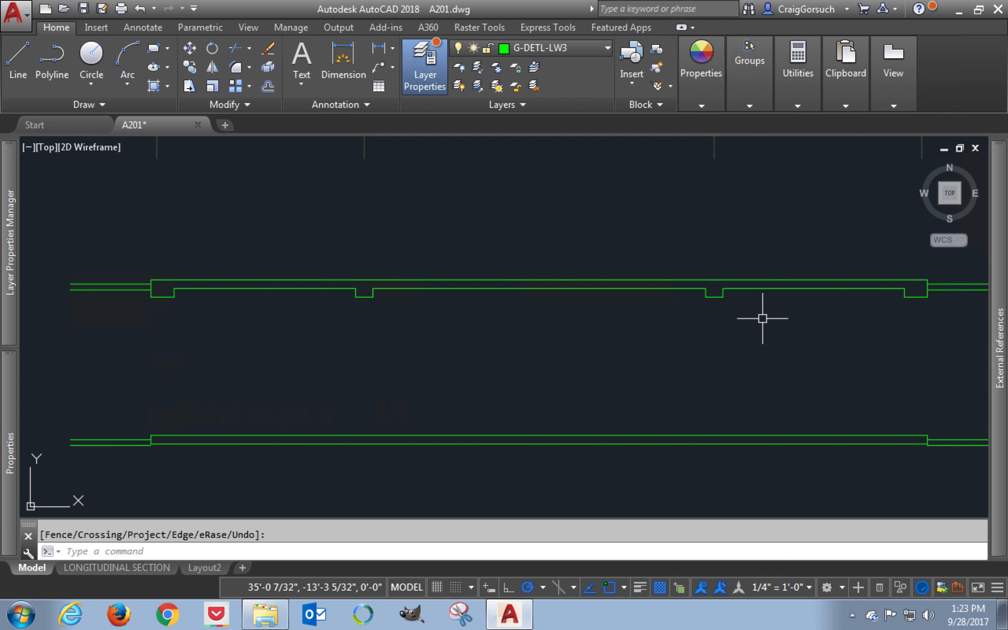
{"action": "scroll", "coordinate": [713, 324], "scroll_direction": "down", "scroll_amount": 2}
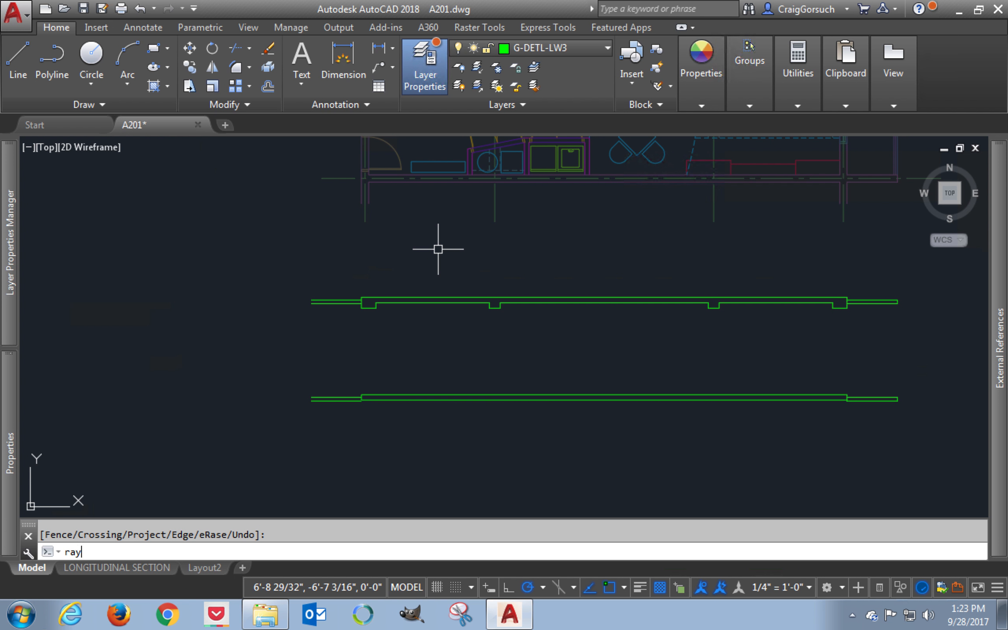
{"action": "key", "text": "Return"}
{"action": "scroll", "coordinate": [389, 202], "scroll_direction": "down", "scroll_amount": 2}
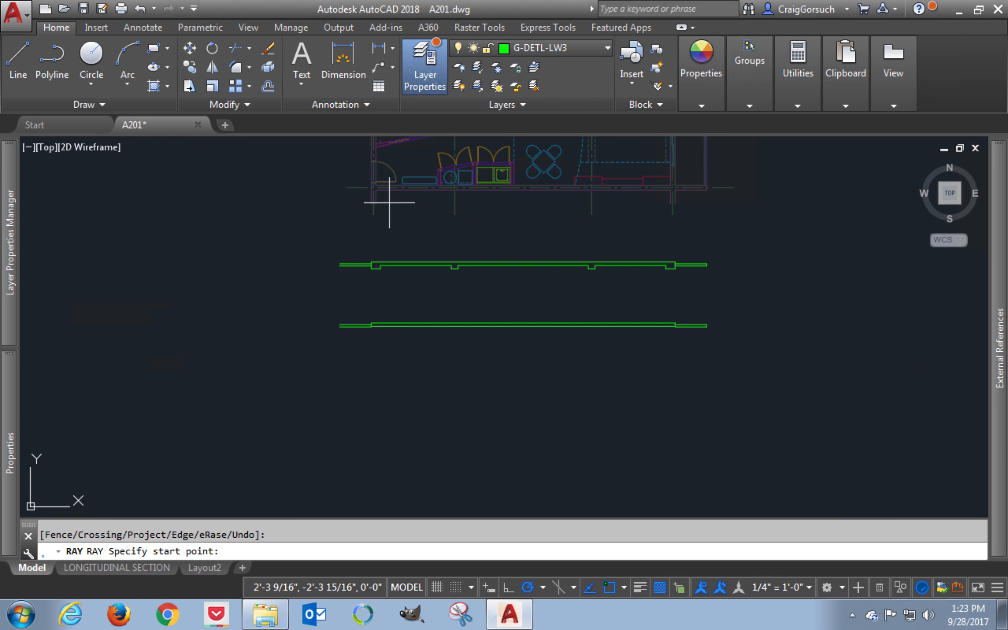
{"action": "scroll", "coordinate": [385, 205], "scroll_direction": "up", "scroll_amount": 4}
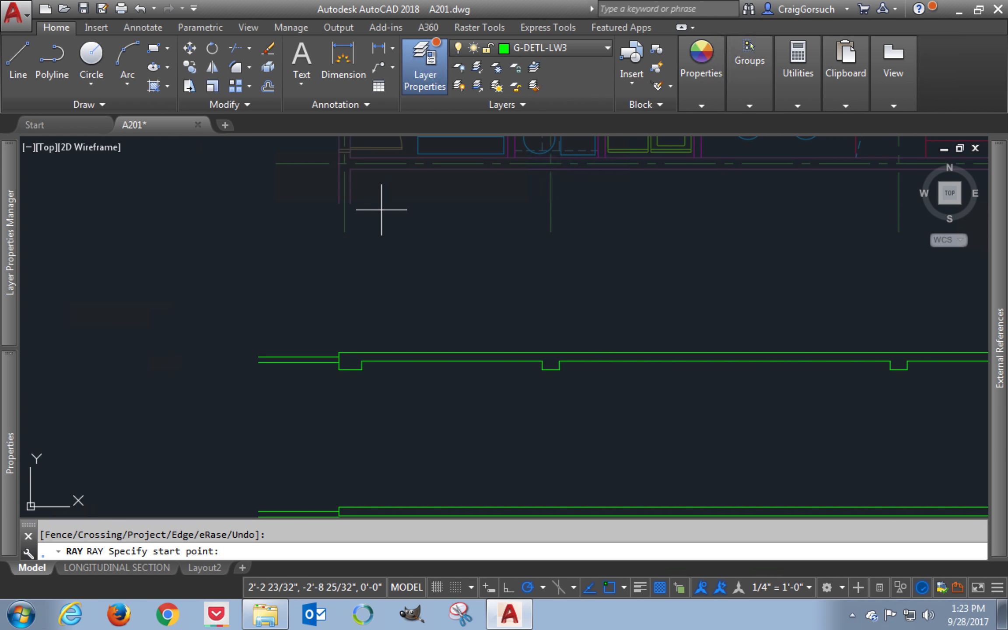
{"action": "left_click", "coordinate": [351, 202]}
{"action": "left_click", "coordinate": [350, 219]}
{"action": "key", "text": "Return"}
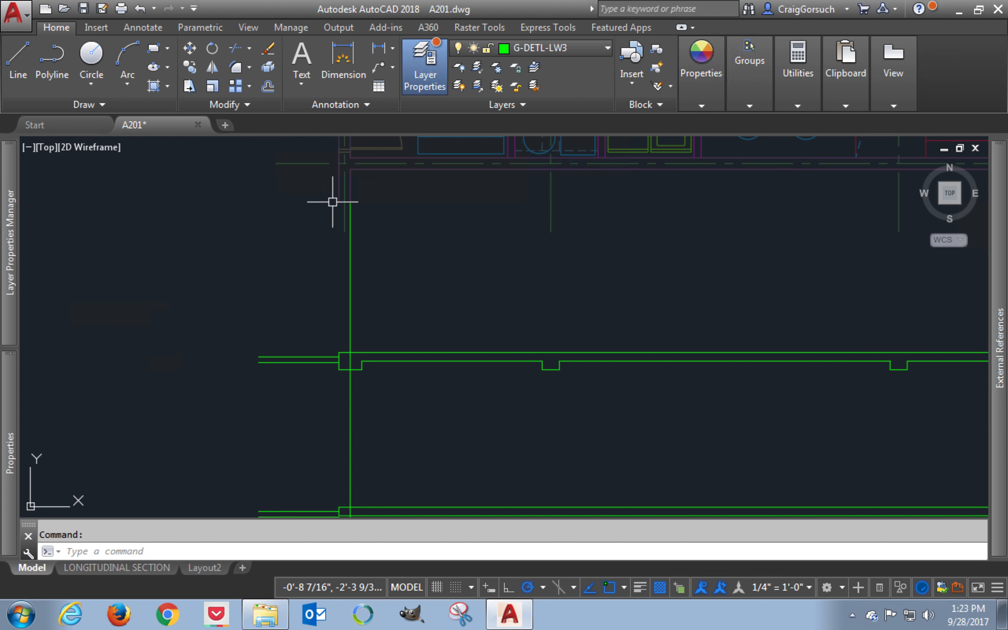
Draw a vertical ray downward from the lower end of the plan's left wall outer line, through both section slabs
{"action": "key", "text": "Return"}
{"action": "left_click", "coordinate": [339, 193]}
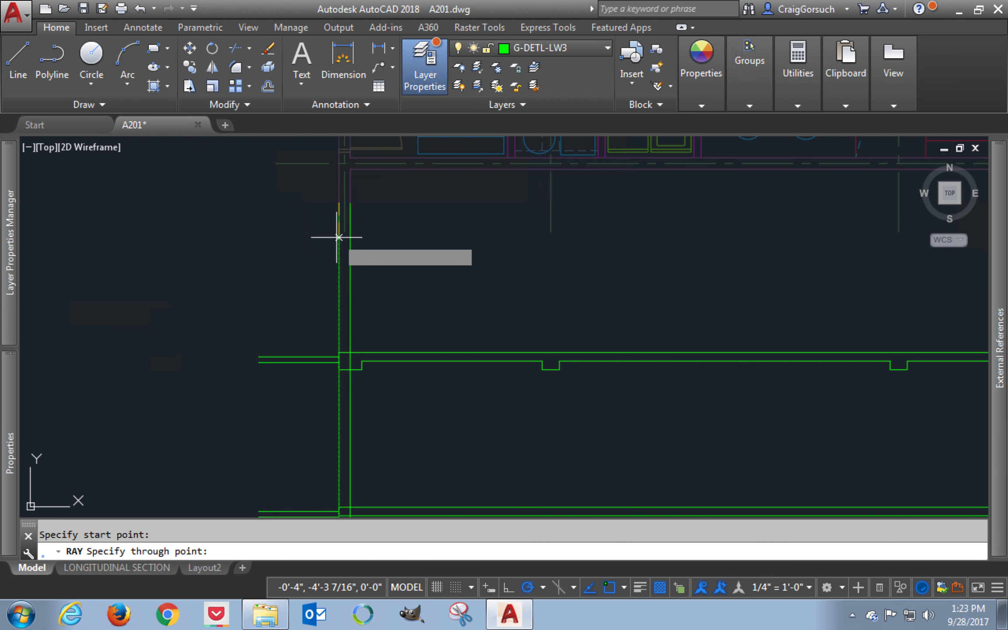
{"action": "left_click", "coordinate": [341, 225]}
{"action": "key", "text": "Return"}
Draw two vertical rays downward from the lower ends of the plan's right wall inner and outer lines, through both section slabs
{"action": "middle_click_drag", "start_coordinate": [678, 262], "coordinate": [349, 252]}
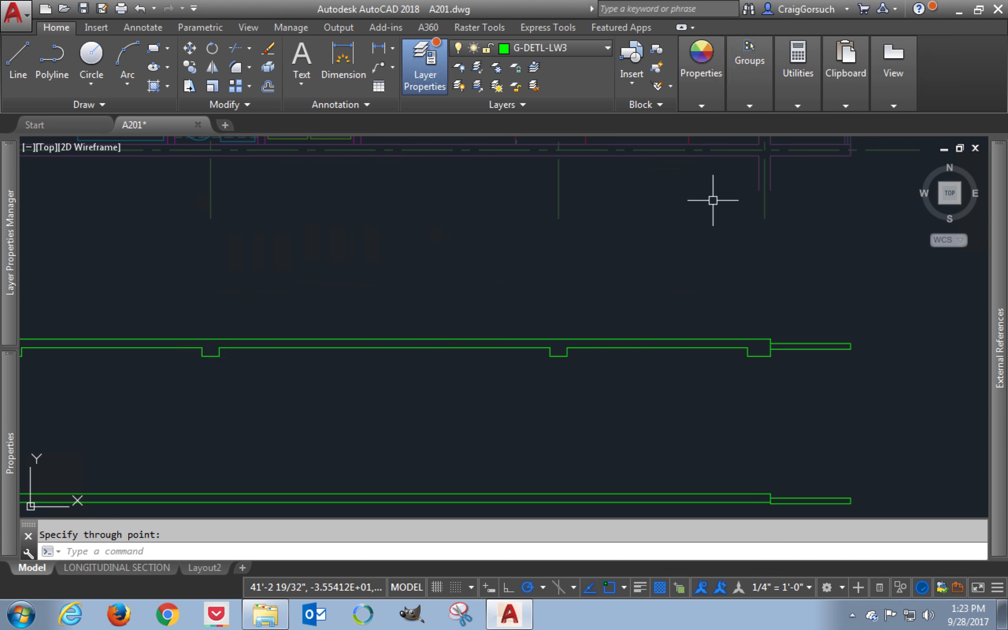
{"action": "key", "text": "Return"}
{"action": "key", "text": "Return"}
{"action": "left_click", "coordinate": [760, 189]}
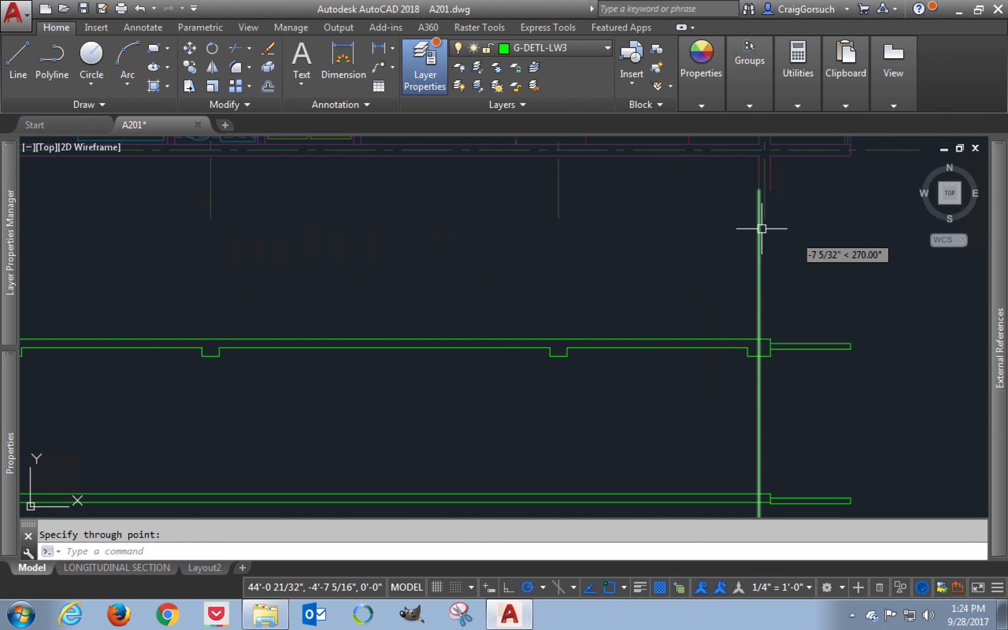
{"action": "left_click", "coordinate": [762, 229]}
{"action": "key", "text": "Return"}
{"action": "key", "text": "Return"}
{"action": "left_click", "coordinate": [771, 189]}
{"action": "left_click", "coordinate": [771, 230]}
{"action": "key", "text": "Return"}
Using the end drops' undersides and the lower slab's top as cutting edges, trim the left wall rays above and below the room height
{"action": "middle_click_drag", "start_coordinate": [769, 234], "coordinate": [764, 207]}
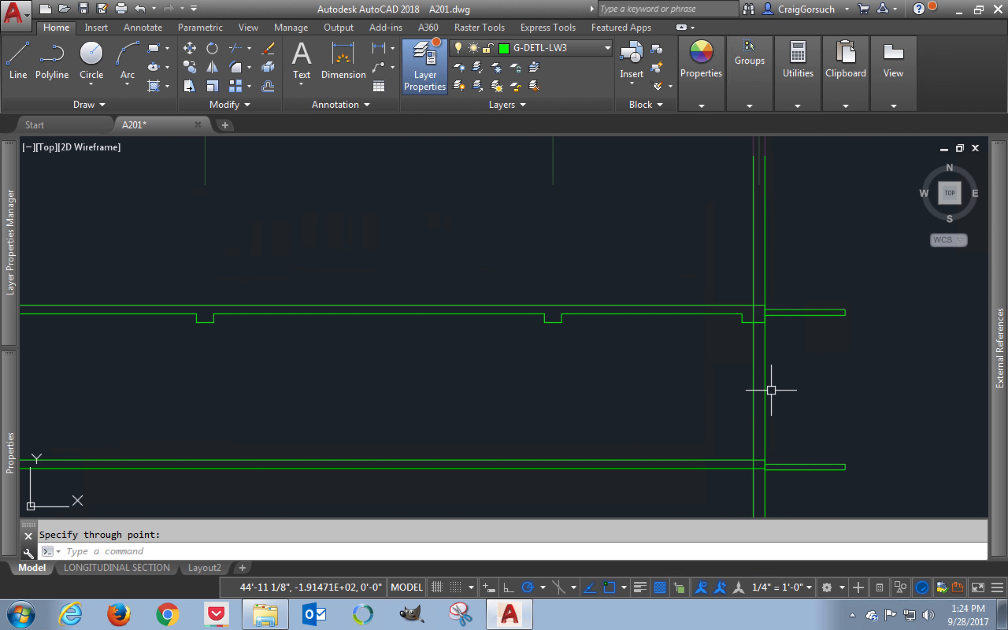
{"action": "scroll", "coordinate": [771, 390], "scroll_direction": "up", "scroll_amount": 2}
{"action": "type", "text": "tr"}
{"action": "key", "text": "Return"}
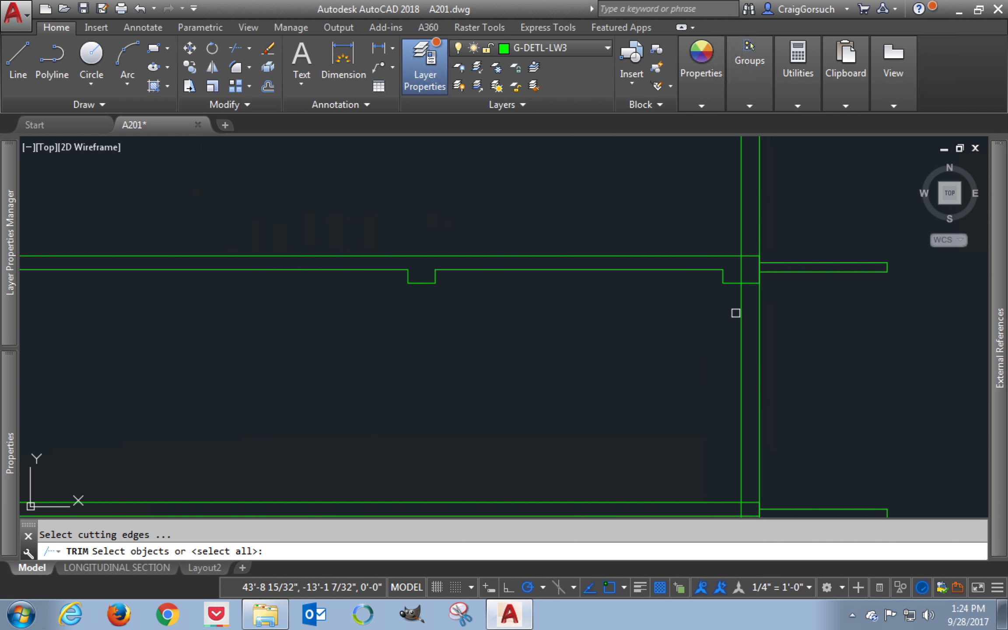
{"action": "left_click", "coordinate": [735, 283]}
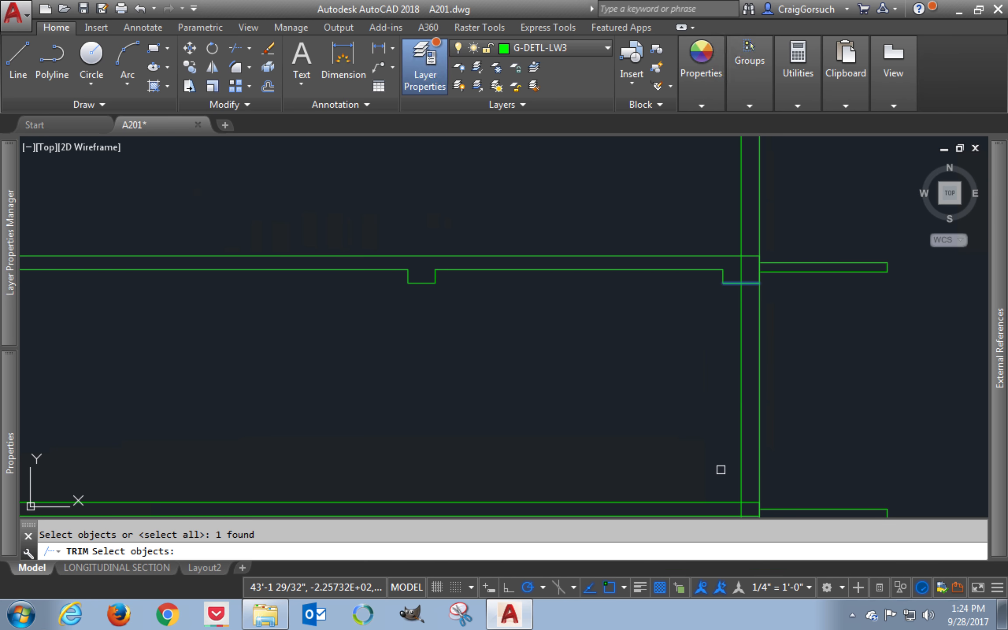
{"action": "left_click", "coordinate": [717, 502]}
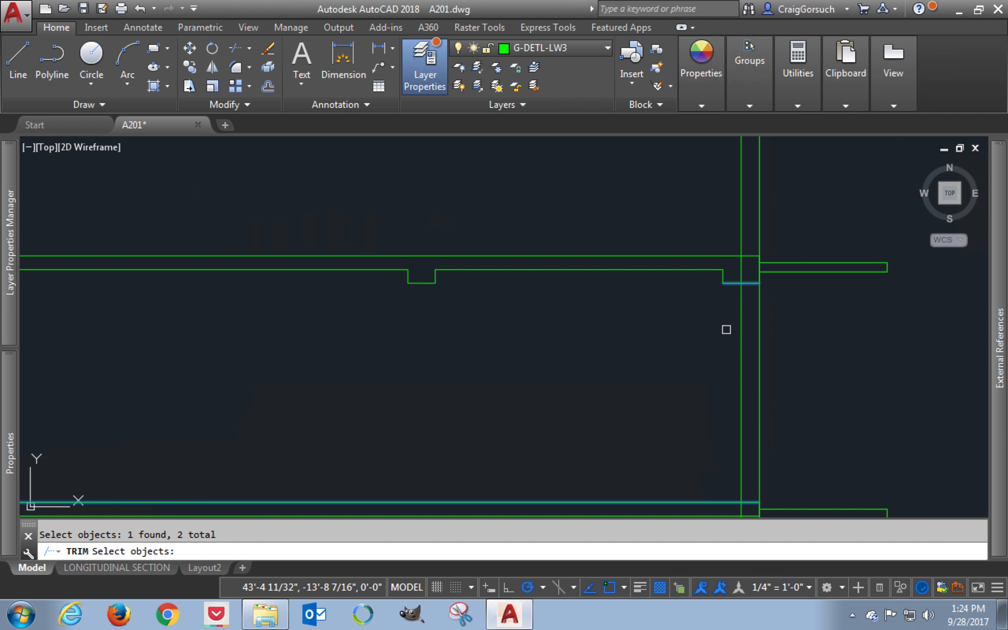
{"action": "mouse_move", "coordinate": [252, 361]}
{"action": "middle_mouse_down"}
{"action": "mouse_move", "coordinate": [754, 317]}
{"action": "mouse_move", "coordinate": [1006, 335]}
{"action": "middle_mouse_up"}
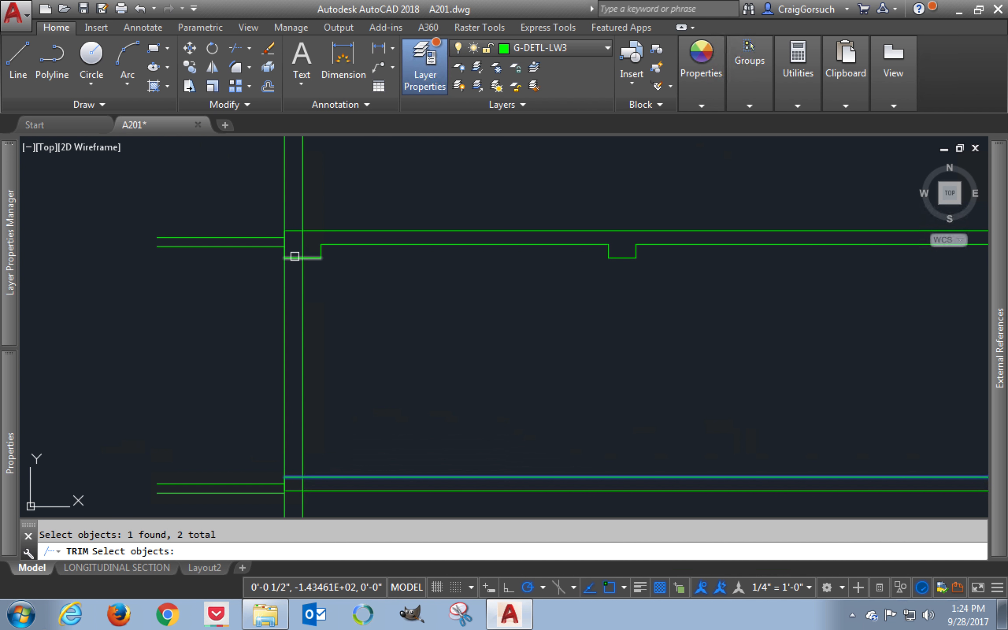
{"action": "key", "text": "Return"}
{"action": "left_click_drag", "start_coordinate": [339, 188], "coordinate": [258, 191]}
{"action": "middle_click_drag", "start_coordinate": [254, 274], "coordinate": [250, 213]}
{"action": "left_click_drag", "start_coordinate": [336, 450], "coordinate": [249, 470]}
Trim the right wall rays below the lower slab's top and above the right-end drop's underside, then end the trim
{"action": "middle_click_drag", "start_coordinate": [742, 337], "coordinate": [90, 312]}
{"action": "left_click_drag", "start_coordinate": [902, 461], "coordinate": [803, 456]}
{"action": "middle_click_drag", "start_coordinate": [770, 334], "coordinate": [723, 409]}
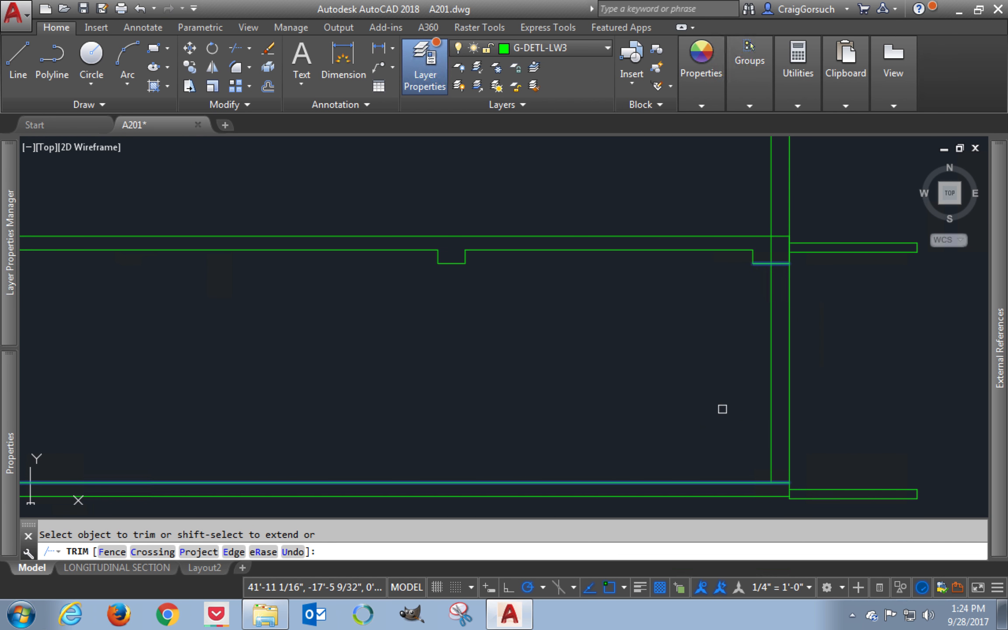
{"action": "left_click_drag", "start_coordinate": [820, 187], "coordinate": [717, 190]}
{"action": "key", "text": "Escape"}
Set the current layer to G-DETL-LW1 and draw a horizontal line joining the bottom corners of the left-end drop and the adjacent beam drop
{"action": "scroll", "coordinate": [538, 216], "scroll_direction": "down", "scroll_amount": 4}
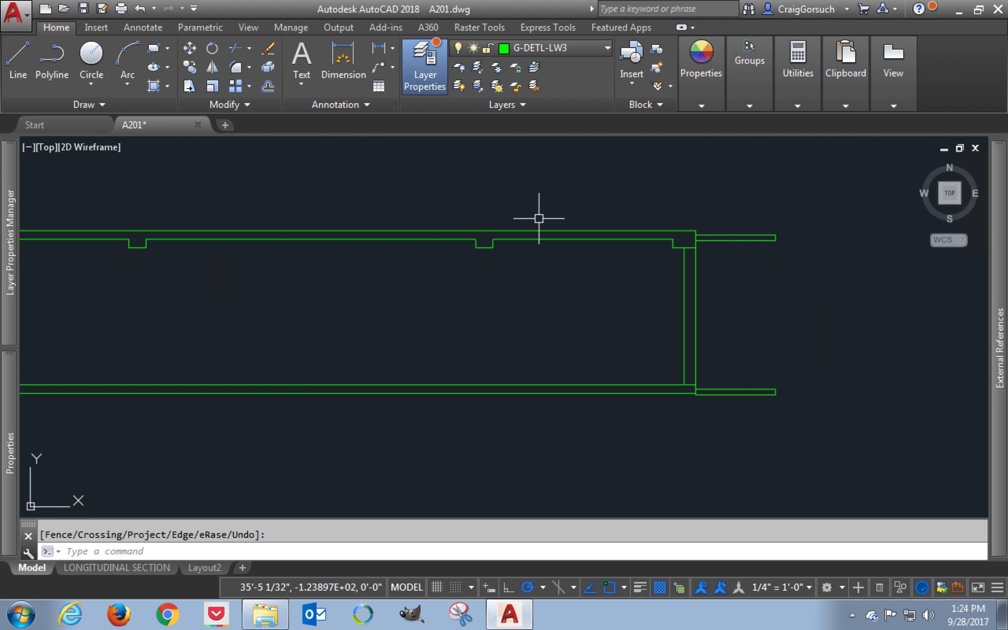
{"action": "mouse_move", "coordinate": [533, 216]}
{"action": "middle_mouse_down"}
{"action": "mouse_move", "coordinate": [610, 249]}
{"action": "mouse_move", "coordinate": [645, 299]}
{"action": "mouse_move", "coordinate": [634, 358]}
{"action": "middle_mouse_up"}
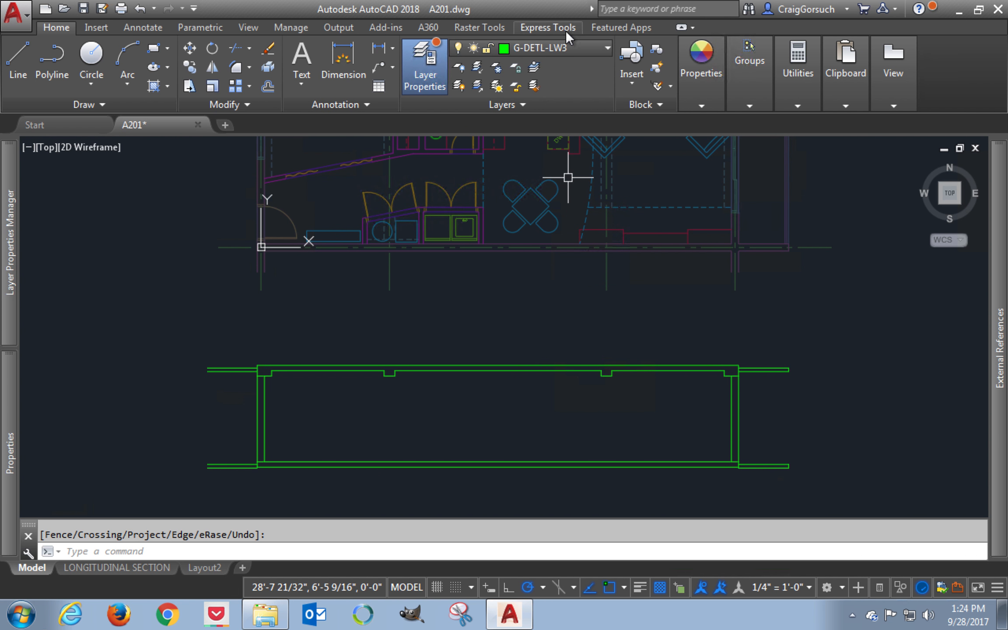
{"action": "left_click", "coordinate": [577, 46]}
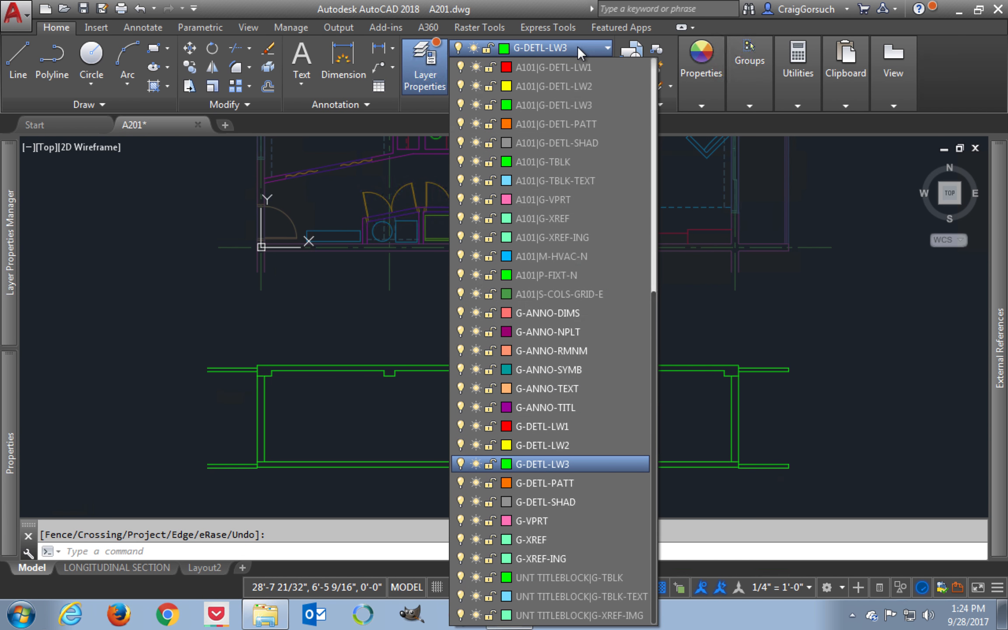
{"action": "left_click", "coordinate": [548, 425]}
{"action": "scroll", "coordinate": [301, 409], "scroll_direction": "up", "scroll_amount": 2}
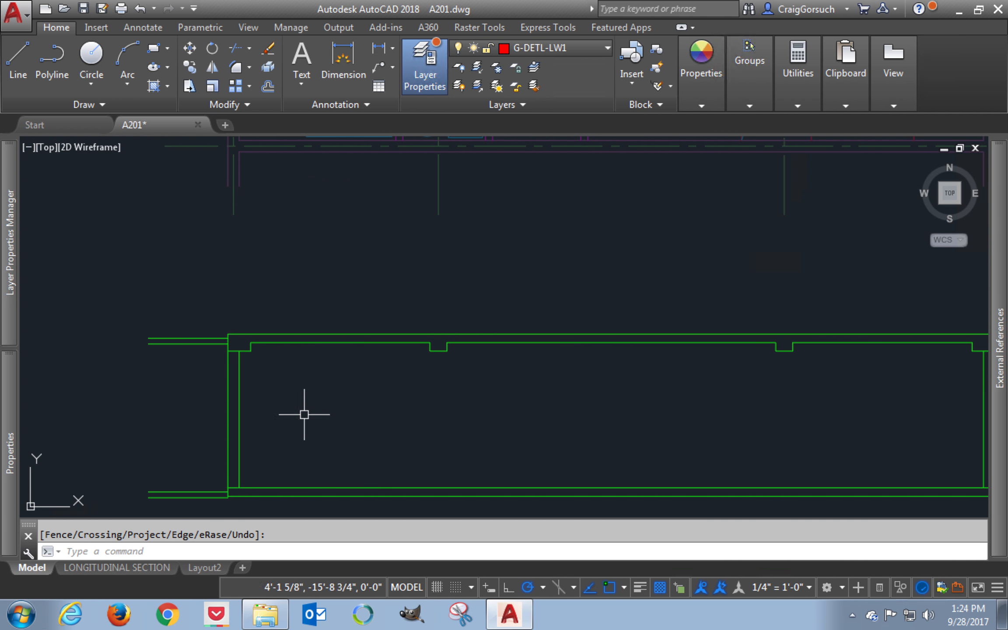
{"action": "type", "text": "l"}
{"action": "key", "text": "Return"}
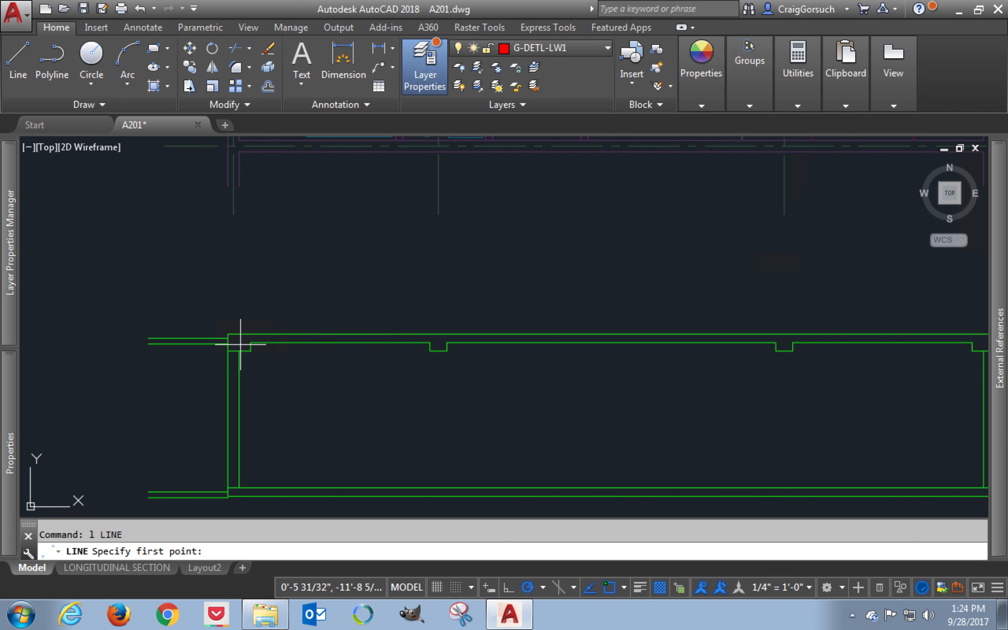
{"action": "left_click", "coordinate": [251, 351]}
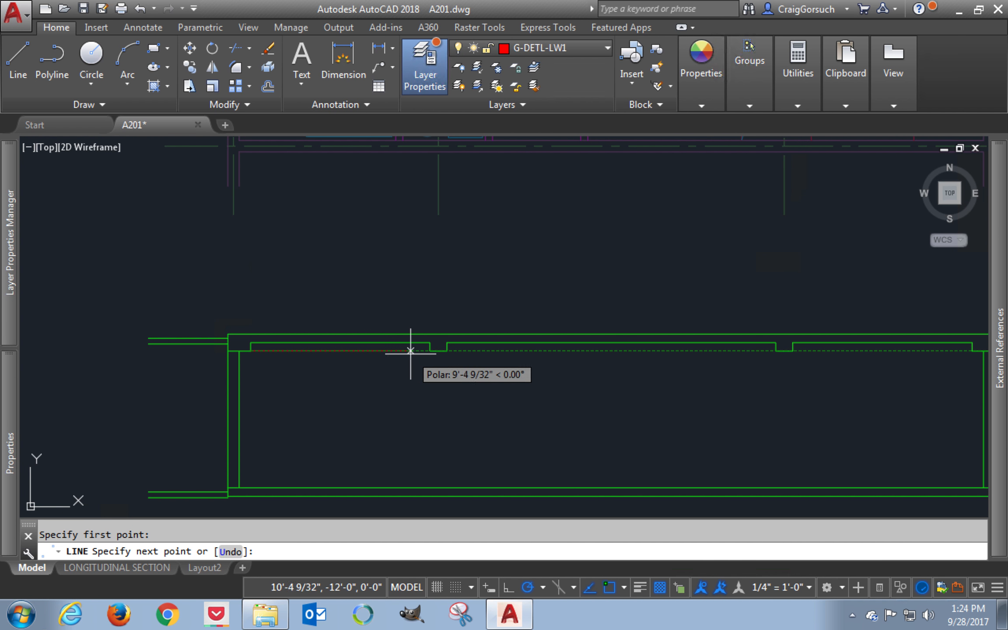
{"action": "left_click", "coordinate": [430, 351]}
{"action": "key", "text": "Return"}
Draw matching horizontal lines between the bottom corners of the two middle beam drops and from there to the right-end drop
{"action": "key", "text": "Return"}
{"action": "left_click", "coordinate": [448, 351]}
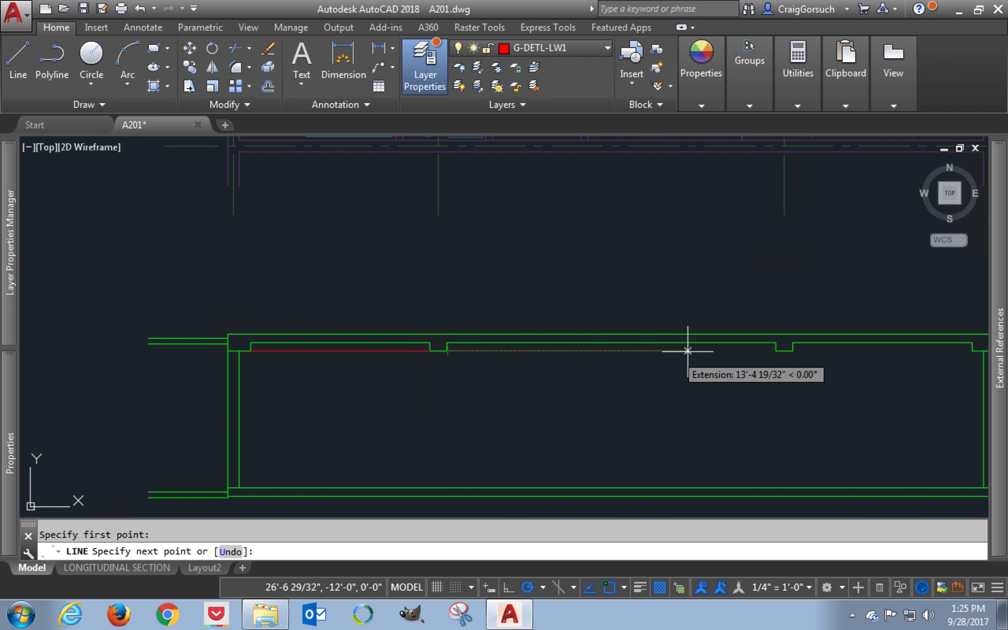
{"action": "left_click", "coordinate": [775, 350]}
{"action": "key", "text": "Return"}
{"action": "scroll", "coordinate": [775, 352], "scroll_direction": "up", "scroll_amount": 2}
{"action": "middle_click_drag", "start_coordinate": [765, 354], "coordinate": [452, 367]}
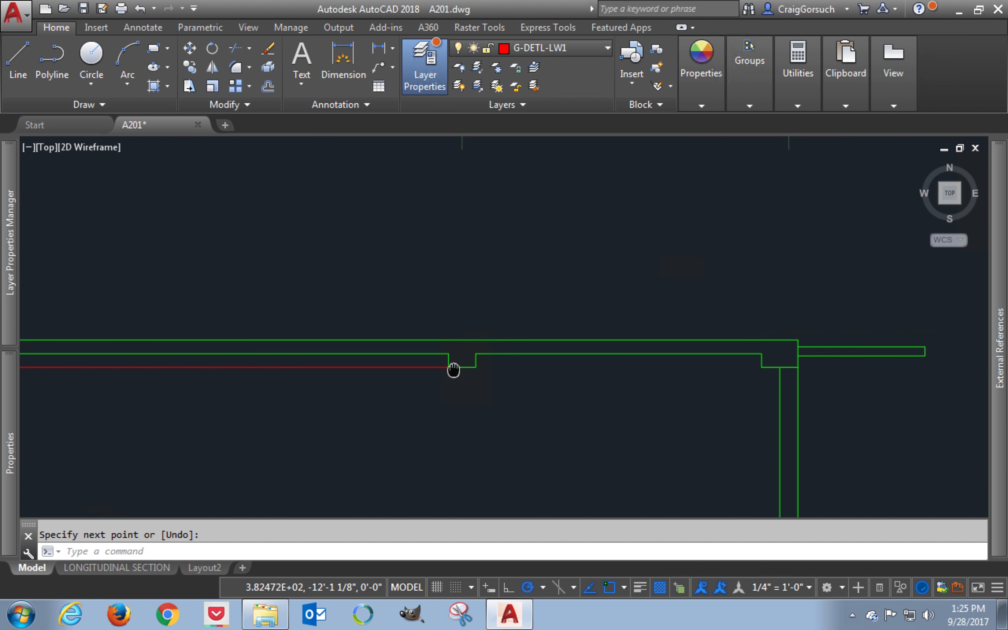
{"action": "scroll", "coordinate": [455, 369], "scroll_direction": "down", "scroll_amount": 2}
{"action": "key", "text": "space"}
{"action": "left_click", "coordinate": [466, 368]}
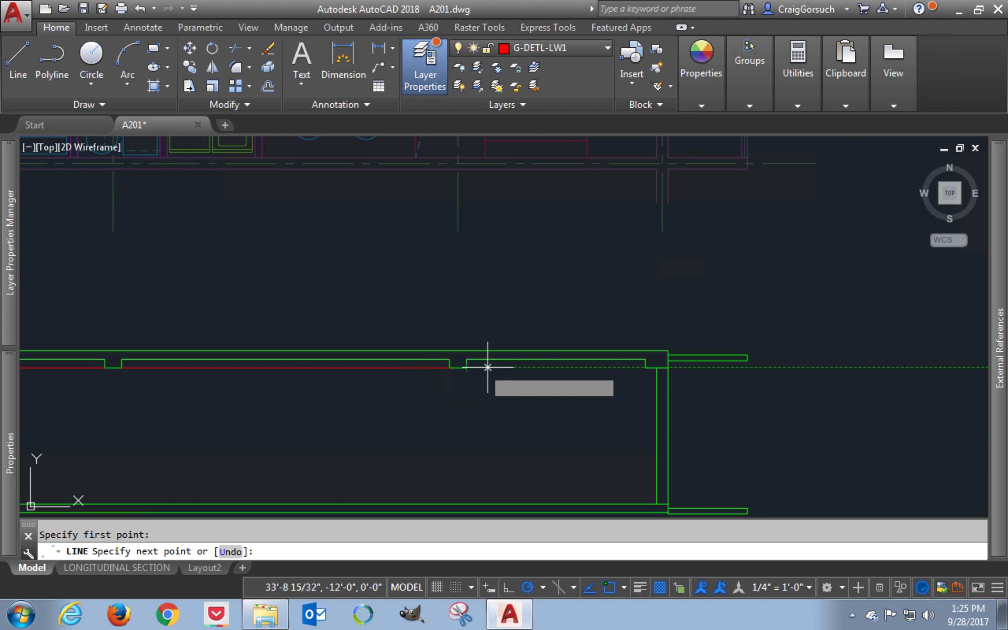
{"action": "left_click", "coordinate": [646, 368]}
{"action": "key", "text": "space"}
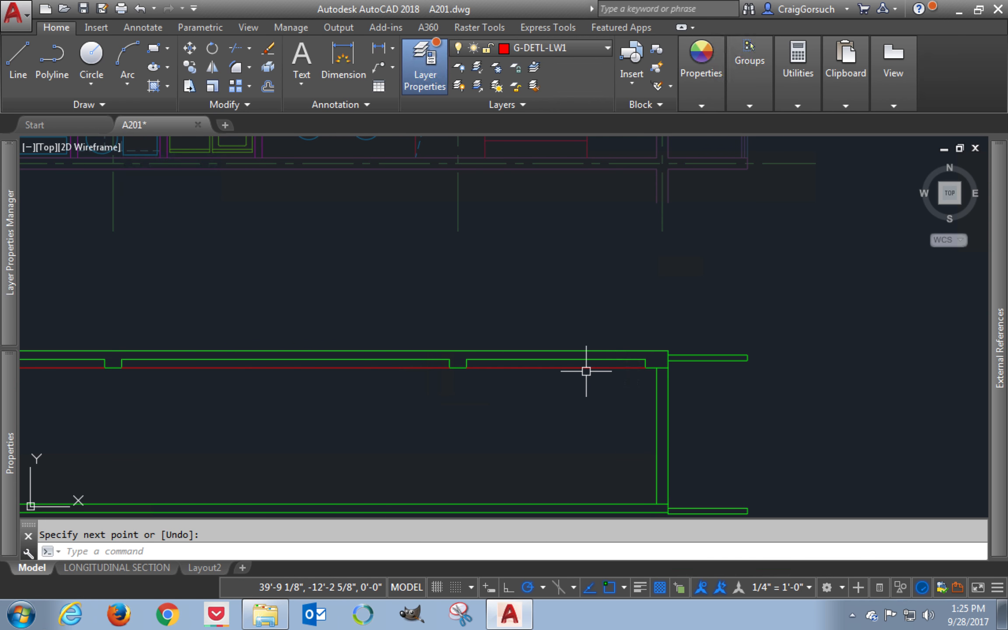
Examine the floor plan's bedroom, bathroom, kitchen and living area against the beam lines in the section below
{"action": "scroll", "coordinate": [586, 371], "scroll_direction": "down", "scroll_amount": 5}
{"action": "scroll", "coordinate": [585, 371], "scroll_direction": "up", "scroll_amount": 5}
{"action": "middle_click_drag", "start_coordinate": [577, 304], "coordinate": [580, 468]}
{"action": "middle_click_drag", "start_coordinate": [517, 287], "coordinate": [552, 444]}
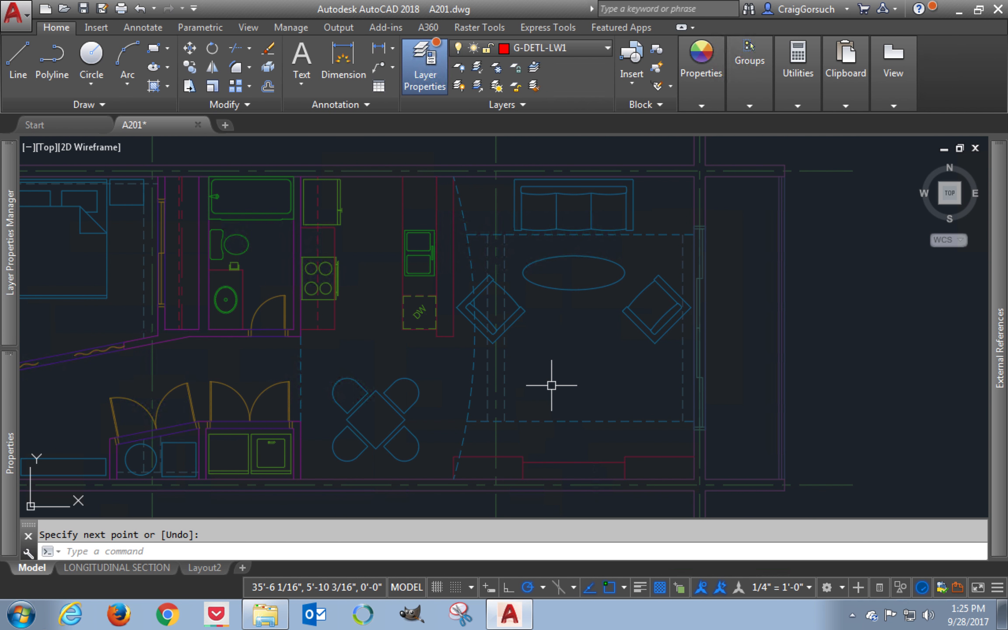
{"action": "middle_click_drag", "start_coordinate": [552, 385], "coordinate": [765, 398]}
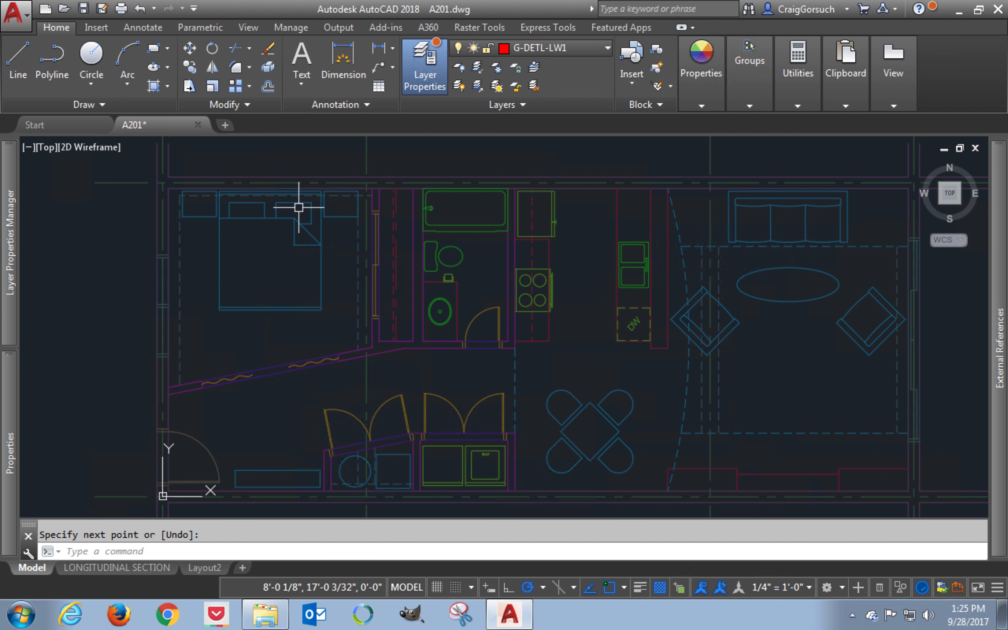
{"action": "scroll", "coordinate": [299, 207], "scroll_direction": "up", "scroll_amount": 2}
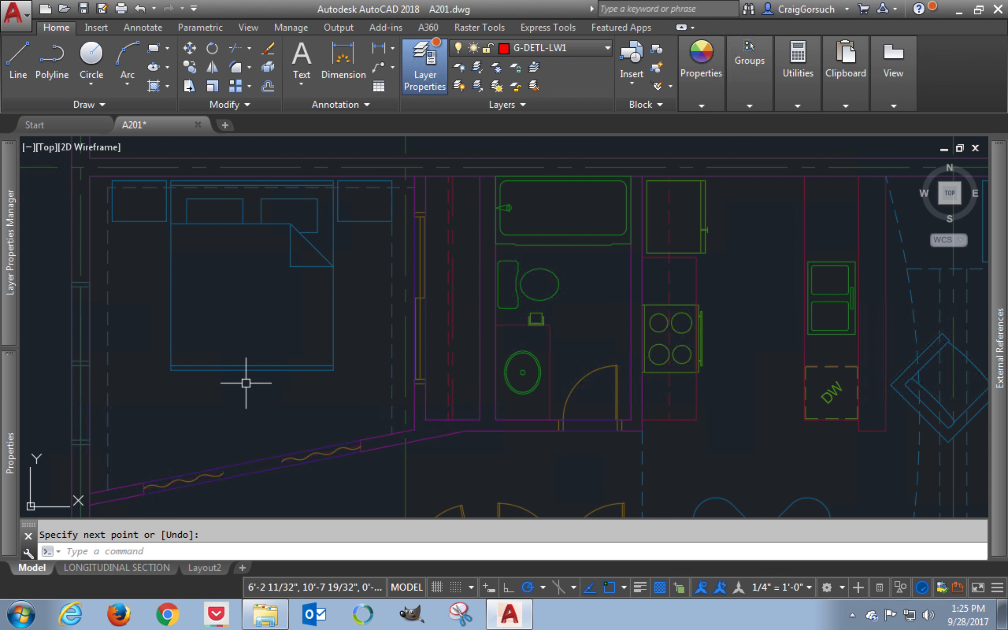
{"action": "left_click_drag", "start_coordinate": [229, 413], "coordinate": [246, 416]}
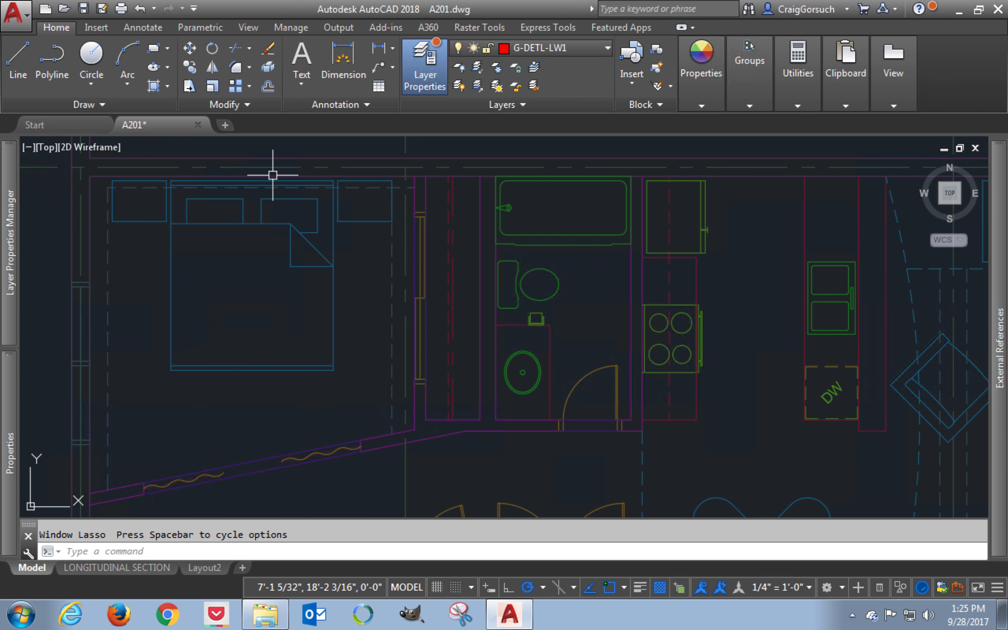
{"action": "scroll", "coordinate": [284, 294], "scroll_direction": "down", "scroll_amount": 2}
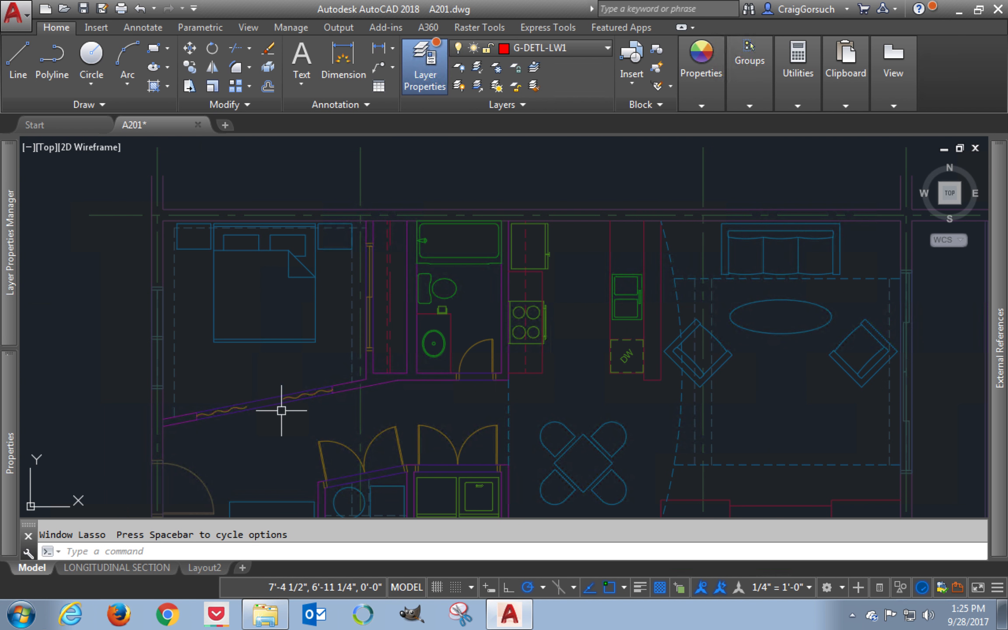
{"action": "middle_click_drag", "start_coordinate": [279, 412], "coordinate": [265, 152]}
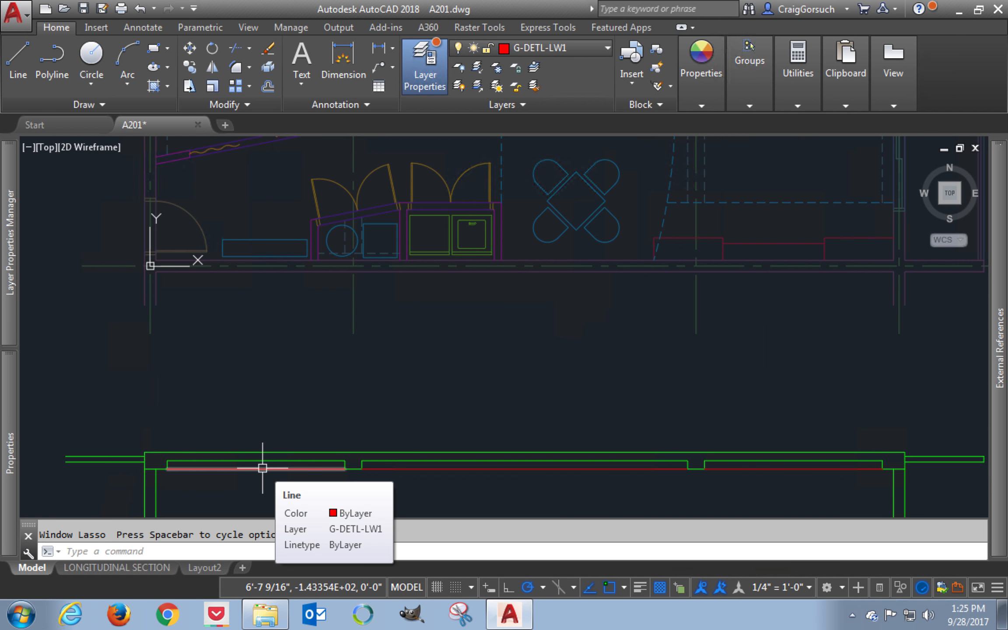
{"action": "middle_click_drag", "start_coordinate": [263, 467], "coordinate": [322, 345]}
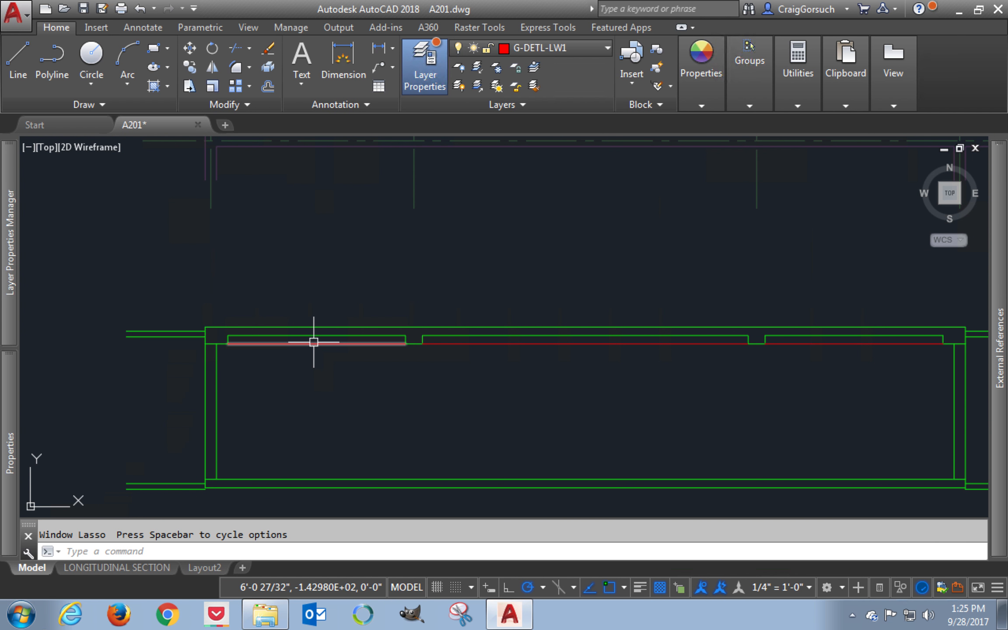
{"action": "scroll", "coordinate": [297, 339], "scroll_direction": "up", "scroll_amount": 2}
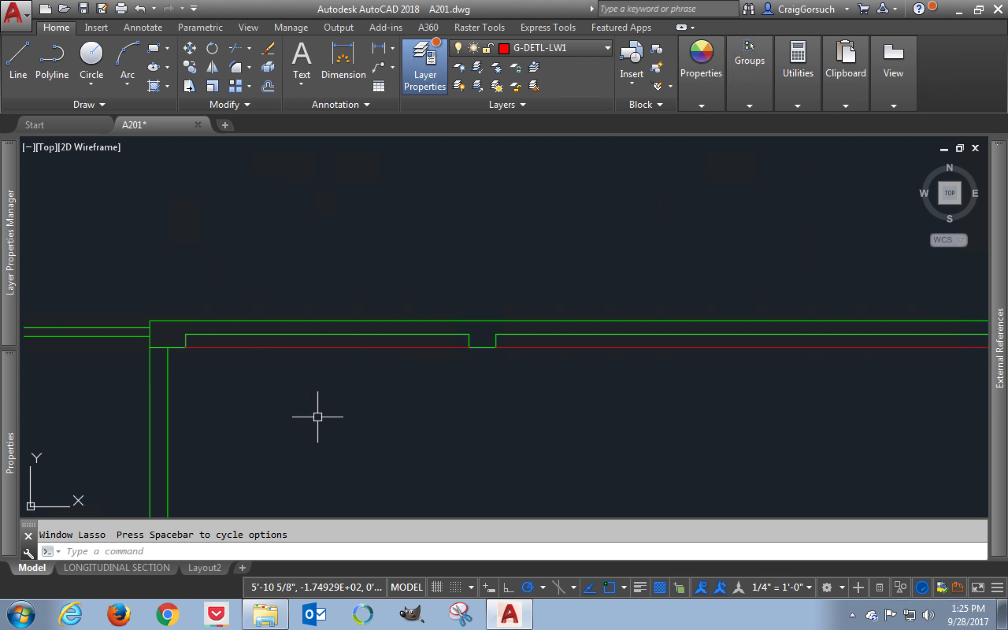
{"action": "scroll", "coordinate": [317, 415], "scroll_direction": "down", "scroll_amount": 1}
{"action": "scroll", "coordinate": [315, 417], "scroll_direction": "down", "scroll_amount": 1}
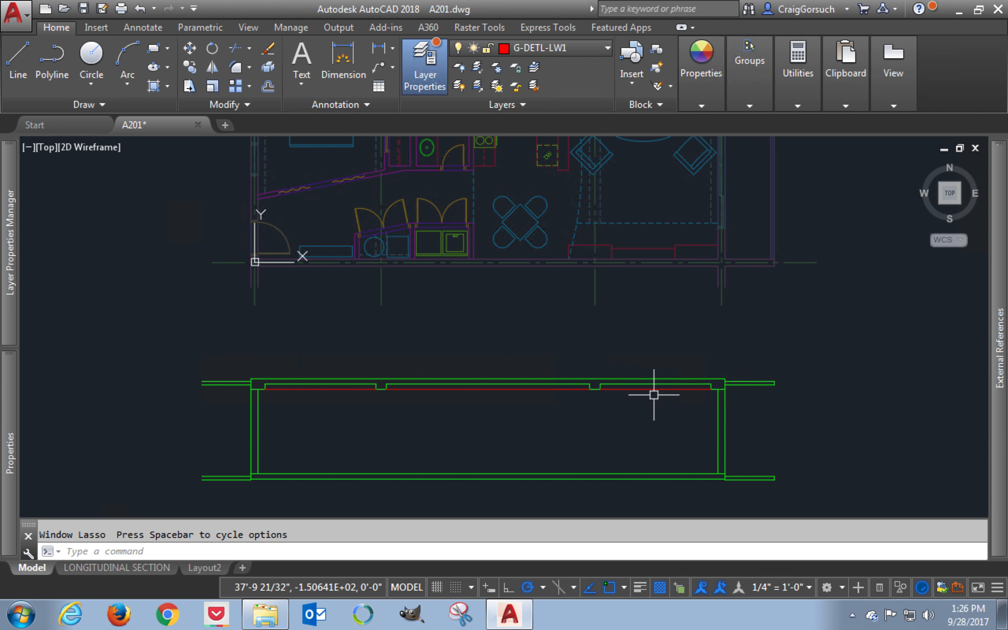
Make the layer of the upper slab's right balcony extension, G-DETL-LW3, current by picking its top line
{"action": "scroll", "coordinate": [825, 398], "scroll_direction": "down", "scroll_amount": 5}
{"action": "scroll", "coordinate": [818, 399], "scroll_direction": "up", "scroll_amount": 3}
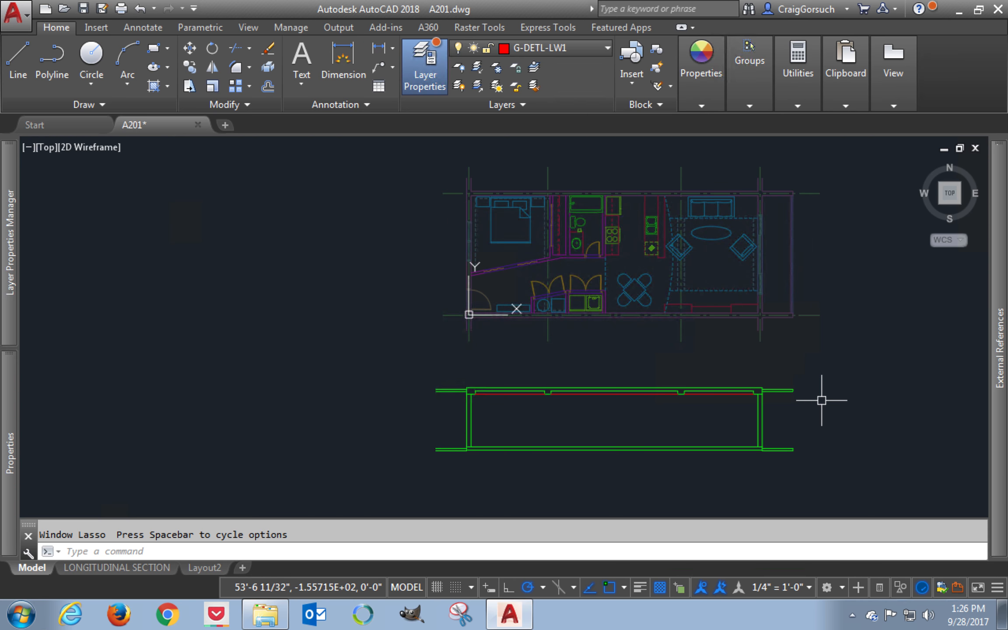
{"action": "scroll", "coordinate": [823, 400], "scroll_direction": "up", "scroll_amount": 6}
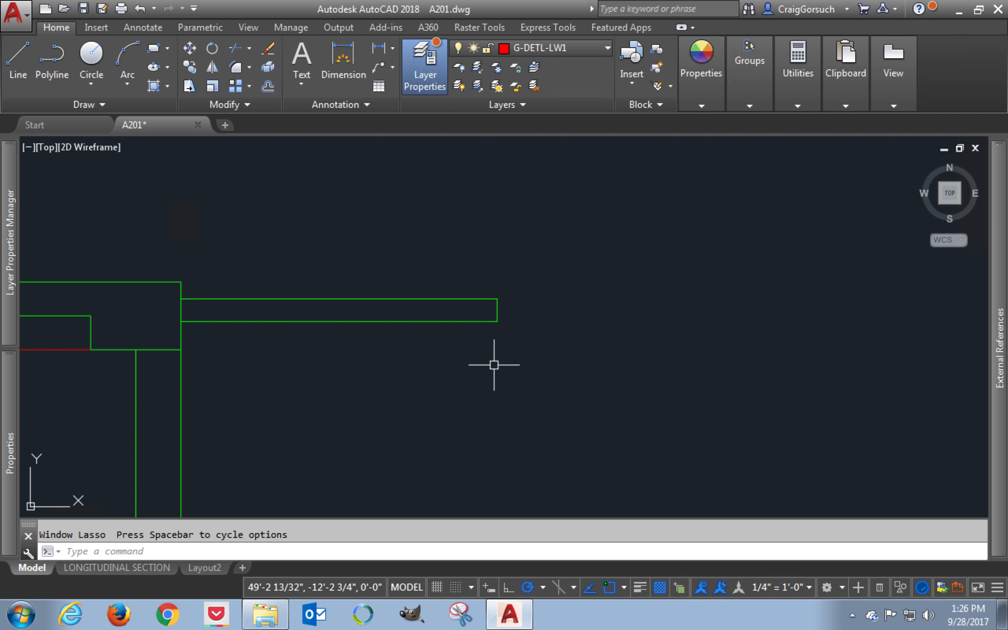
{"action": "left_click", "coordinate": [536, 66]}
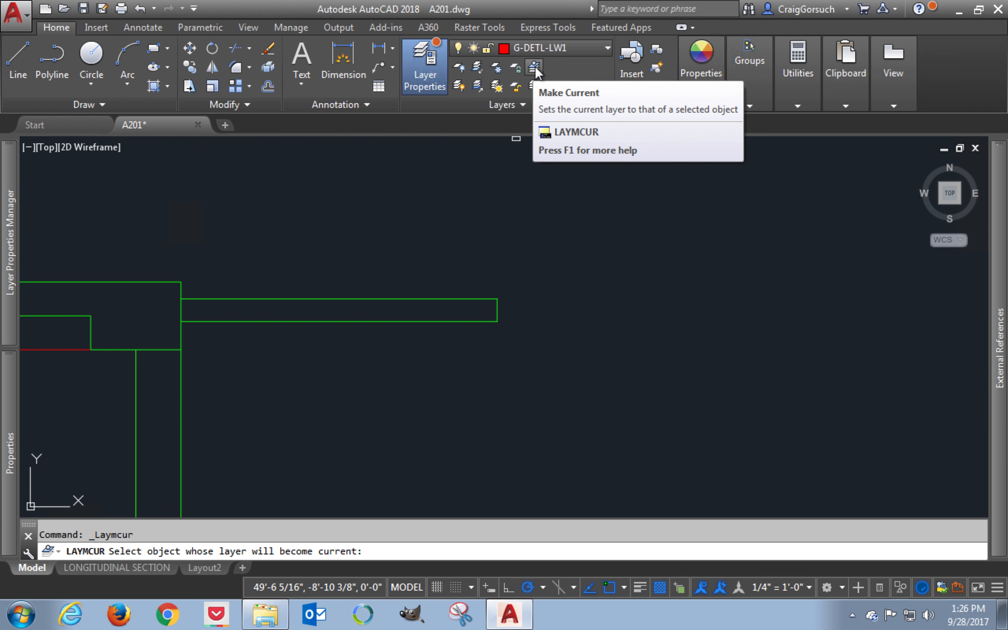
{"action": "left_click", "coordinate": [428, 300]}
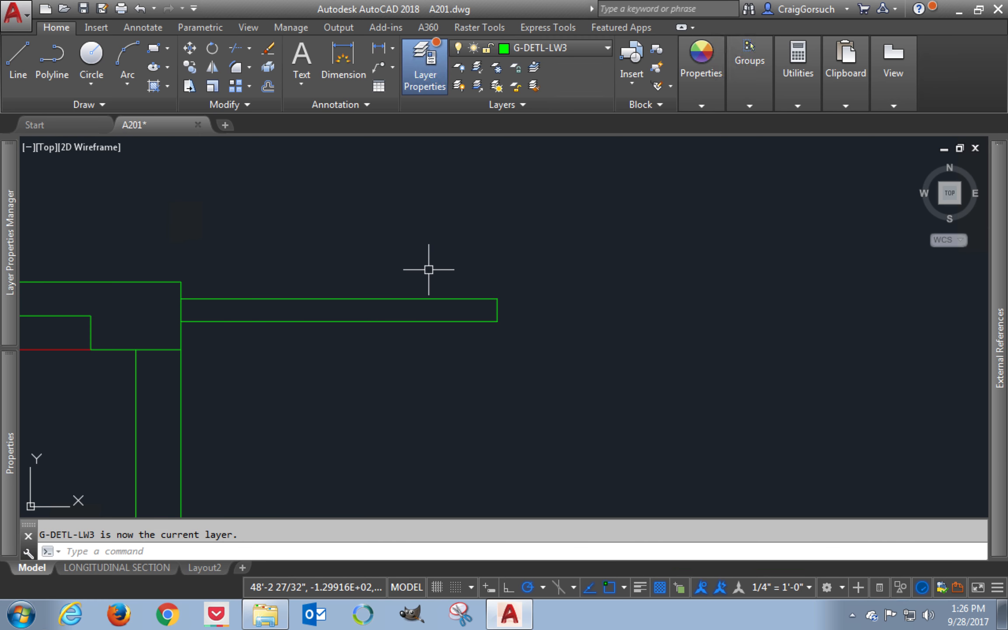
Draw a horizontal line from the right-end drop's lower outer corner to just past the end of the balcony slab
{"action": "type", "text": "l"}
{"action": "key", "text": "Return"}
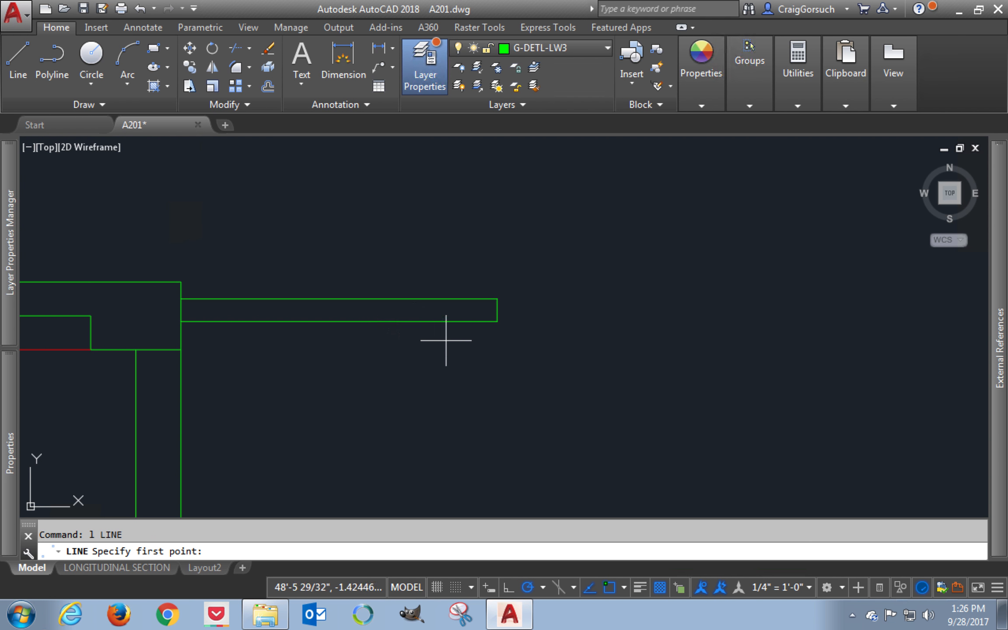
{"action": "left_click", "coordinate": [181, 350]}
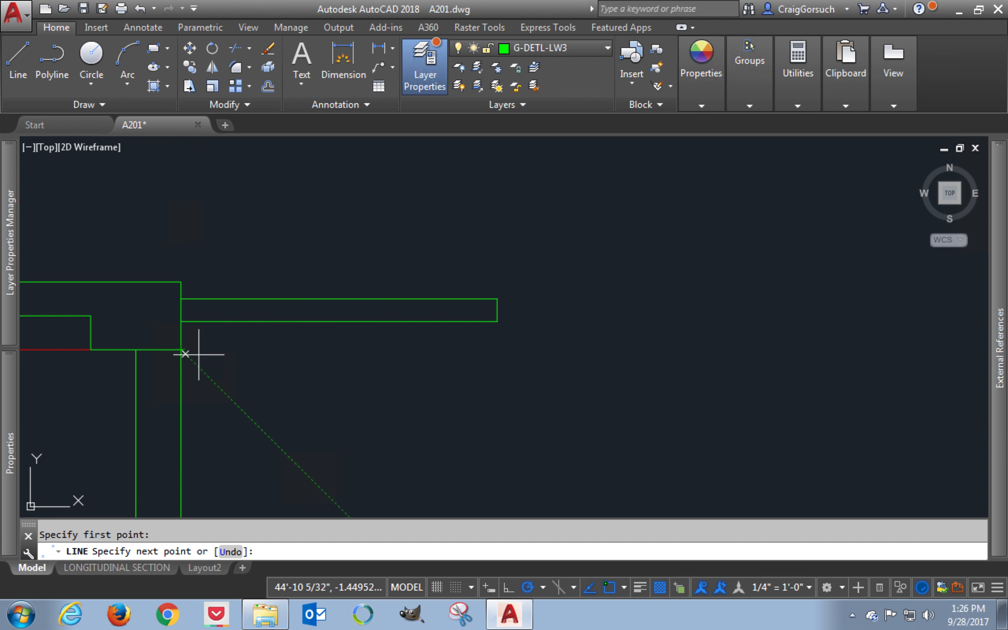
{"action": "left_click", "coordinate": [528, 349]}
{"action": "key", "text": "Return"}
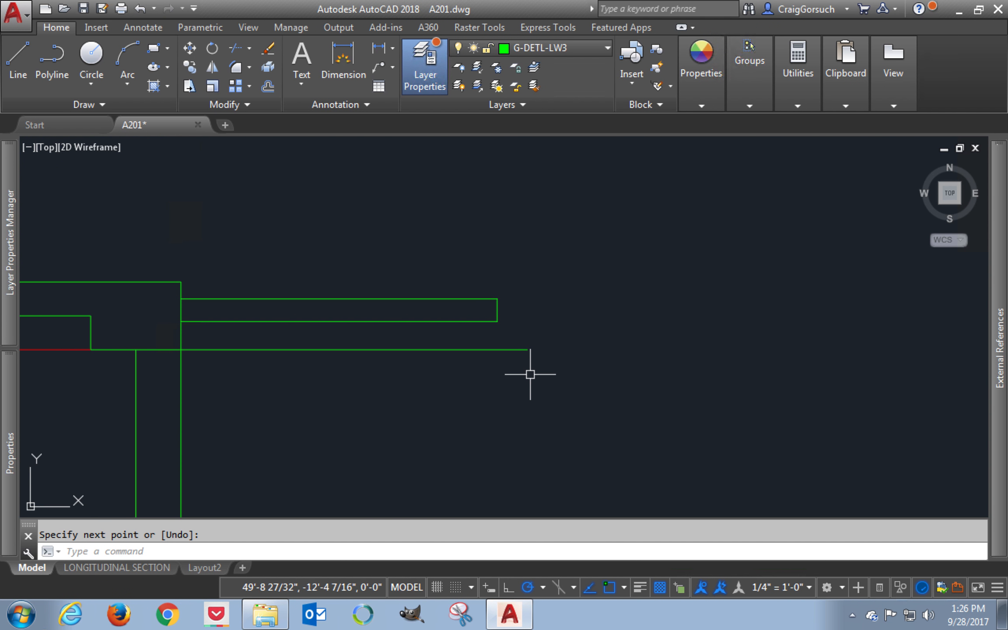
Draw a vertical line from the right balcony slab's underside, 9 inches in from its outer corner, down to the extended horizontal line
{"action": "key", "text": "Return"}
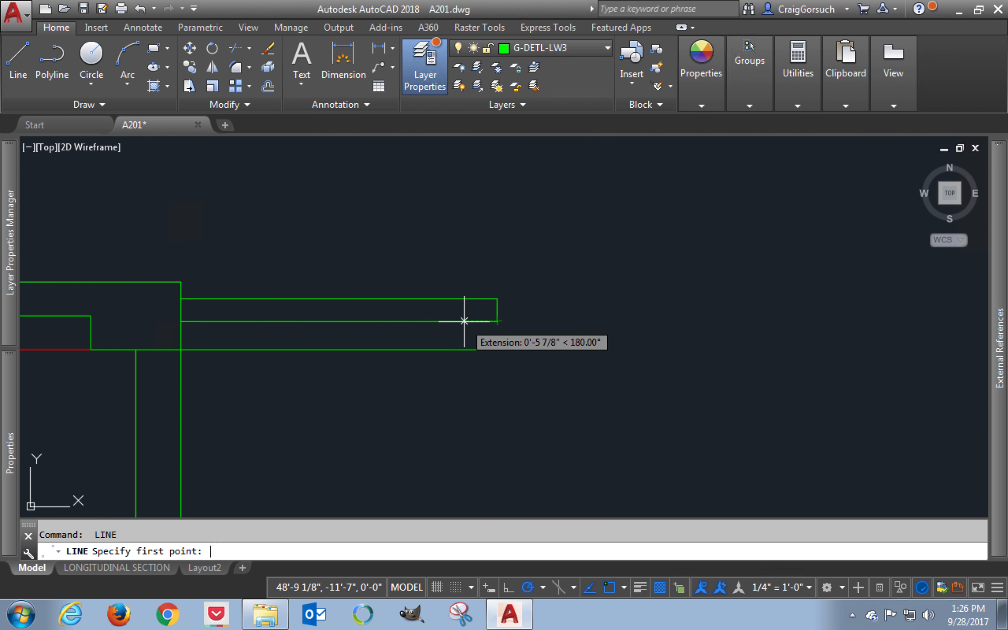
{"action": "key", "text": "Return"}
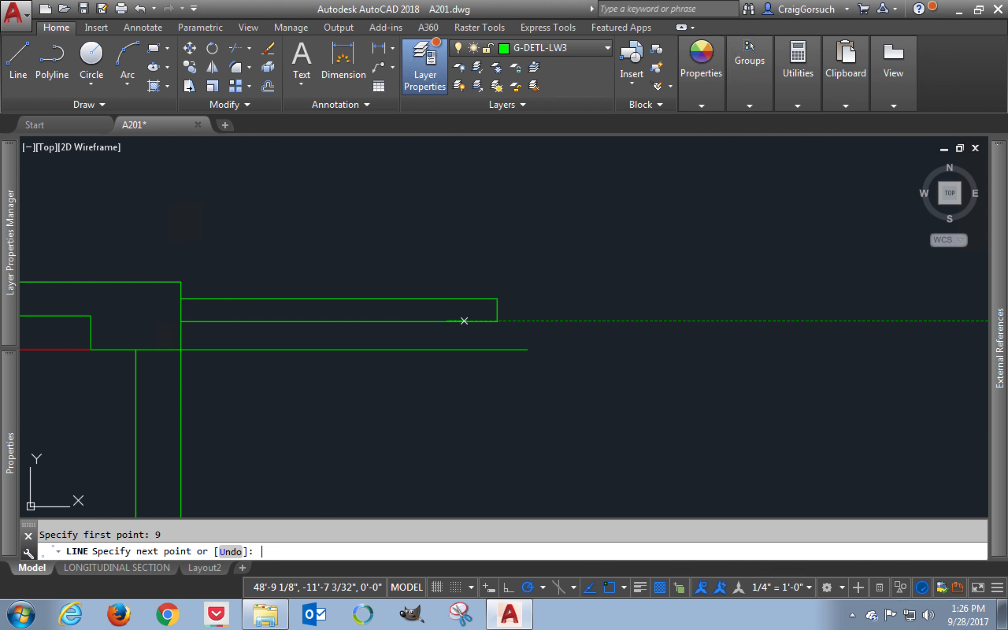
{"action": "left_click", "coordinate": [447, 349]}
{"action": "key", "text": "Return"}
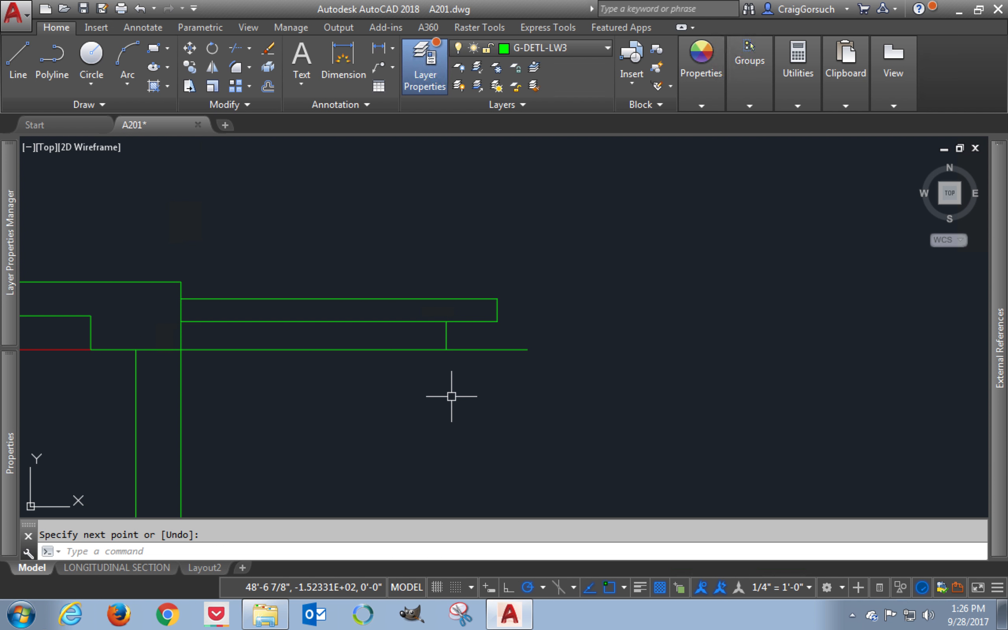
Fillet the vertical line, slab underside, lower horizontal line and balcony end line at radius 0 to form a down-turned slab edge
{"action": "type", "text": "f"}
{"action": "key", "text": "Return"}
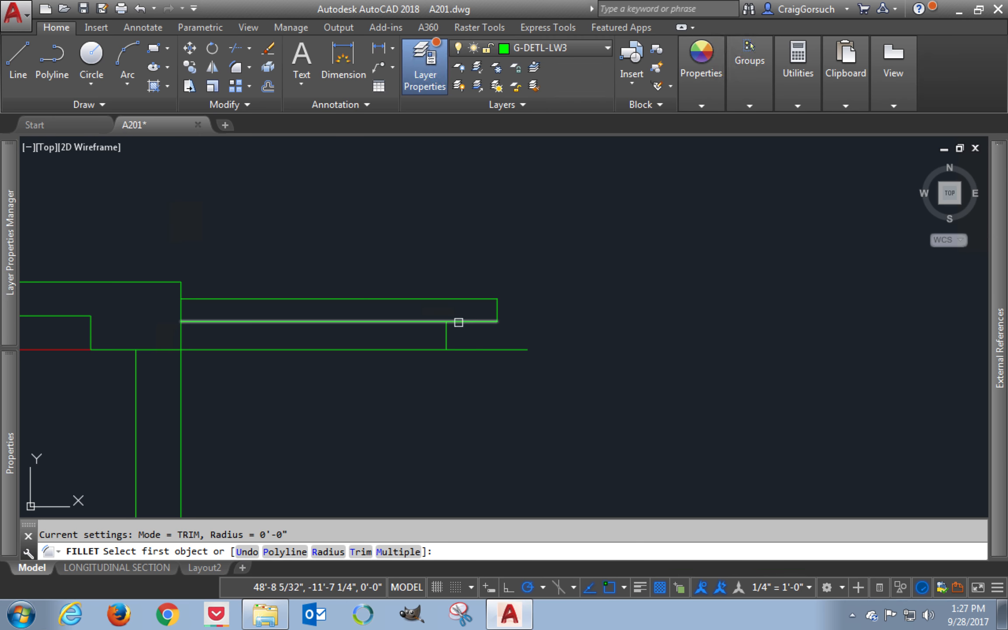
{"action": "left_click", "coordinate": [433, 322]}
{"action": "left_click", "coordinate": [443, 335]}
{"action": "key", "text": "Return"}
{"action": "left_click", "coordinate": [445, 334]}
{"action": "left_click", "coordinate": [473, 350]}
{"action": "key", "text": "Return"}
{"action": "left_click", "coordinate": [476, 348]}
{"action": "left_click", "coordinate": [496, 321]}
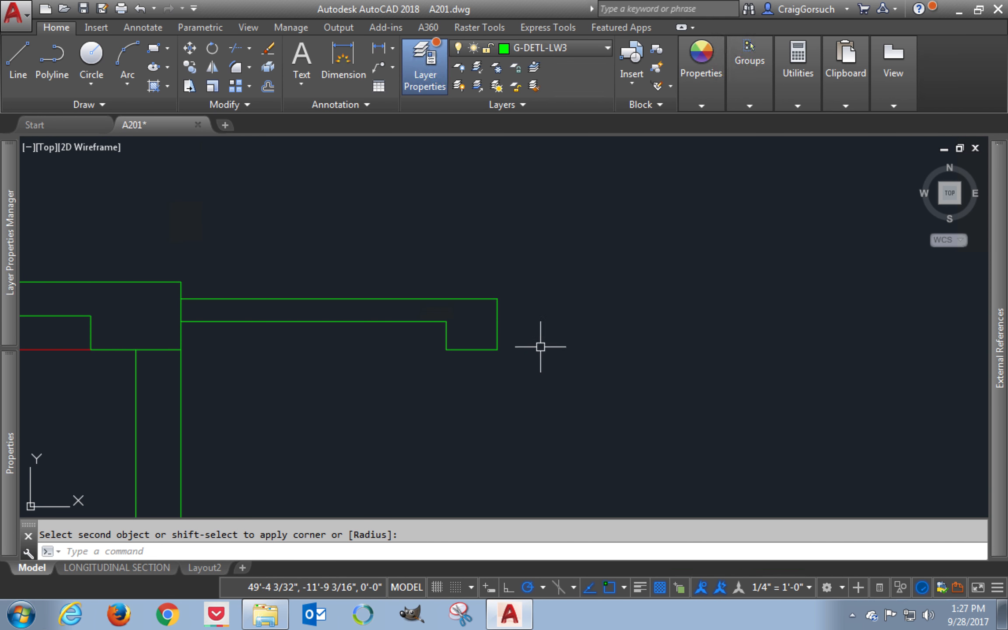
Offset the lower slab's top line 3' upward between the end walls
{"action": "scroll", "coordinate": [559, 357], "scroll_direction": "down", "scroll_amount": 3}
{"action": "scroll", "coordinate": [563, 360], "scroll_direction": "down", "scroll_amount": 1}
{"action": "middle_click_drag", "start_coordinate": [560, 360], "coordinate": [623, 320]}
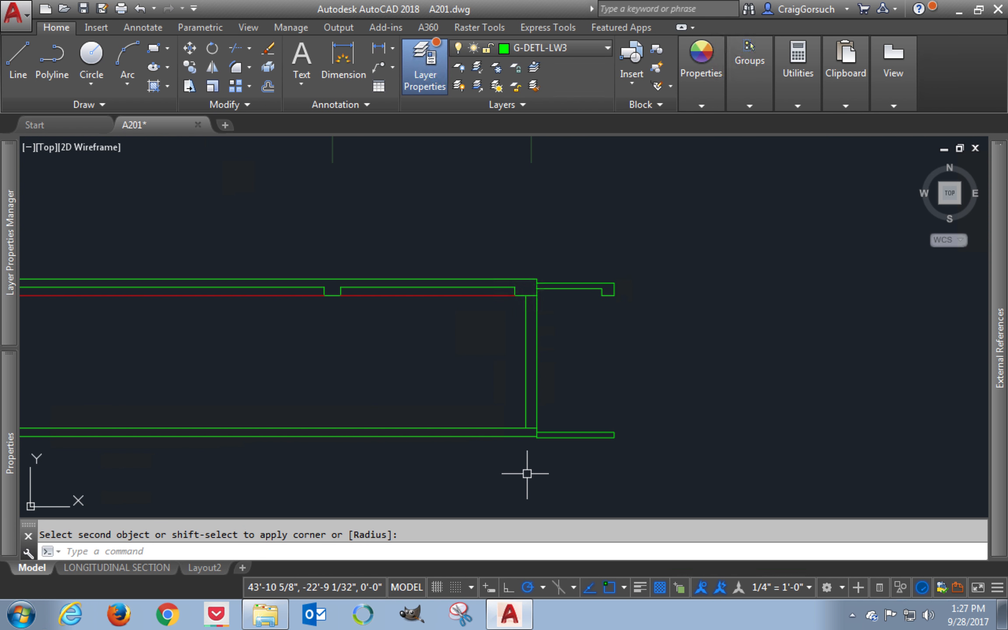
{"action": "mouse_move", "coordinate": [538, 464]}
{"action": "middle_mouse_down"}
{"action": "mouse_move", "coordinate": [660, 457]}
{"action": "mouse_move", "coordinate": [833, 472]}
{"action": "middle_mouse_up"}
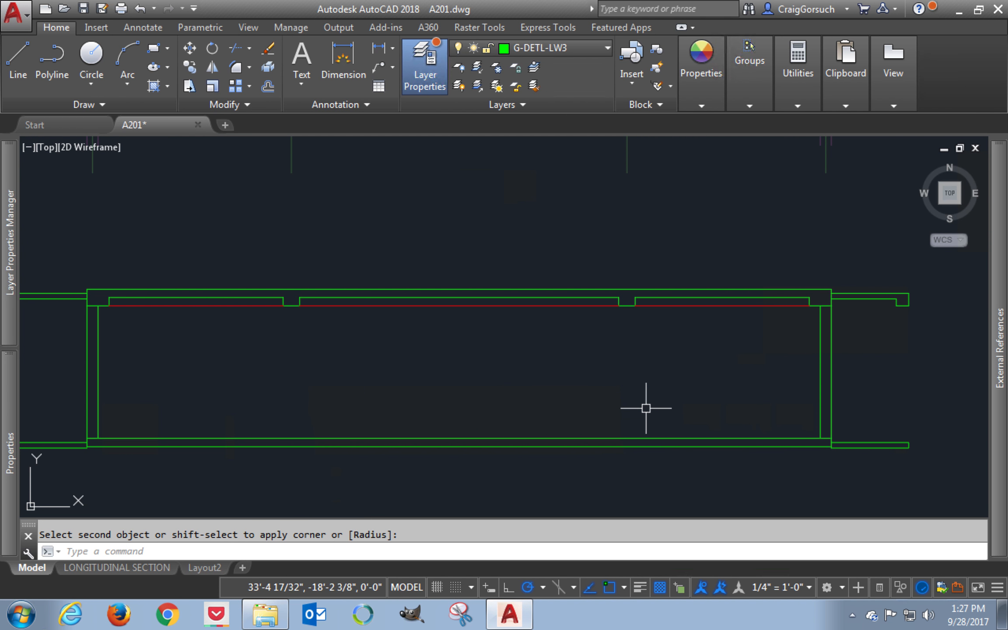
{"action": "middle_click_drag", "start_coordinate": [270, 367], "coordinate": [359, 373]}
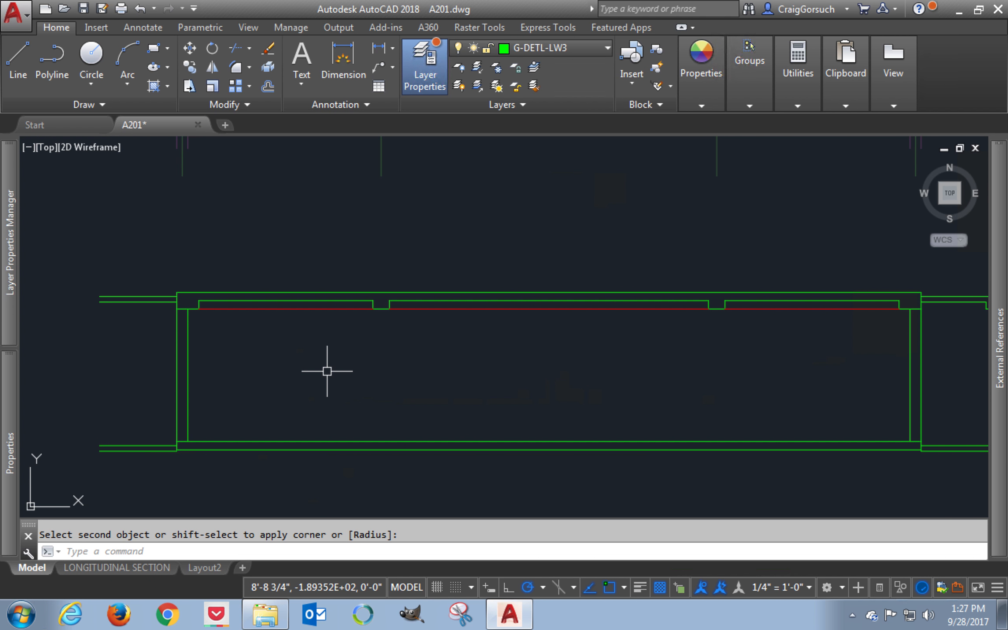
{"action": "key", "text": "Escape"}
{"action": "type", "text": "o"}
{"action": "key", "text": "Return"}
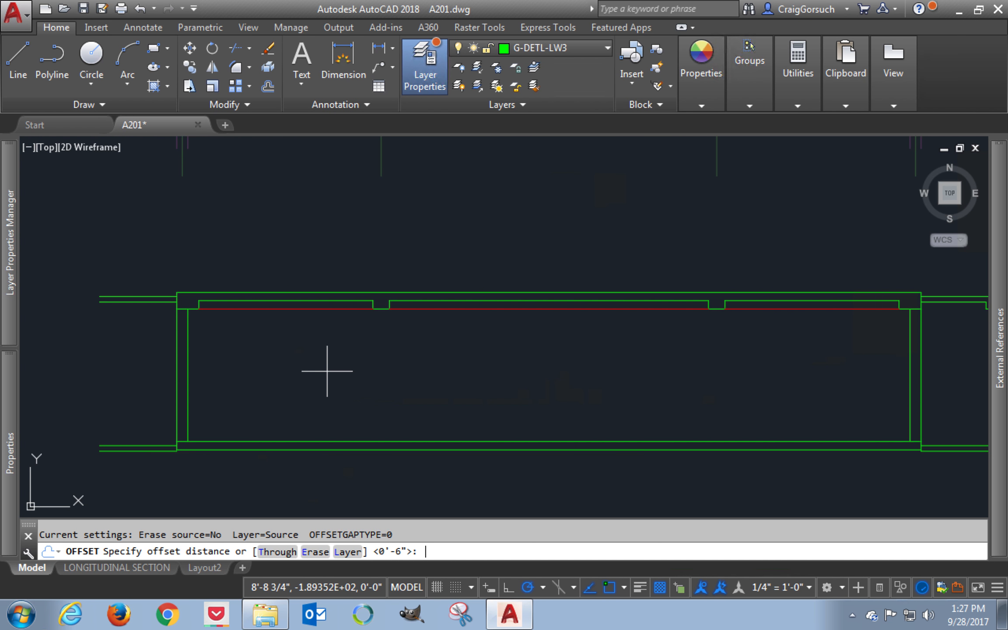
{"action": "type", "text": "3'"}
{"action": "key", "text": "Return"}
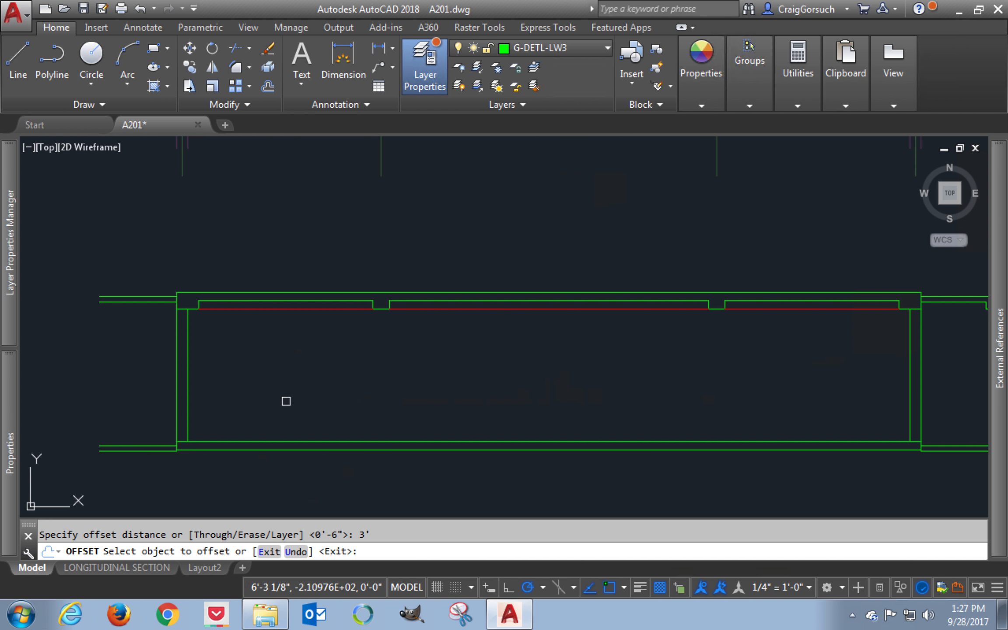
{"action": "left_click", "coordinate": [270, 440]}
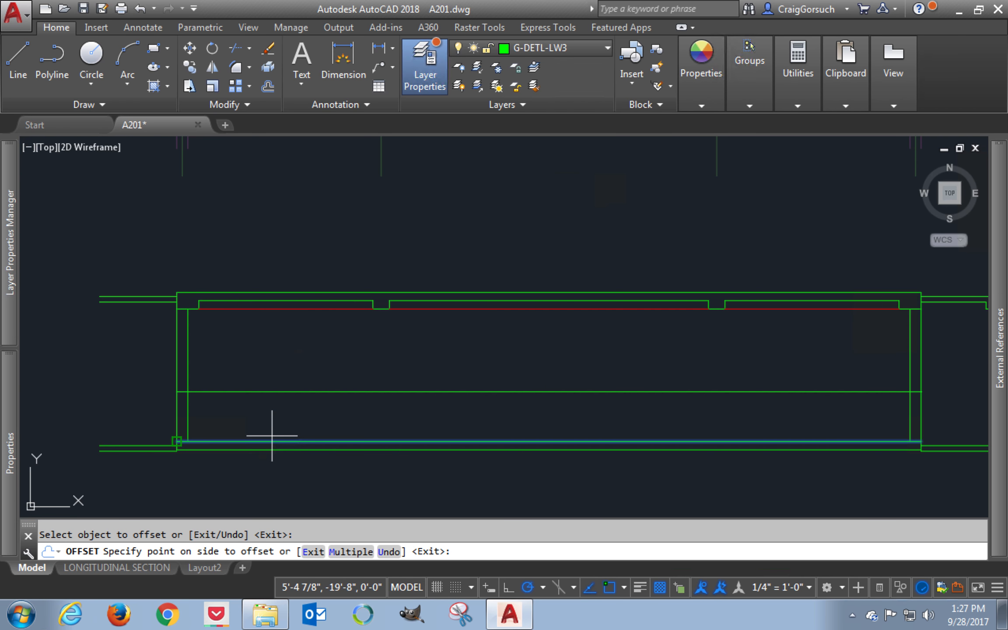
{"action": "left_click", "coordinate": [272, 404]}
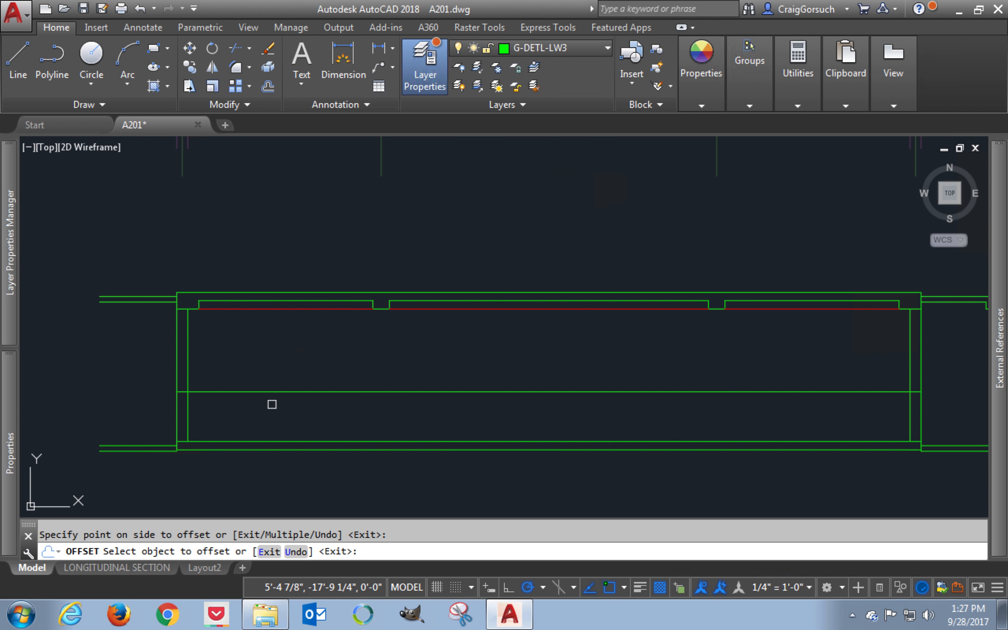
{"action": "key", "text": "Return"}
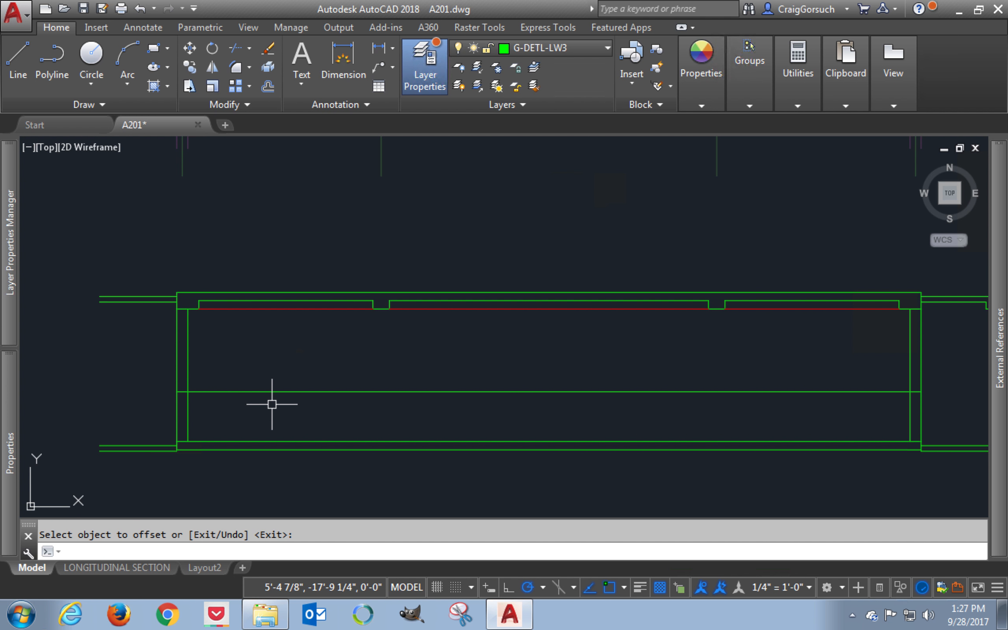
Offset the 3' line another 4' upward to mark the head height of the openings
{"action": "key", "text": "Return"}
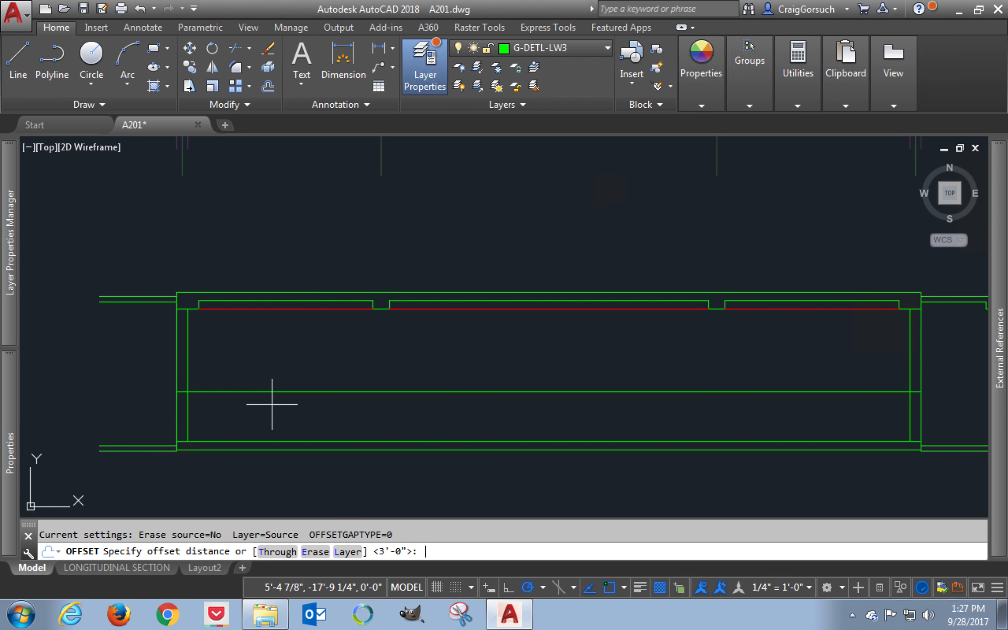
{"action": "key", "text": "Return"}
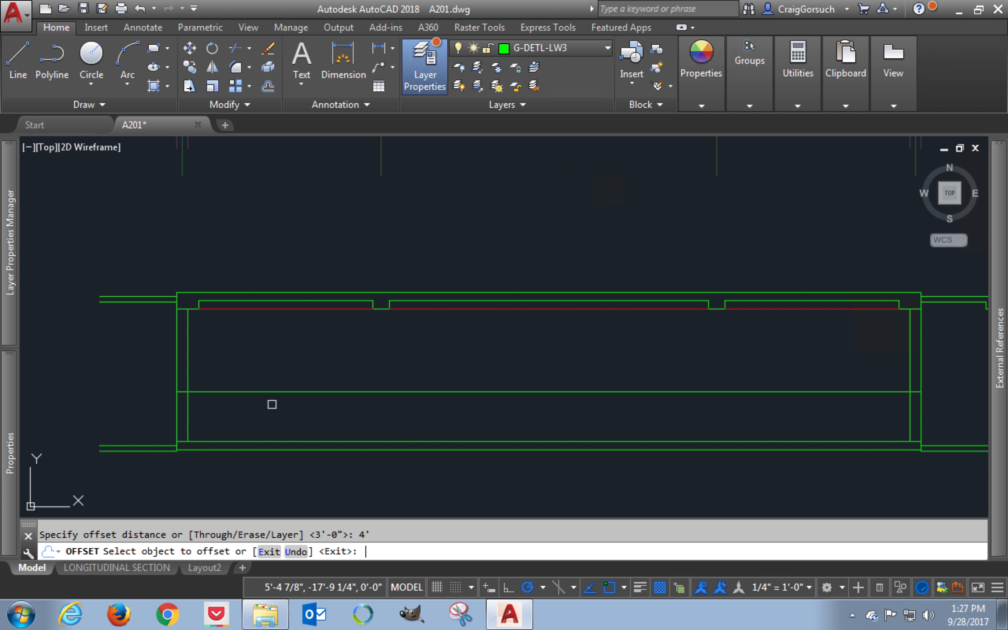
{"action": "left_click", "coordinate": [281, 392]}
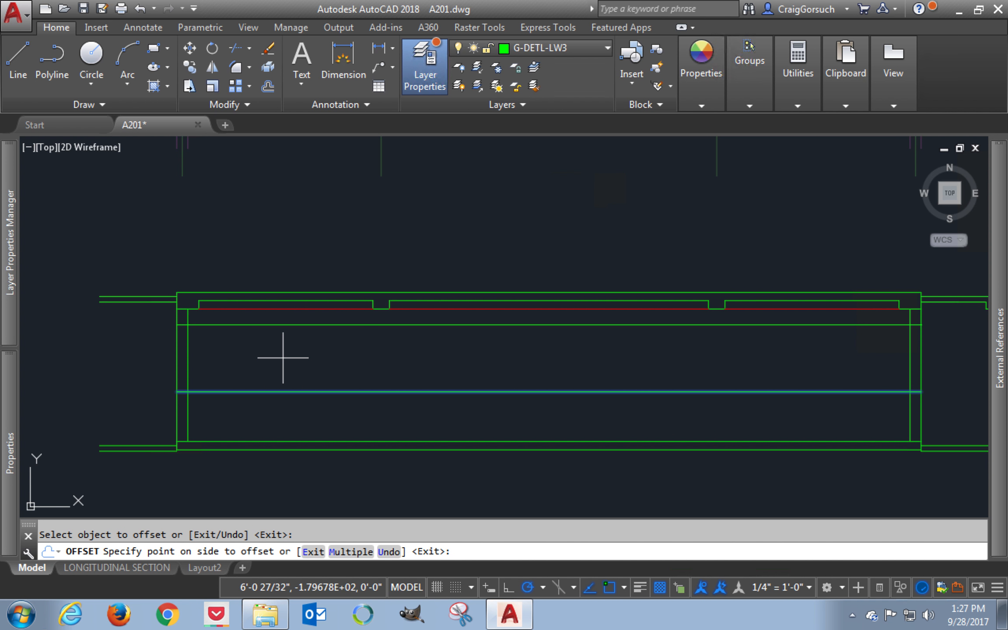
{"action": "left_click", "coordinate": [282, 354]}
{"action": "key", "text": "Return"}
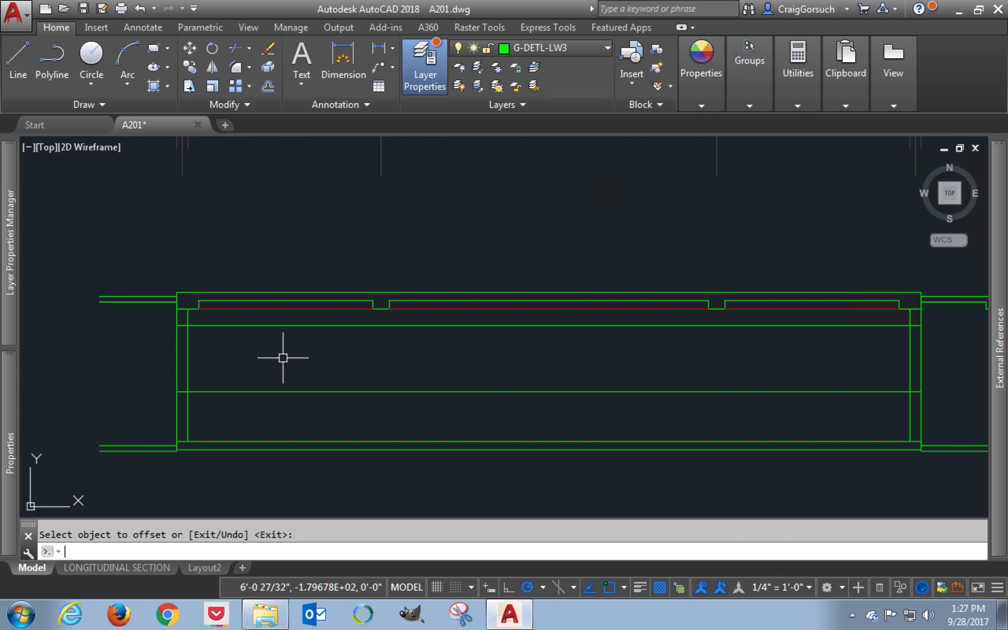
Trim the right end wall from floor to head line, and trim away both offset lines across the room interior
{"action": "type", "text": "tr"}
{"action": "key", "text": "Return"}
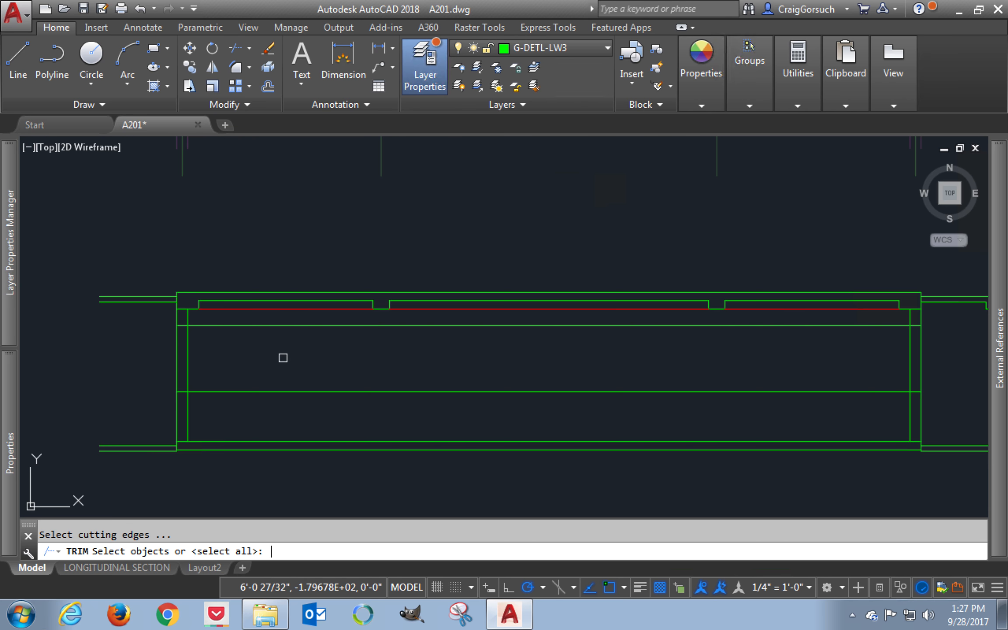
{"action": "key", "text": "Return"}
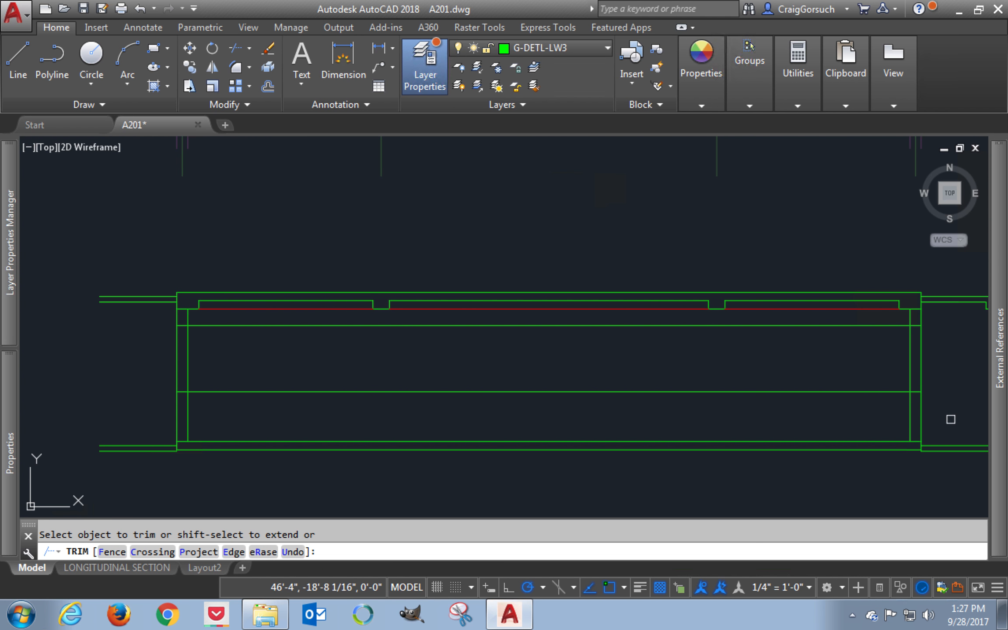
{"action": "left_click", "coordinate": [936, 409]}
{"action": "left_click", "coordinate": [907, 407]}
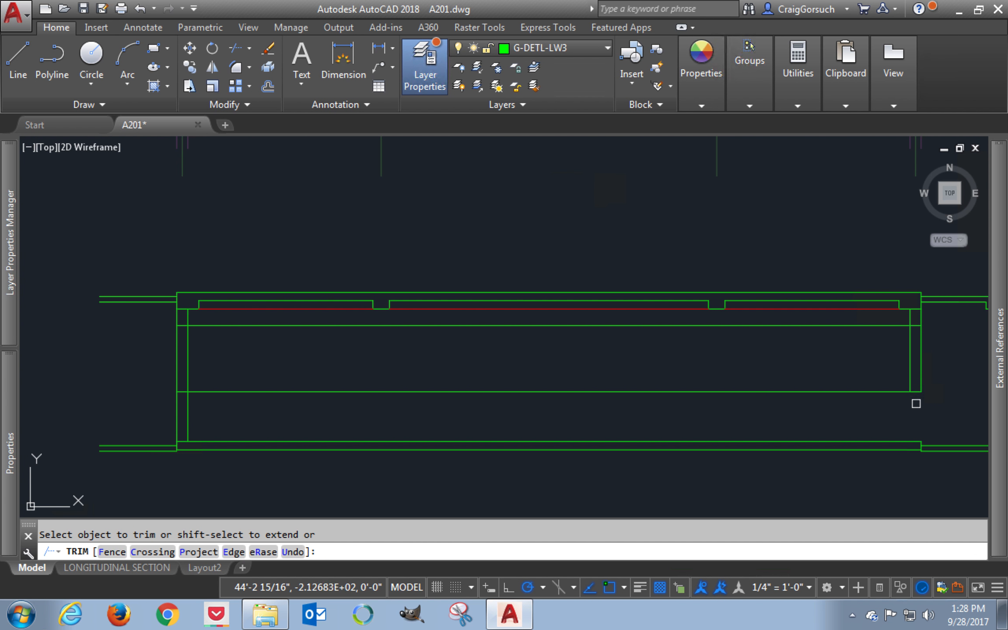
{"action": "left_click", "coordinate": [911, 394]}
{"action": "left_click", "coordinate": [919, 392]}
{"action": "left_click", "coordinate": [917, 392]}
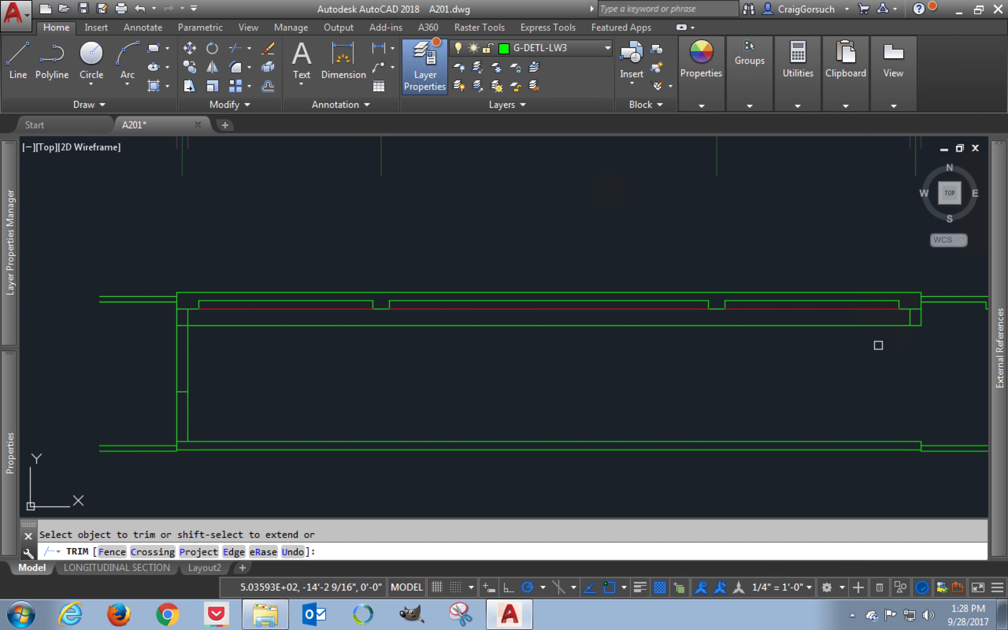
{"action": "left_click", "coordinate": [877, 326]}
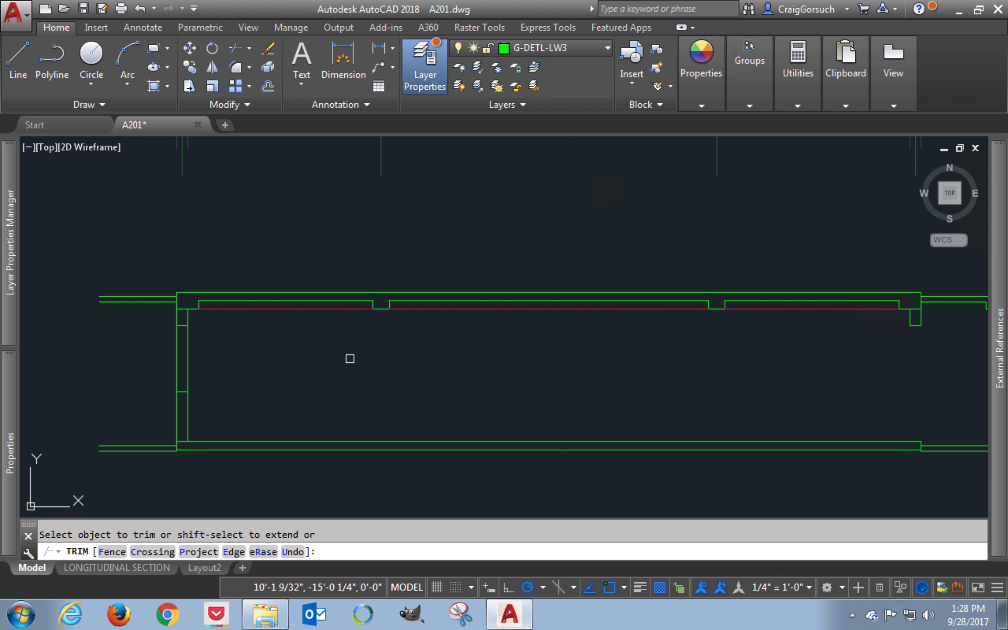
Trim the left end wall's faces between the sill and head lines to open the window
{"action": "left_click", "coordinate": [205, 361]}
{"action": "left_click", "coordinate": [158, 355]}
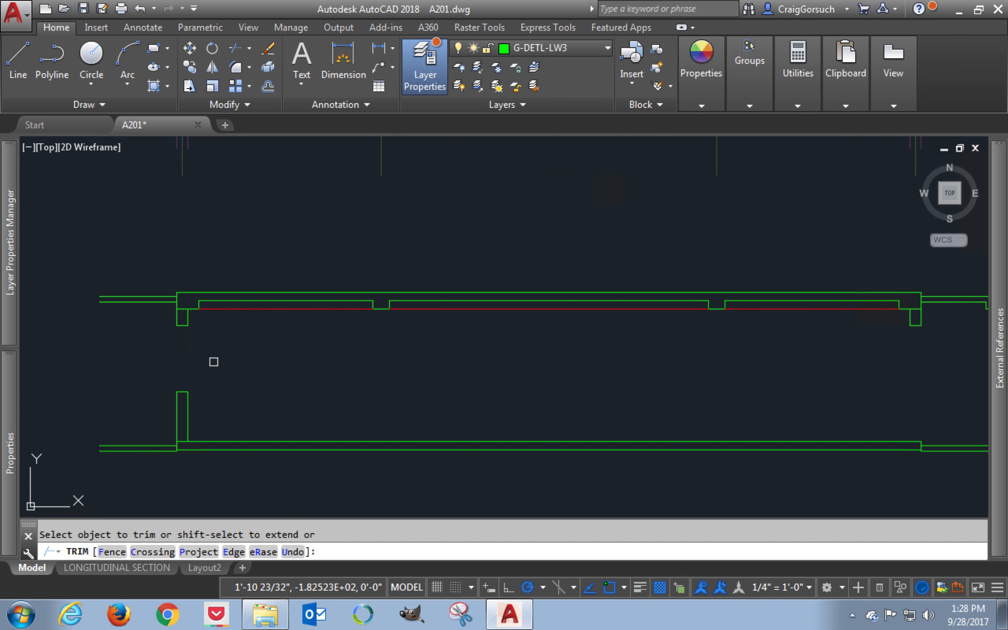
{"action": "key", "text": "Return"}
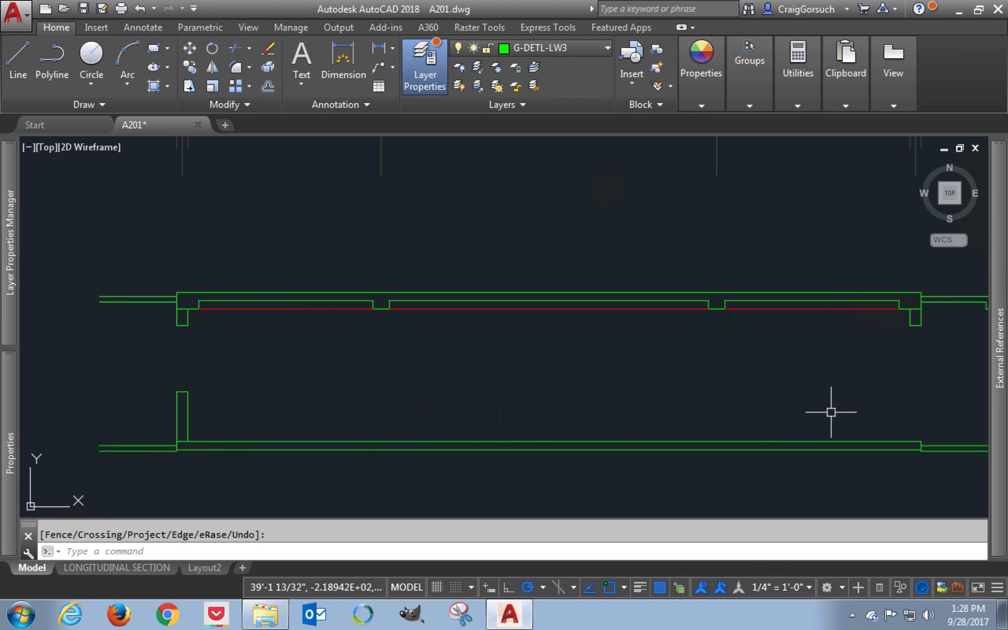
Draw a horizontal section cut line across the whole floor plan, from beyond the balcony edge to past the left exterior wall
{"action": "middle_click_drag", "start_coordinate": [697, 342], "coordinate": [711, 539]}
{"action": "middle_click_drag", "start_coordinate": [655, 308], "coordinate": [638, 429]}
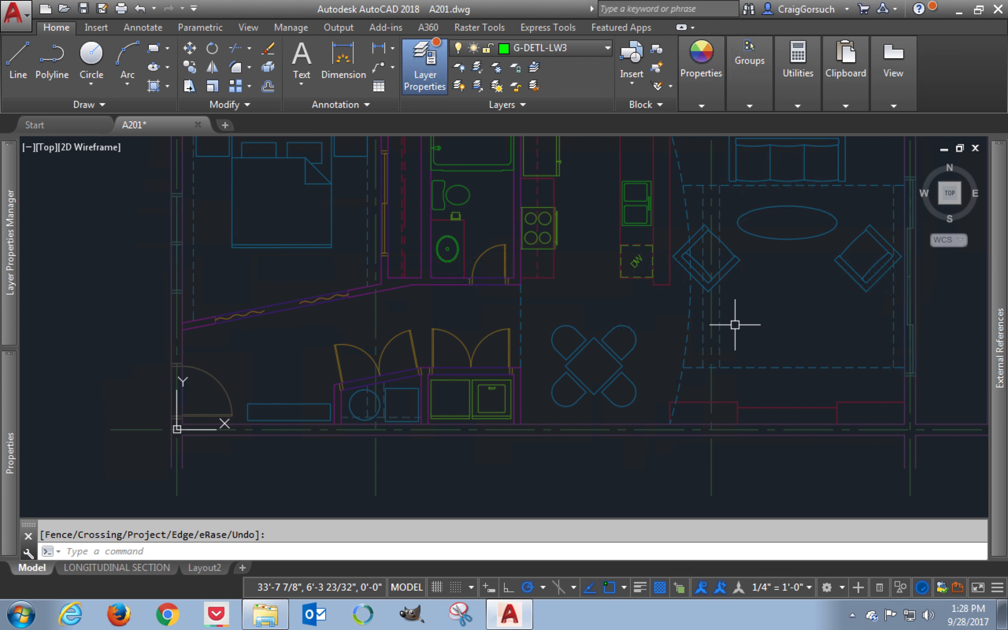
{"action": "type", "text": "l"}
{"action": "key", "text": "Return"}
{"action": "mouse_move", "coordinate": [998, 263]}
{"action": "middle_click_drag", "start_coordinate": [747, 282], "coordinate": [658, 301]}
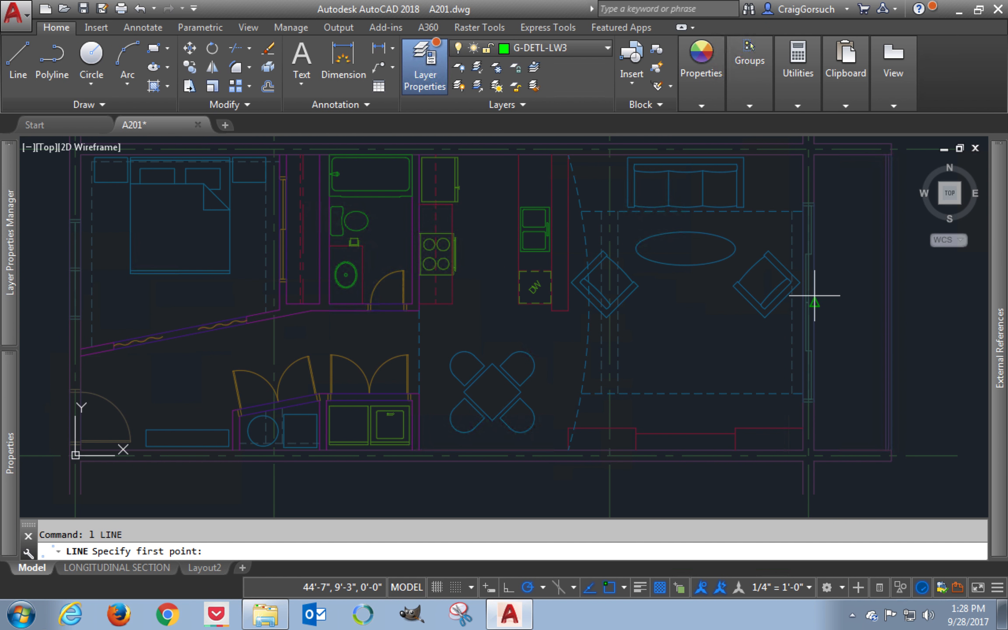
{"action": "left_click", "coordinate": [902, 297]}
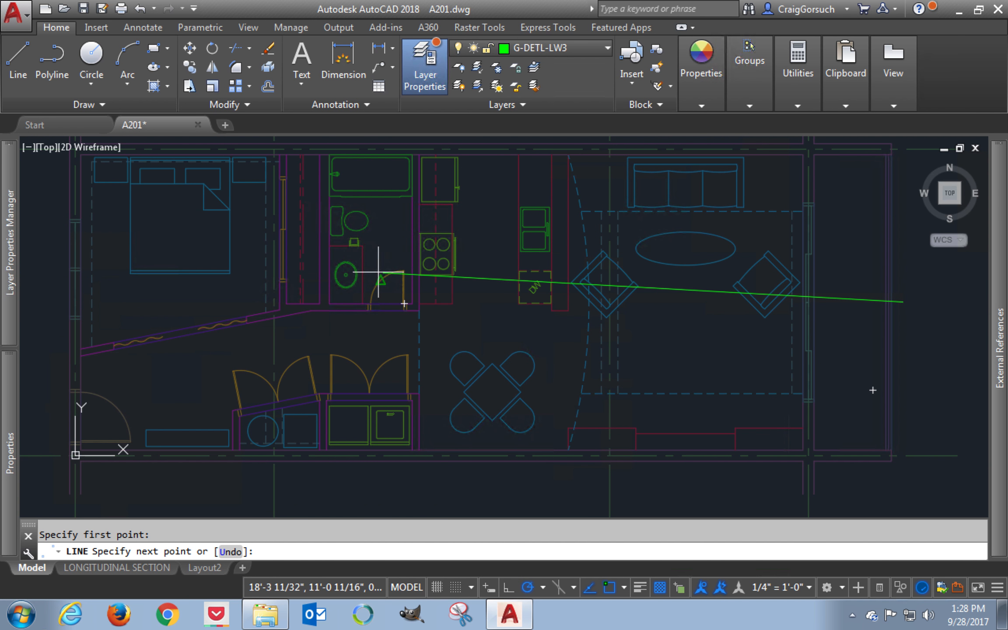
{"action": "mouse_move", "coordinate": [20, 312]}
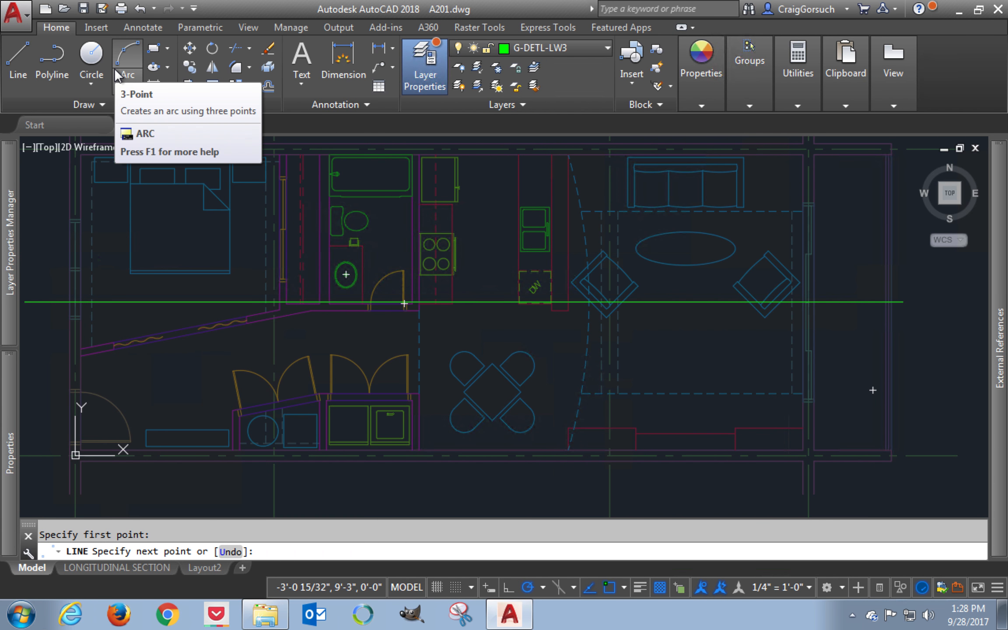
{"action": "left_click", "coordinate": [48, 303]}
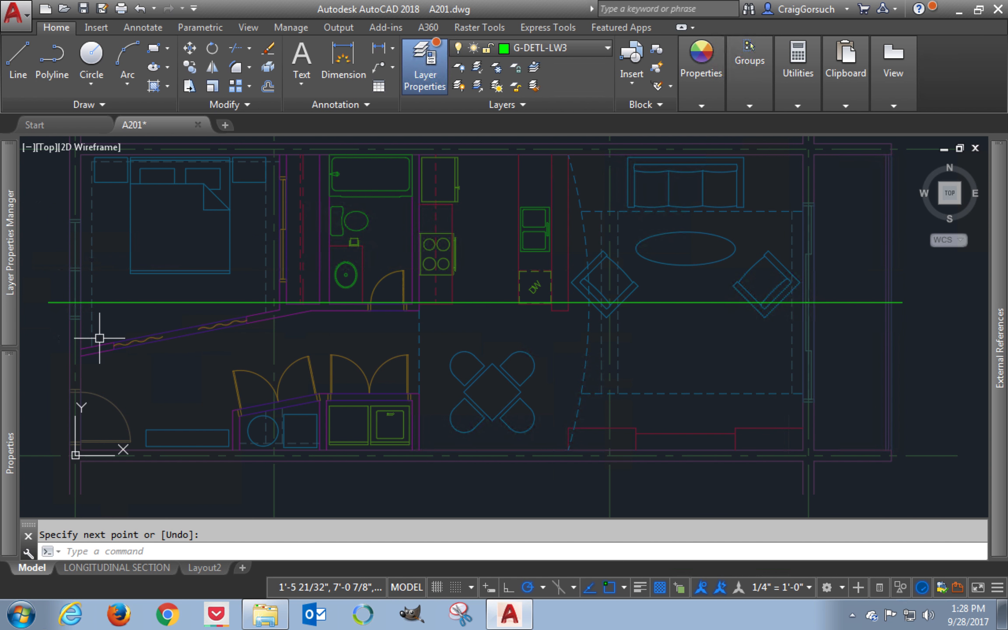
{"action": "key", "text": "Return"}
{"action": "key", "text": "Return"}
{"action": "key", "text": "Escape"}
Move the section cut line straight down to just below the bathroom's lower wall
{"action": "type", "text": "m"}
{"action": "key", "text": "Return"}
{"action": "left_click", "coordinate": [126, 302]}
{"action": "key", "text": "Return"}
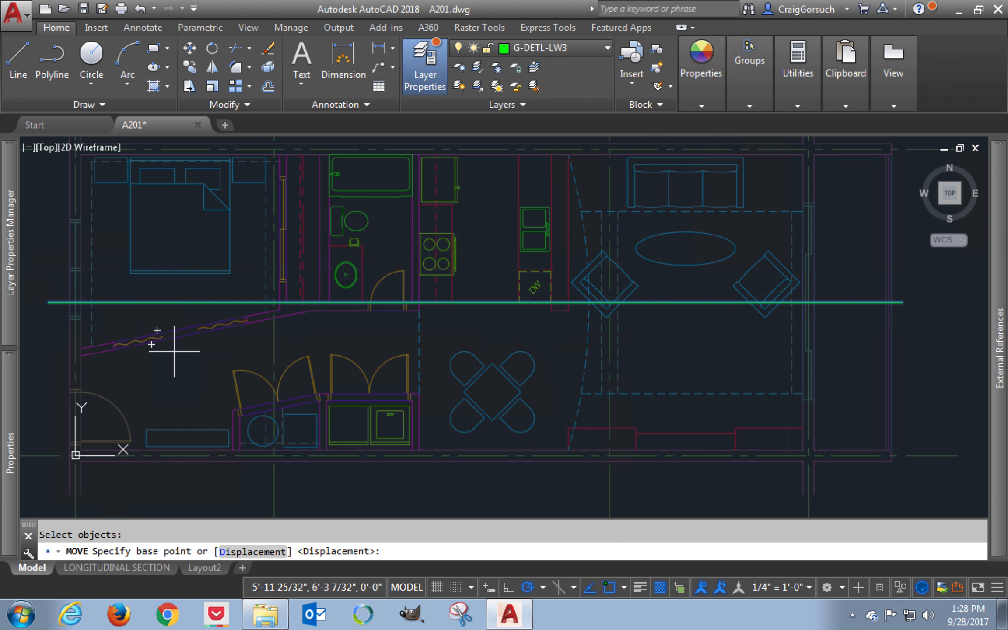
{"action": "left_click", "coordinate": [175, 350]}
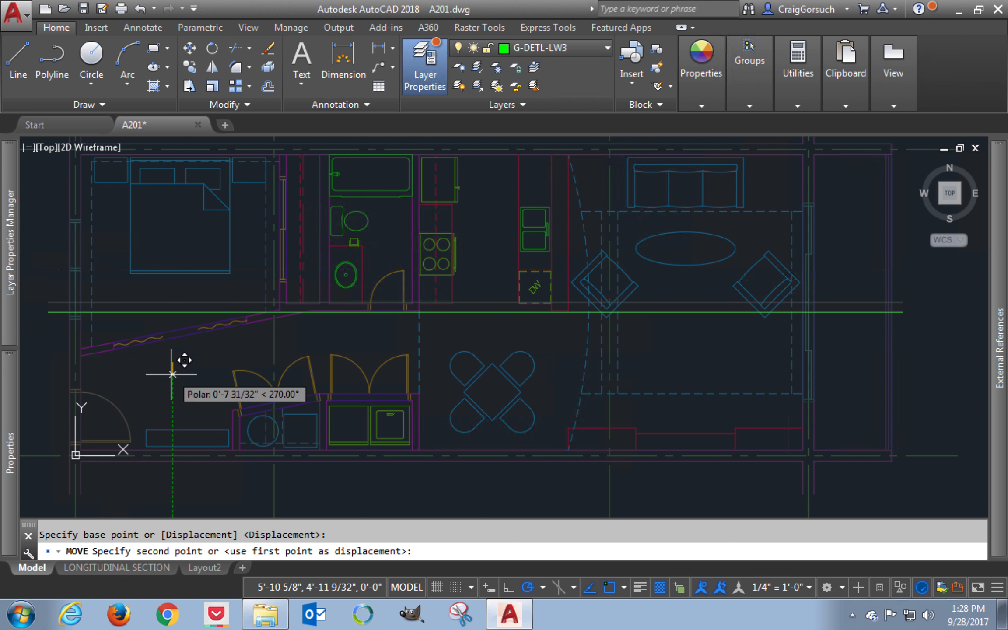
{"action": "left_click", "coordinate": [172, 377]}
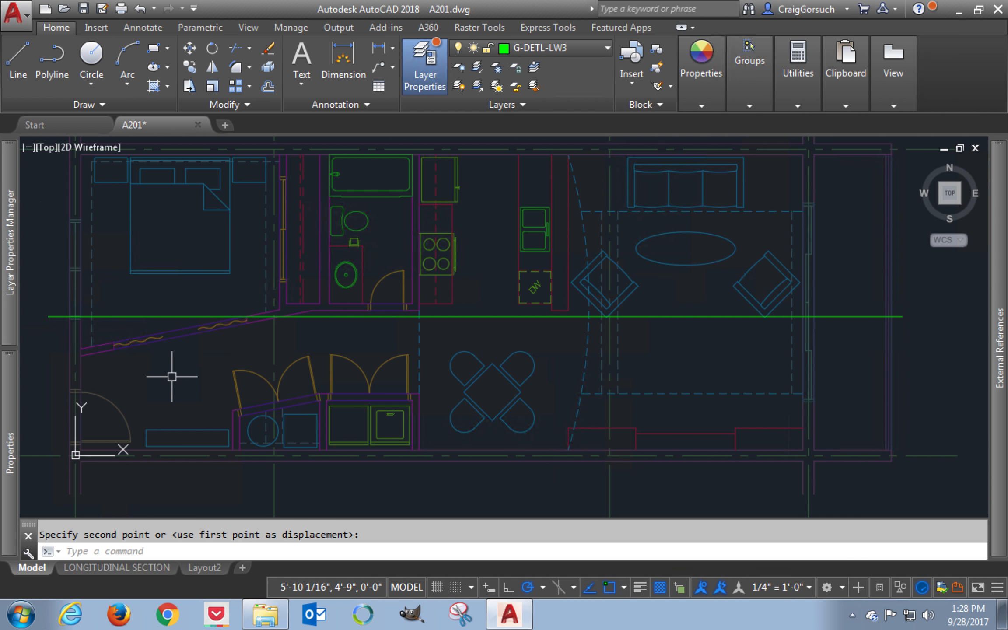
Move the section cut line up very slightly where it crosses the left exterior wall
{"action": "scroll", "coordinate": [81, 332], "scroll_direction": "up", "scroll_amount": 2}
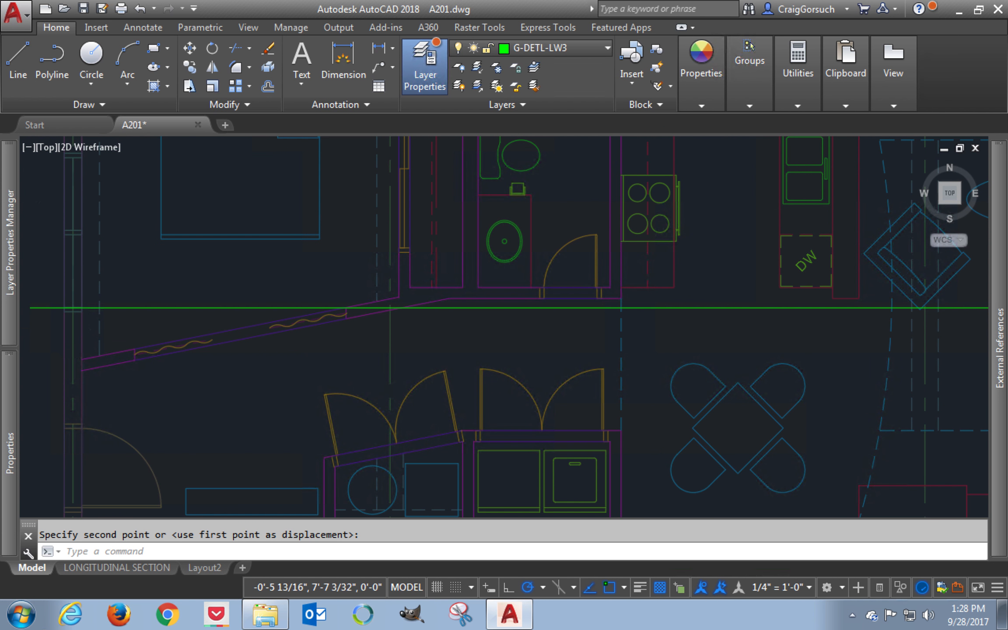
{"action": "scroll", "coordinate": [61, 327], "scroll_direction": "up", "scroll_amount": 4}
{"action": "type", "text": "m"}
{"action": "key", "text": "space"}
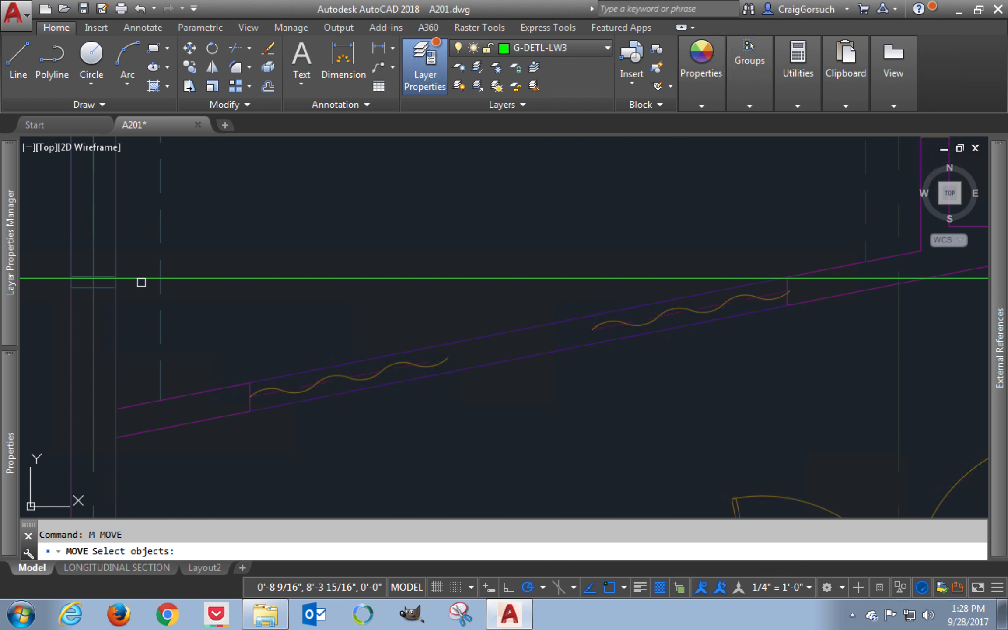
{"action": "left_click", "coordinate": [140, 280]}
{"action": "key", "text": "space"}
{"action": "left_click", "coordinate": [138, 309]}
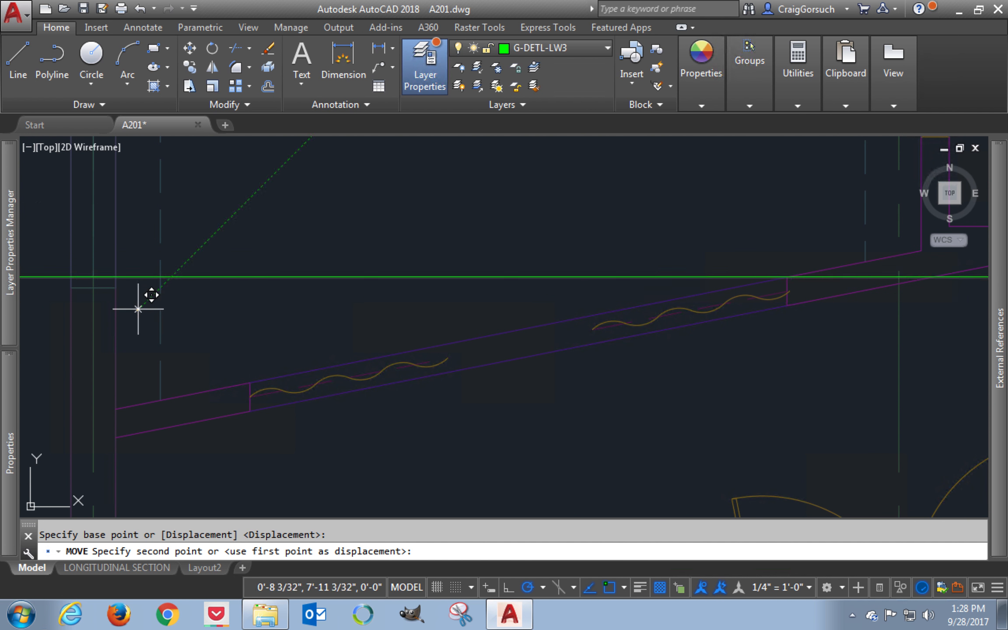
{"action": "left_click", "coordinate": [139, 302]}
Draw a 2" high rectangle directly beneath the right end beam, matching the beam's width, as the door's head frame
{"action": "middle_click_drag", "start_coordinate": [644, 339], "coordinate": [377, 332]}
{"action": "scroll", "coordinate": [711, 277], "scroll_direction": "down", "scroll_amount": 5}
{"action": "middle_click_drag", "start_coordinate": [715, 288], "coordinate": [427, 268]}
{"action": "scroll", "coordinate": [428, 265], "scroll_direction": "down", "scroll_amount": 2}
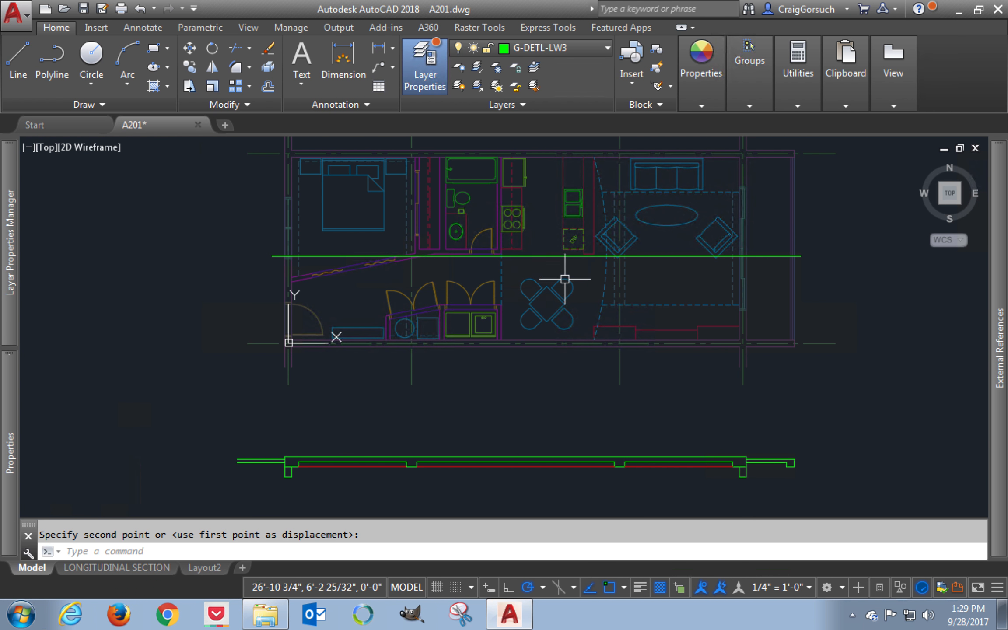
{"action": "middle_click_drag", "start_coordinate": [593, 348], "coordinate": [593, 313]}
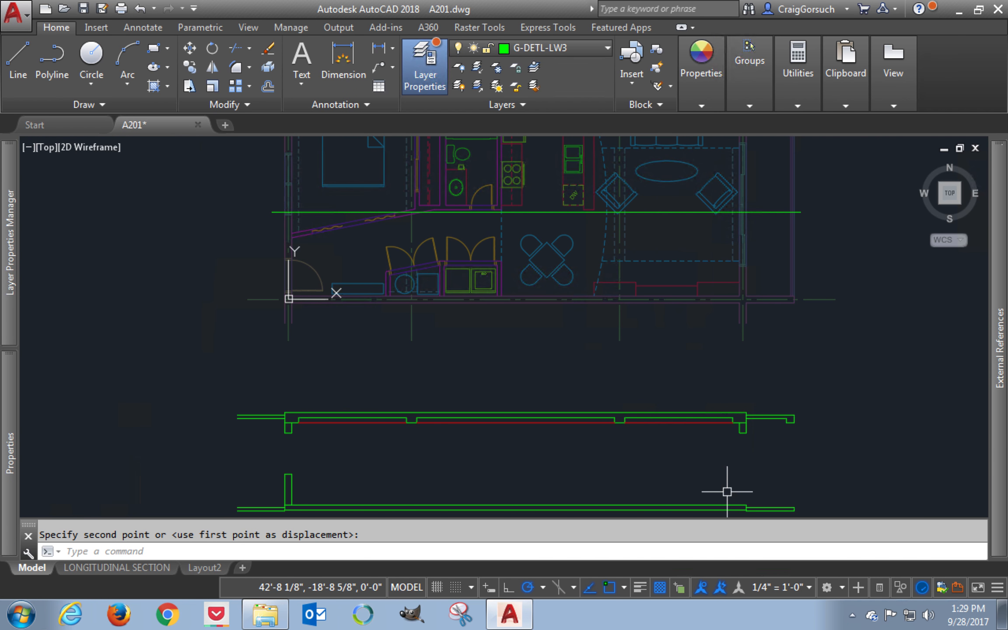
{"action": "scroll", "coordinate": [738, 501], "scroll_direction": "up", "scroll_amount": 2}
{"action": "middle_click_drag", "start_coordinate": [700, 431], "coordinate": [661, 322]}
{"action": "scroll", "coordinate": [689, 342], "scroll_direction": "up", "scroll_amount": 2}
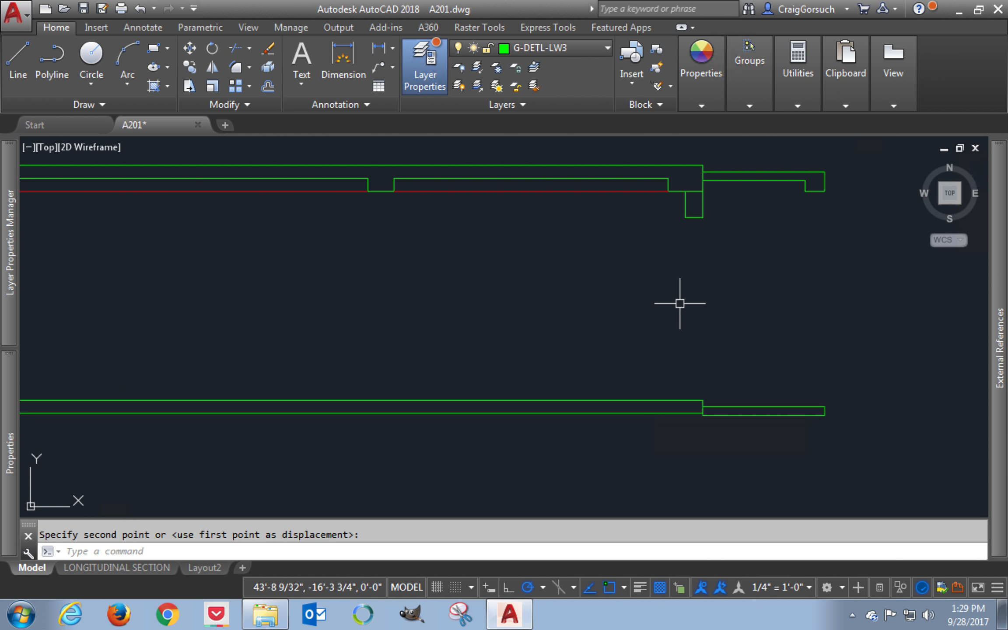
{"action": "middle_click_drag", "start_coordinate": [681, 299], "coordinate": [684, 353]}
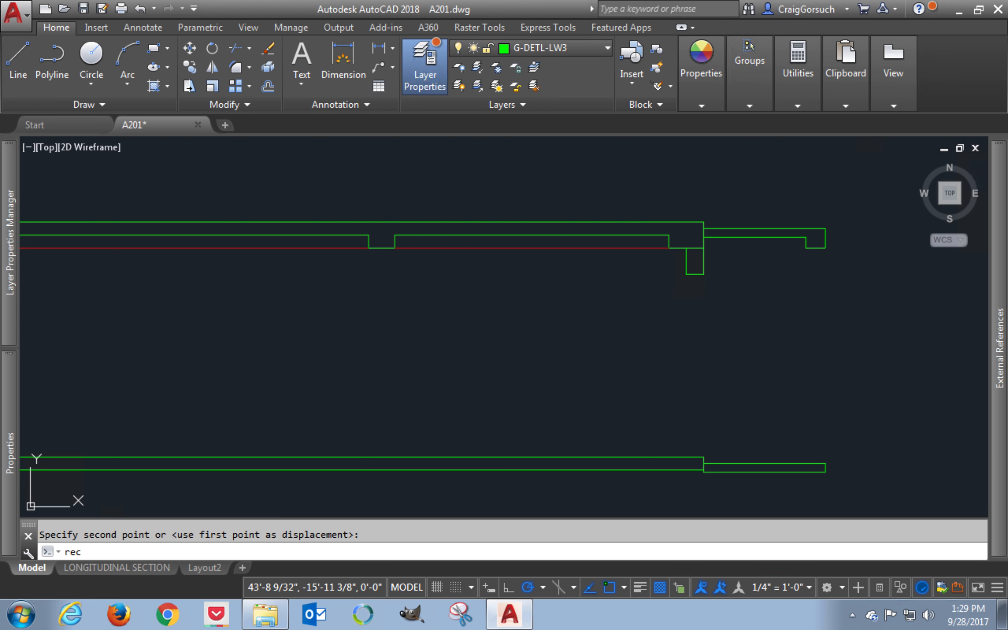
{"action": "key", "text": "Return"}
{"action": "scroll", "coordinate": [696, 284], "scroll_direction": "up", "scroll_amount": 6}
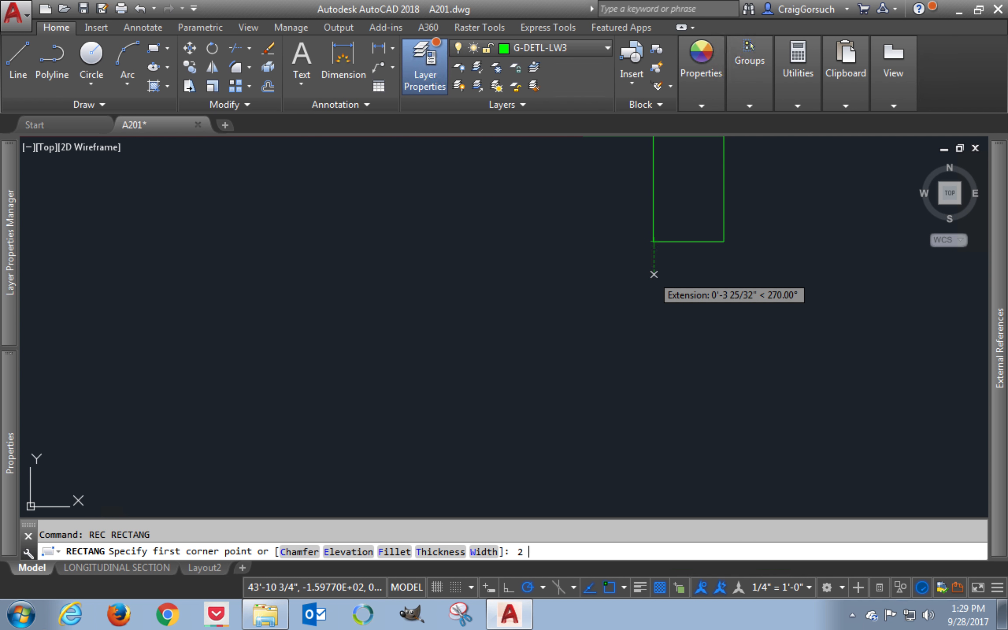
{"action": "key", "text": "Return"}
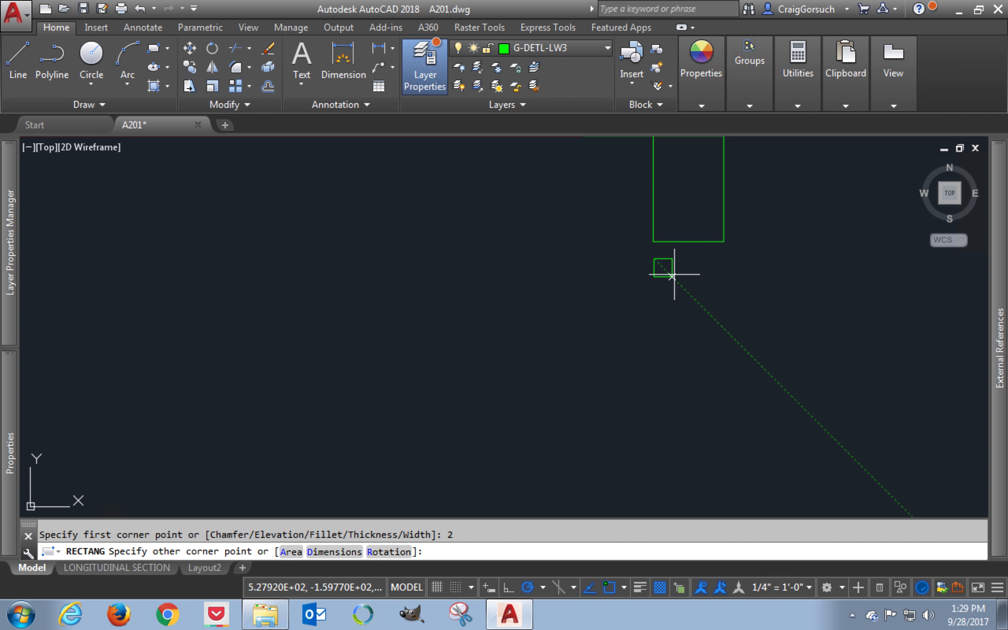
{"action": "left_click", "coordinate": [724, 241]}
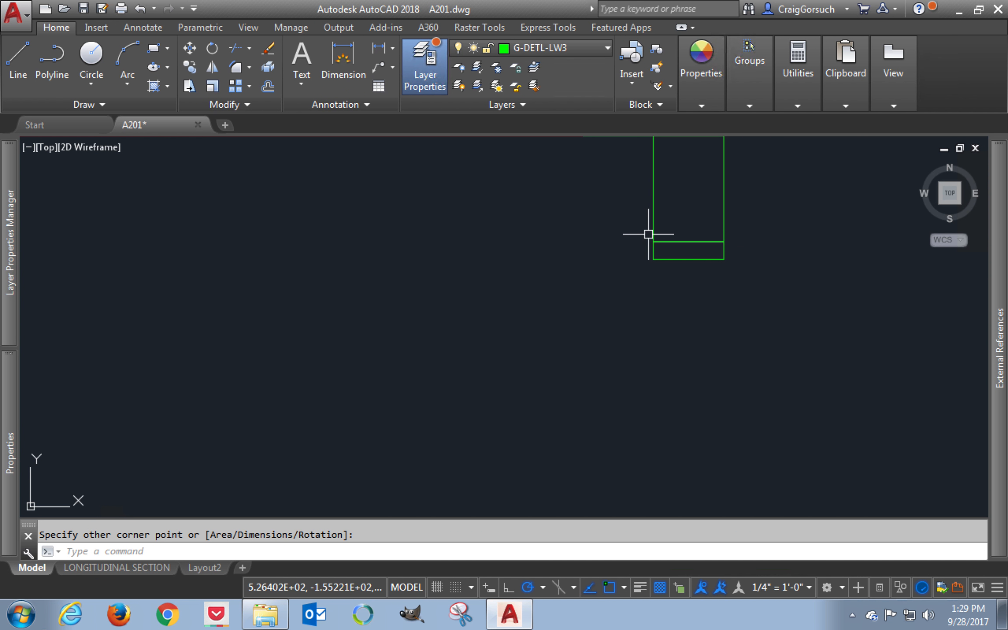
Erase the duplicate line where the new head frame meets the underside of the right end beam
{"action": "left_click", "coordinate": [635, 229]}
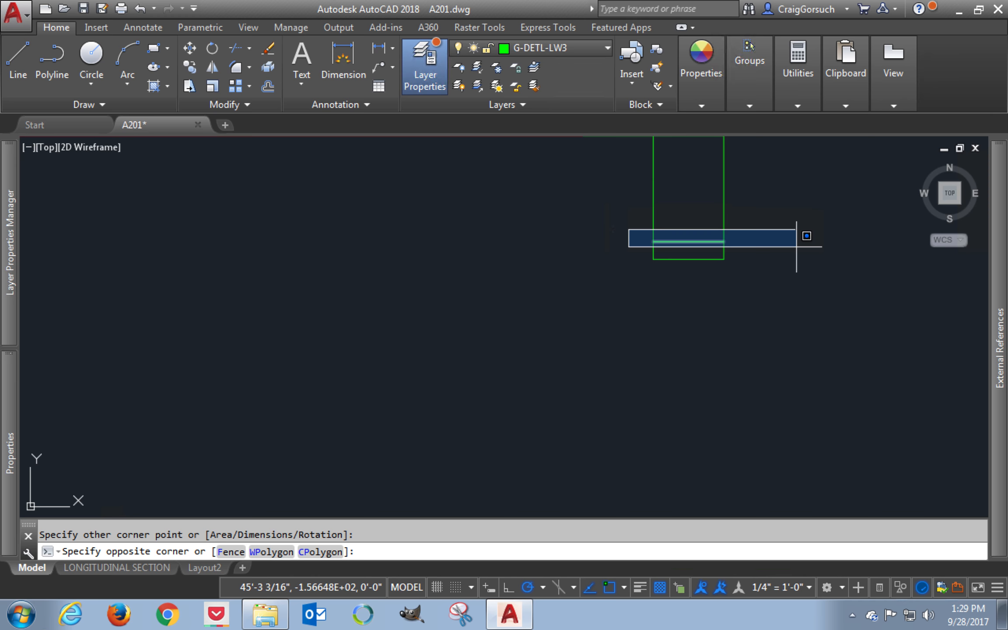
{"action": "left_click", "coordinate": [797, 247]}
{"action": "type", "text": "e"}
{"action": "key", "text": "Return"}
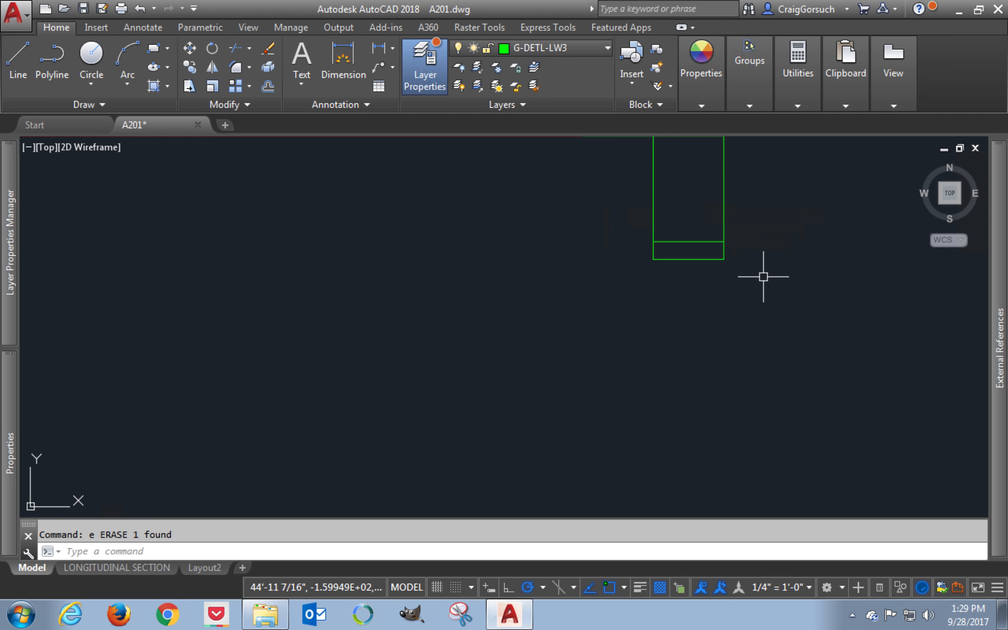
{"action": "scroll", "coordinate": [764, 277], "scroll_direction": "up", "scroll_amount": 4}
{"action": "scroll", "coordinate": [760, 277], "scroll_direction": "down", "scroll_amount": 8}
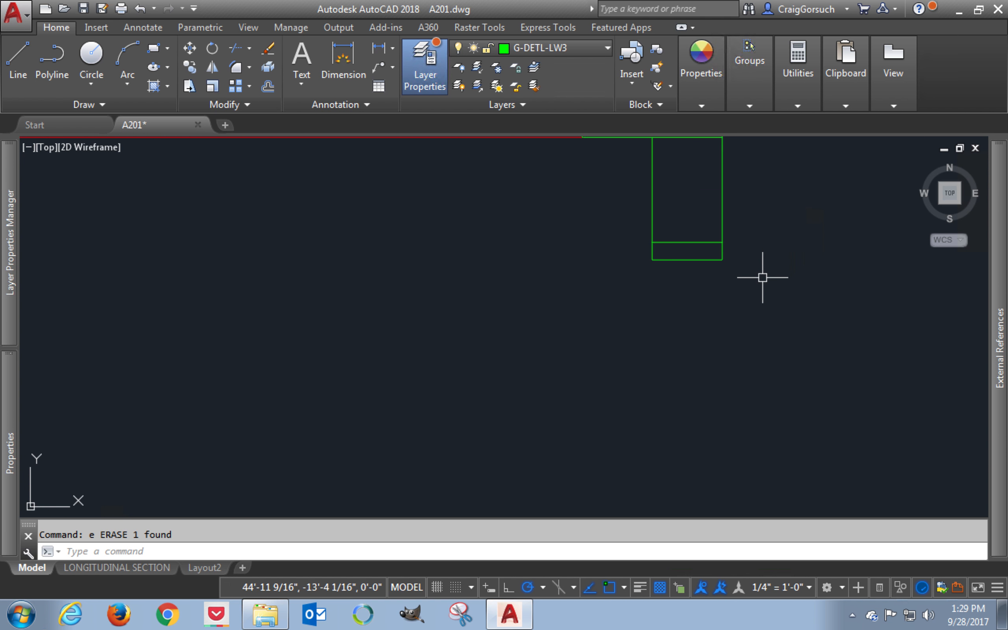
Project a ray straight down from the line between the two sliding door panels in the plan's right exterior wall
{"action": "scroll", "coordinate": [722, 252], "scroll_direction": "down", "scroll_amount": 3}
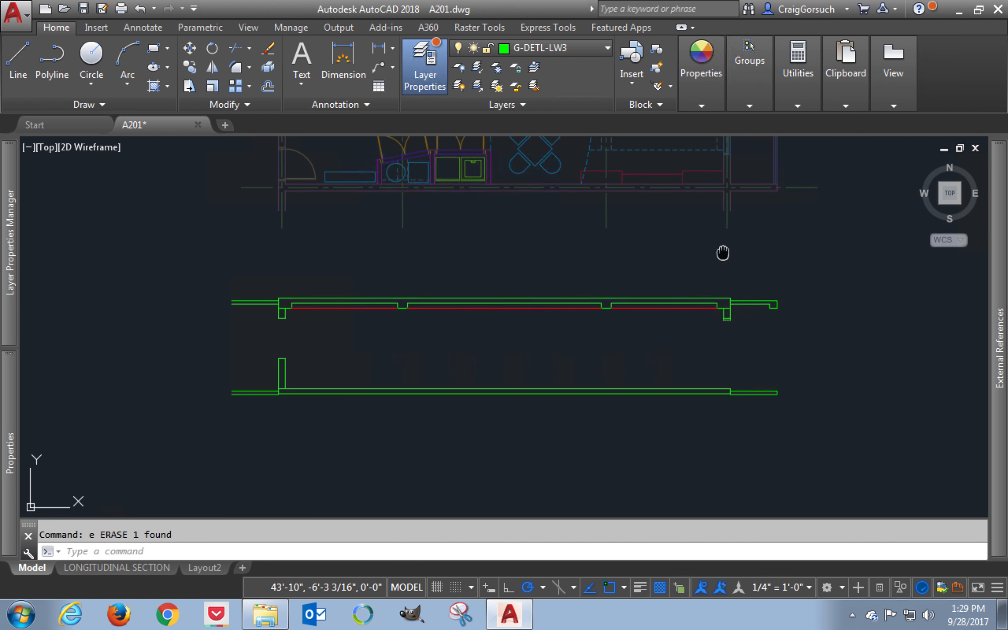
{"action": "middle_click_drag", "start_coordinate": [722, 252], "coordinate": [711, 371]}
{"action": "scroll", "coordinate": [707, 291], "scroll_direction": "up", "scroll_amount": 6}
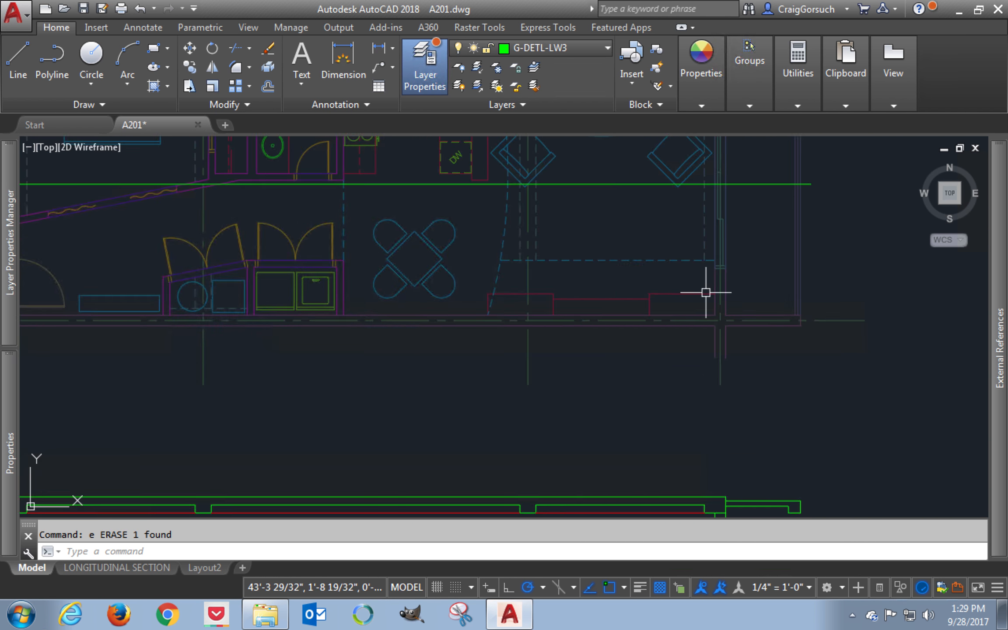
{"action": "middle_click_drag", "start_coordinate": [726, 219], "coordinate": [691, 345]}
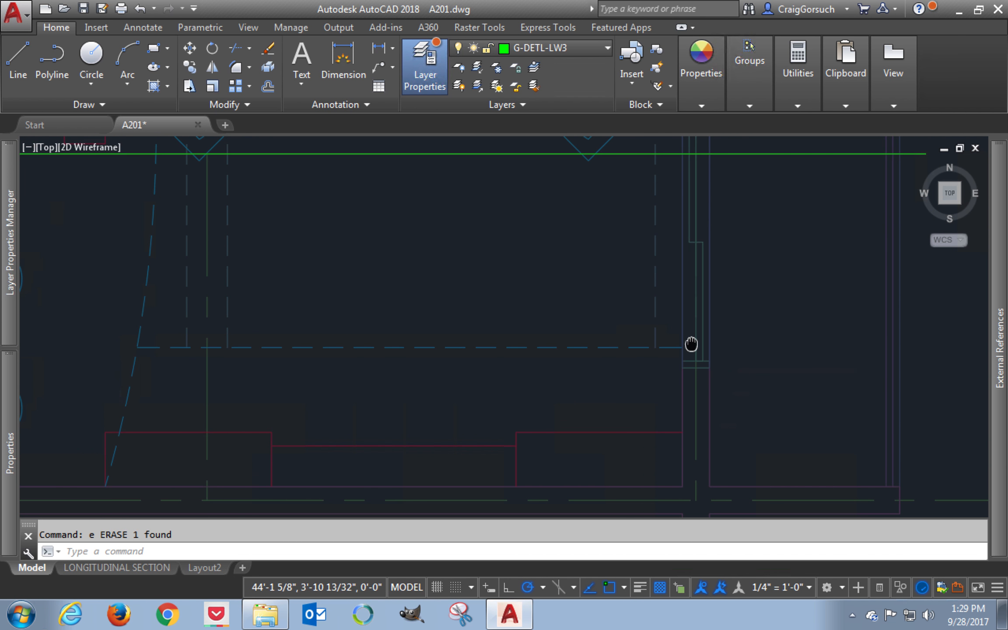
{"action": "scroll", "coordinate": [688, 308], "scroll_direction": "up", "scroll_amount": 2}
{"action": "type", "text": "y"}
{"action": "key", "text": "Return"}
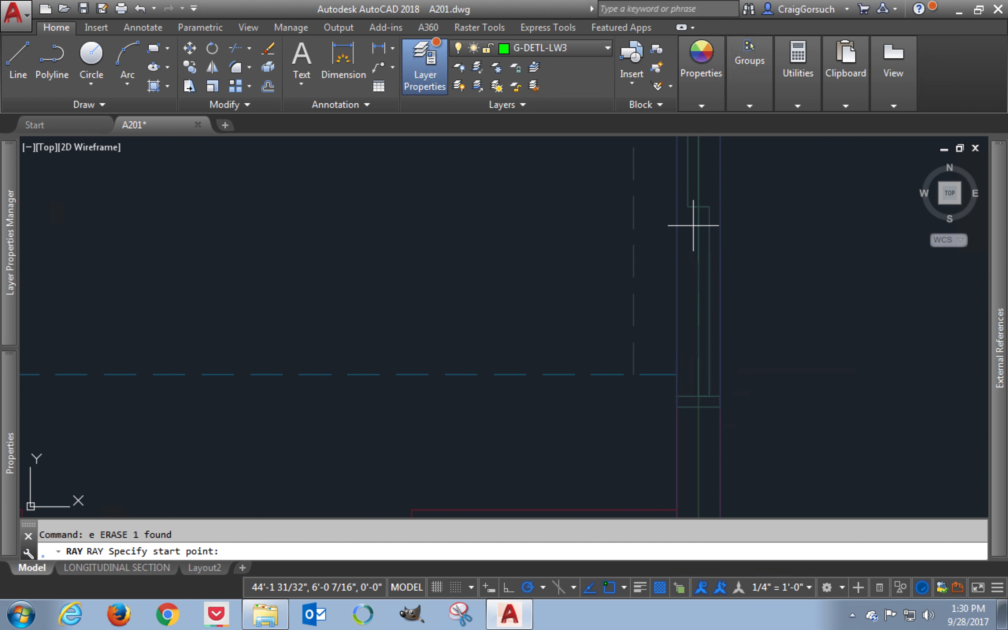
{"action": "left_click", "coordinate": [699, 206]}
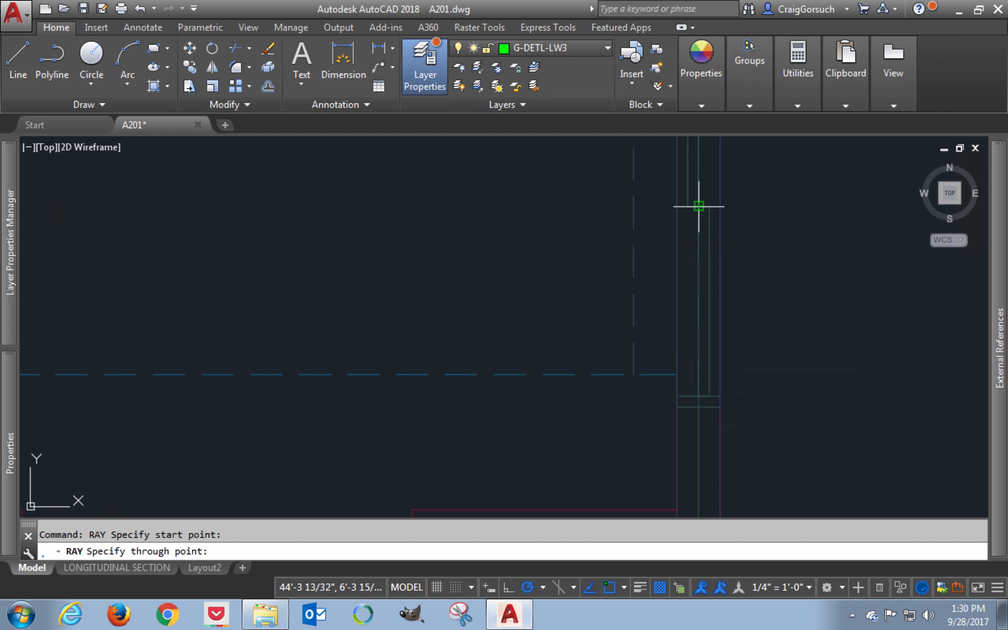
{"action": "left_click", "coordinate": [695, 224]}
{"action": "key", "text": "Return"}
Project two more rays straight down from the inner and outer faces of the sliding door panels
{"action": "key", "text": "Return"}
{"action": "left_click", "coordinate": [688, 206]}
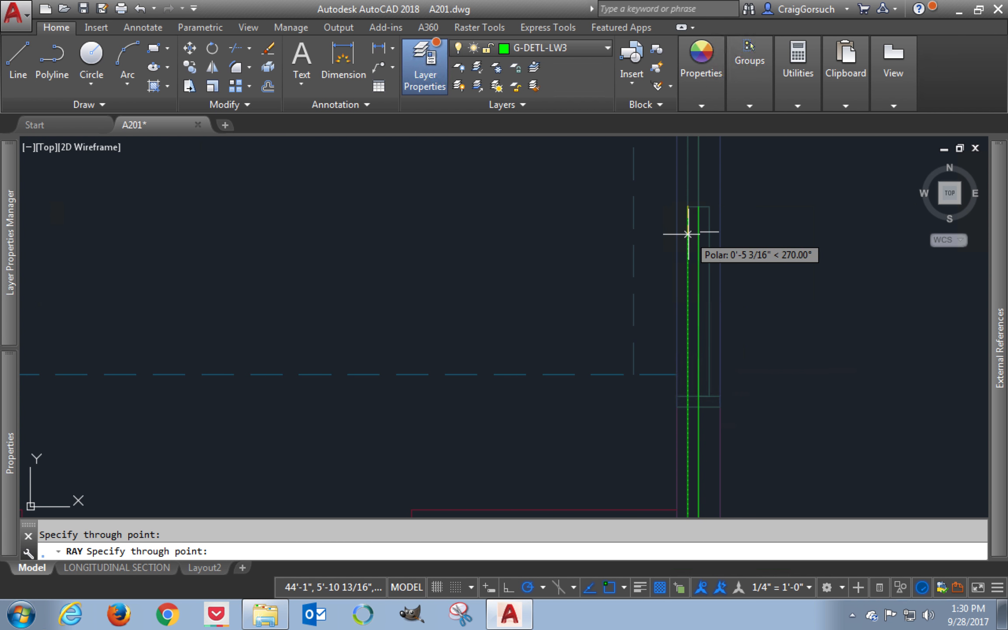
{"action": "left_click", "coordinate": [688, 219]}
{"action": "key", "text": "Return"}
{"action": "key", "text": "Return"}
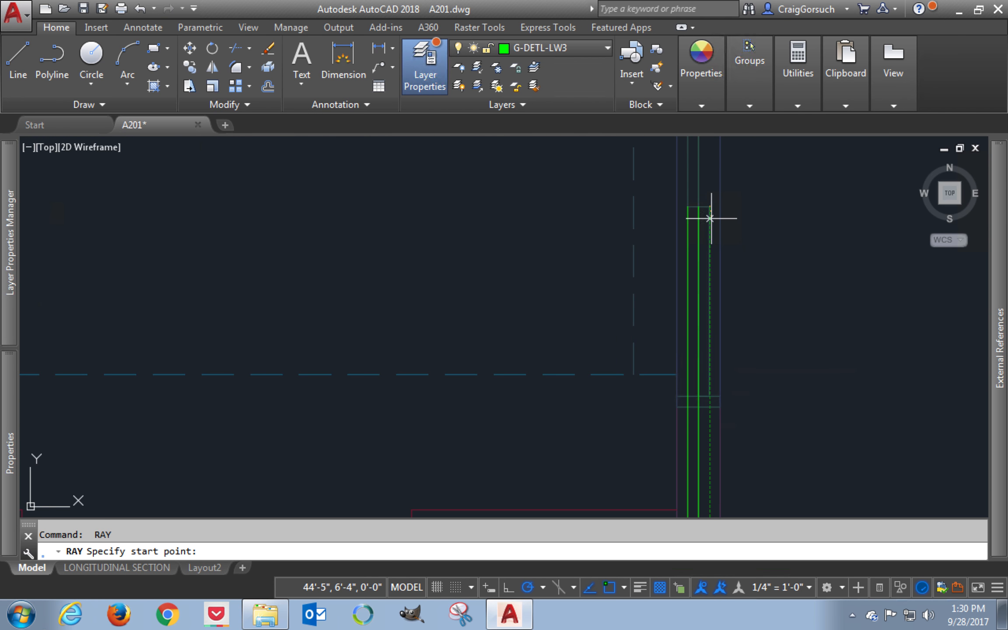
{"action": "left_click", "coordinate": [710, 218]}
{"action": "left_click", "coordinate": [711, 224]}
{"action": "key", "text": "Return"}
Draw the inner door panel as a rectangle between the left and middle rays, from the head frame's underside to the floor slab
{"action": "scroll", "coordinate": [702, 232], "scroll_direction": "down", "scroll_amount": 2}
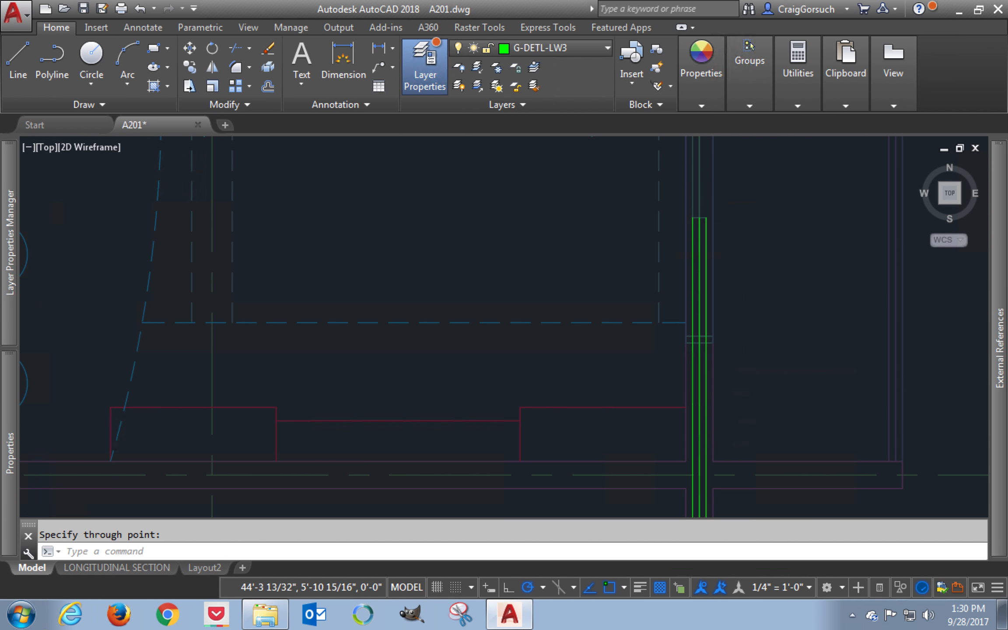
{"action": "scroll", "coordinate": [698, 387], "scroll_direction": "down", "scroll_amount": 4}
{"action": "middle_click_drag", "start_coordinate": [697, 386], "coordinate": [684, 287]}
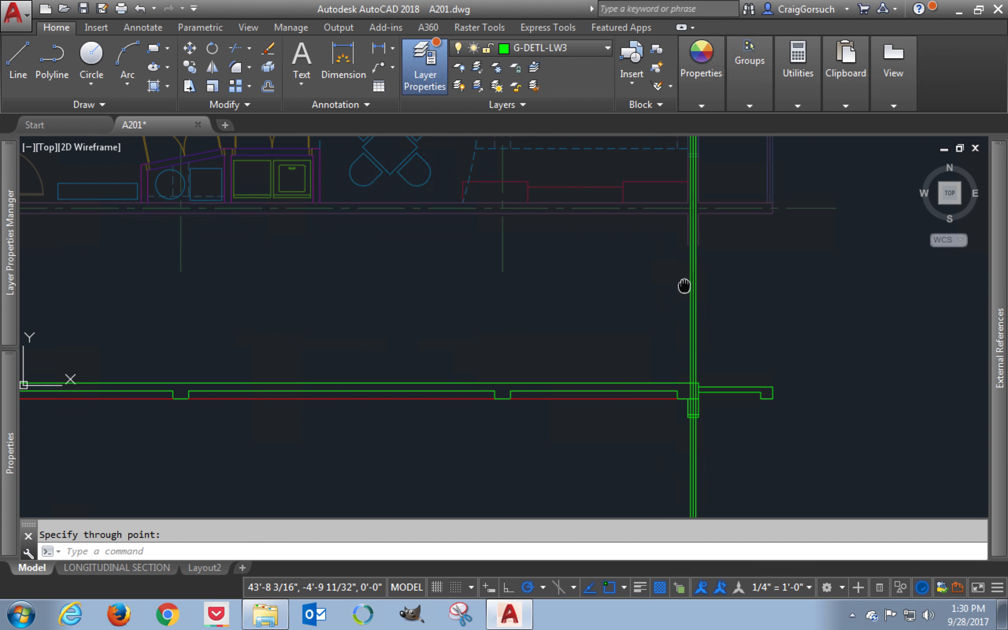
{"action": "middle_click_drag", "start_coordinate": [681, 459], "coordinate": [676, 370]}
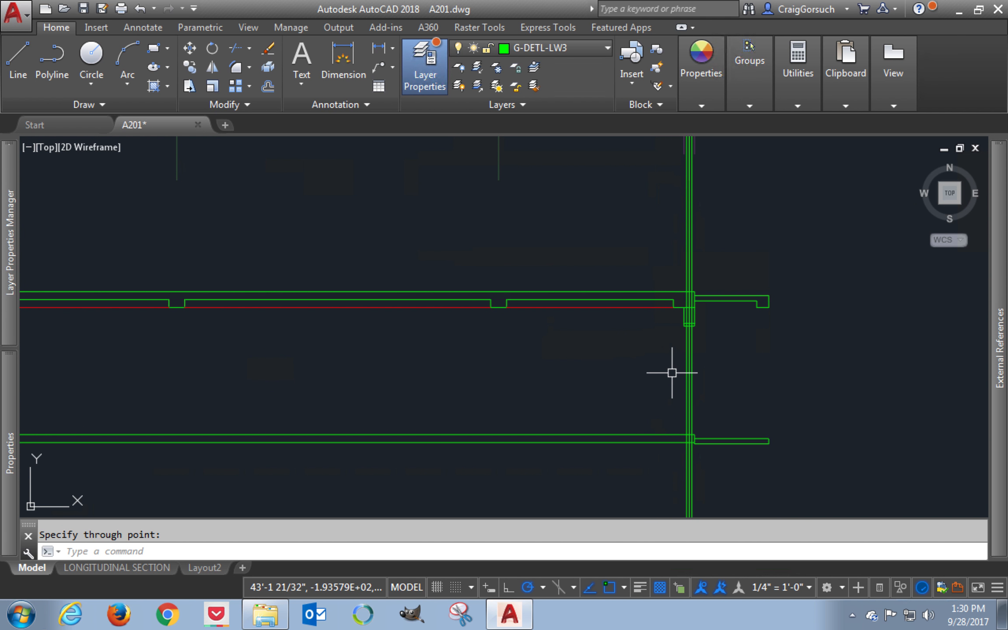
{"action": "scroll", "coordinate": [689, 399], "scroll_direction": "up", "scroll_amount": 2}
{"action": "type", "text": "c"}
{"action": "key", "text": "Return"}
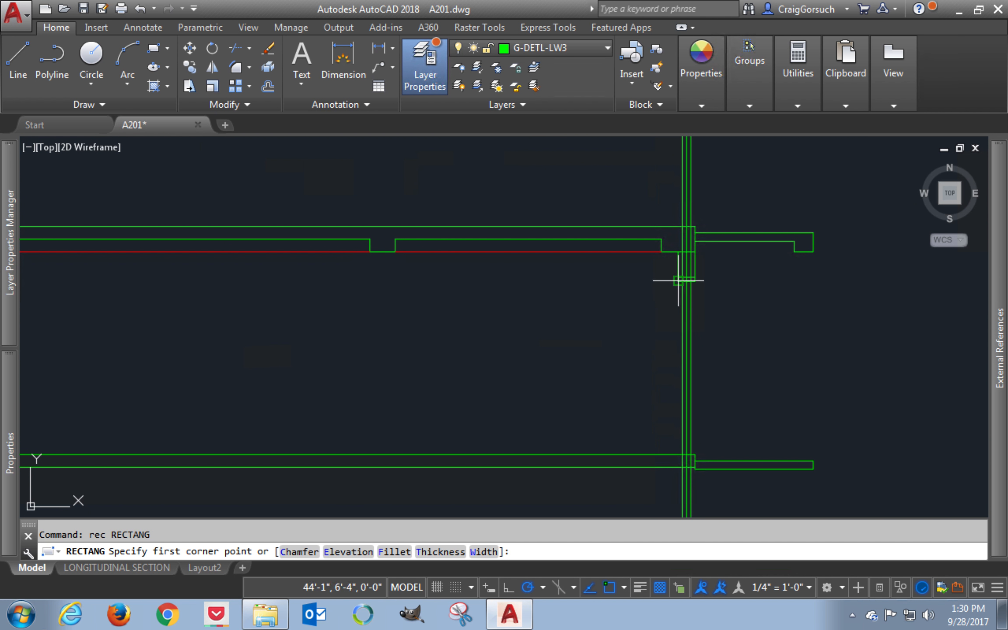
{"action": "scroll", "coordinate": [676, 282], "scroll_direction": "up", "scroll_amount": 6}
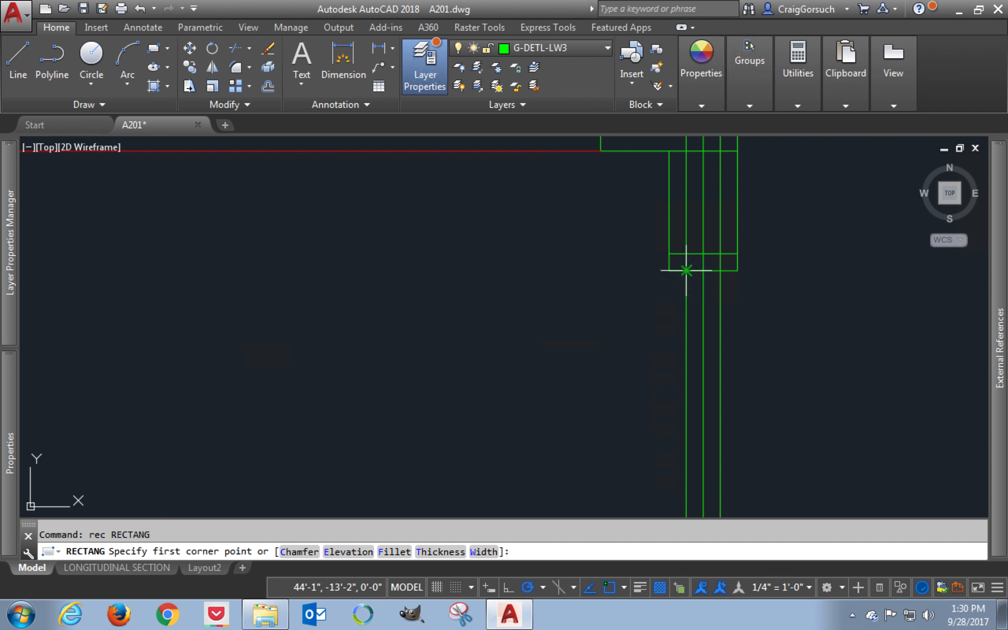
{"action": "left_click", "coordinate": [685, 270]}
{"action": "scroll", "coordinate": [686, 270], "scroll_direction": "down", "scroll_amount": 4}
{"action": "middle_click_drag", "start_coordinate": [683, 410], "coordinate": [680, 256]}
{"action": "scroll", "coordinate": [685, 363], "scroll_direction": "up", "scroll_amount": 2}
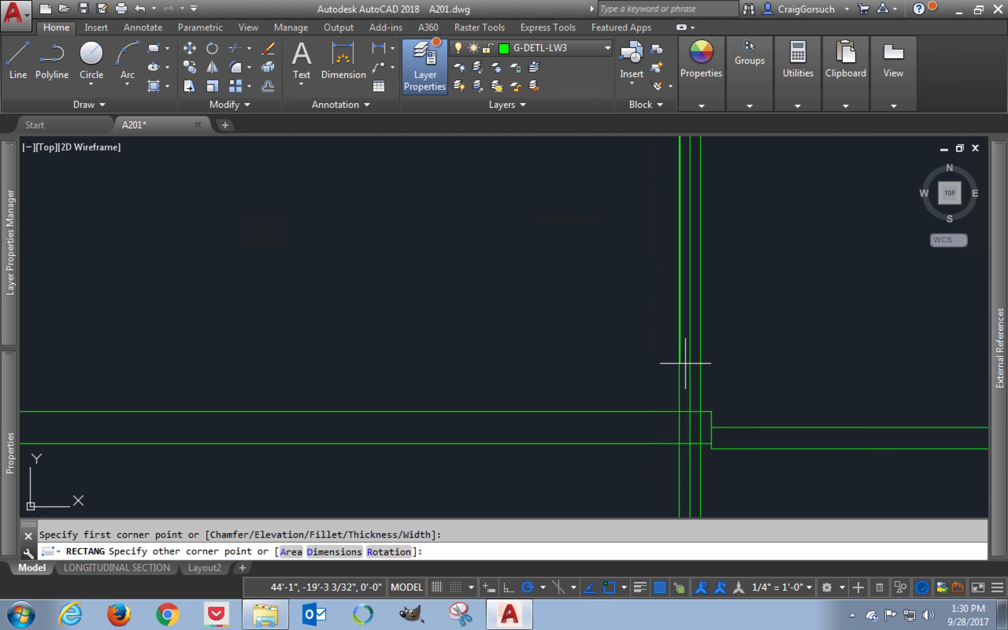
{"action": "scroll", "coordinate": [688, 384], "scroll_direction": "up", "scroll_amount": 2}
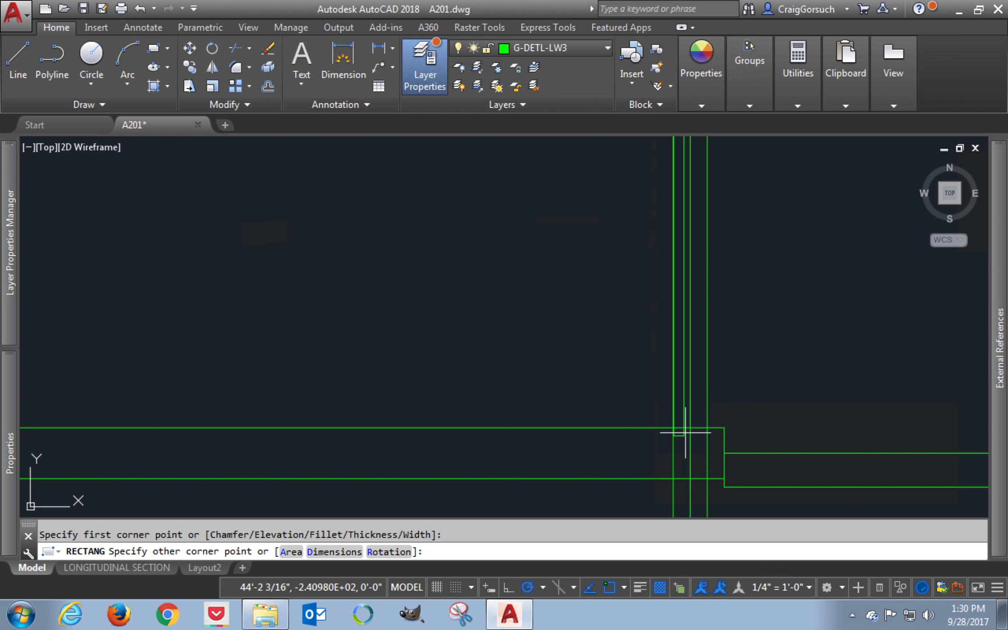
{"action": "left_click", "coordinate": [689, 427]}
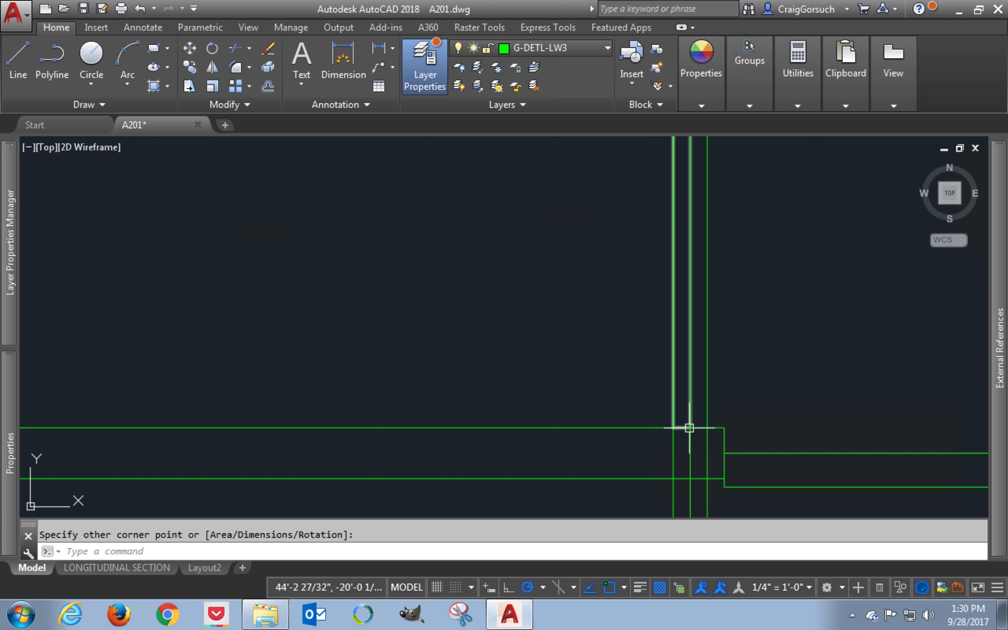
Draw the outer door panel as a rectangle between the middle and right rays, from the floor slab to the head frame's underside
{"action": "key", "text": "Return"}
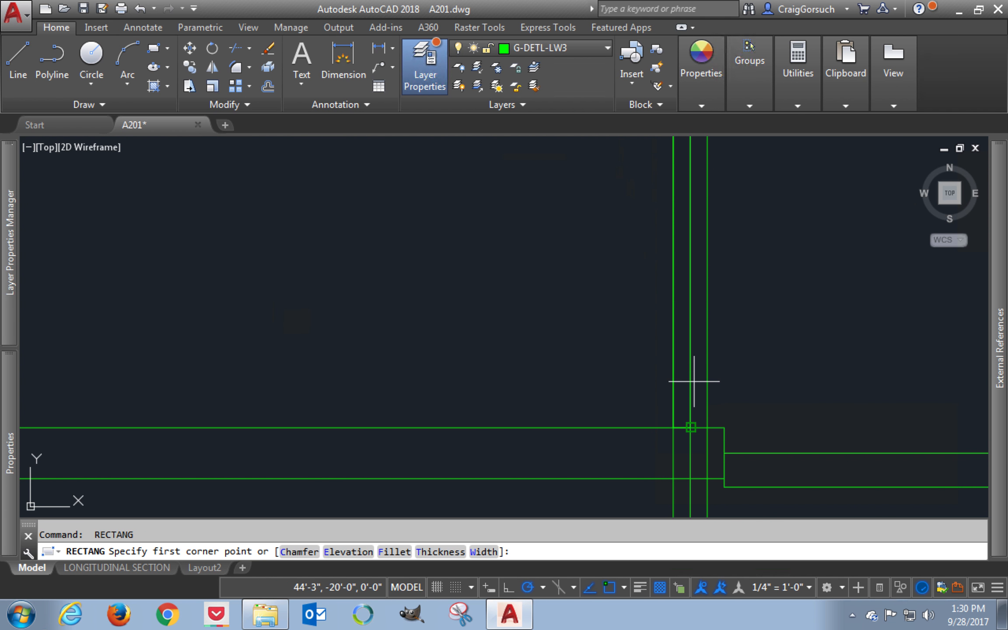
{"action": "left_click", "coordinate": [691, 388]}
{"action": "scroll", "coordinate": [690, 388], "scroll_direction": "down", "scroll_amount": 2}
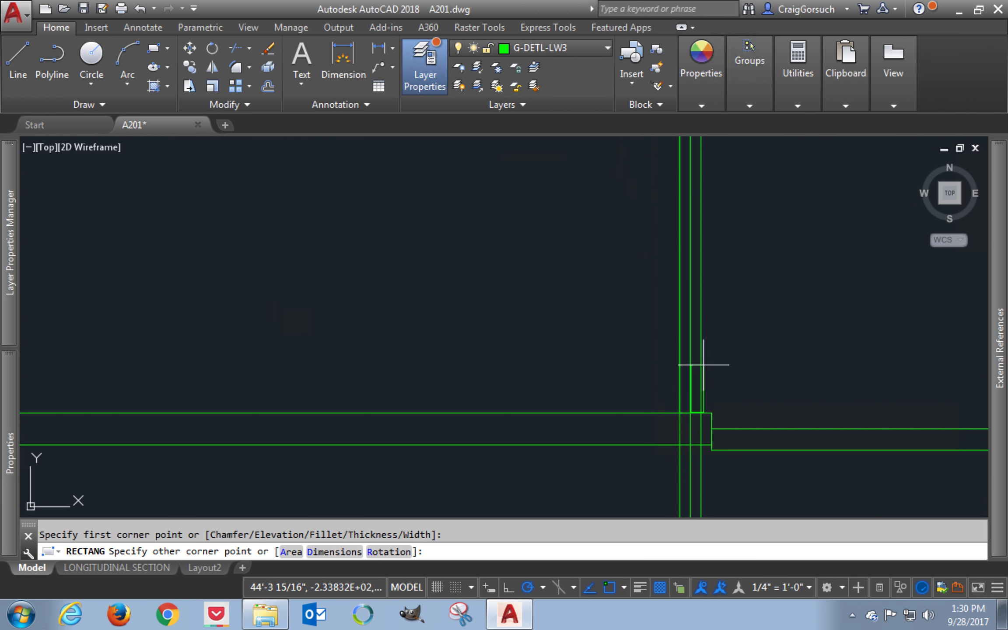
{"action": "middle_click_drag", "start_coordinate": [706, 240], "coordinate": [709, 486]}
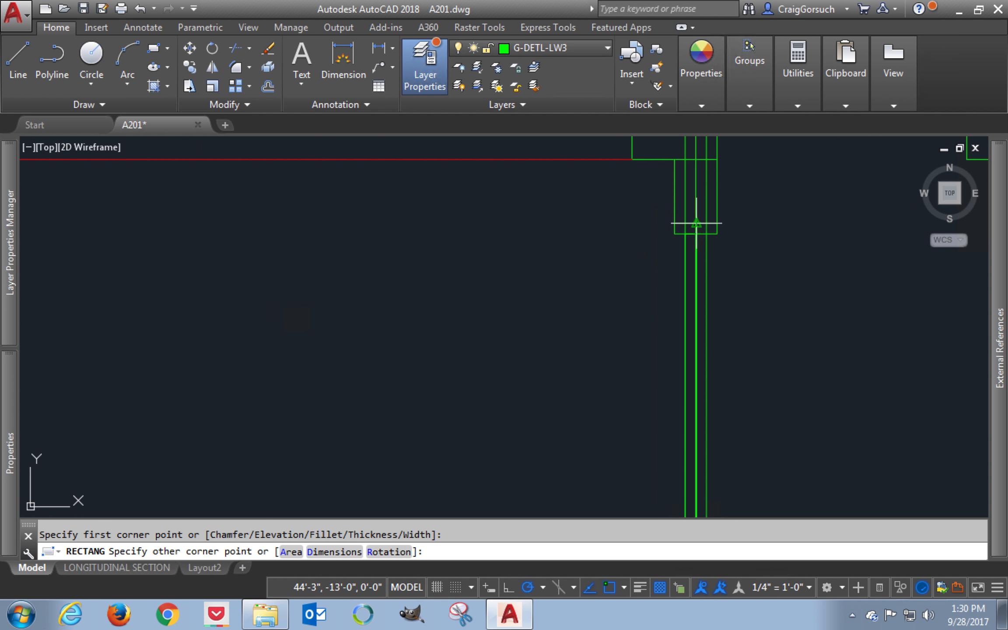
{"action": "left_click", "coordinate": [707, 233]}
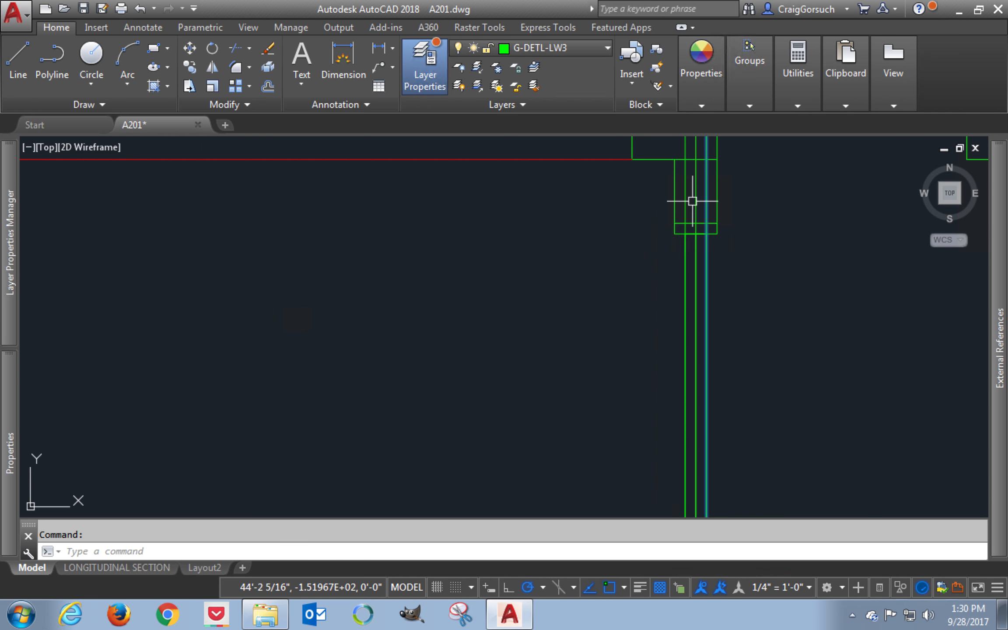
Erase the three projection rays running through the door panels
{"action": "left_click", "coordinate": [692, 201]}
{"action": "left_click", "coordinate": [692, 204]}
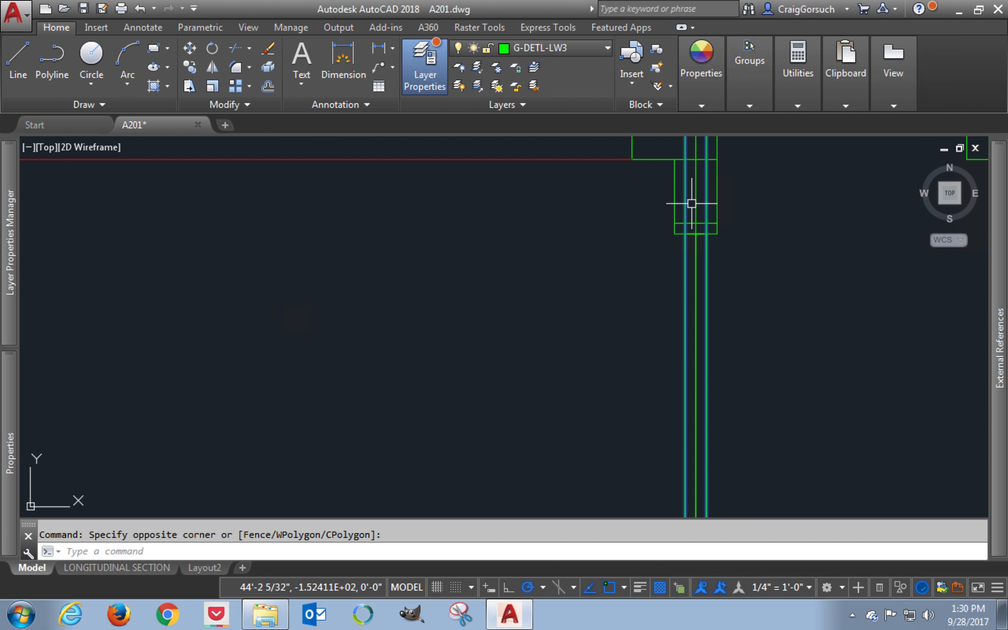
{"action": "left_click", "coordinate": [695, 204]}
{"action": "type", "text": "e"}
{"action": "key", "text": "Return"}
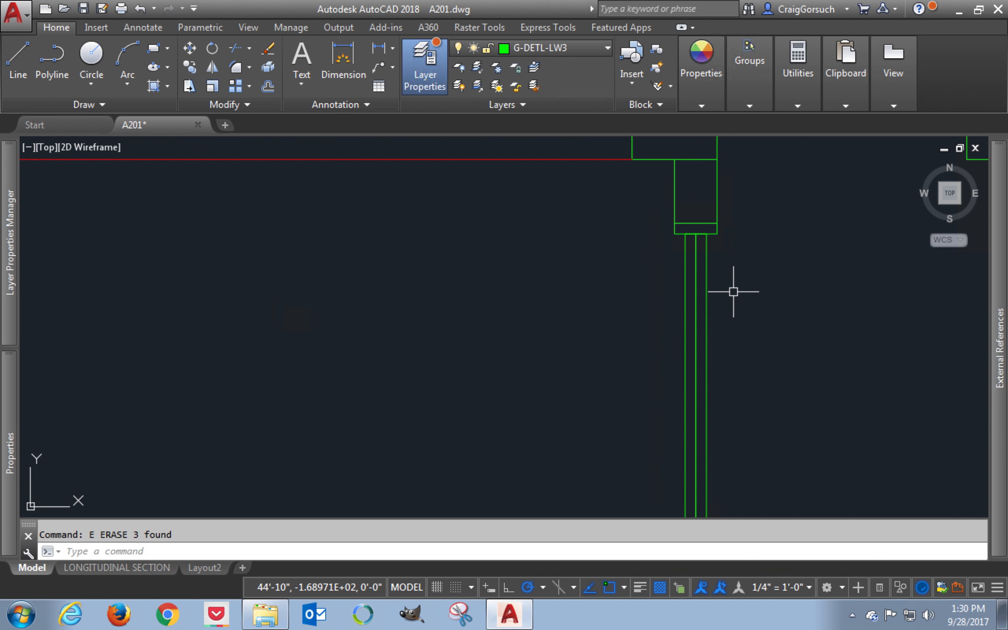
Move the outer sliding door panel rectangle to layer G-DETL-LW2
{"action": "left_click", "coordinate": [708, 256]}
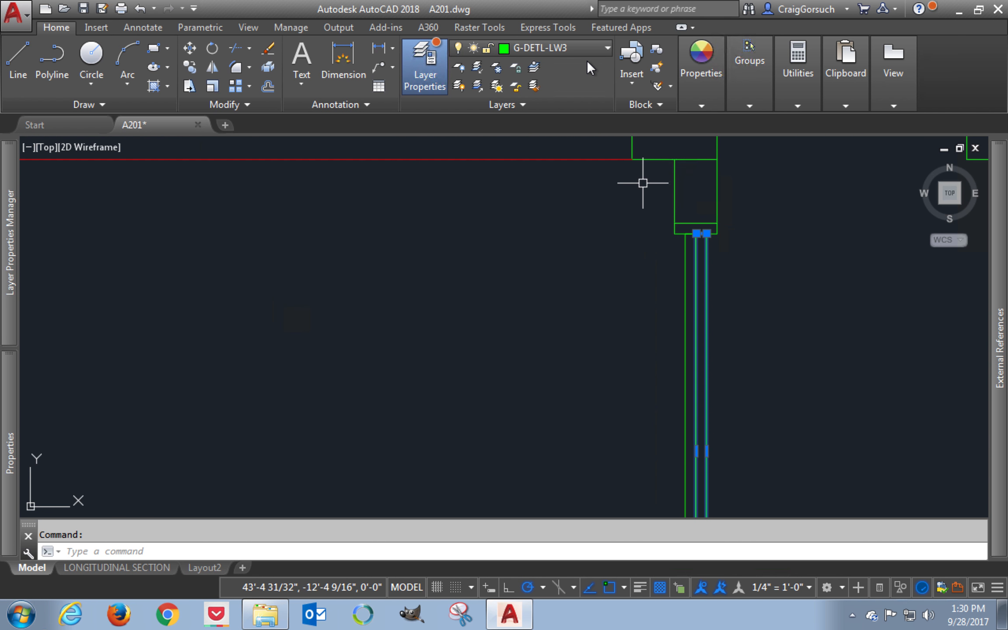
{"action": "left_click", "coordinate": [585, 50]}
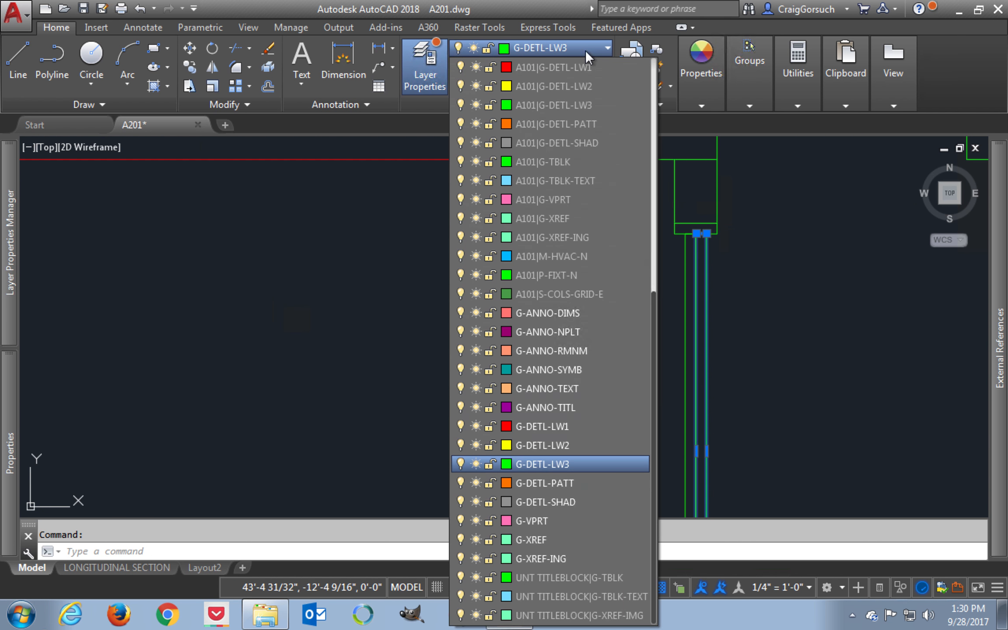
{"action": "left_click", "coordinate": [561, 445]}
{"action": "key", "text": "Escape"}
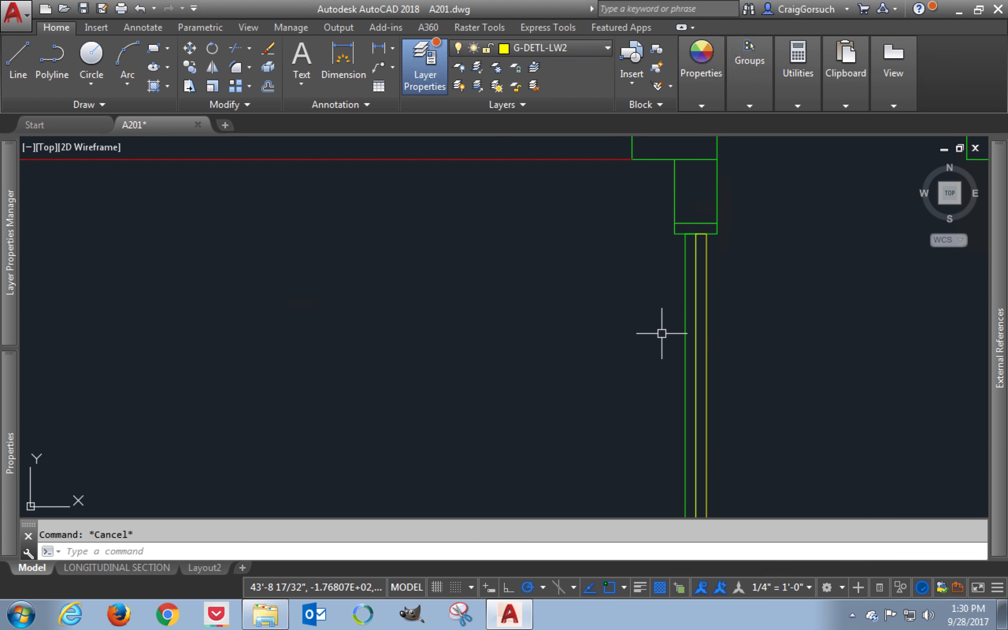
{"action": "type", "text": "l"}
{"action": "key", "text": "Return"}
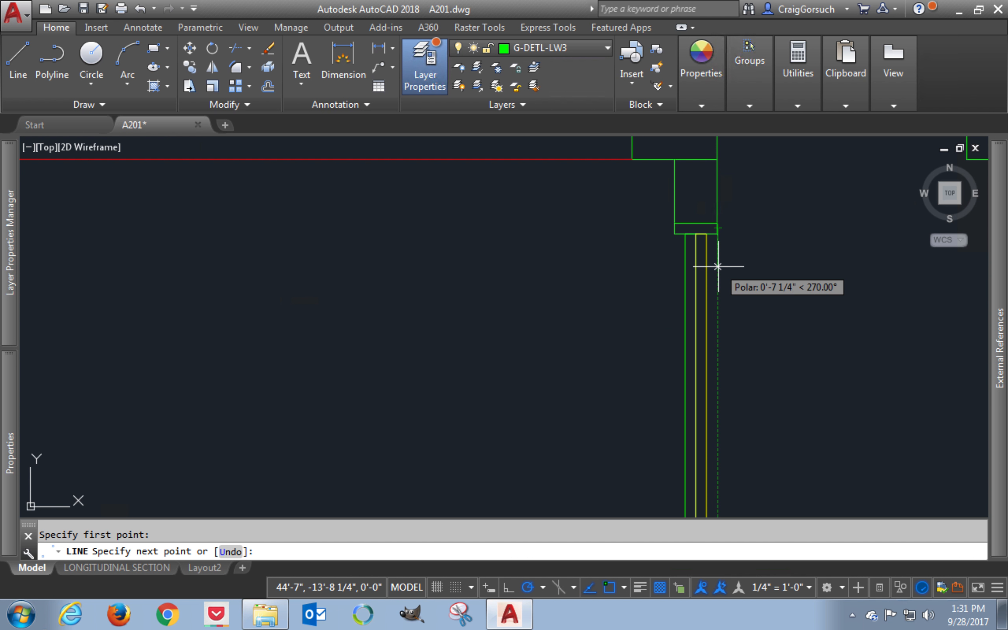
{"action": "scroll", "coordinate": [718, 265], "scroll_direction": "up", "scroll_amount": 2}
{"action": "key", "text": "Escape"}
Draw a vertical line from the head frame's outer lower corner straight down to the floor slab's outer corner
{"action": "key", "text": "Return"}
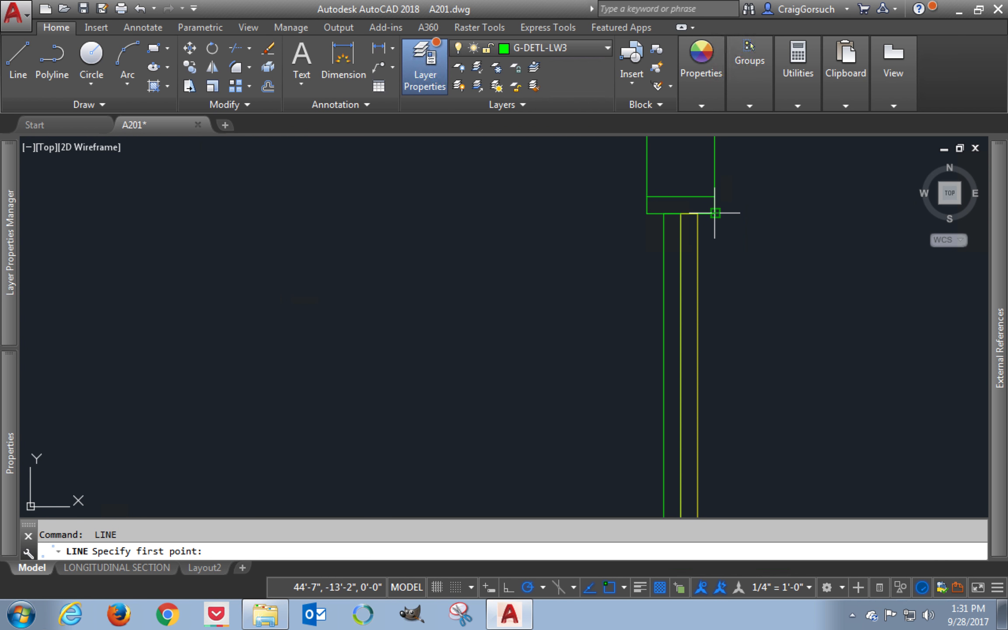
{"action": "left_click", "coordinate": [715, 214]}
{"action": "scroll", "coordinate": [700, 264], "scroll_direction": "down", "scroll_amount": 3}
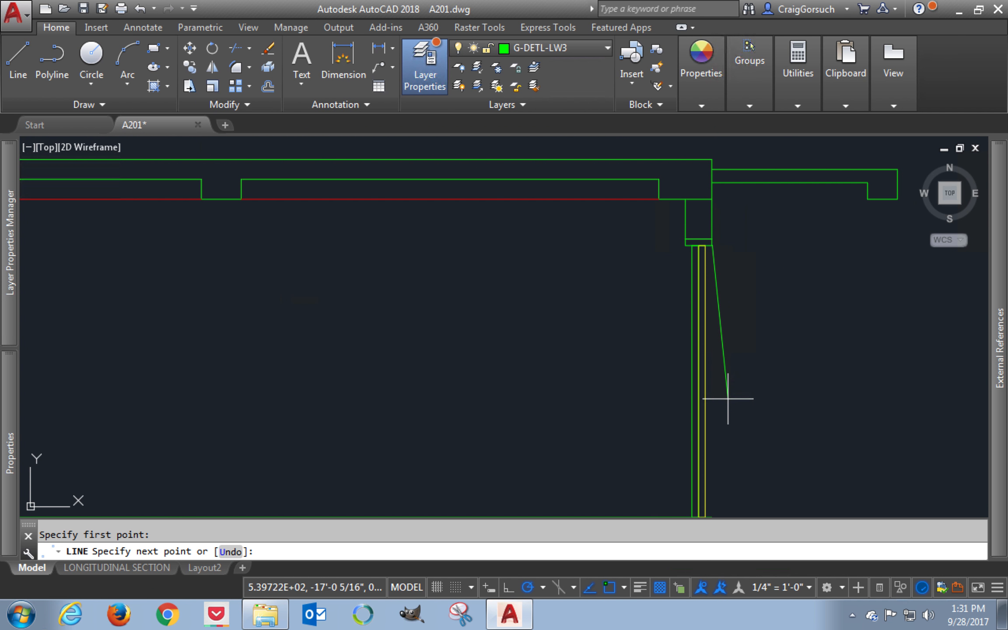
{"action": "middle_click_drag", "start_coordinate": [728, 399], "coordinate": [716, 266]}
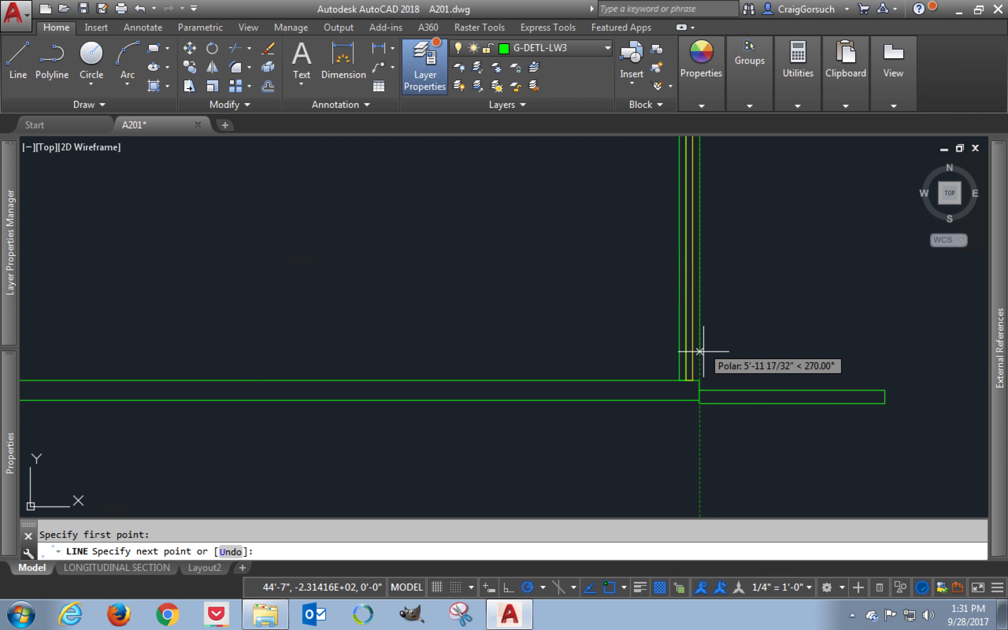
{"action": "left_click", "coordinate": [700, 380]}
{"action": "key", "text": "Return"}
{"action": "middle_click_drag", "start_coordinate": [697, 303], "coordinate": [695, 438]}
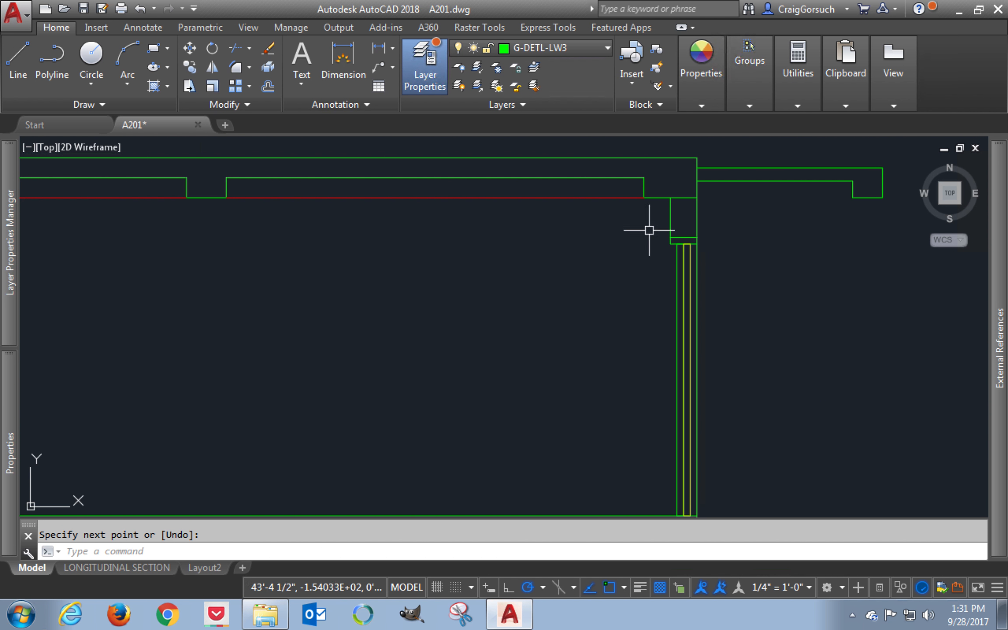
{"action": "key", "text": "Return"}
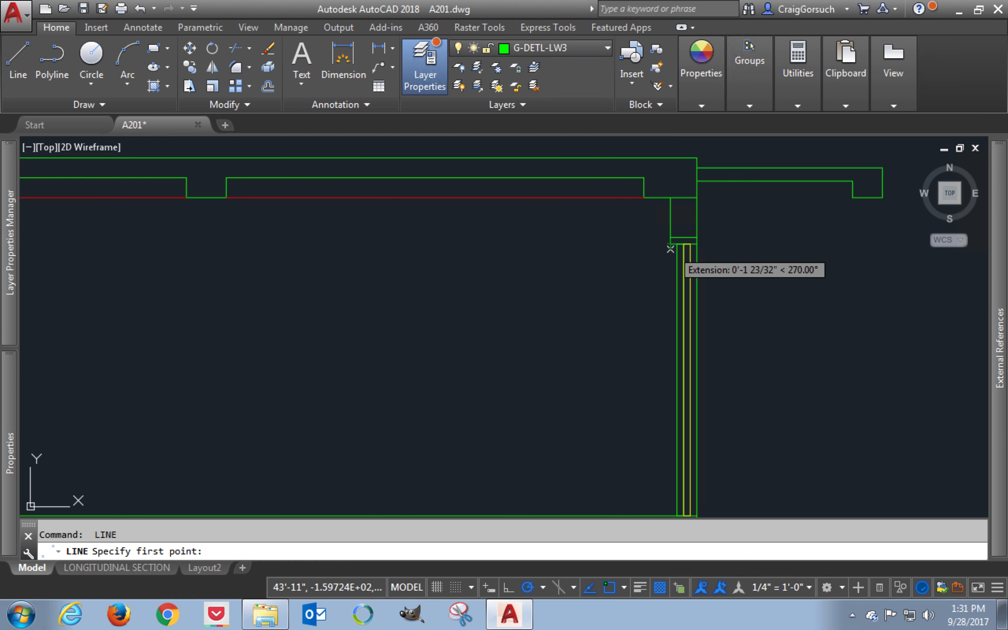
{"action": "left_click", "coordinate": [670, 249]}
{"action": "middle_click_drag", "start_coordinate": [643, 360], "coordinate": [646, 283]}
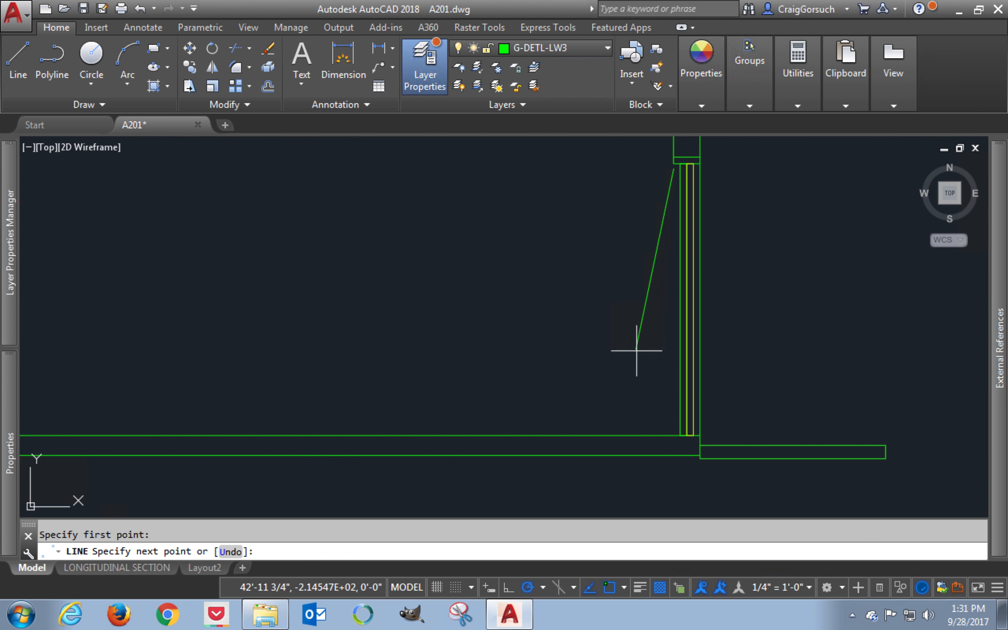
{"action": "key", "text": "Escape"}
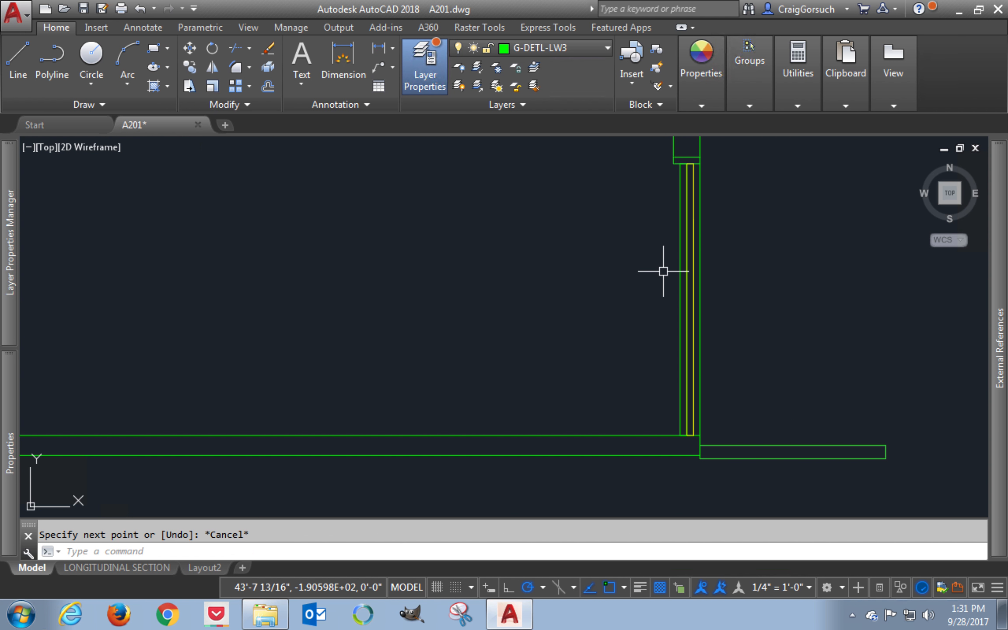
Draw a vertical line from the head frame's inner lower corner straight down to the top of the floor slab
{"action": "key", "text": "Return"}
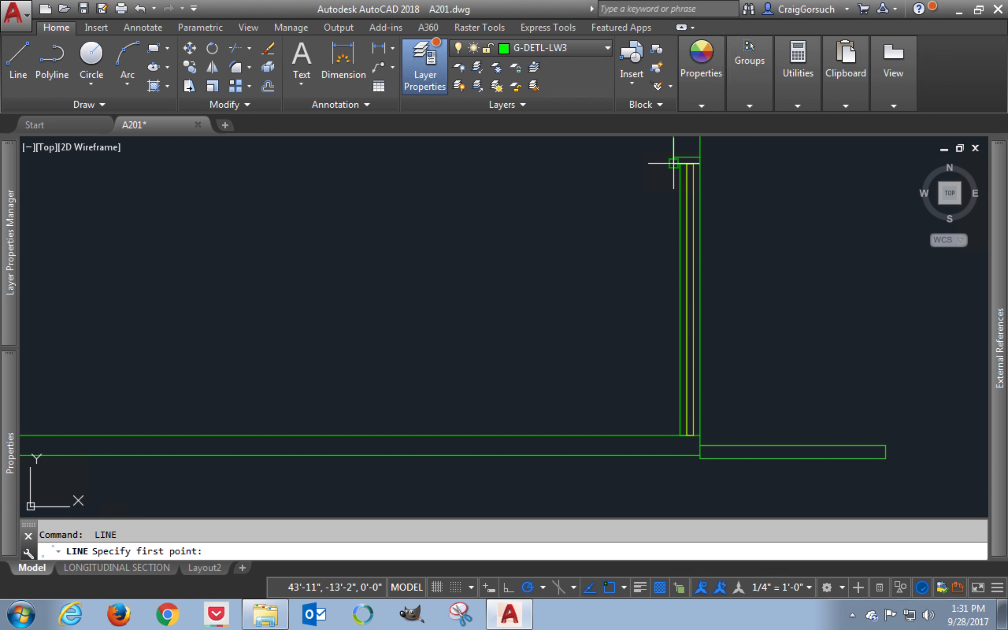
{"action": "left_click", "coordinate": [674, 163]}
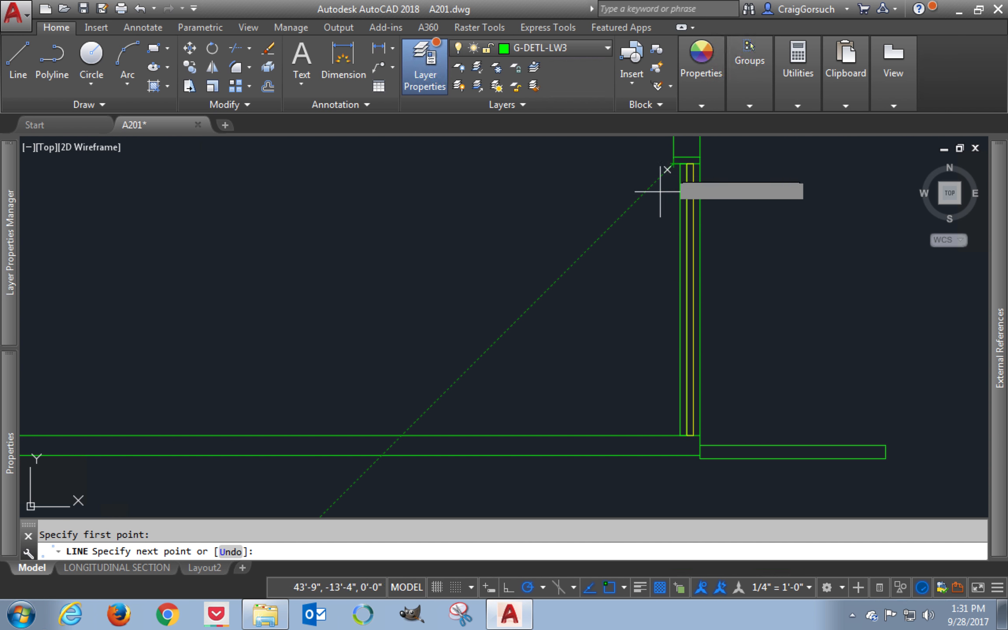
{"action": "left_click", "coordinate": [673, 435]}
{"action": "key", "text": "Return"}
Move the two vertical lines on either side of the door panels to layer G-DETL-LW1
{"action": "left_click", "coordinate": [673, 416]}
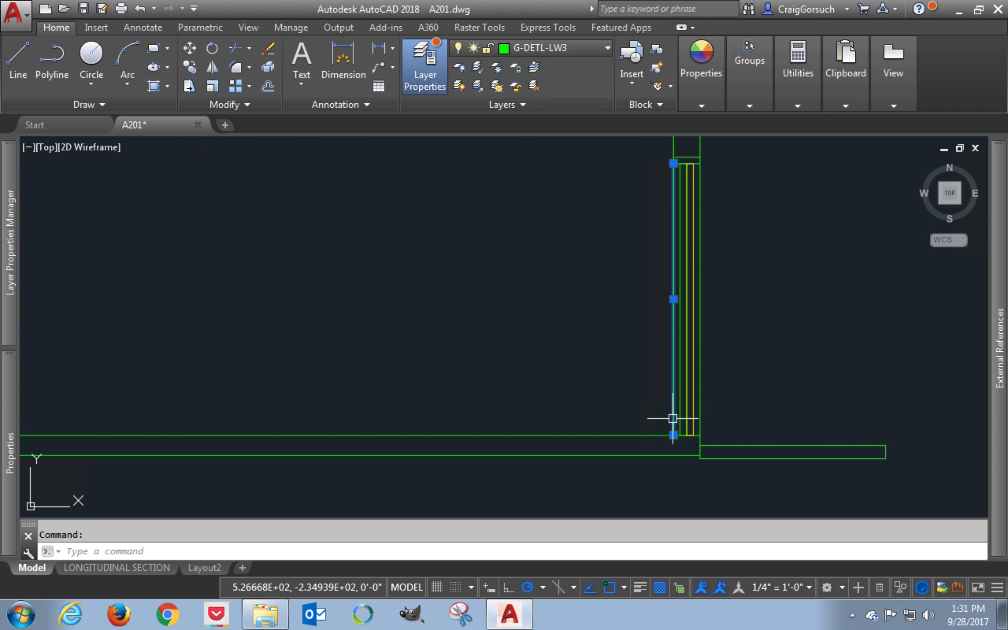
{"action": "left_click", "coordinate": [700, 402]}
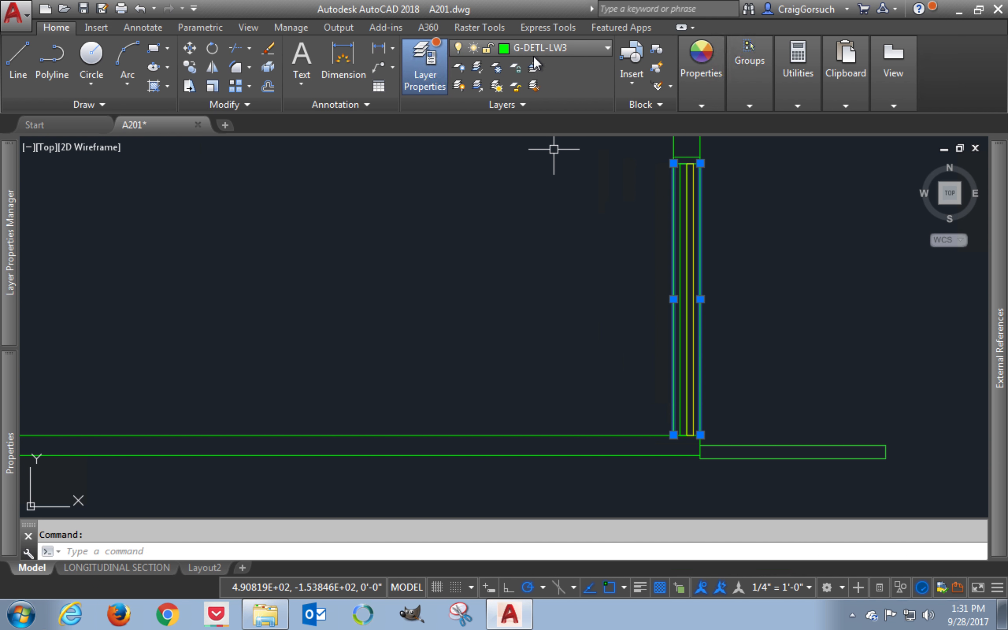
{"action": "left_click", "coordinate": [543, 48]}
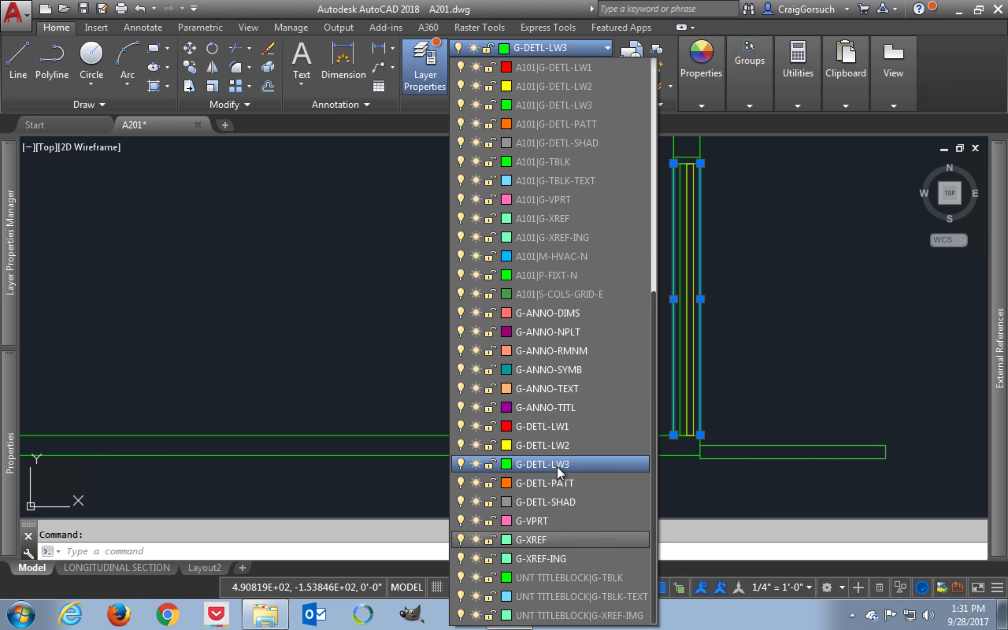
{"action": "left_click", "coordinate": [557, 428]}
{"action": "key", "text": "Escape"}
Send the outer sliding door panel rectangle to the back of the draw order
{"action": "scroll", "coordinate": [695, 170], "scroll_direction": "up", "scroll_amount": 3}
{"action": "scroll", "coordinate": [697, 172], "scroll_direction": "up", "scroll_amount": 2}
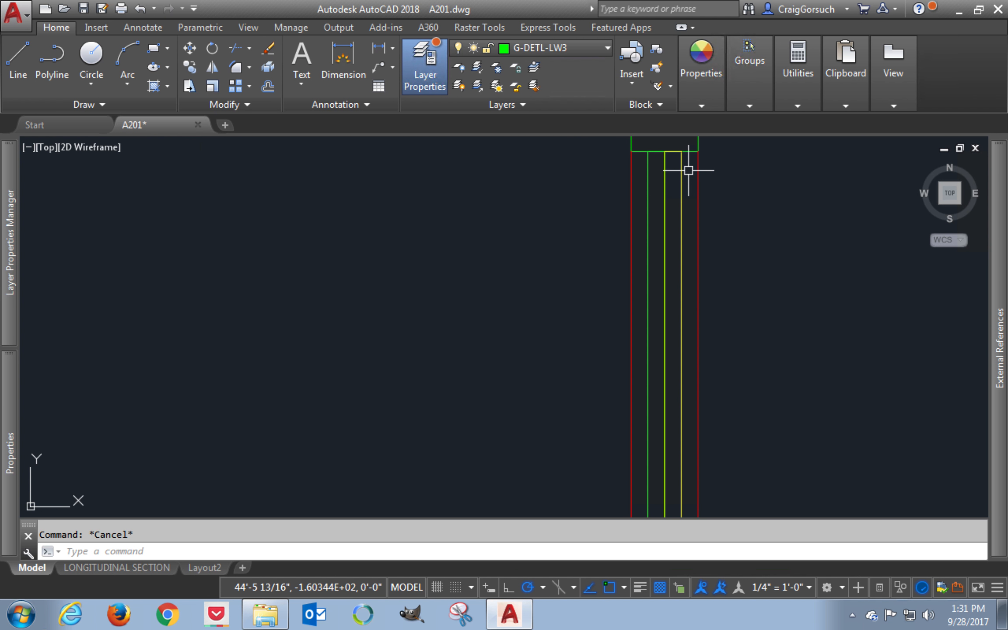
{"action": "left_click", "coordinate": [683, 169]}
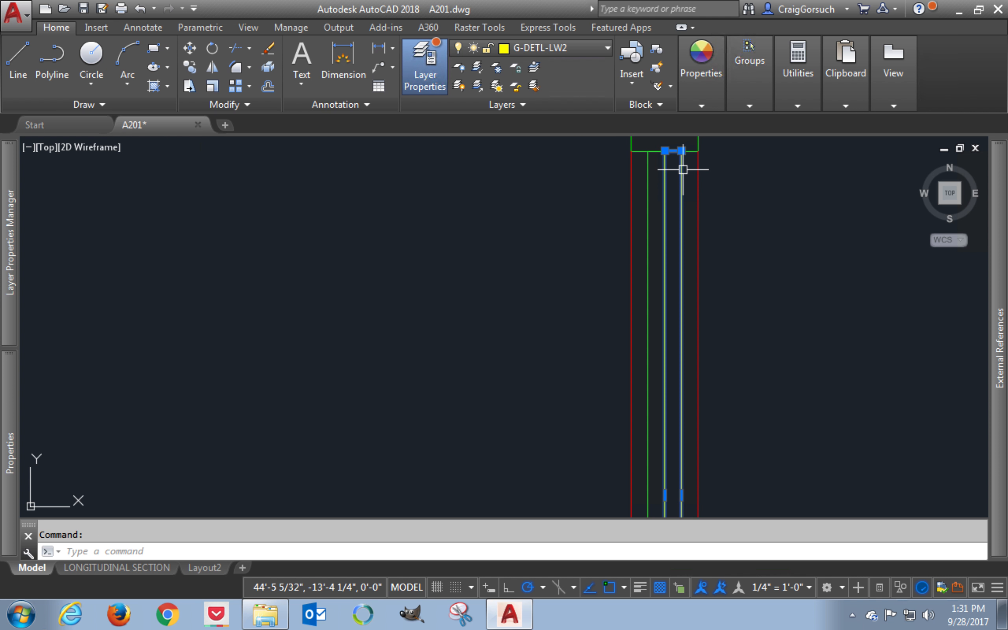
{"action": "right_click", "coordinate": [682, 170]}
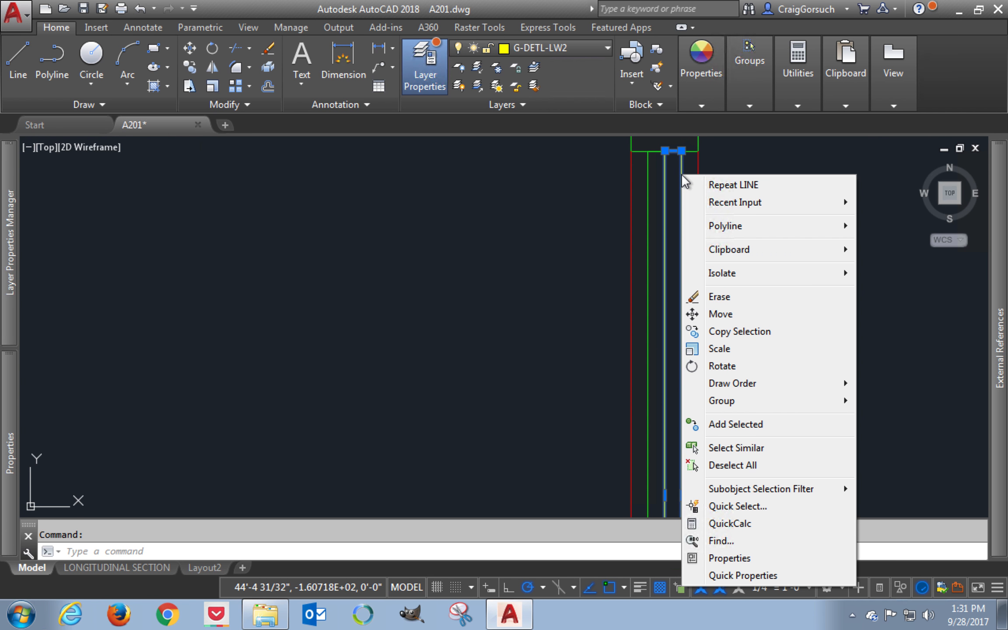
{"action": "left_click", "coordinate": [750, 388]}
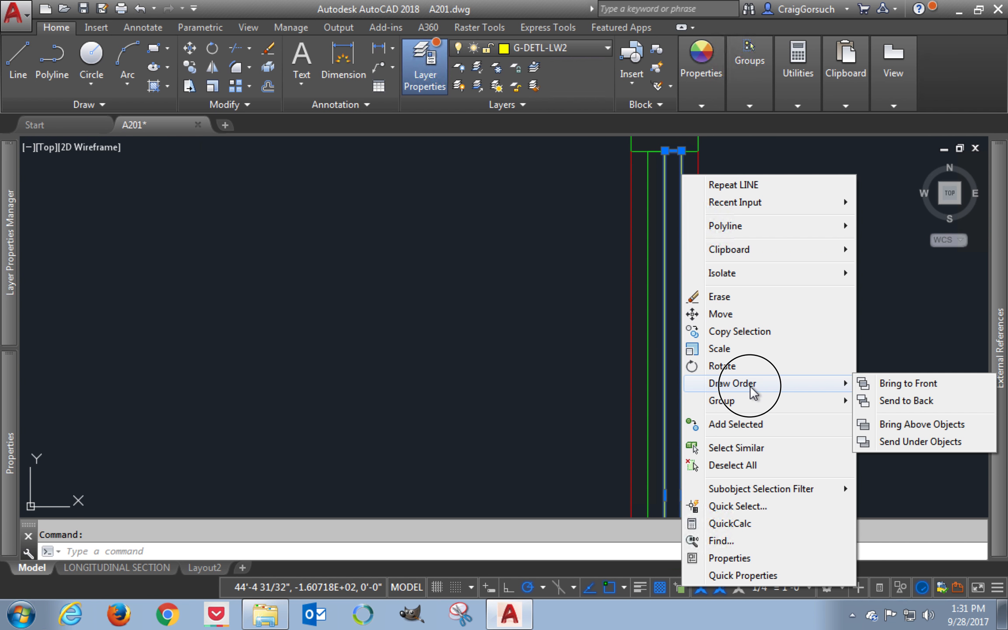
{"action": "left_click", "coordinate": [873, 400]}
{"action": "key", "text": "Escape"}
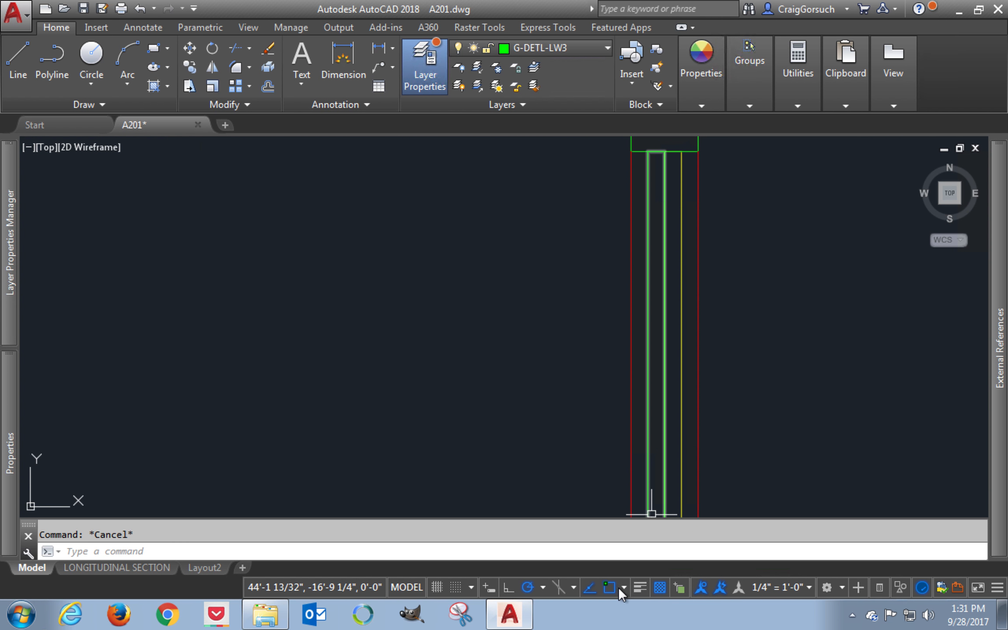
Turn on lineweight display and inspect the outer door panel below the head frame
{"action": "left_click", "coordinate": [638, 587]}
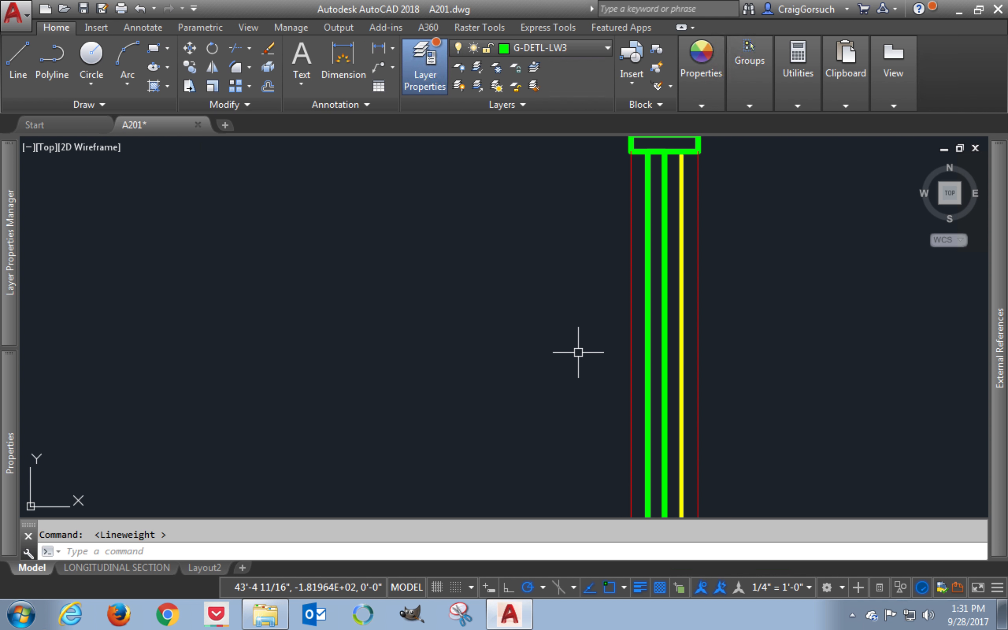
{"action": "scroll", "coordinate": [578, 352], "scroll_direction": "down", "scroll_amount": 2}
{"action": "middle_click_drag", "start_coordinate": [572, 274], "coordinate": [598, 302]}
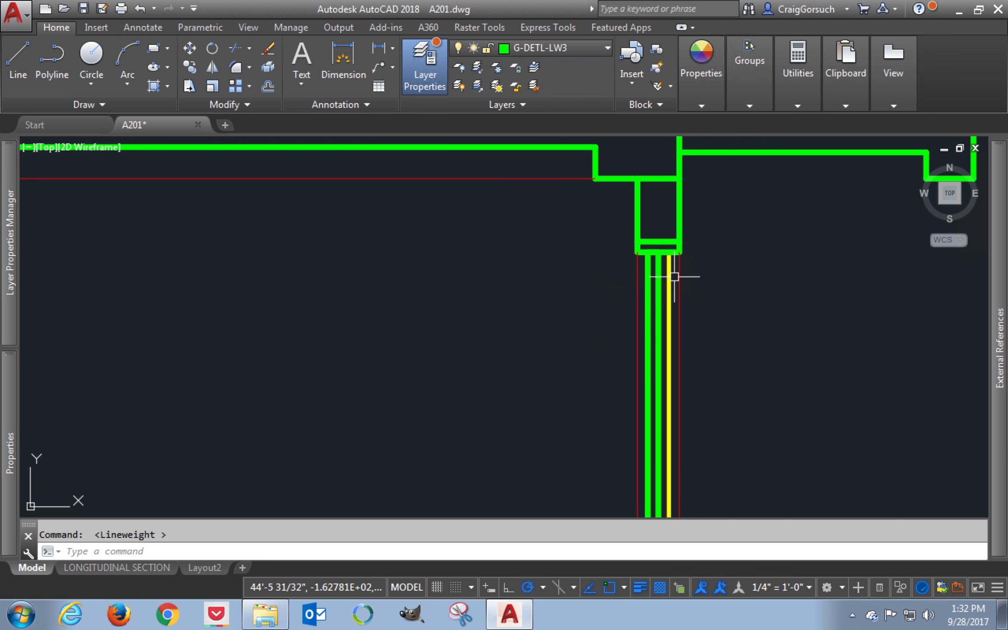
{"action": "mouse_move", "coordinate": [668, 287]}
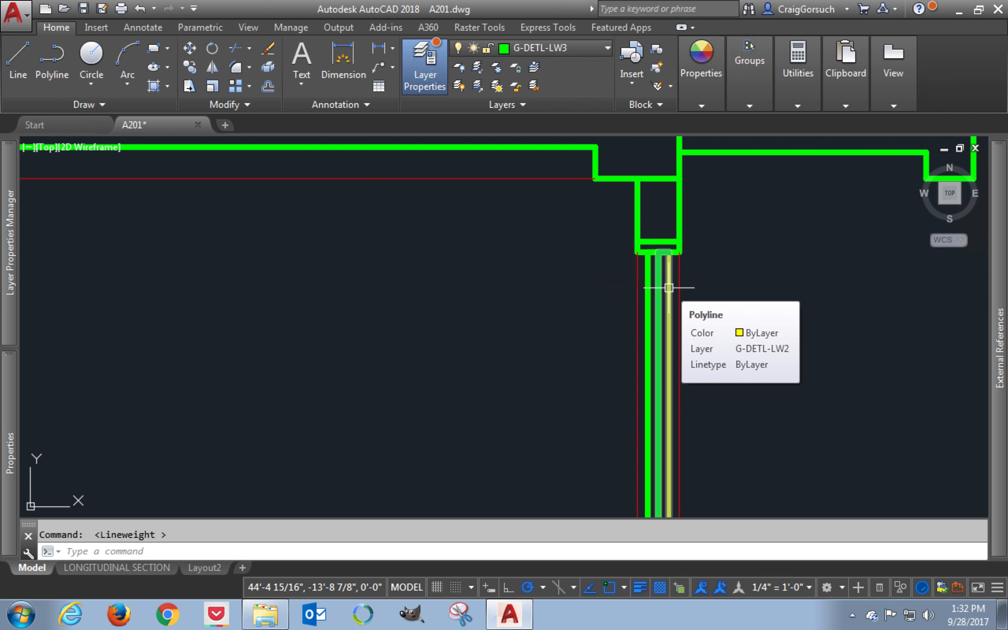
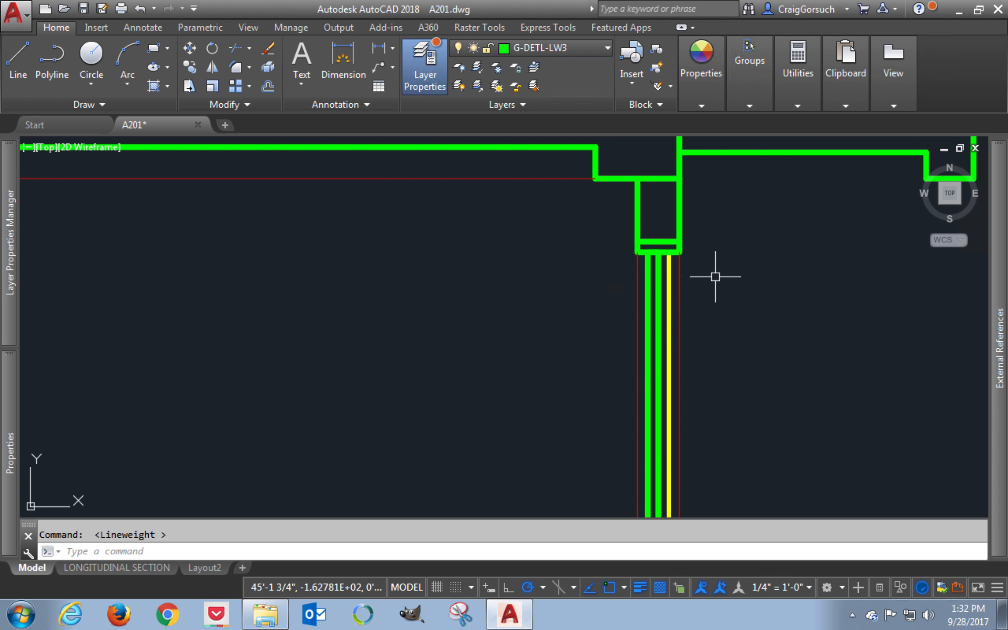
Erase the two short horizontal lines capping the window opening's head and sill in the left end wall
{"action": "scroll", "coordinate": [722, 277], "scroll_direction": "down", "scroll_amount": 2}
{"action": "scroll", "coordinate": [731, 277], "scroll_direction": "down", "scroll_amount": 2}
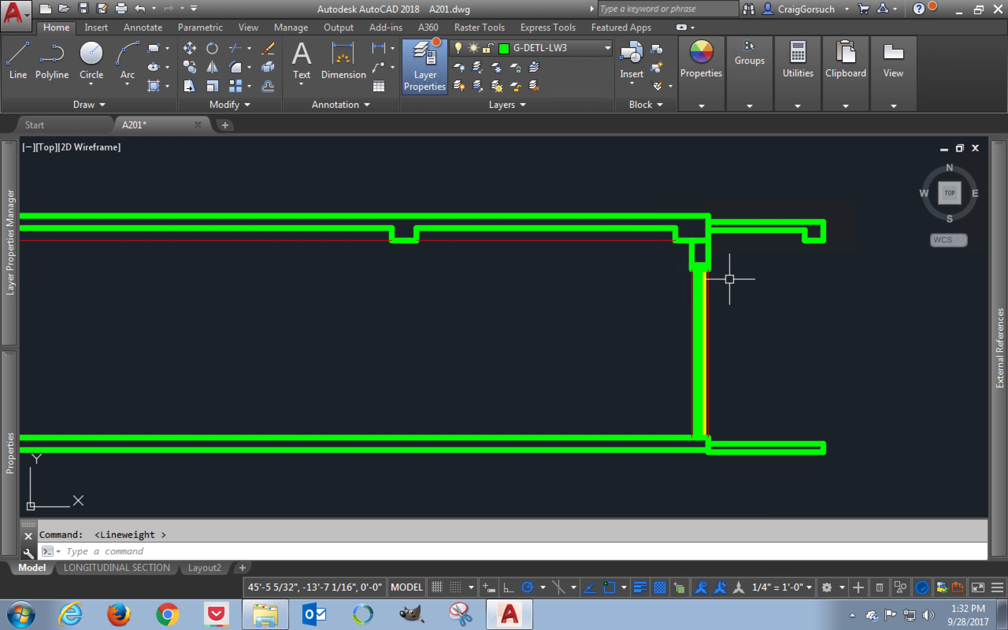
{"action": "middle_click_drag", "start_coordinate": [601, 340], "coordinate": [1007, 328]}
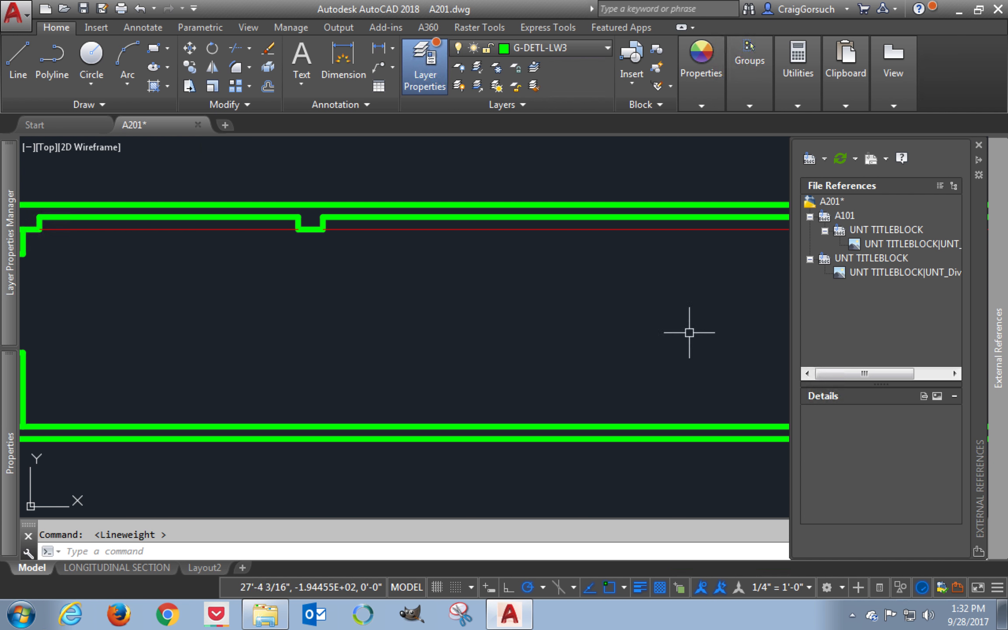
{"action": "middle_click_drag", "start_coordinate": [153, 282], "coordinate": [462, 337]}
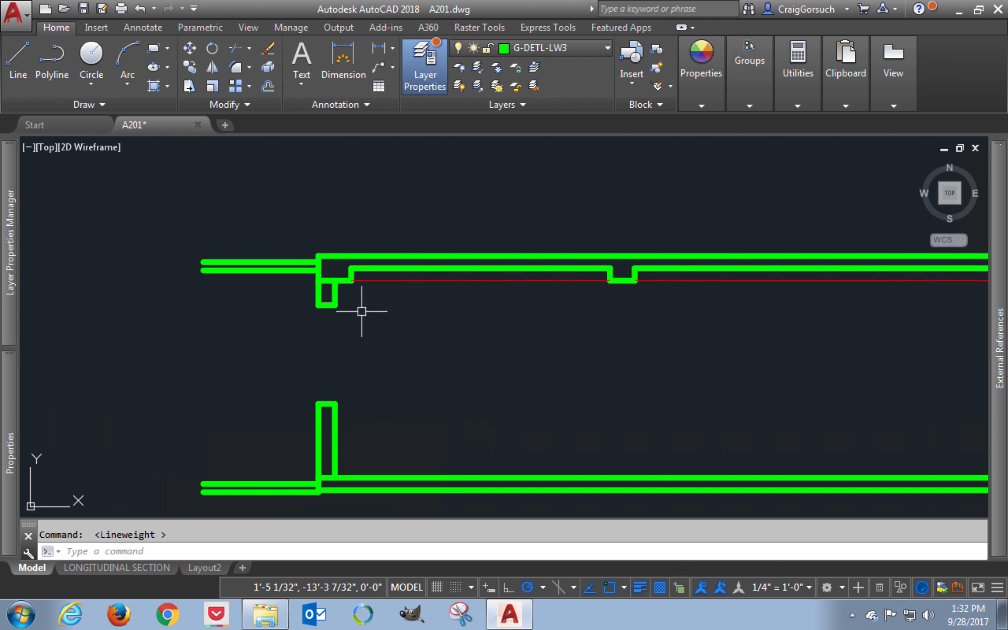
{"action": "scroll", "coordinate": [334, 372], "scroll_direction": "down", "scroll_amount": 2}
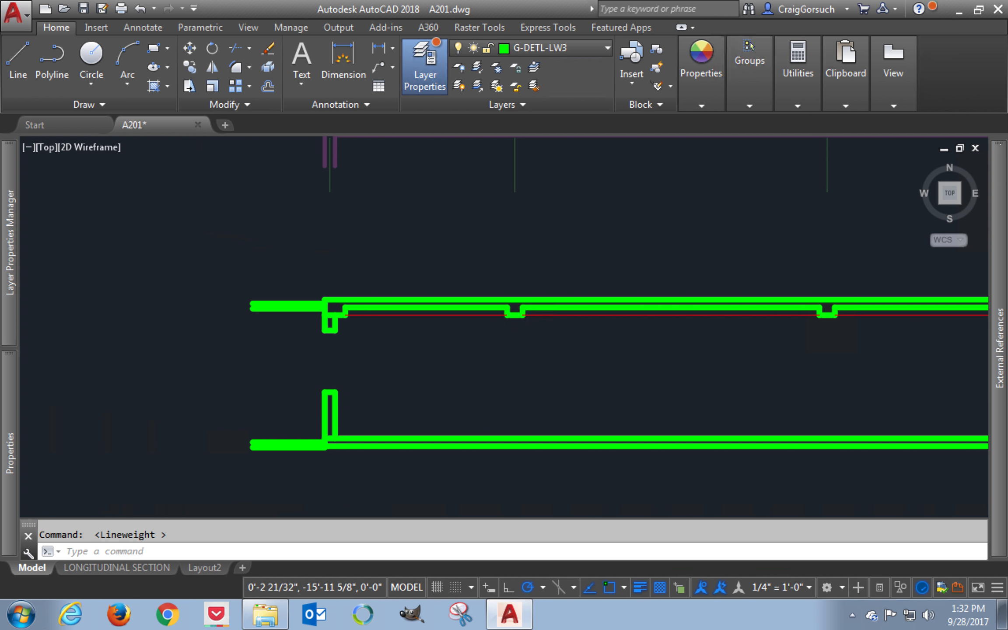
{"action": "scroll", "coordinate": [280, 413], "scroll_direction": "up", "scroll_amount": 3}
{"action": "left_click", "coordinate": [258, 438]}
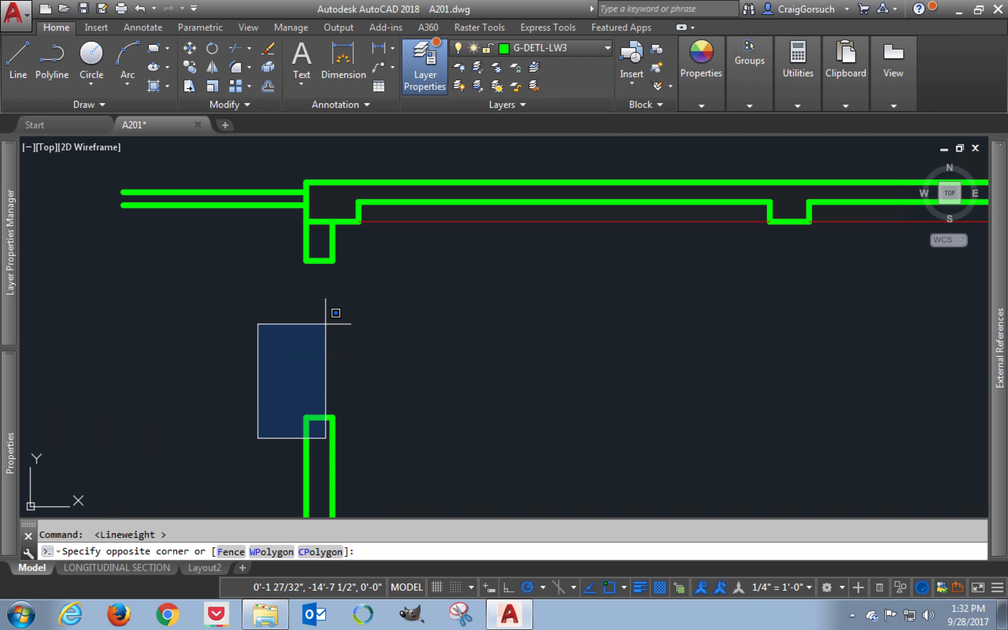
{"action": "left_click", "coordinate": [369, 238]}
{"action": "type", "text": "e"}
{"action": "key", "text": "Return"}
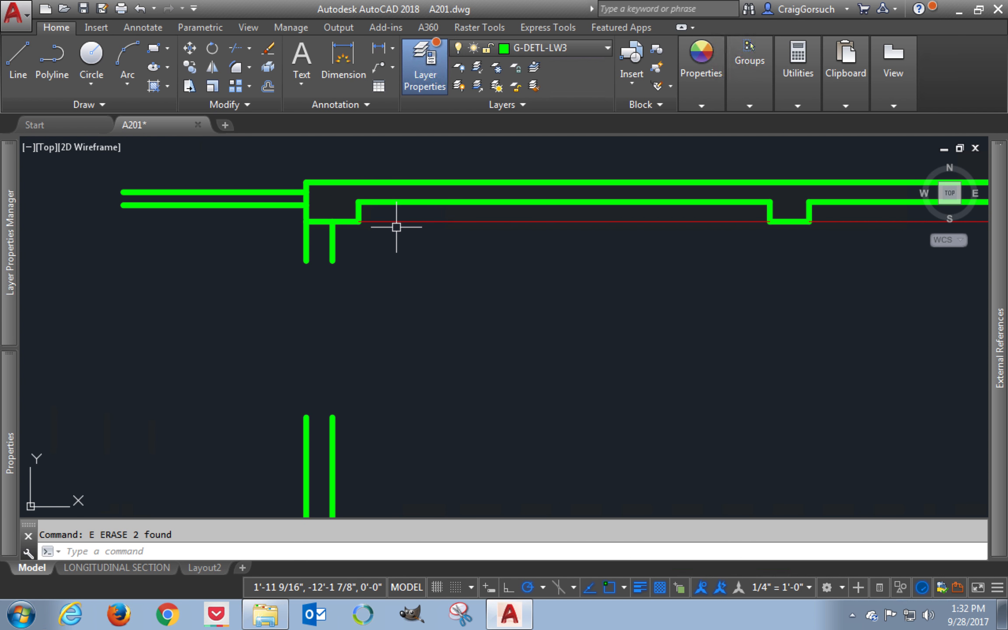
Draw a 2-inch-deep head frame rectangle across the wall thickness at the top of the left end wall's opening
{"action": "type", "text": "rec"}
{"action": "key", "text": "Return"}
{"action": "scroll", "coordinate": [328, 275], "scroll_direction": "up", "scroll_amount": 2}
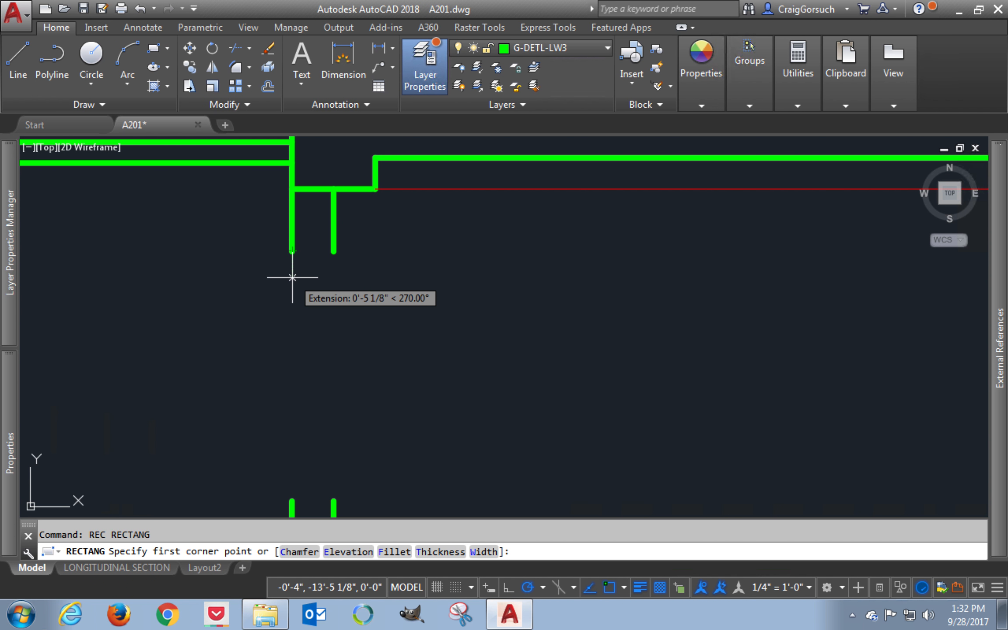
{"action": "type", "text": "2"}
{"action": "key", "text": "Return"}
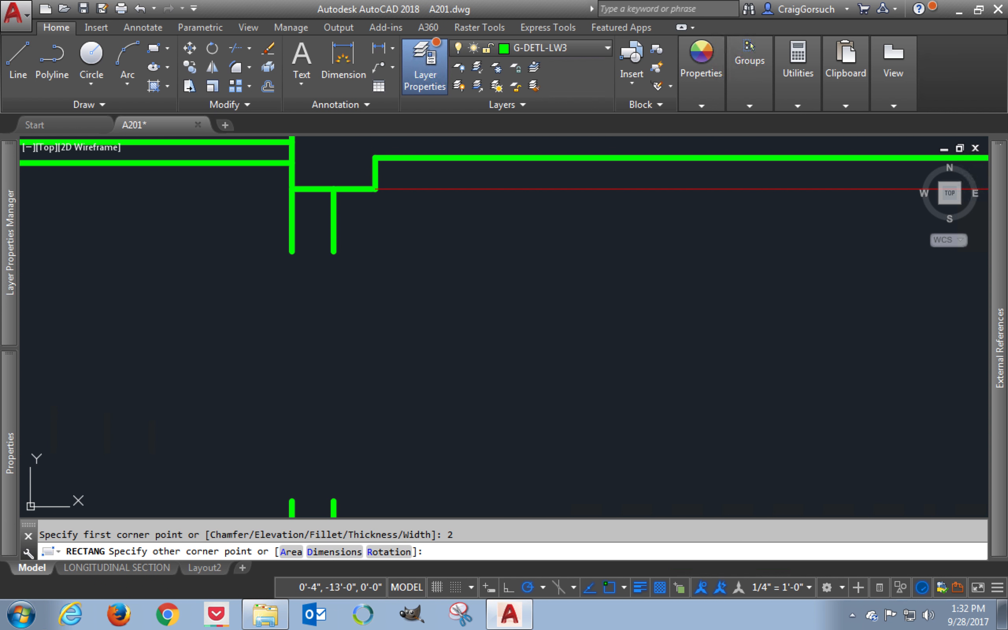
{"action": "left_click", "coordinate": [333, 250]}
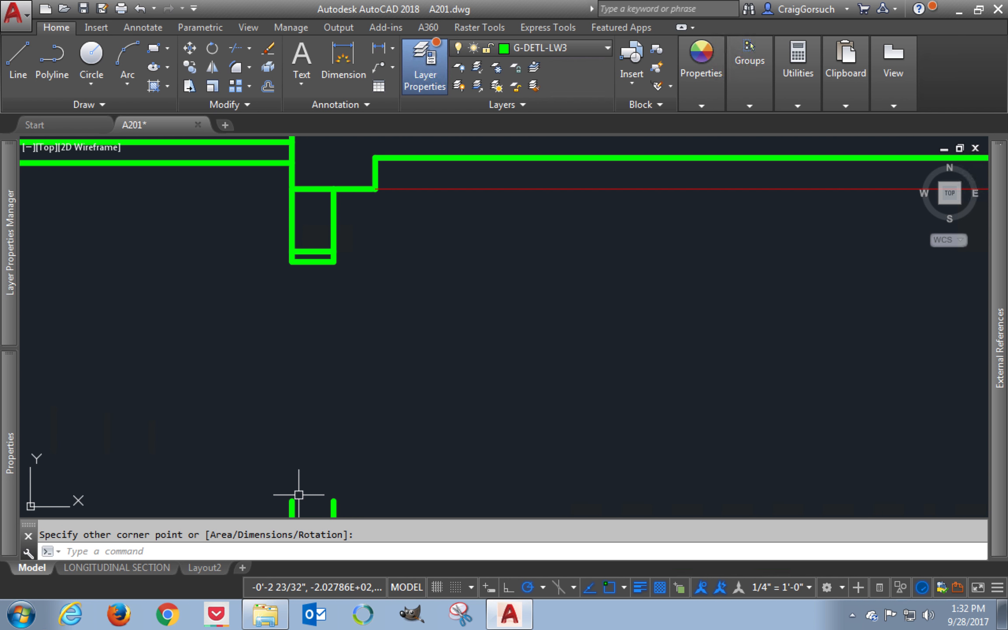
Draw a 2-inch-deep sill frame rectangle across the wall thickness at the bottom of the left end wall's window opening
{"action": "key", "text": "Return"}
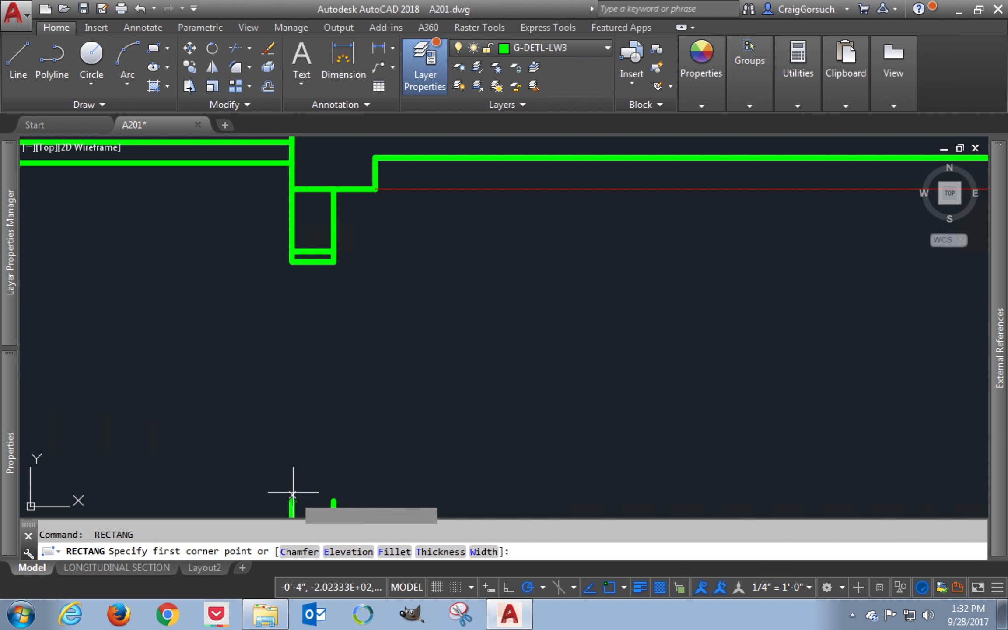
{"action": "type", "text": "2"}
{"action": "key", "text": "Return"}
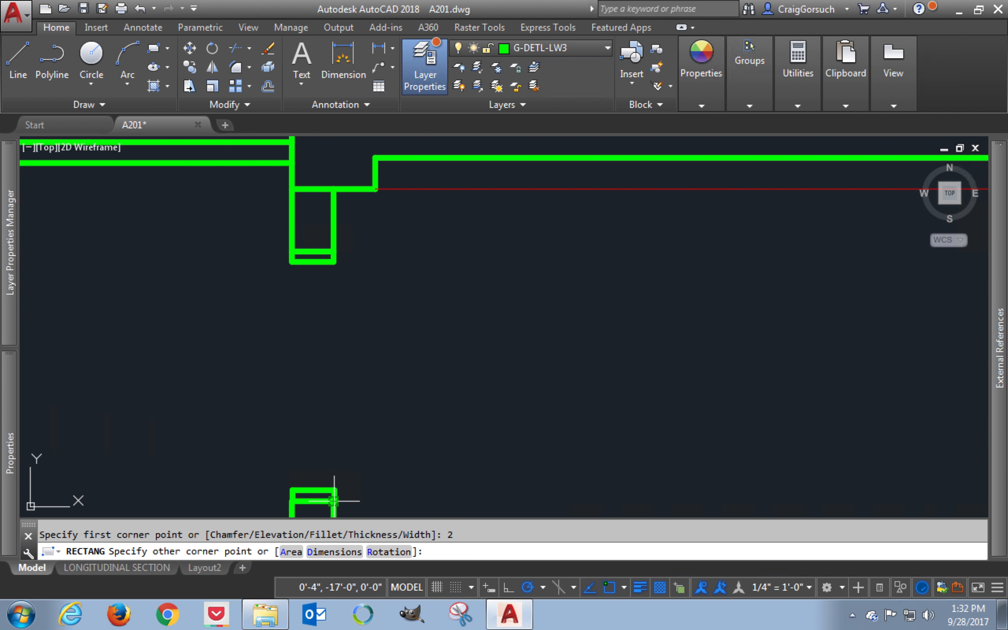
{"action": "left_click", "coordinate": [318, 496]}
Draw a vertical line along the outer wall face from the window's sill frame up to its head frame
{"action": "type", "text": "l"}
{"action": "key", "text": "Return"}
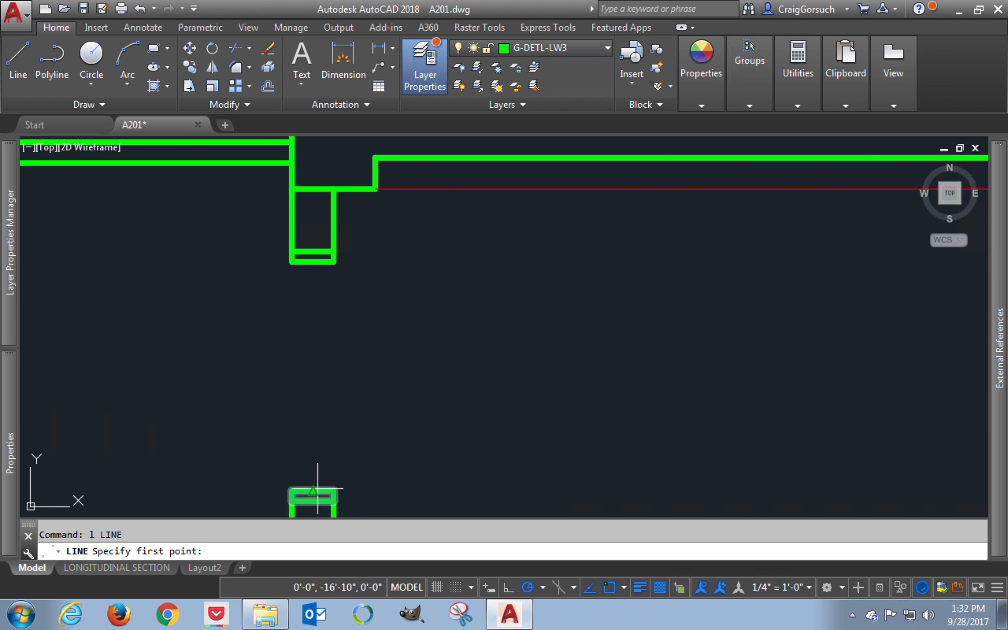
{"action": "left_click", "coordinate": [293, 491]}
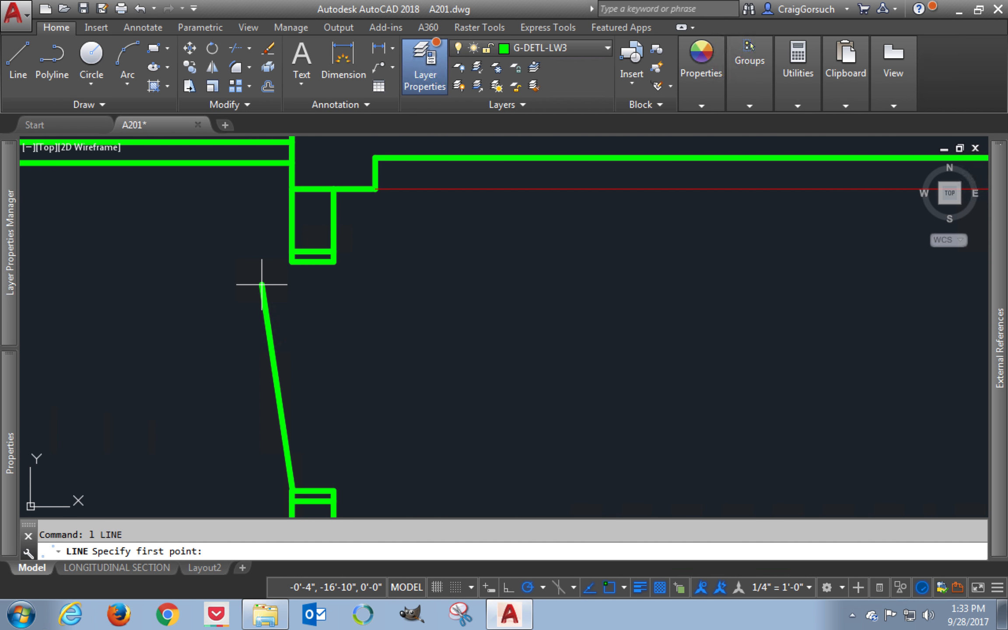
{"action": "left_click", "coordinate": [293, 261]}
{"action": "key", "text": "Return"}
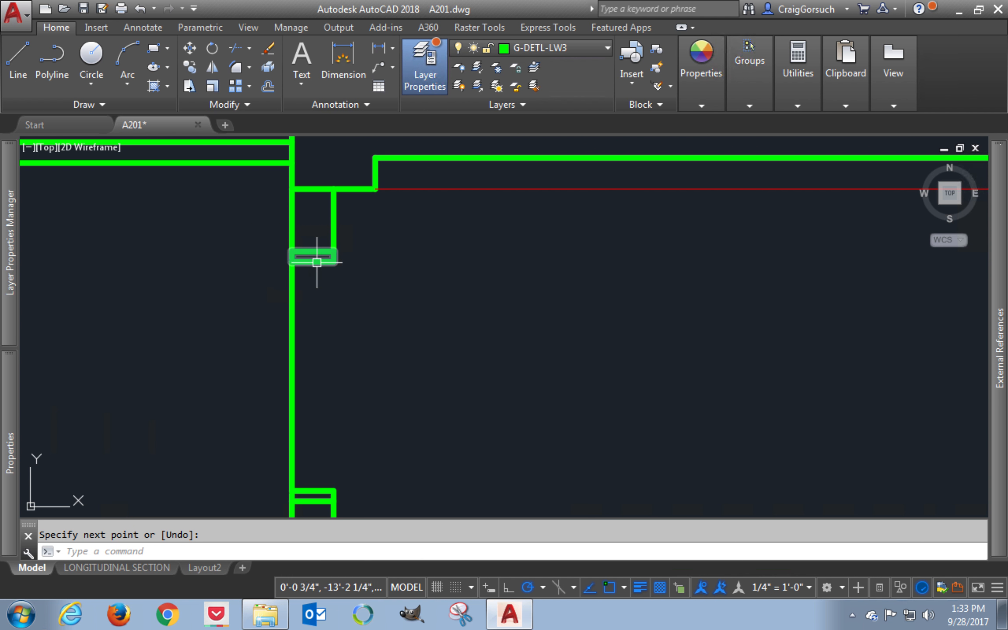
Draw the window's vertical centre glass line and its inner wall face line between the head and sill frames
{"action": "key", "text": "Return"}
{"action": "left_click", "coordinate": [313, 261]}
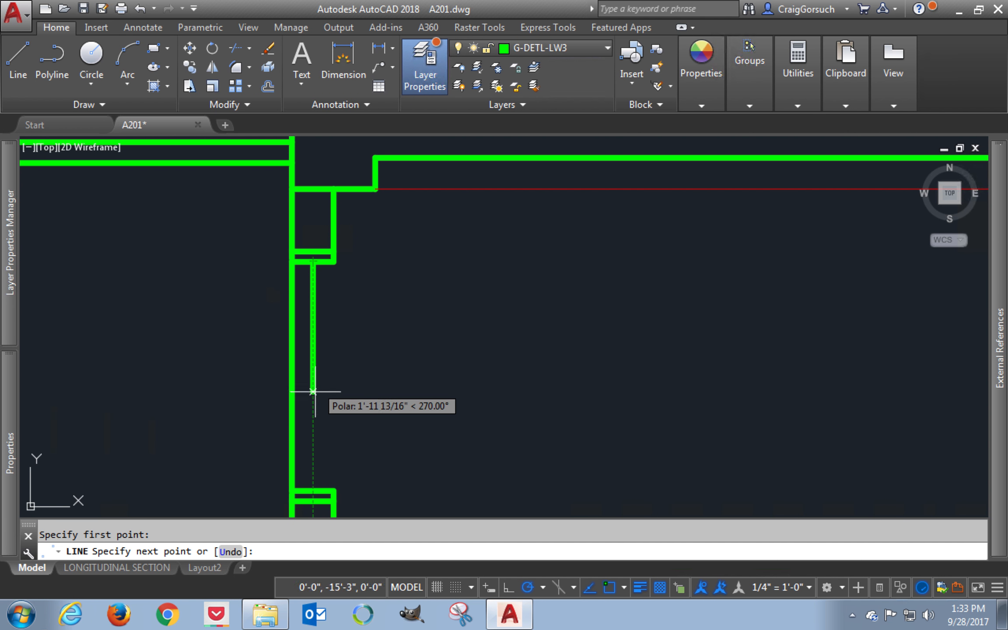
{"action": "left_click", "coordinate": [313, 490]}
{"action": "key", "text": "Return"}
{"action": "key", "text": "Return"}
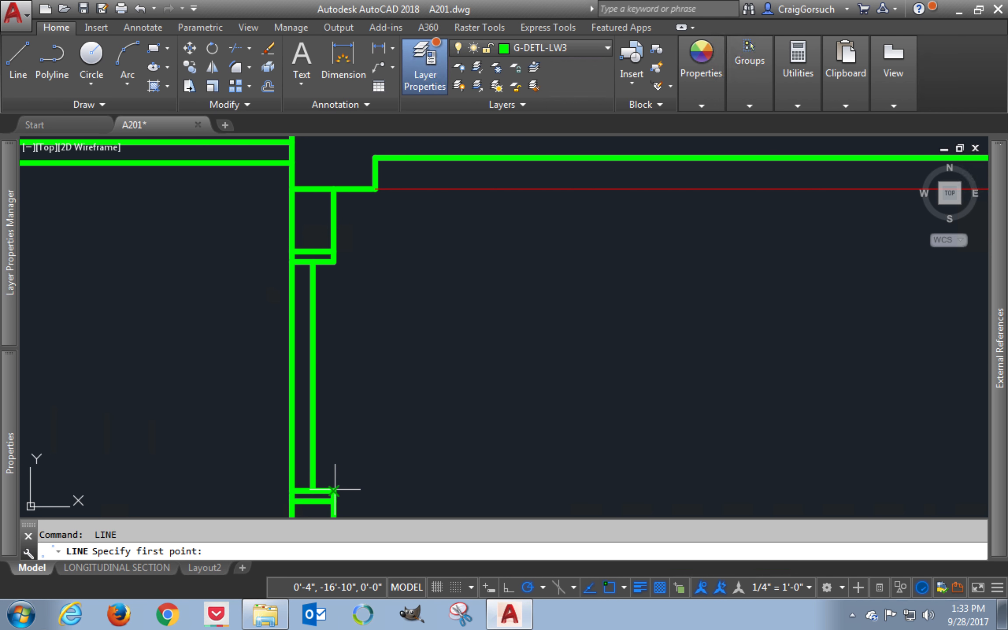
{"action": "left_click", "coordinate": [333, 490]}
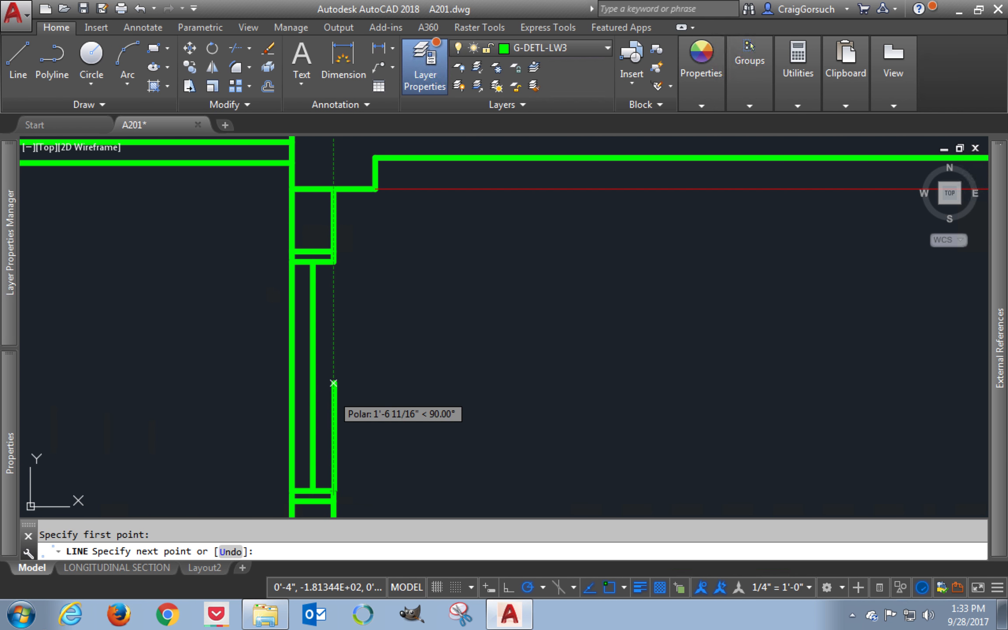
{"action": "left_click", "coordinate": [333, 256]}
{"action": "key", "text": "Return"}
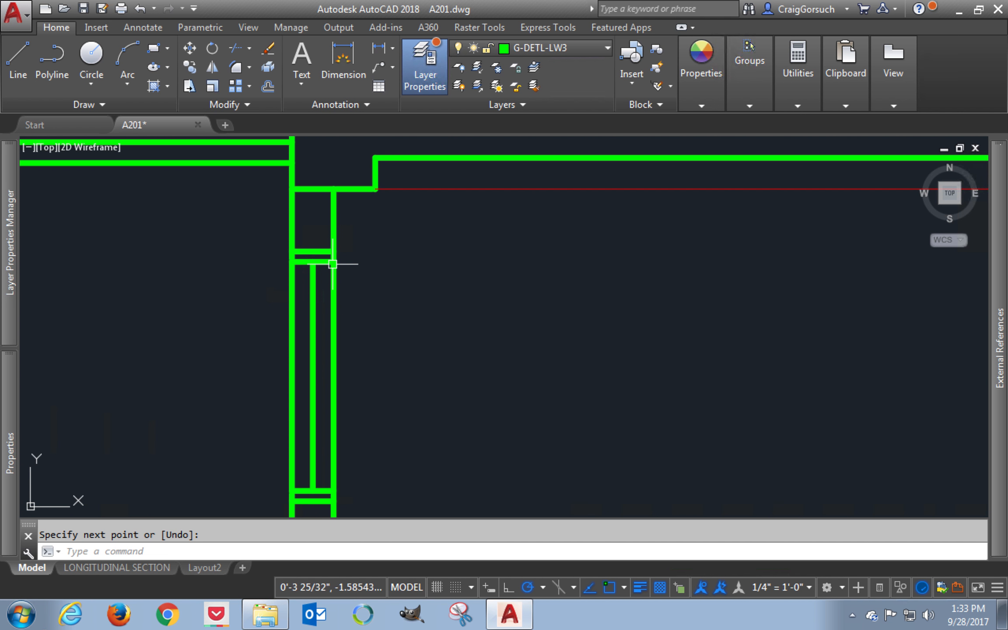
Move the window's outer and inner vertical face lines to layer G-DETL-LW1
{"action": "left_click", "coordinate": [334, 278]}
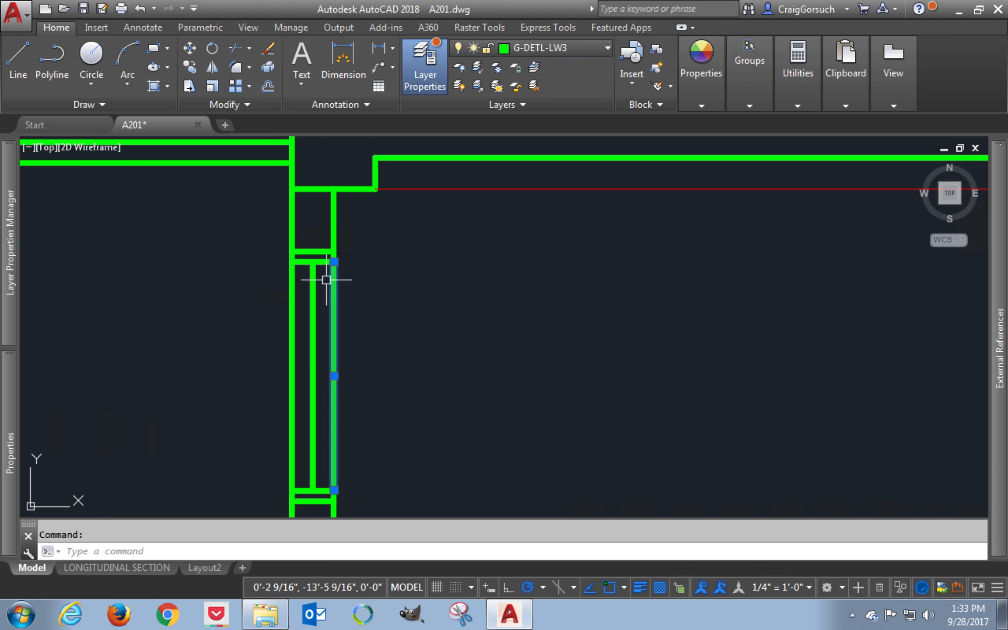
{"action": "left_click", "coordinate": [292, 280]}
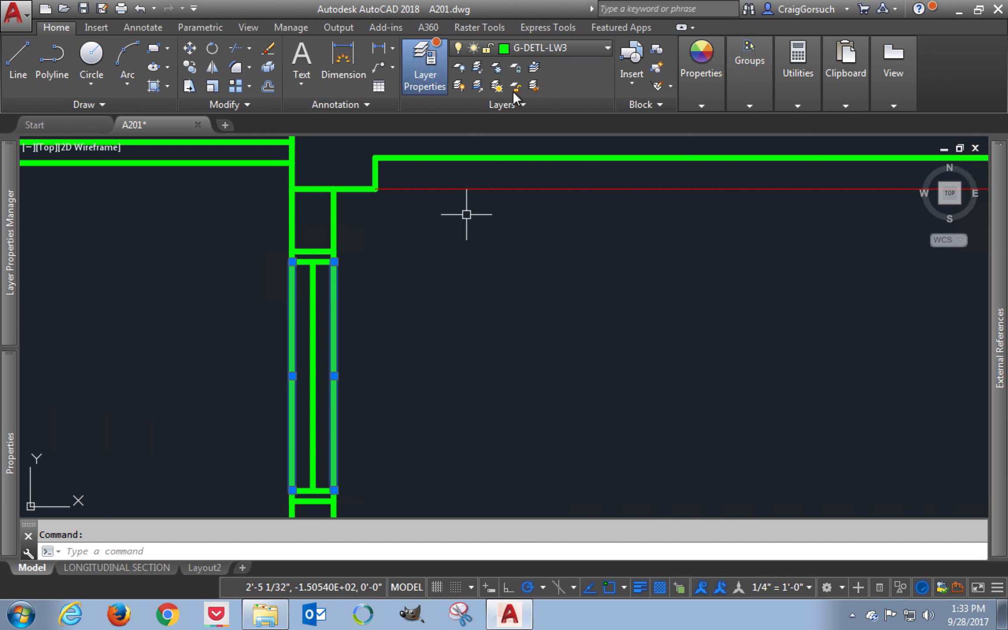
{"action": "left_click", "coordinate": [568, 50]}
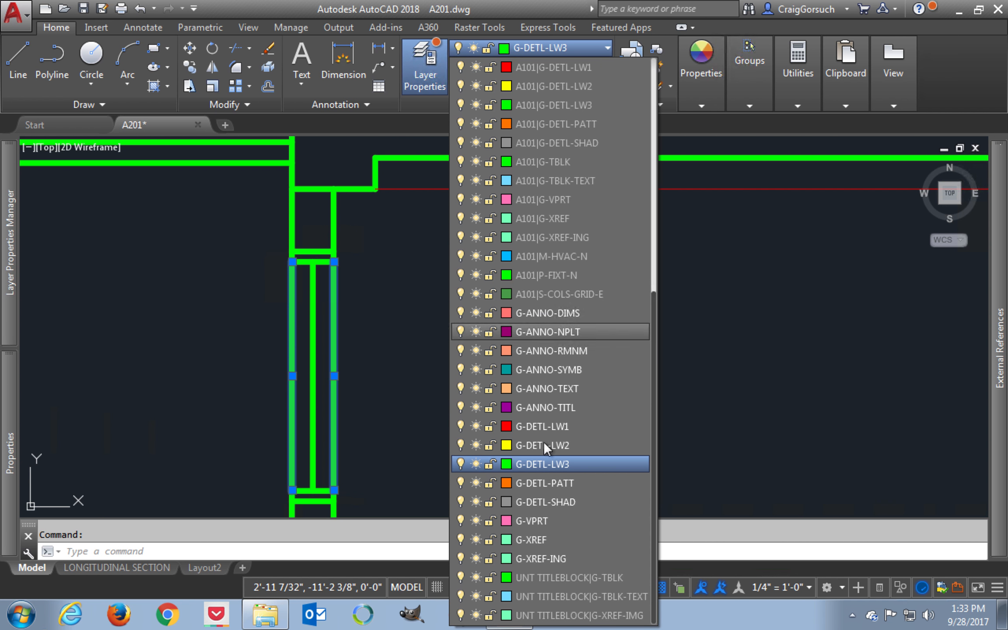
{"action": "left_click", "coordinate": [549, 424]}
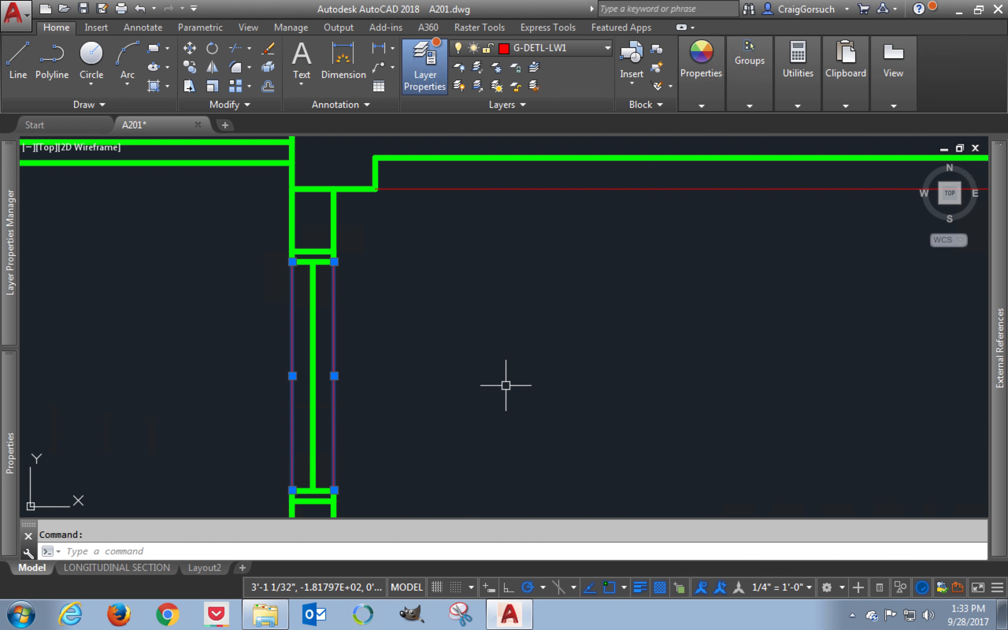
{"action": "key", "text": "Escape"}
Create a layer named S-COLS-GRID-E based on the A101 reference's column grid layer
{"action": "scroll", "coordinate": [505, 385], "scroll_direction": "down", "scroll_amount": 5}
{"action": "mouse_move", "coordinate": [506, 385]}
{"action": "middle_mouse_down"}
{"action": "mouse_move", "coordinate": [385, 343]}
{"action": "mouse_move", "coordinate": [315, 349]}
{"action": "mouse_move", "coordinate": [285, 383]}
{"action": "middle_mouse_up"}
{"action": "scroll", "coordinate": [331, 338], "scroll_direction": "down", "scroll_amount": 3}
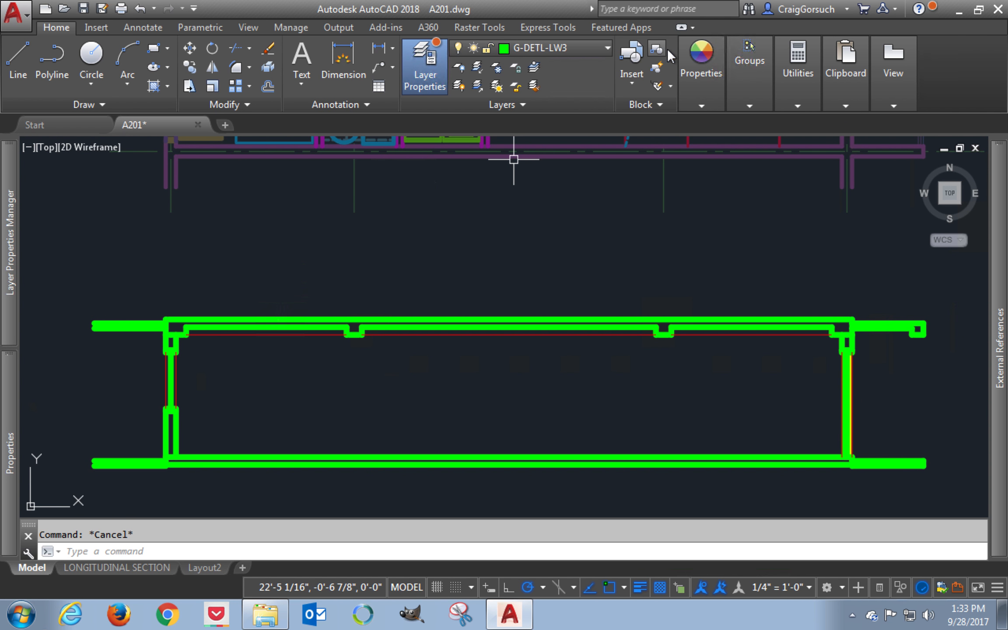
{"action": "left_click", "coordinate": [544, 49]}
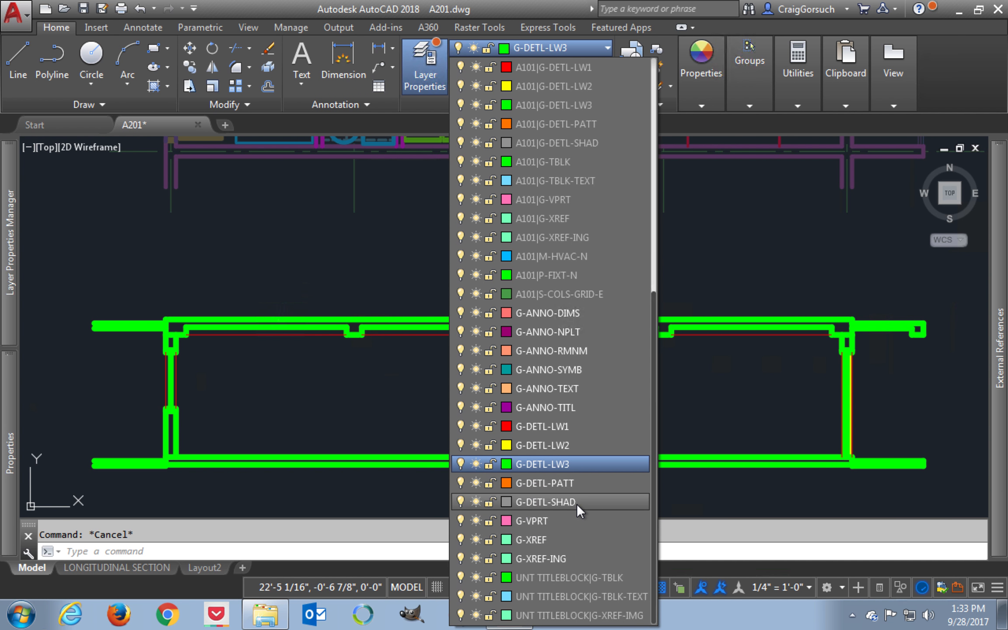
{"action": "left_click", "coordinate": [315, 283]}
{"action": "mouse_move", "coordinate": [5, 297]}
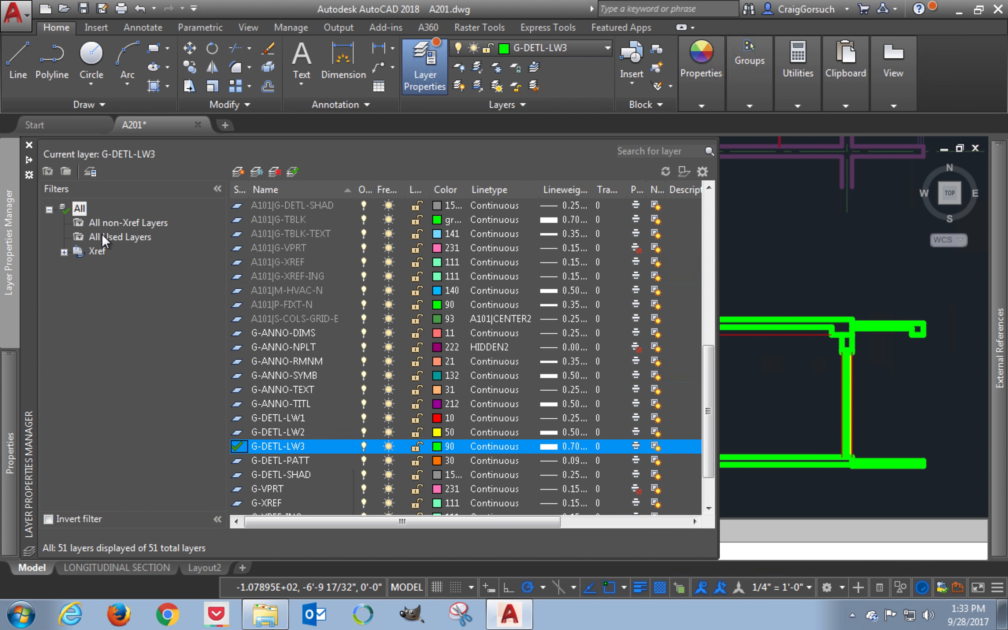
{"action": "scroll", "coordinate": [321, 420], "scroll_direction": "down", "scroll_amount": 2}
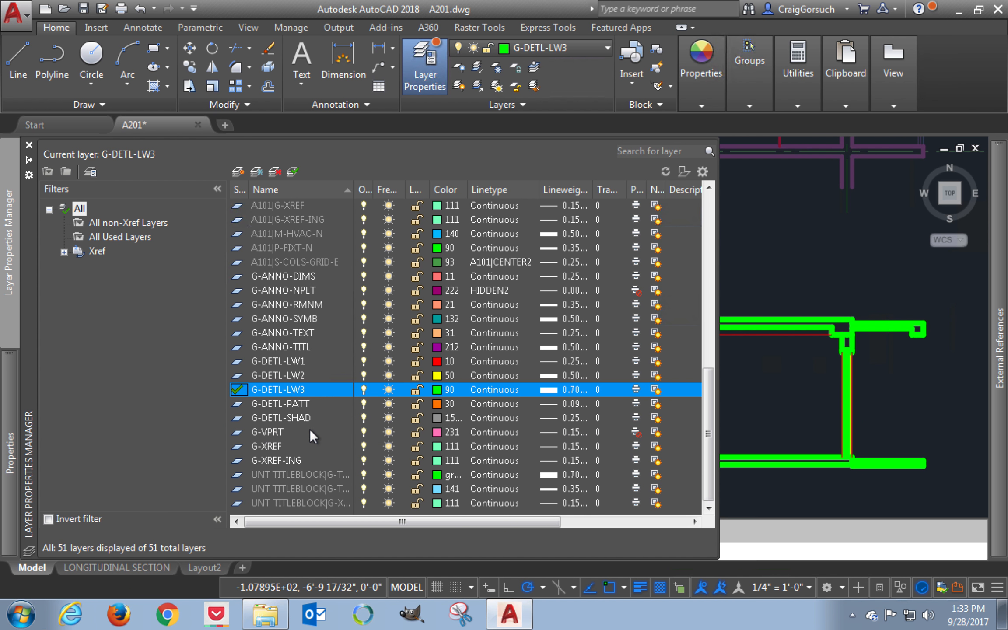
{"action": "scroll", "coordinate": [299, 443], "scroll_direction": "up", "scroll_amount": 10}
{"action": "scroll", "coordinate": [302, 442], "scroll_direction": "down", "scroll_amount": 10}
{"action": "left_click", "coordinate": [315, 260]}
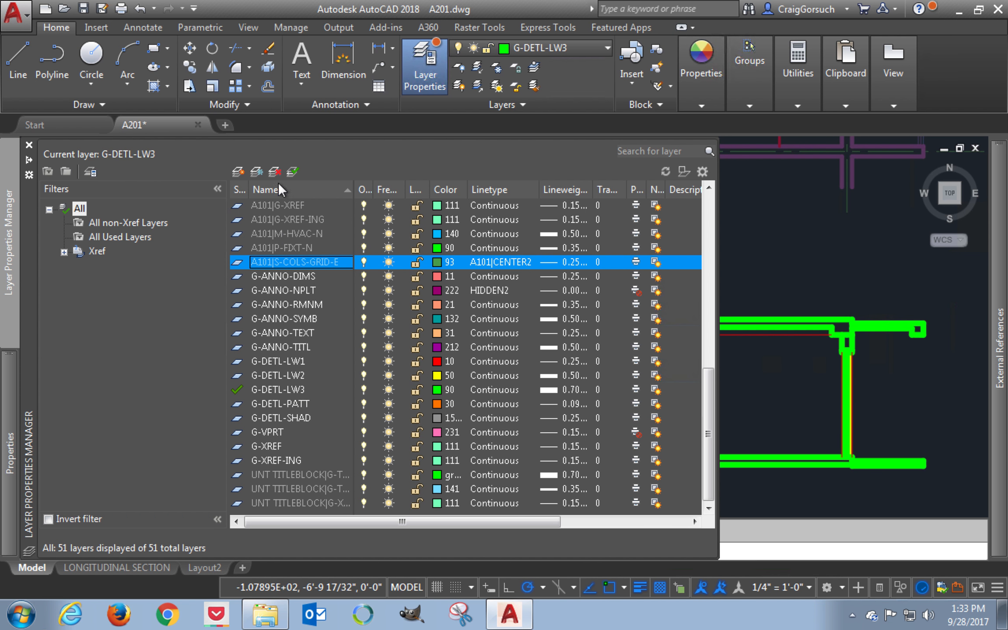
{"action": "left_click", "coordinate": [240, 171]}
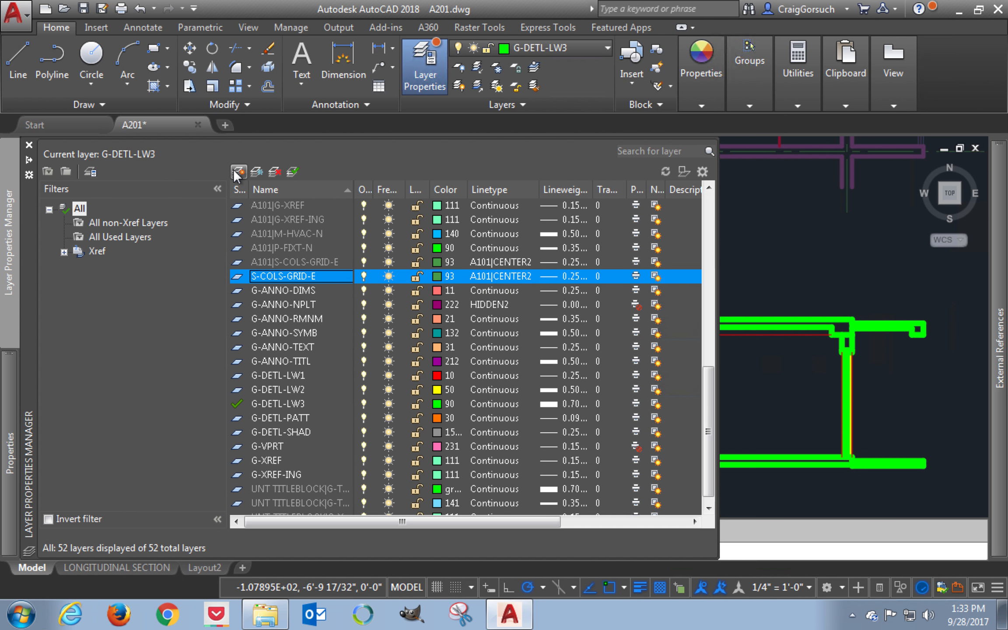
{"action": "key", "text": "Return"}
Assign the CENTER2 linetype to layer S-COLS-GRID-E and make it the current layer
{"action": "left_click", "coordinate": [494, 276]}
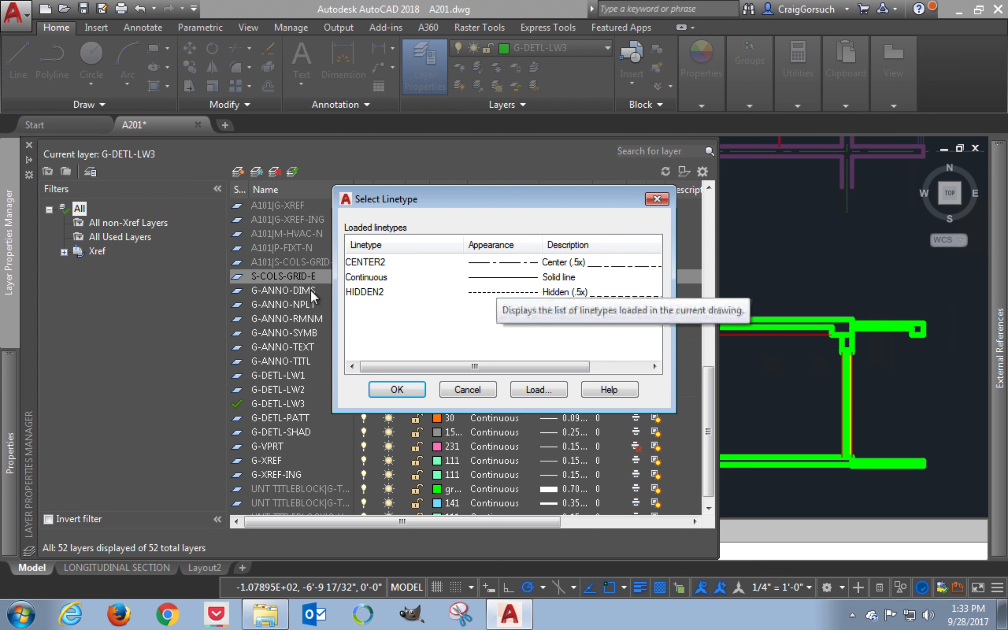
{"action": "left_click", "coordinate": [375, 262]}
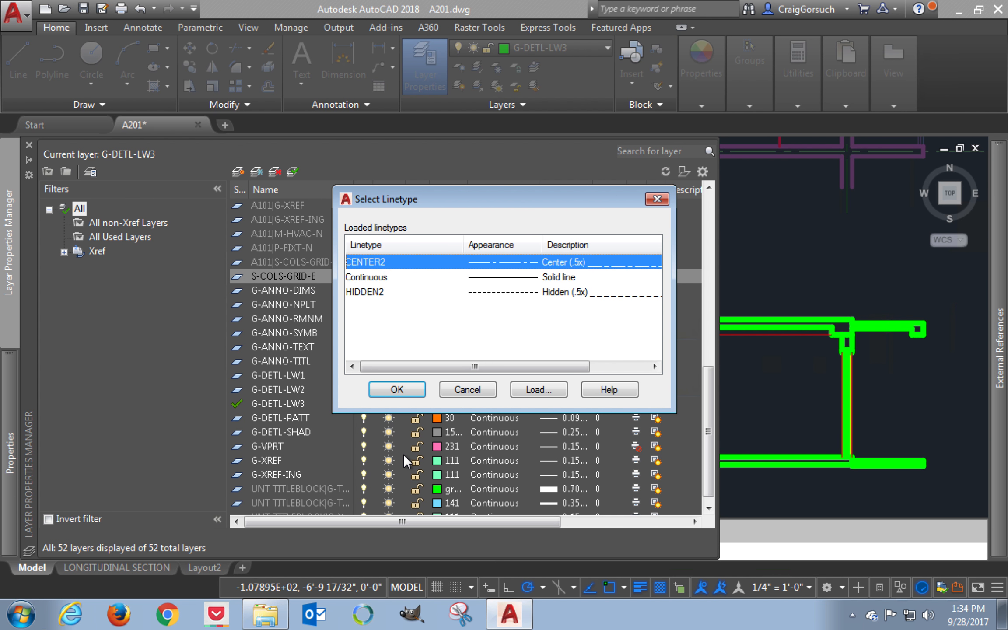
{"action": "left_click", "coordinate": [400, 389]}
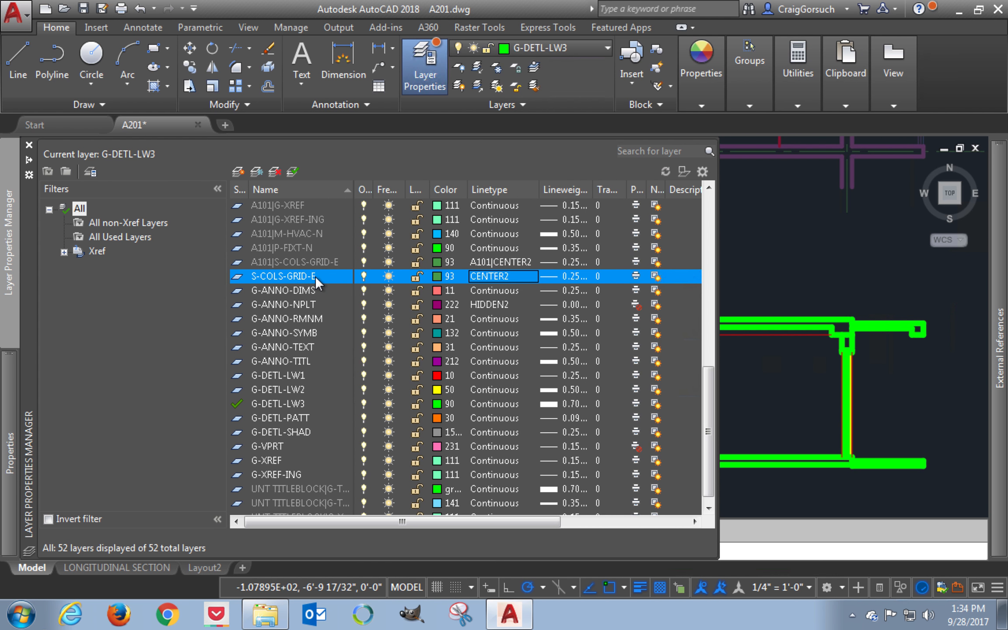
{"action": "left_click", "coordinate": [290, 173]}
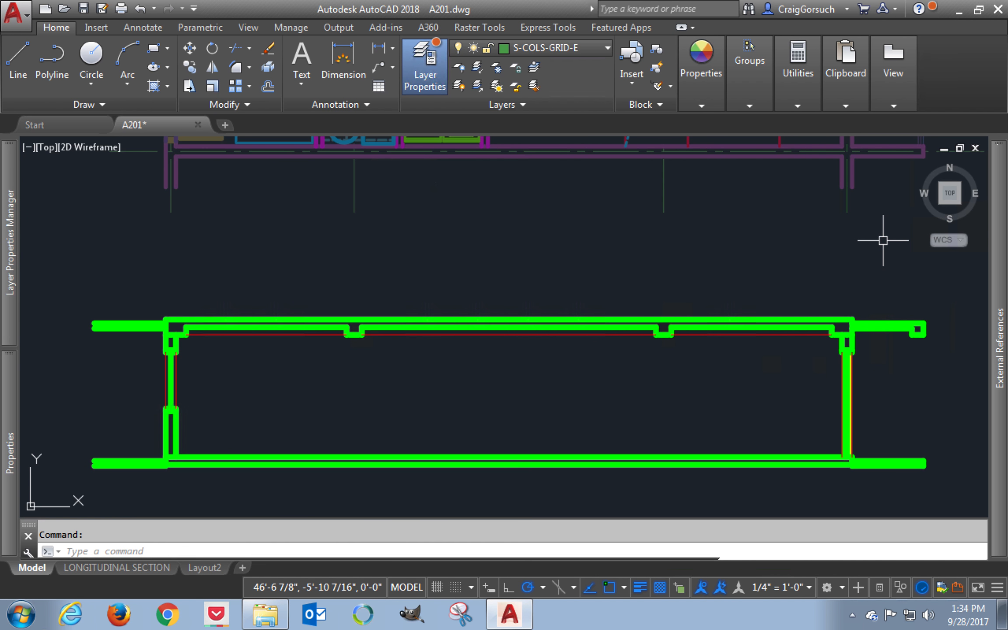
Draw a vertical grid line from the end of the floor plan's rightmost column grid line down past the section
{"action": "type", "text": "l"}
{"action": "key", "text": "Return"}
{"action": "left_click", "coordinate": [848, 212]}
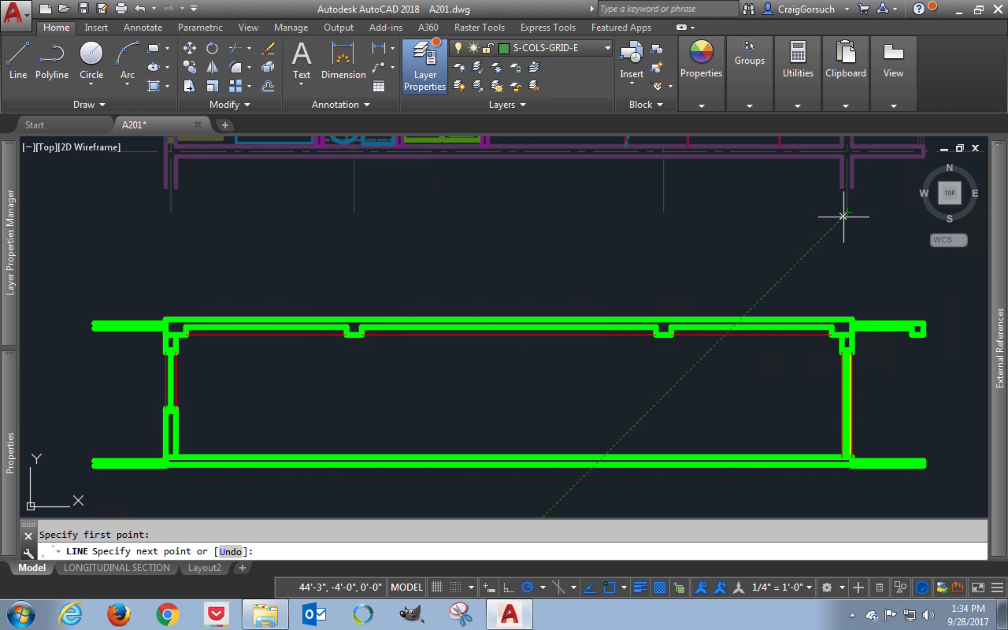
{"action": "left_click", "coordinate": [853, 515]}
{"action": "key", "text": "Escape"}
Copy the vertical grid line to the ends of the floor plan's other three column grid lines
{"action": "type", "text": "co"}
{"action": "key", "text": "Return"}
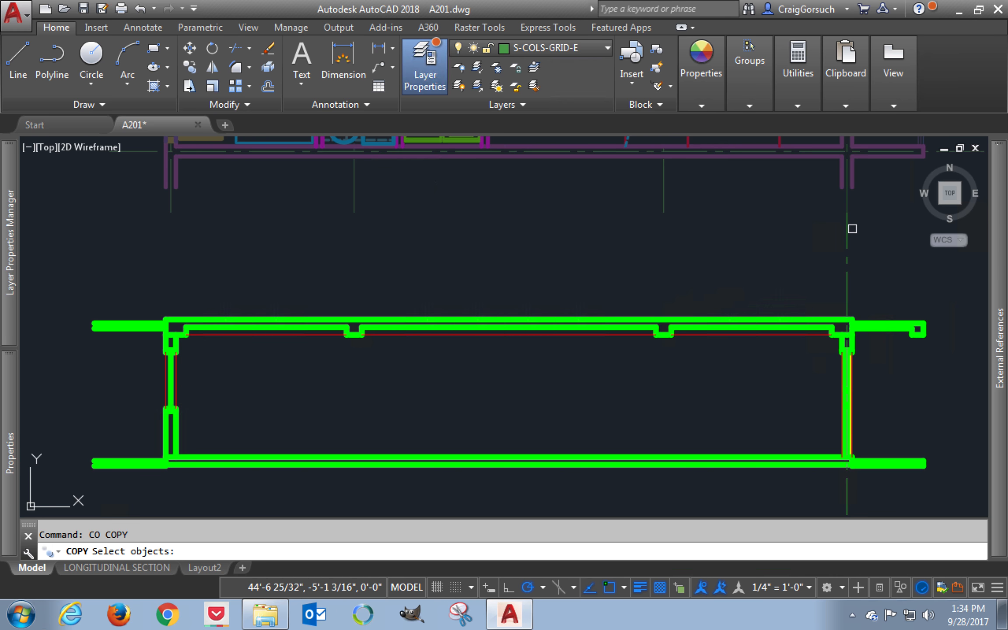
{"action": "left_click", "coordinate": [846, 224]}
{"action": "key", "text": "Return"}
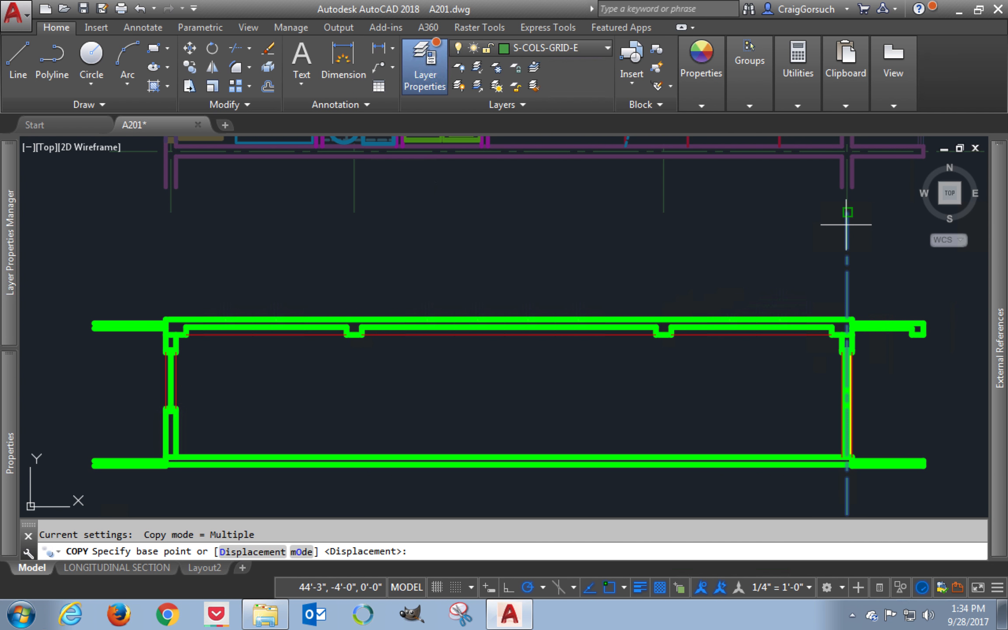
{"action": "left_click", "coordinate": [847, 225]}
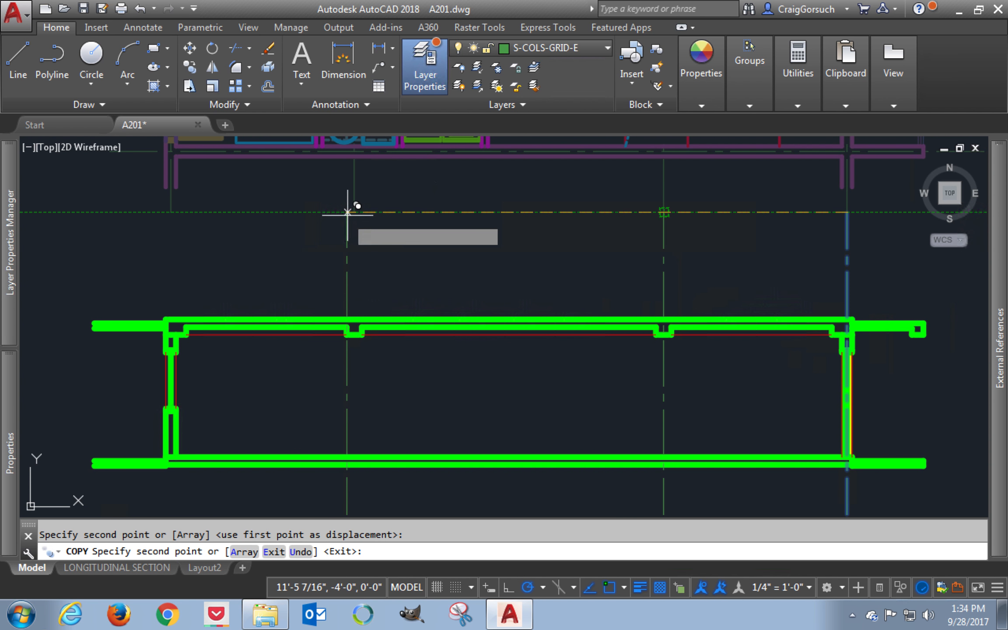
{"action": "left_click", "coordinate": [354, 213]}
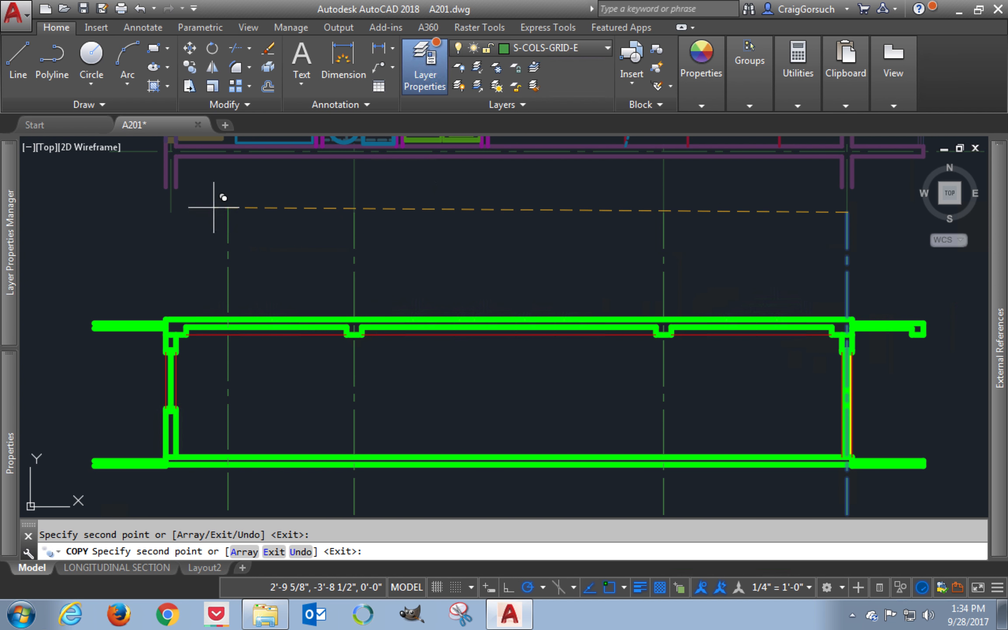
{"action": "left_click", "coordinate": [171, 212]}
{"action": "key", "text": "Return"}
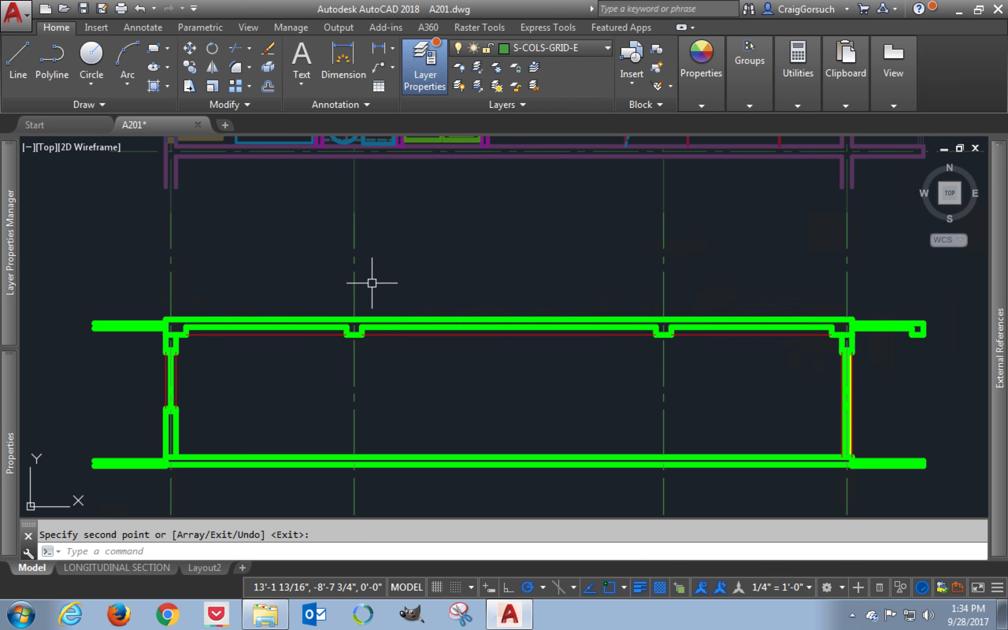
Offset the upper slab's top edge 4' upward and the lower slab's bottom edge 4' downward
{"action": "type", "text": "o"}
{"action": "key", "text": "Return"}
{"action": "type", "text": "4'"}
{"action": "key", "text": "Return"}
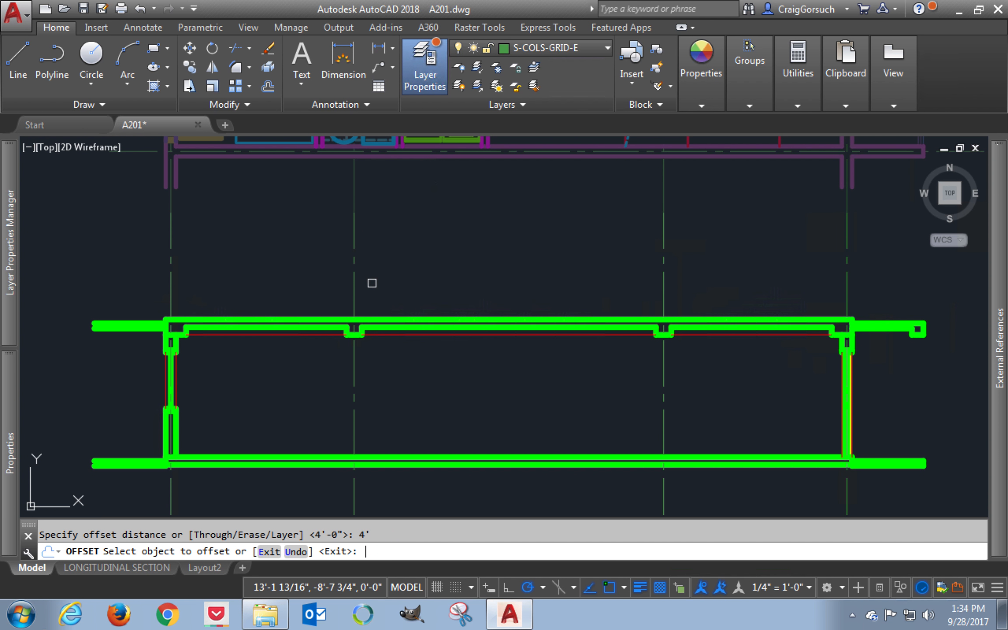
{"action": "left_click", "coordinate": [407, 319]}
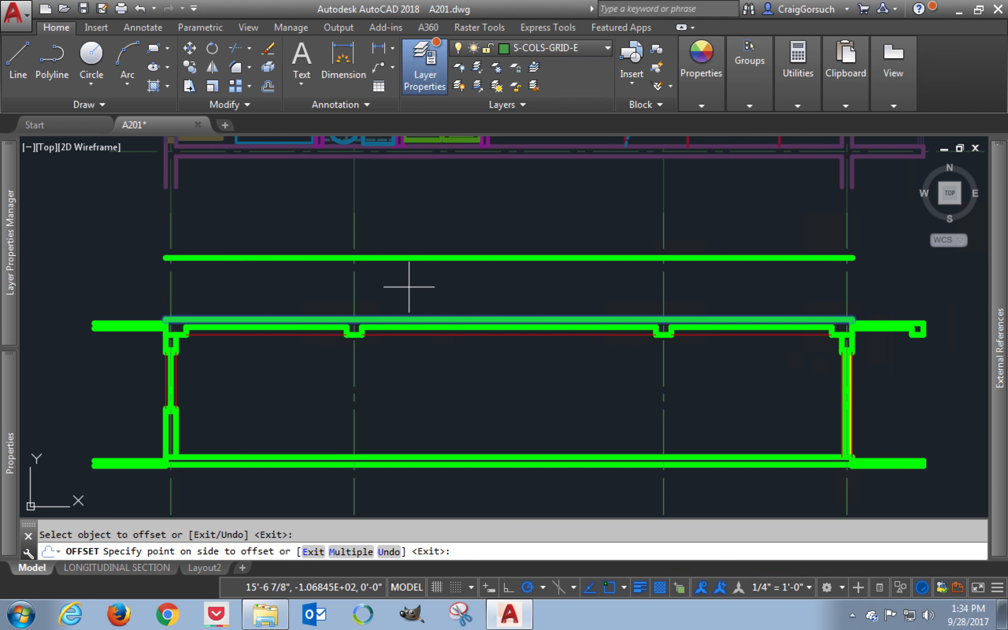
{"action": "left_click", "coordinate": [408, 282]}
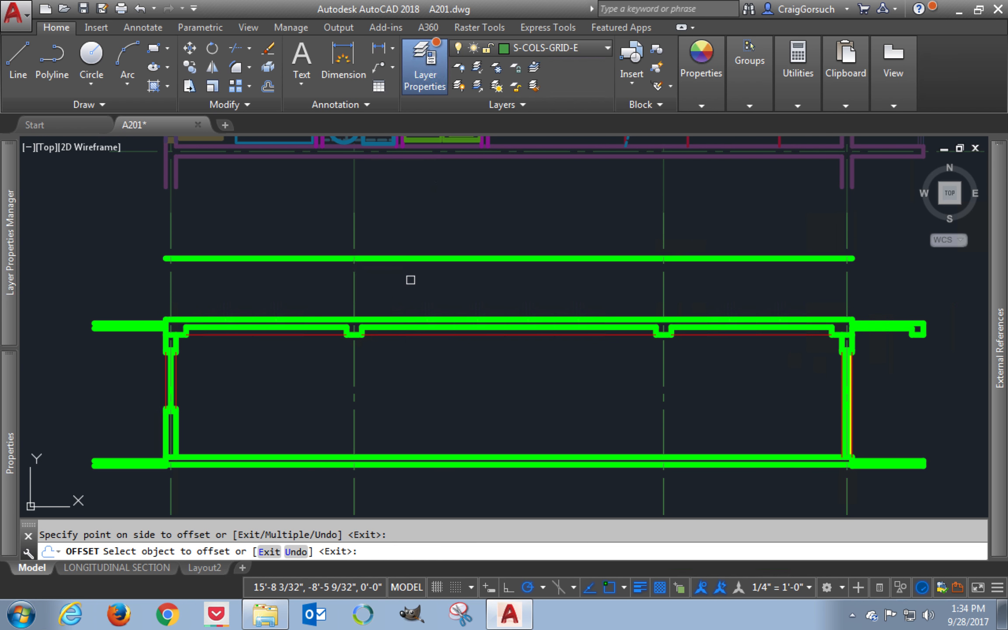
{"action": "left_click", "coordinate": [389, 463]}
{"action": "left_click", "coordinate": [393, 496]}
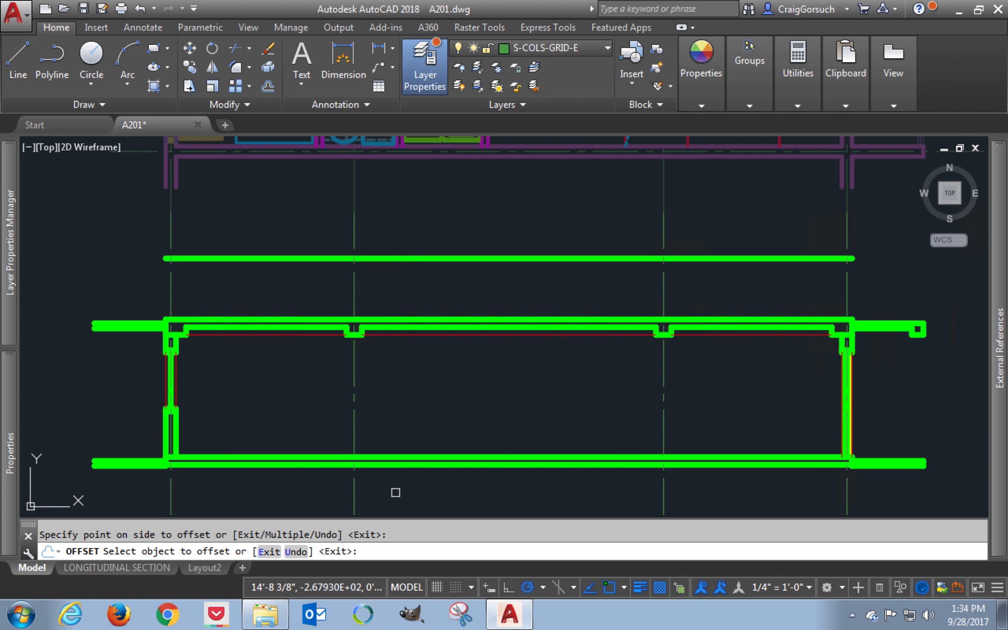
{"action": "middle_click_drag", "start_coordinate": [394, 482], "coordinate": [385, 441]}
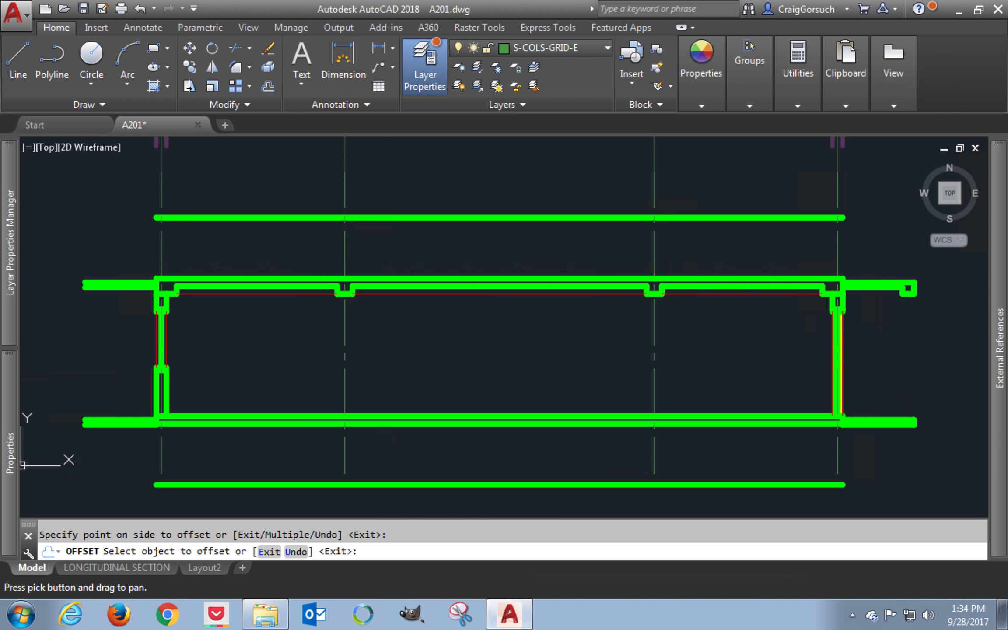
{"action": "key", "text": "Return"}
Trim the four column grid lines where they run above the upper 4' offset line, using all objects as cutting edges
{"action": "type", "text": "ex"}
{"action": "key", "text": "Return"}
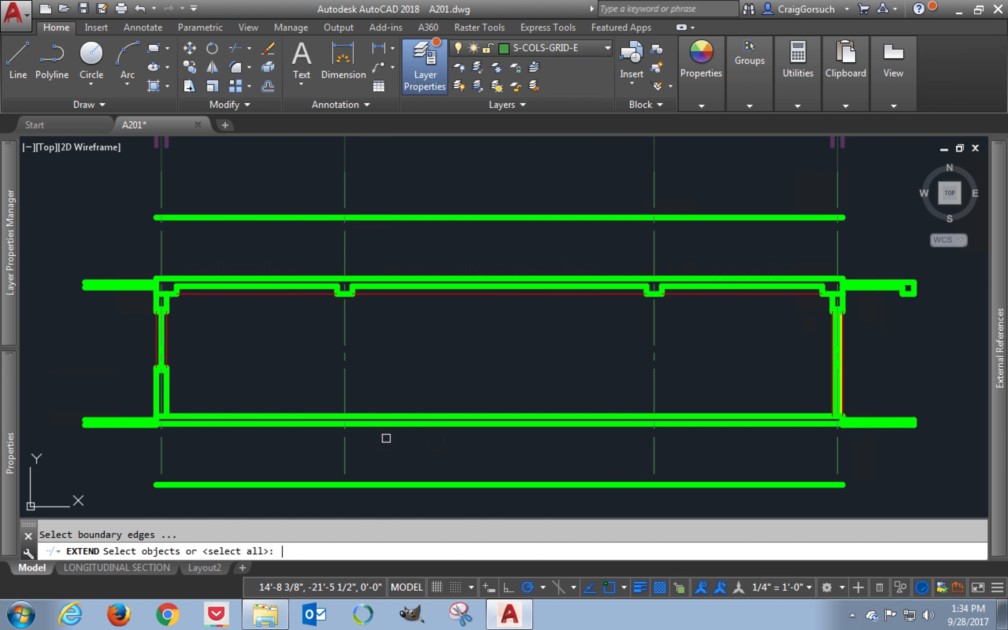
{"action": "key", "text": "Escape"}
{"action": "type", "text": "tr"}
{"action": "key", "text": "Return"}
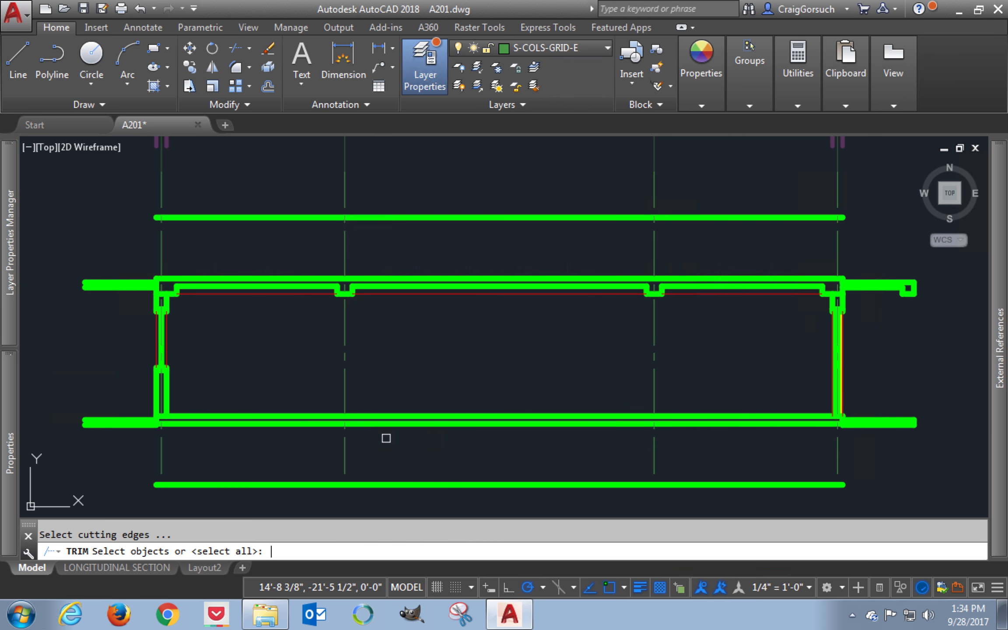
{"action": "key", "text": "Return"}
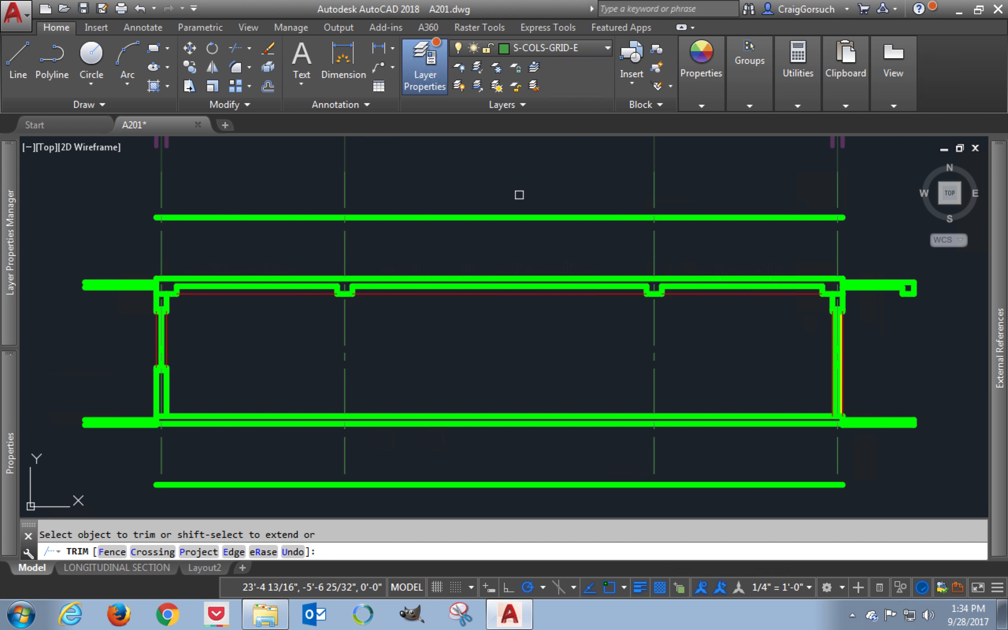
{"action": "left_click", "coordinate": [882, 193]}
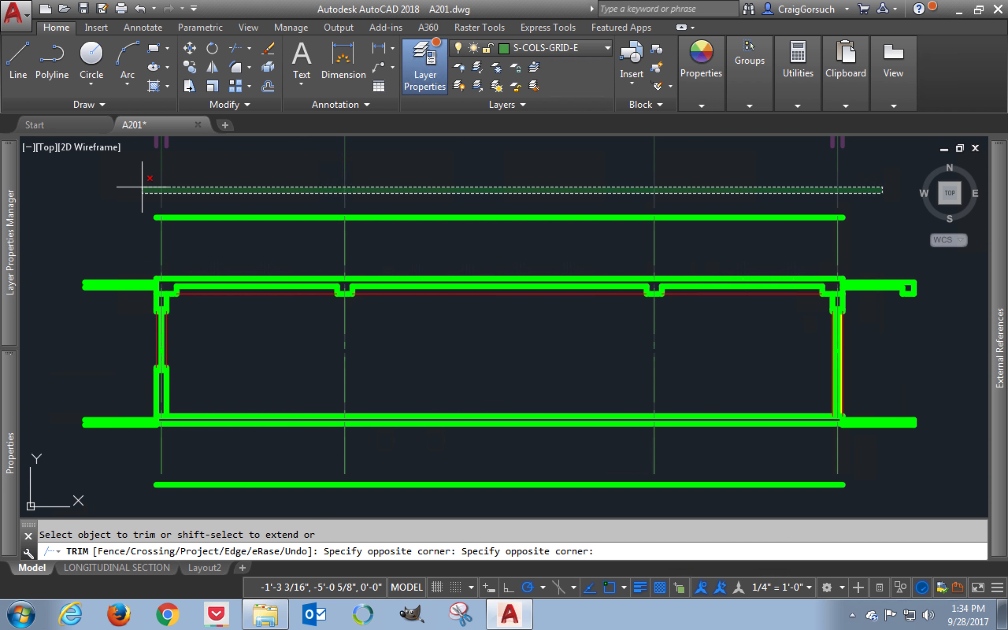
{"action": "left_click", "coordinate": [114, 211]}
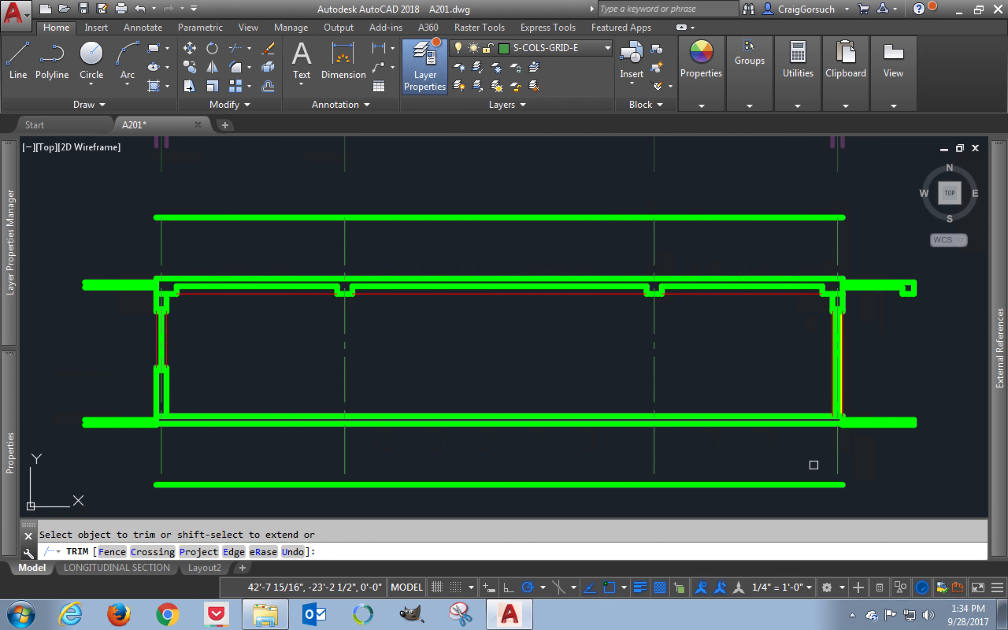
Extend the lower ends of the four column grid lines to the offset line below the section
{"action": "left_click", "coordinate": [838, 464], "text": "shift"}
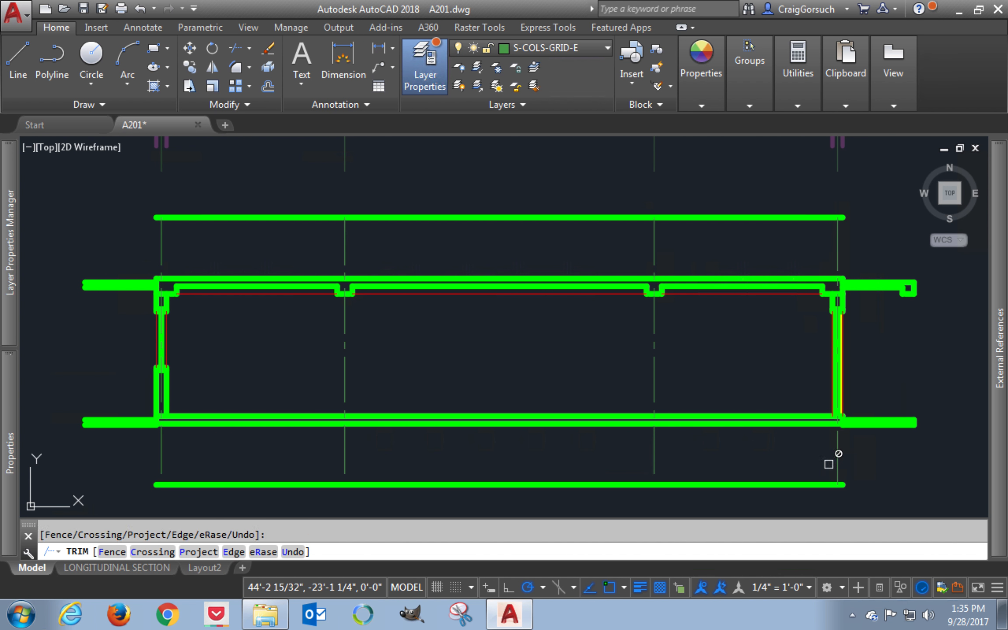
{"action": "left_click", "coordinate": [652, 459], "text": "shift"}
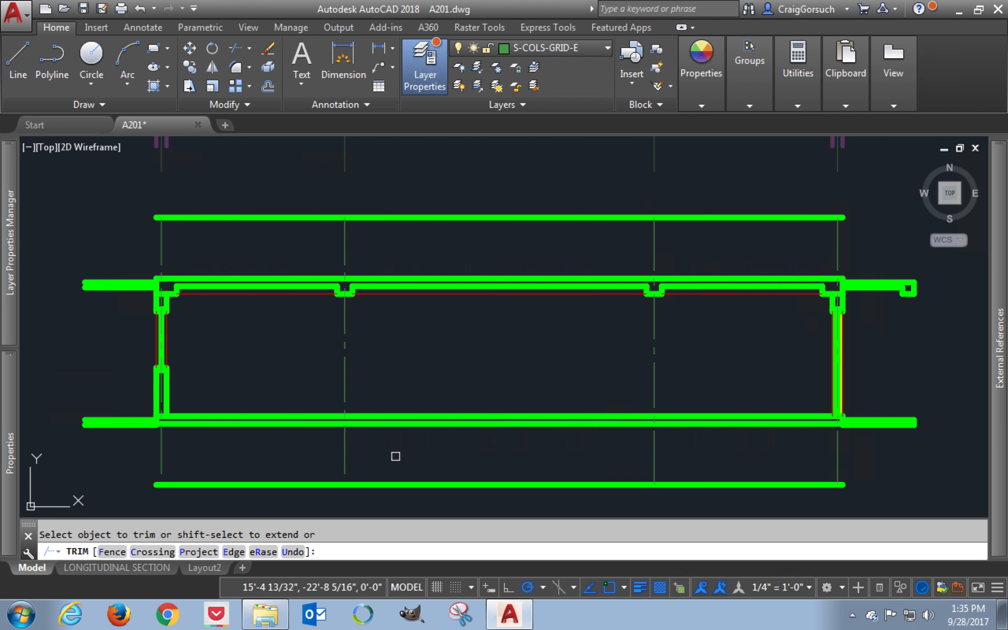
{"action": "left_click", "coordinate": [345, 459], "text": "shift"}
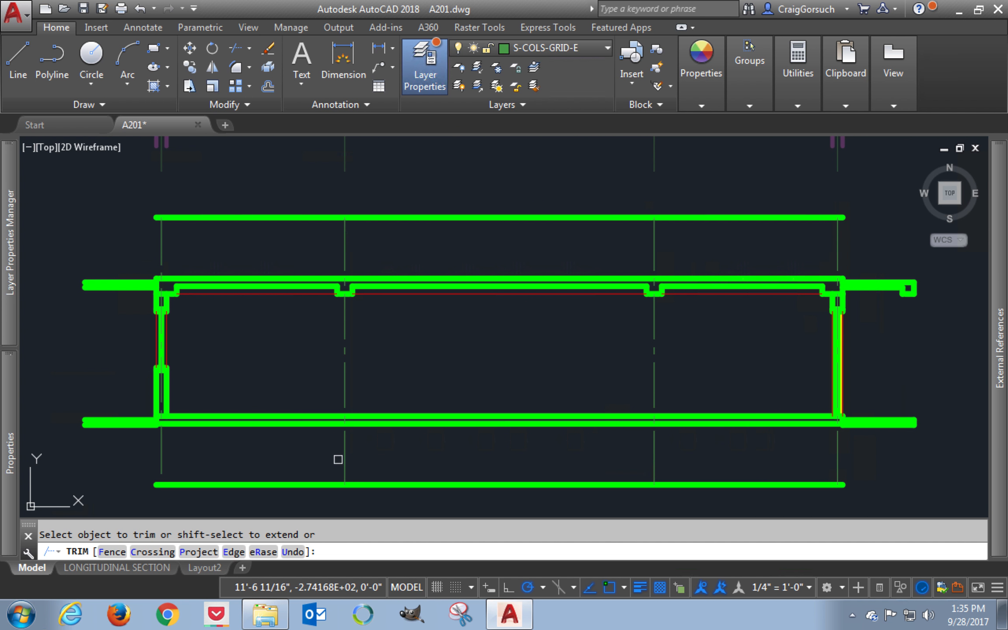
{"action": "left_click", "coordinate": [163, 461], "text": "shift"}
{"action": "key", "text": "Escape"}
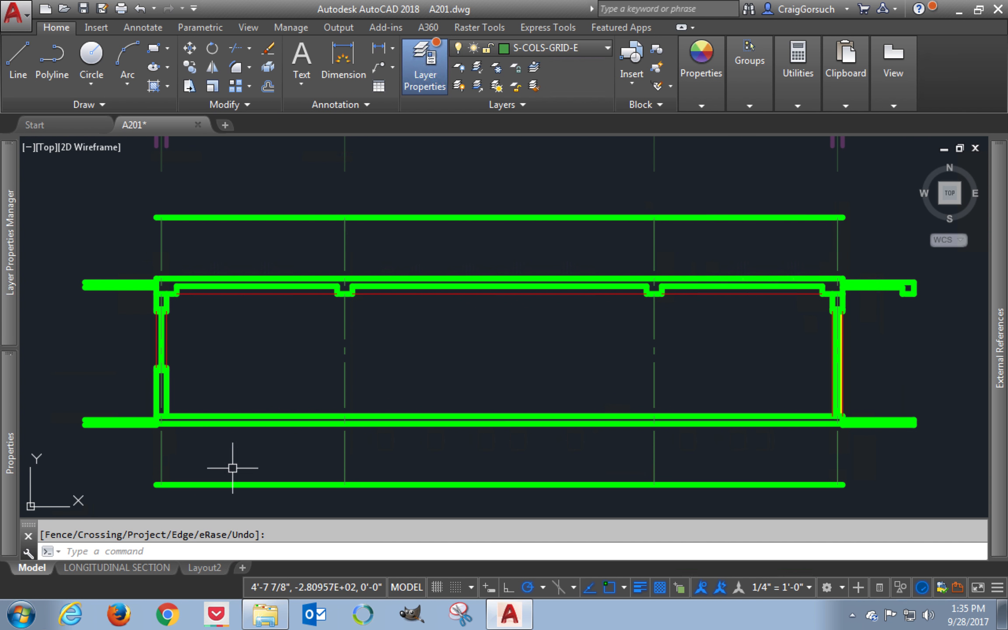
Erase the two offset guide lines above and below the section
{"action": "left_click", "coordinate": [238, 484]}
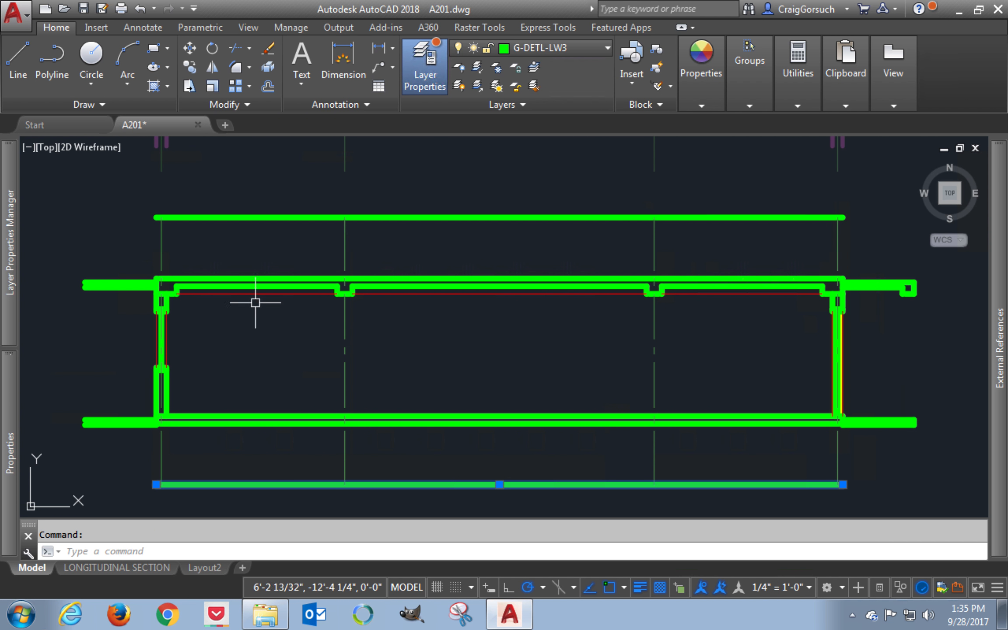
{"action": "left_click", "coordinate": [272, 217]}
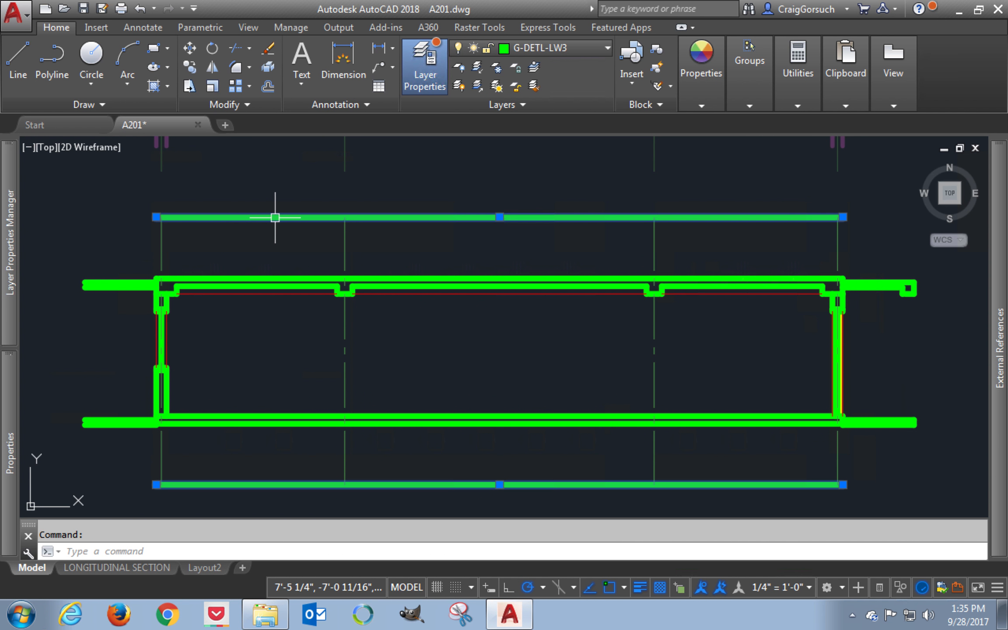
{"action": "type", "text": "e"}
{"action": "key", "text": "Return"}
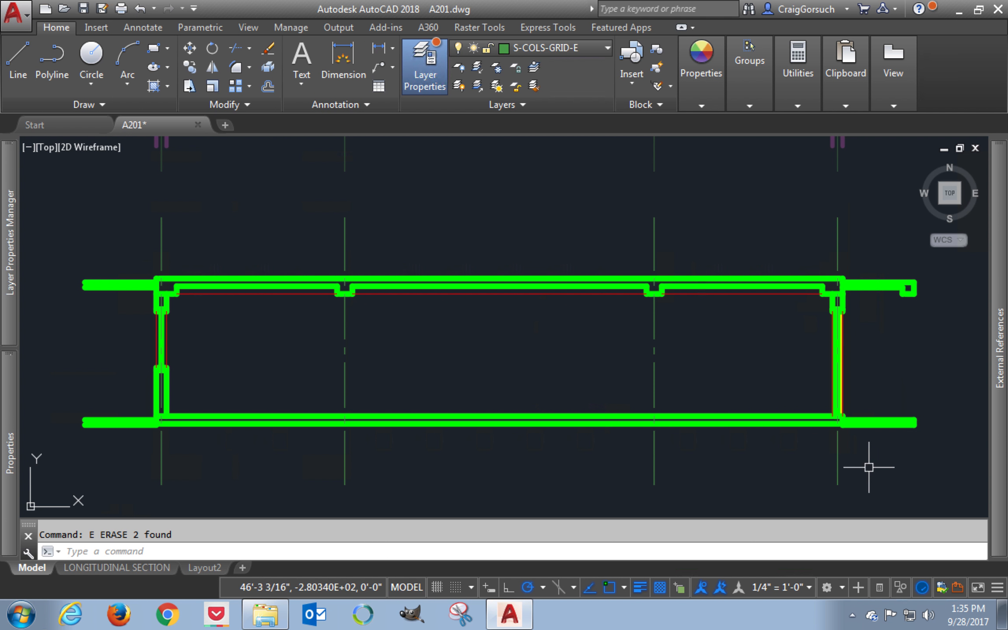
Set the color of the entire section, including its grid lines, to true color RGB 168,168,168
{"action": "left_click", "coordinate": [936, 461]}
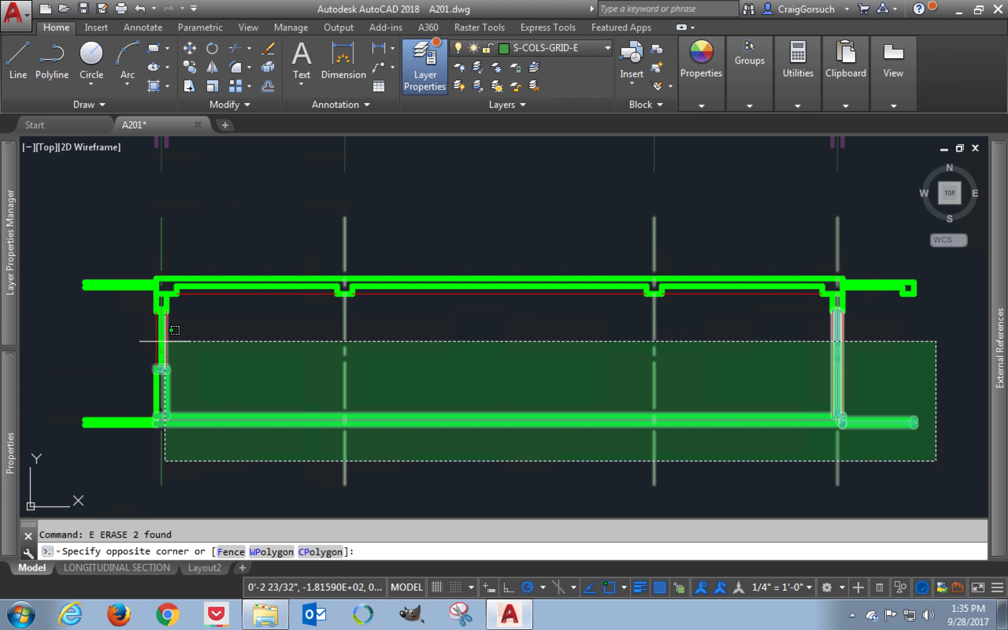
{"action": "mouse_move", "coordinate": [8, 256]}
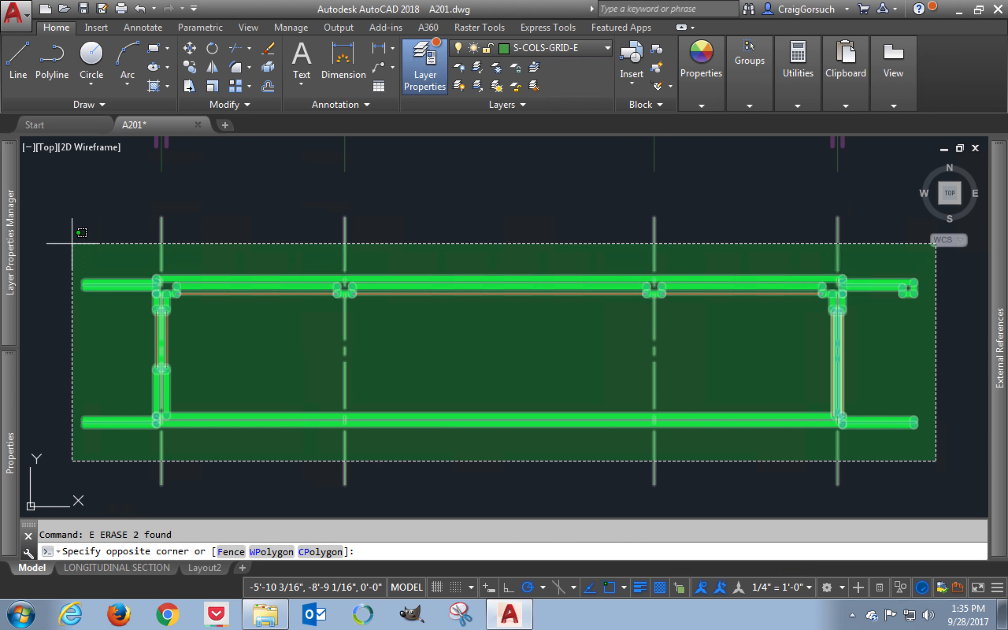
{"action": "left_click", "coordinate": [66, 241]}
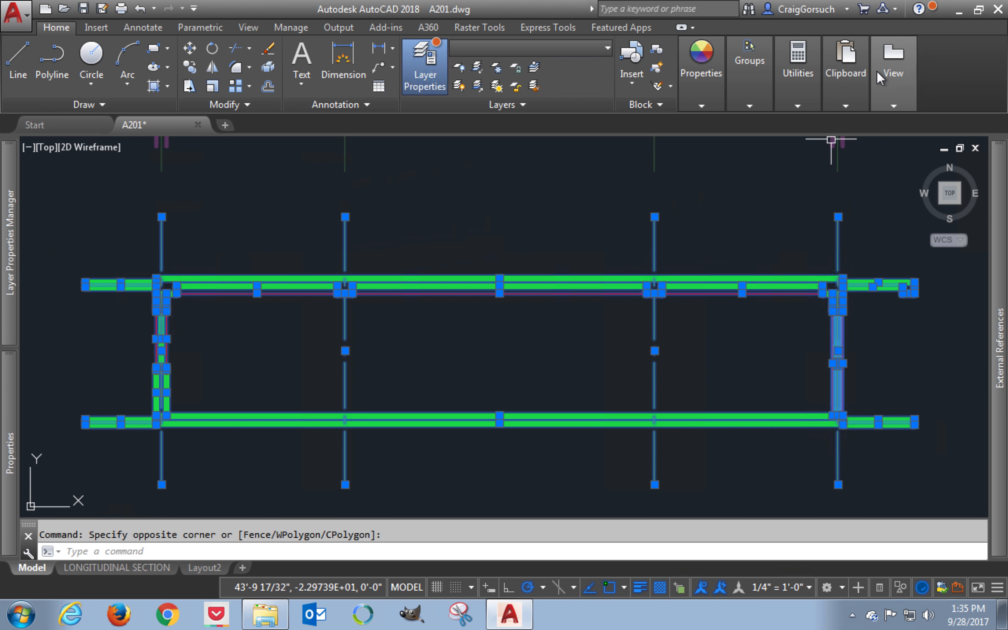
{"action": "mouse_move", "coordinate": [707, 93]}
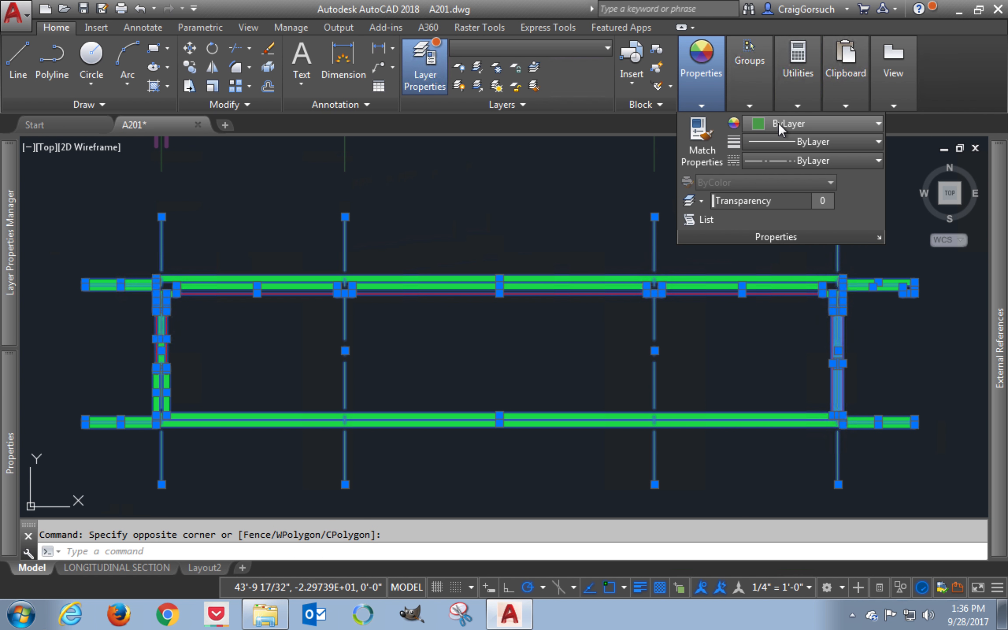
{"action": "left_click", "coordinate": [764, 122]}
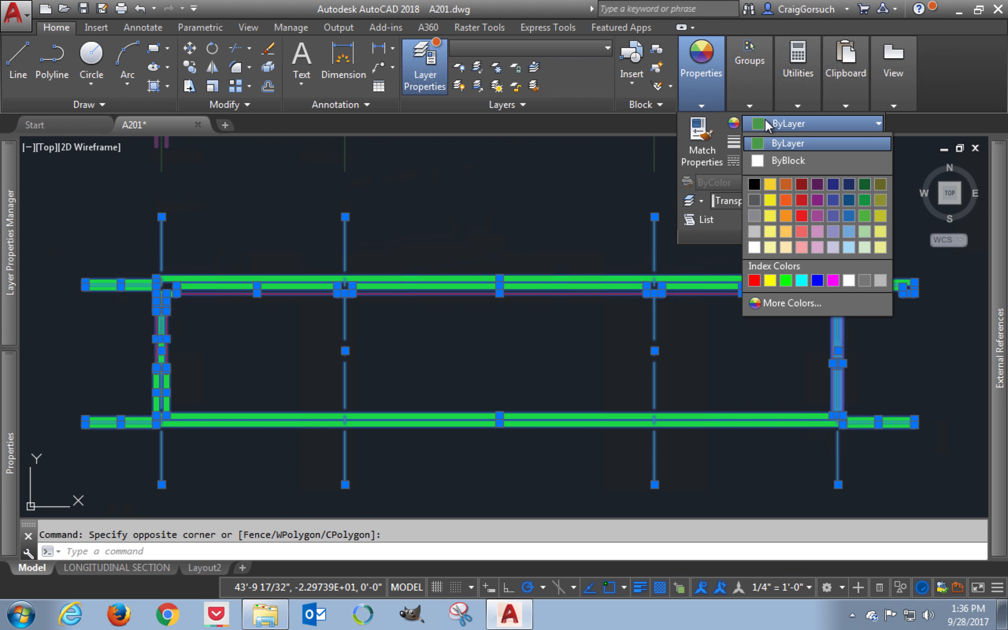
{"action": "left_click", "coordinate": [777, 305]}
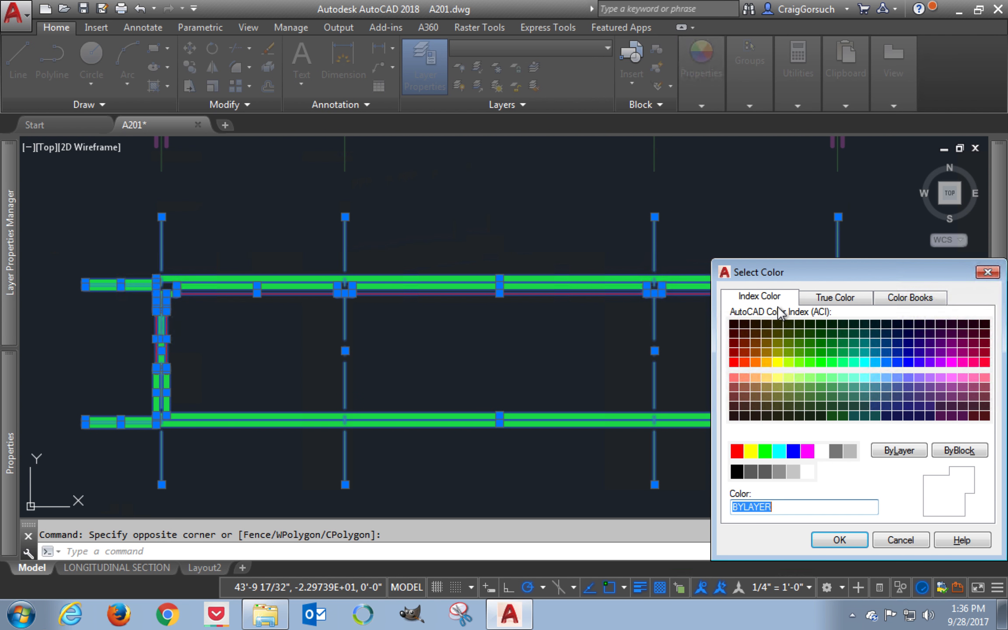
{"action": "left_click", "coordinate": [817, 297]}
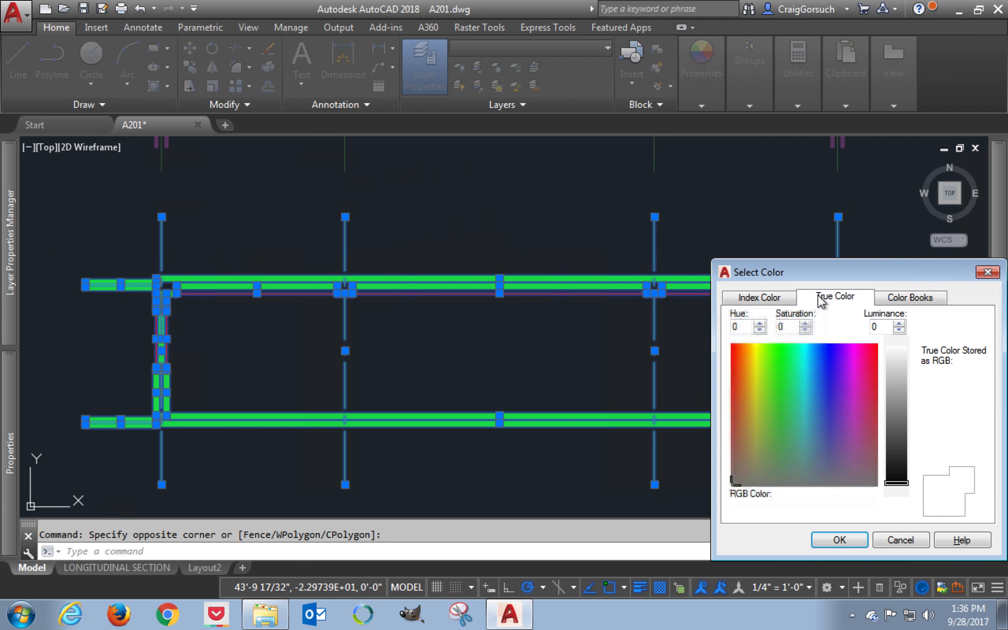
{"action": "type", "text": "168,168"}
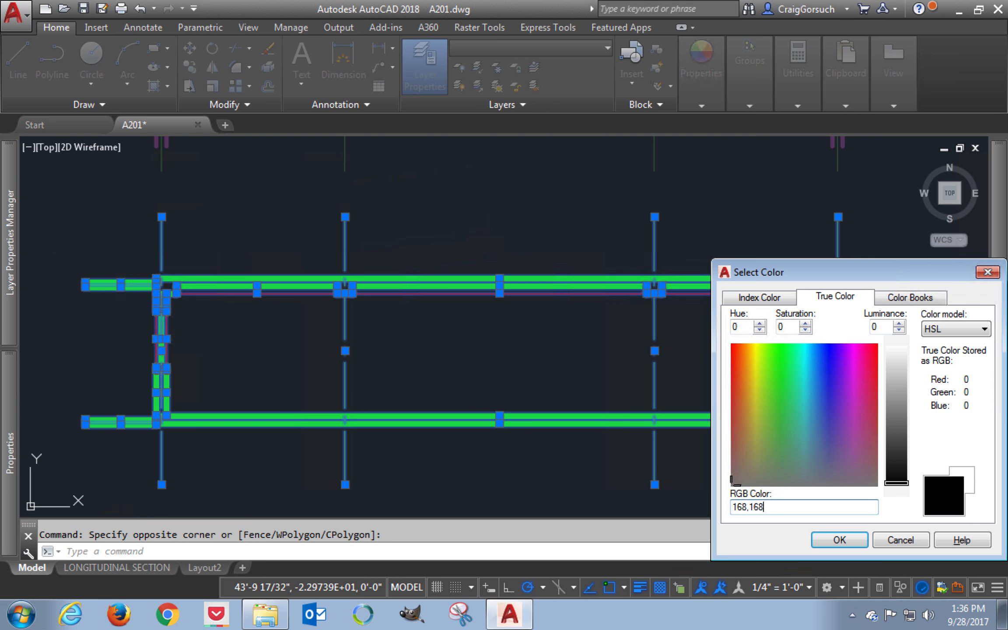
{"action": "type", "text": ",168"}
{"action": "key", "text": "Return"}
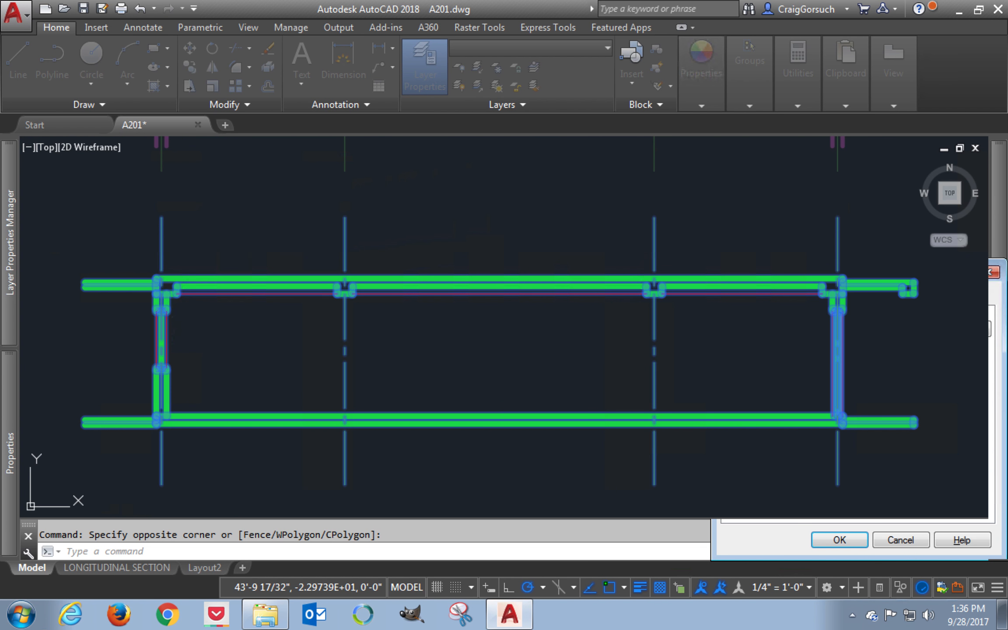
{"action": "key", "text": "Escape"}
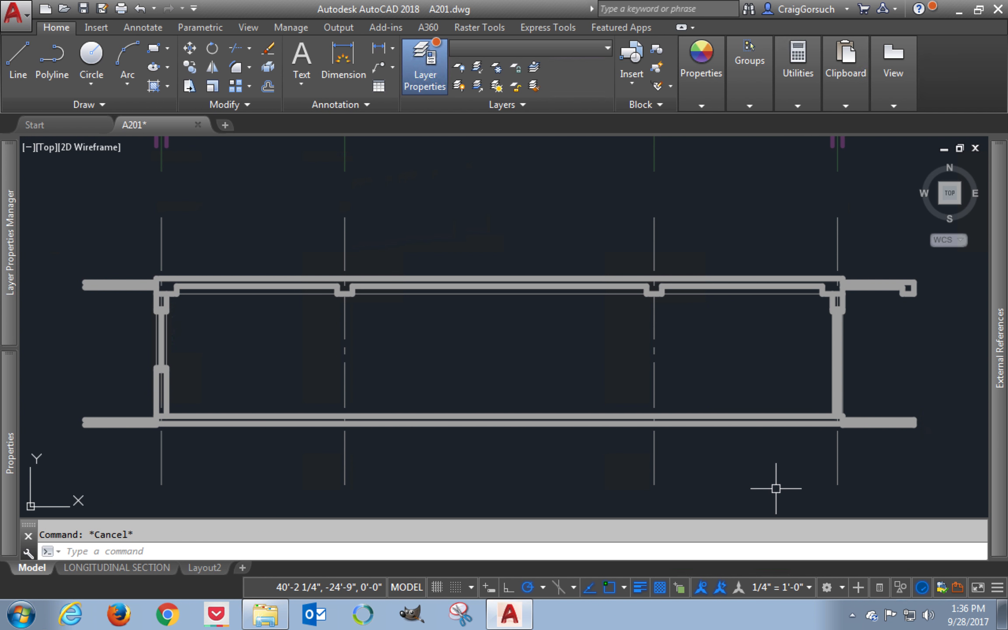
In the LONGITUDINAL SECTION layout, stretch the viewport's bottom edge down until it encloses the whole section
{"action": "mouse_move", "coordinate": [743, 466]}
{"action": "middle_mouse_down"}
{"action": "mouse_move", "coordinate": [734, 421]}
{"action": "mouse_move", "coordinate": [732, 452]}
{"action": "middle_mouse_up"}
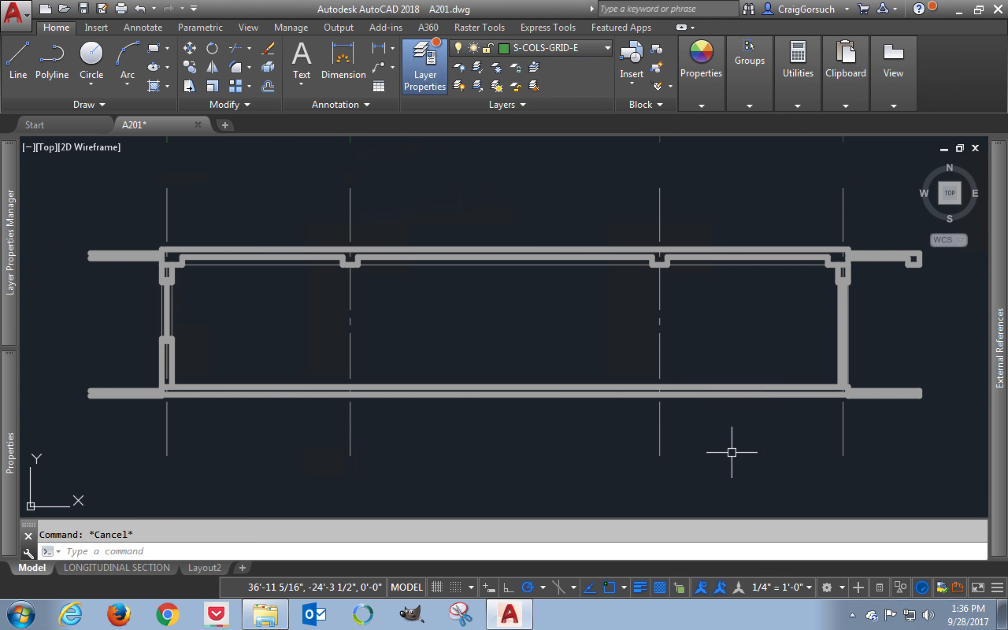
{"action": "left_click", "coordinate": [132, 565]}
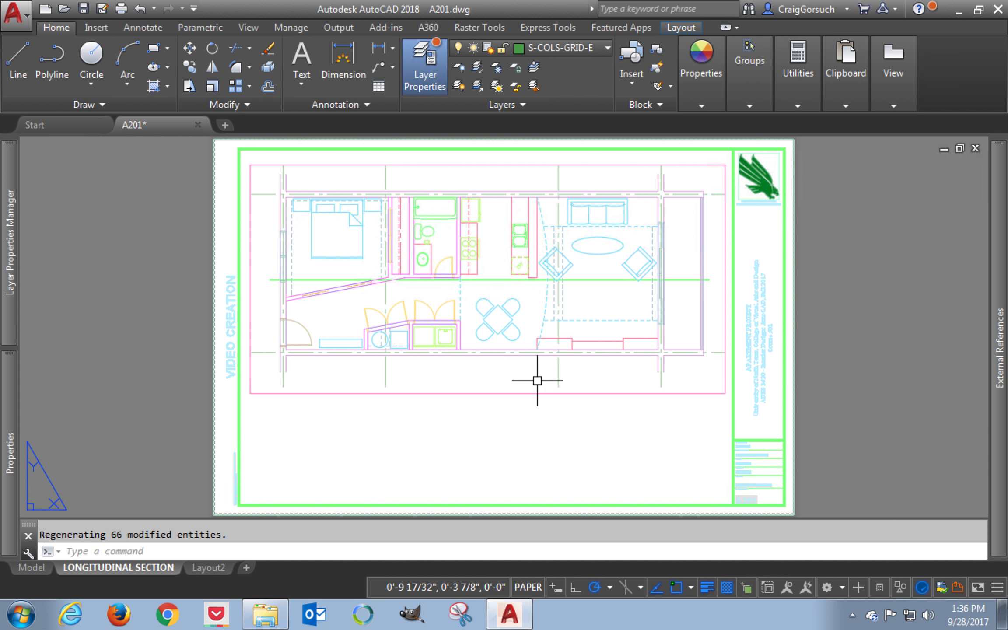
{"action": "left_click", "coordinate": [532, 392]}
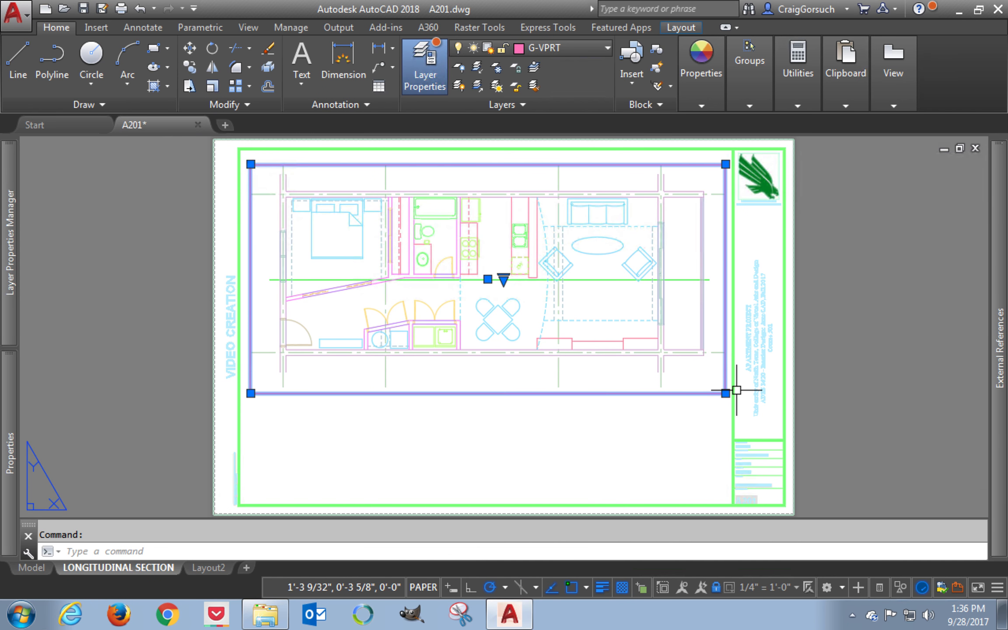
{"action": "left_click", "coordinate": [726, 392]}
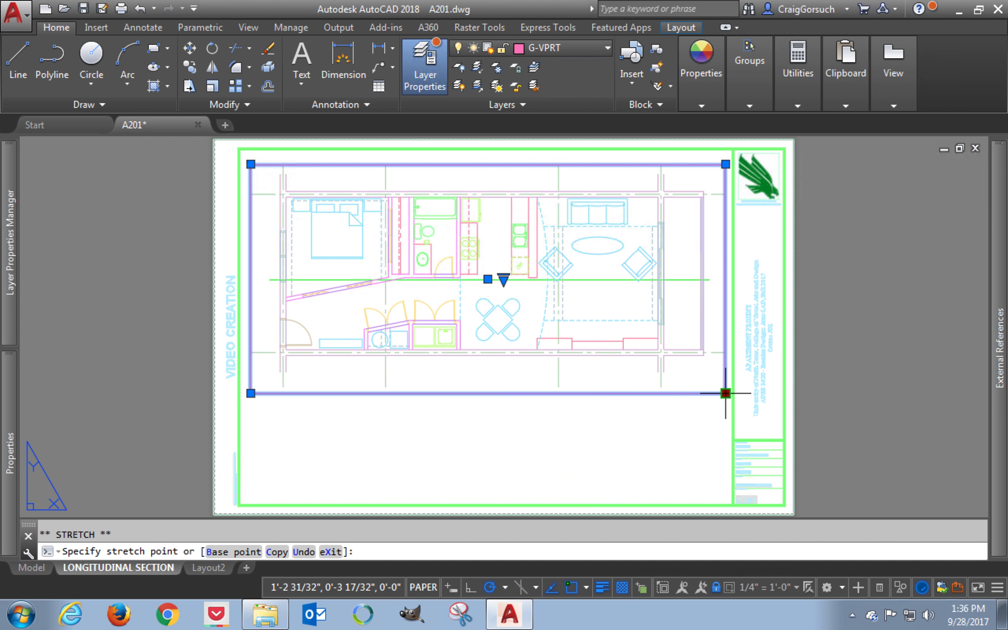
{"action": "middle_click_drag", "start_coordinate": [725, 393], "coordinate": [719, 253]}
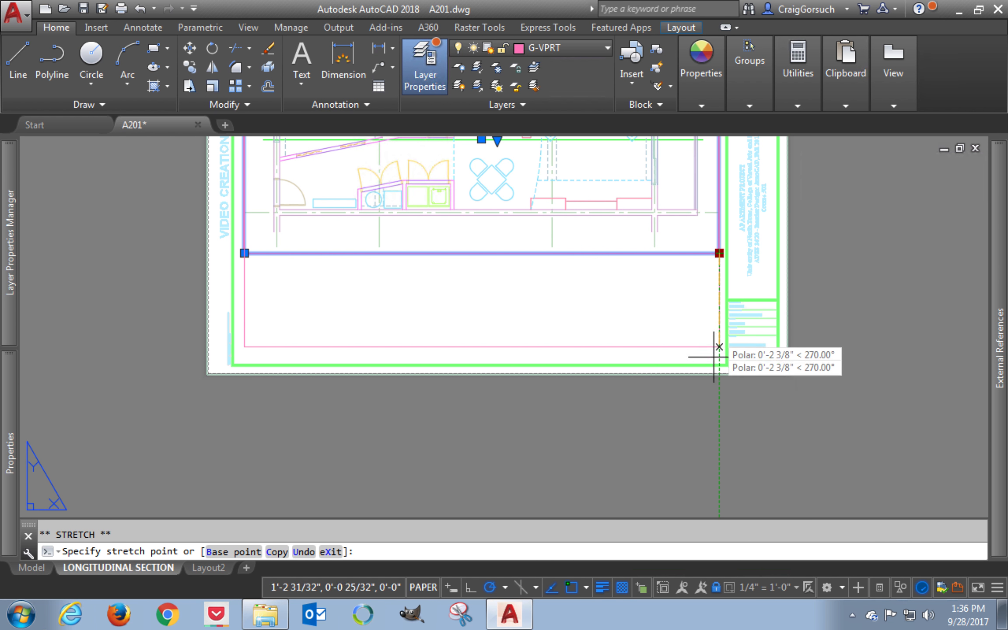
{"action": "left_click", "coordinate": [718, 440]}
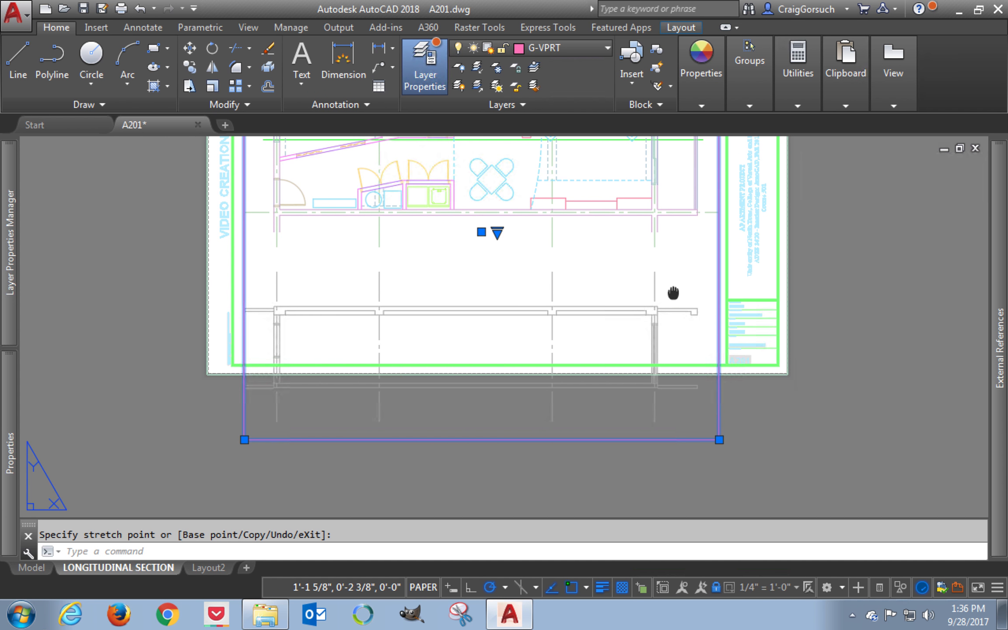
Stretch the viewport's top edge down below the floor plan so that it frames only the section
{"action": "middle_click_drag", "start_coordinate": [668, 295], "coordinate": [666, 414]}
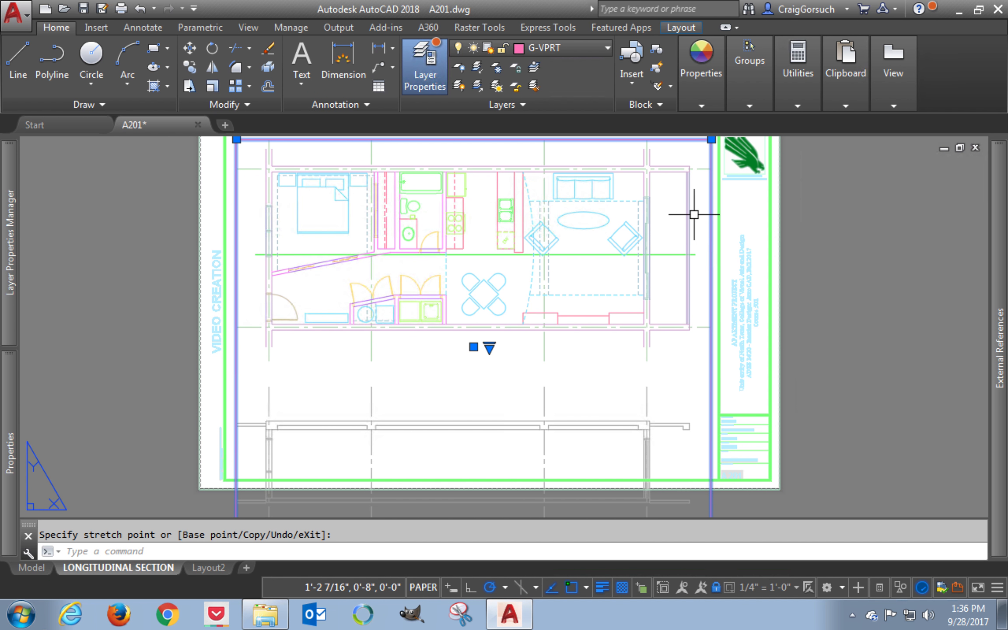
{"action": "left_click", "coordinate": [712, 140]}
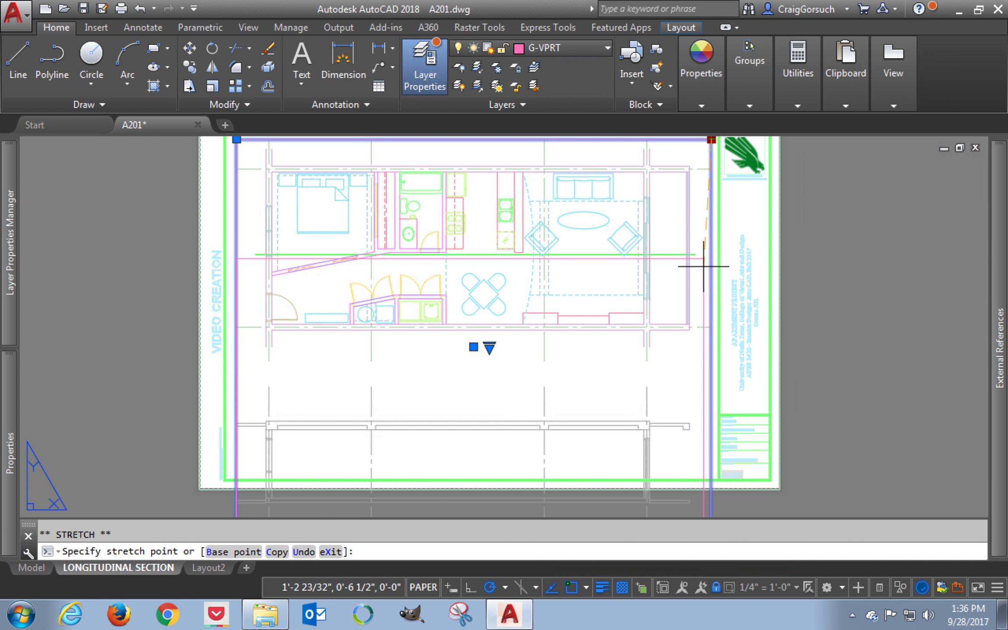
{"action": "left_click", "coordinate": [711, 373]}
{"action": "mouse_move", "coordinate": [711, 373]}
{"action": "middle_mouse_down"}
{"action": "mouse_move", "coordinate": [706, 291]}
{"action": "mouse_move", "coordinate": [715, 392]}
{"action": "middle_mouse_up"}
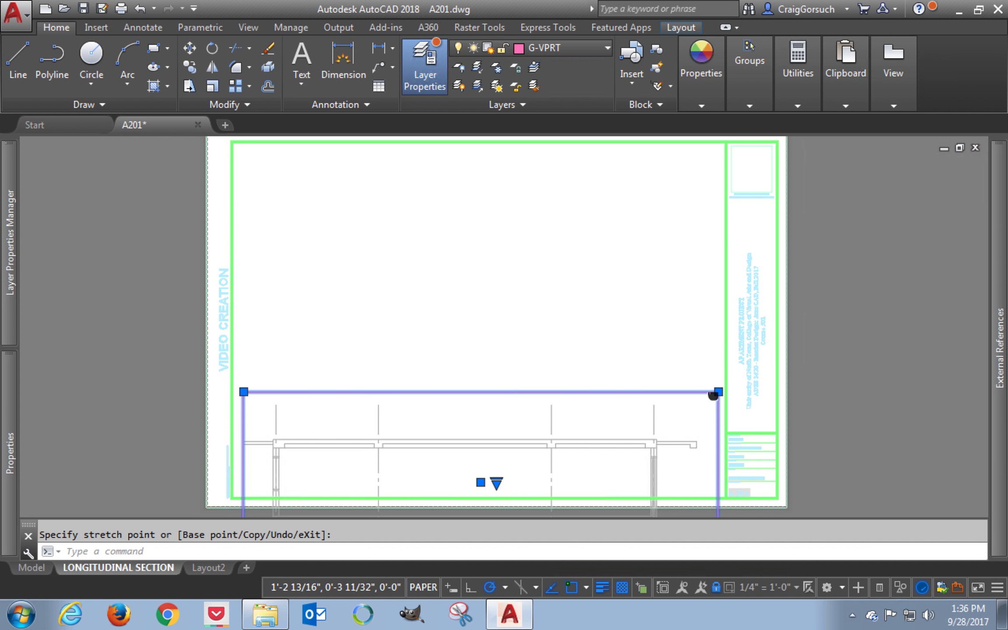
Move the section viewport up to just inside the sheet's top border and zoom to the sheet's extents
{"action": "key", "text": "Escape"}
{"action": "type", "text": "m"}
{"action": "key", "text": "Return"}
{"action": "left_click", "coordinate": [711, 389]}
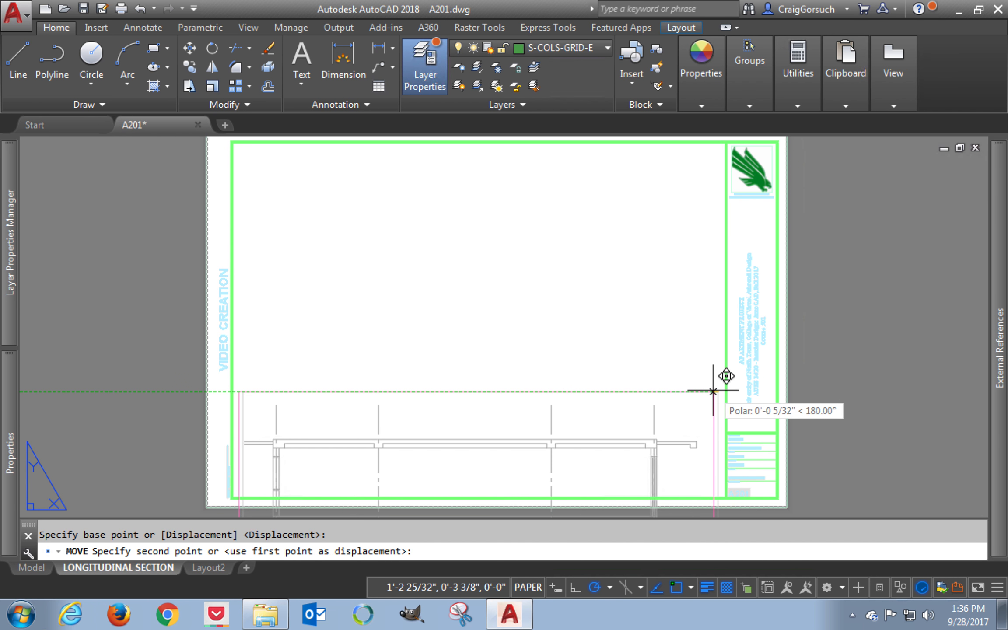
{"action": "middle_click_drag", "start_coordinate": [704, 303], "coordinate": [700, 341]}
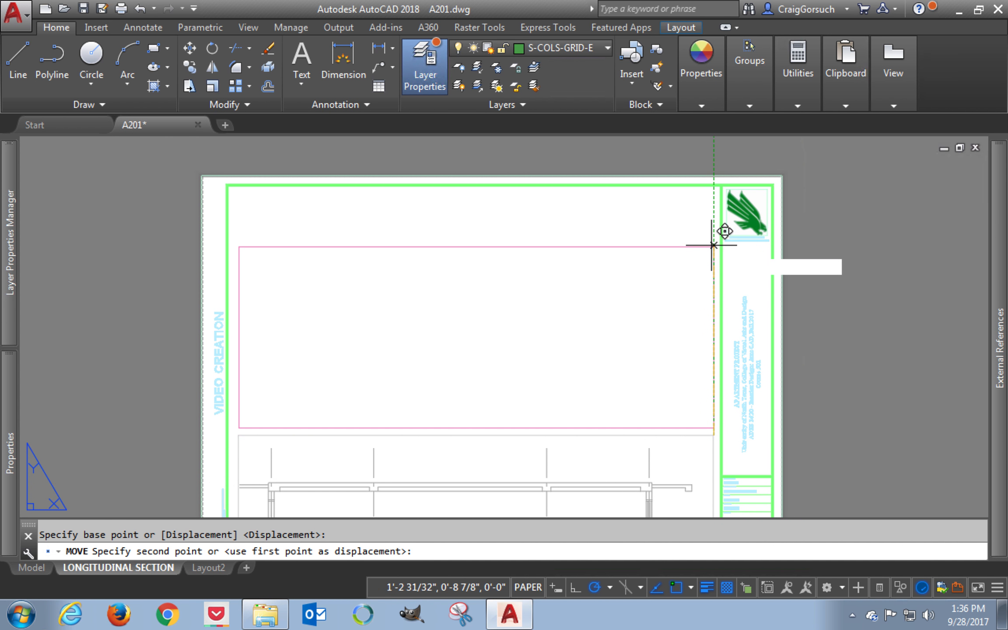
{"action": "left_click", "coordinate": [714, 197]}
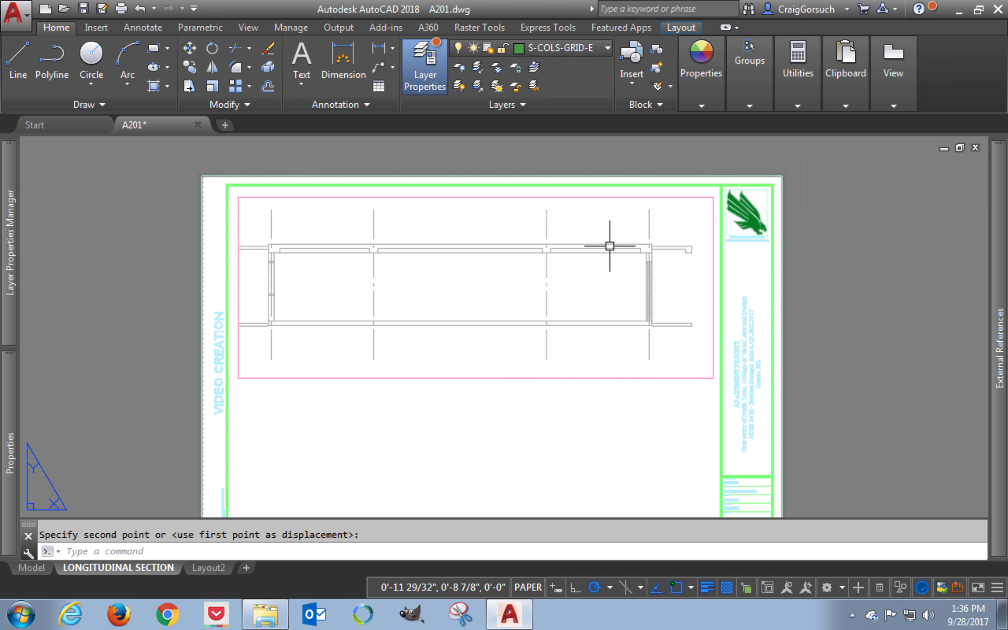
{"action": "type", "text": "z"}
{"action": "key", "text": "Return"}
{"action": "type", "text": "e"}
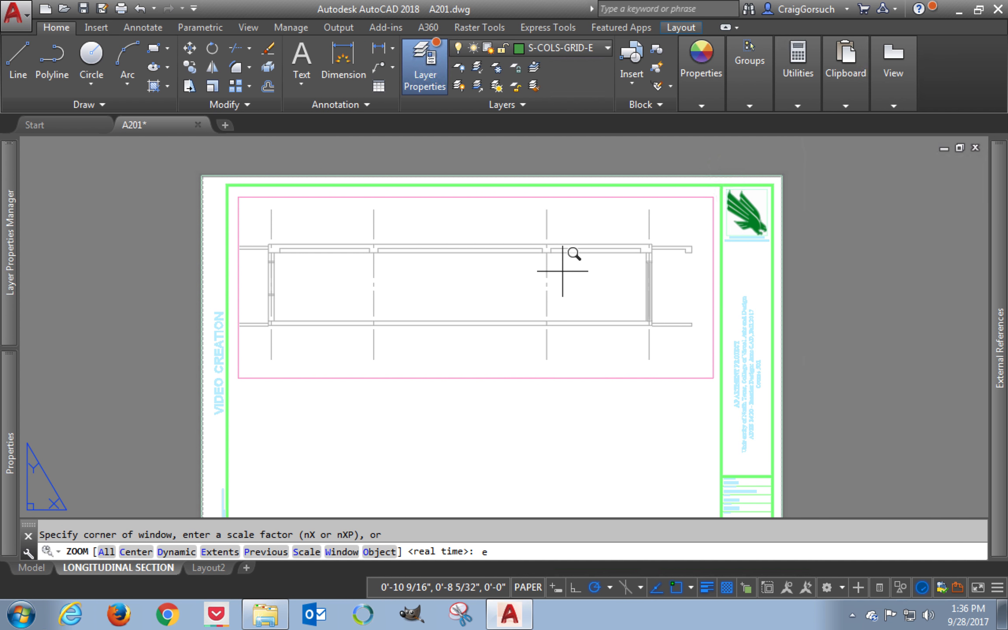
{"action": "key", "text": "Return"}
{"action": "key", "text": "Escape"}
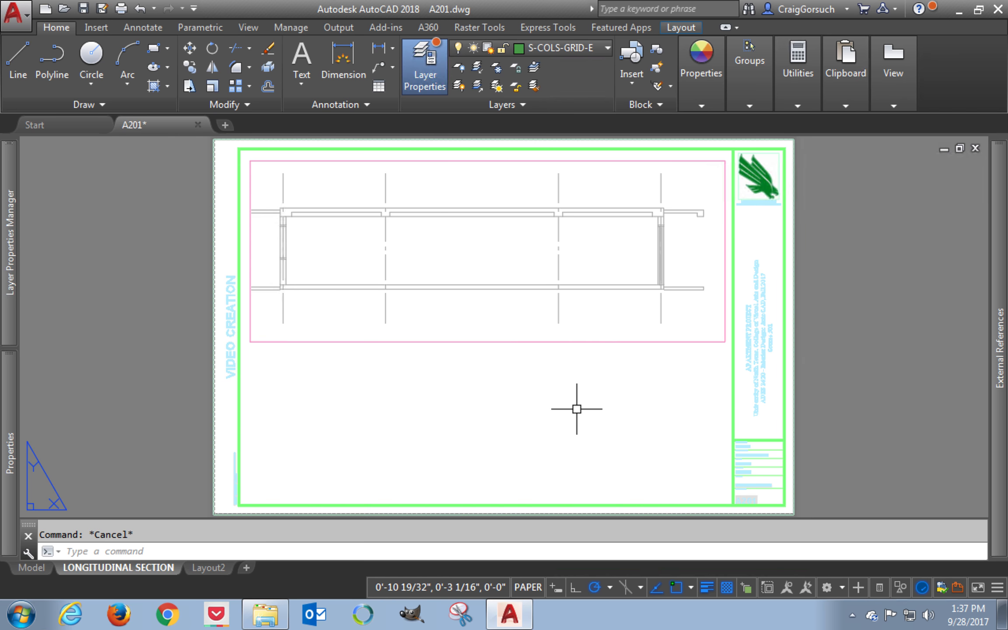